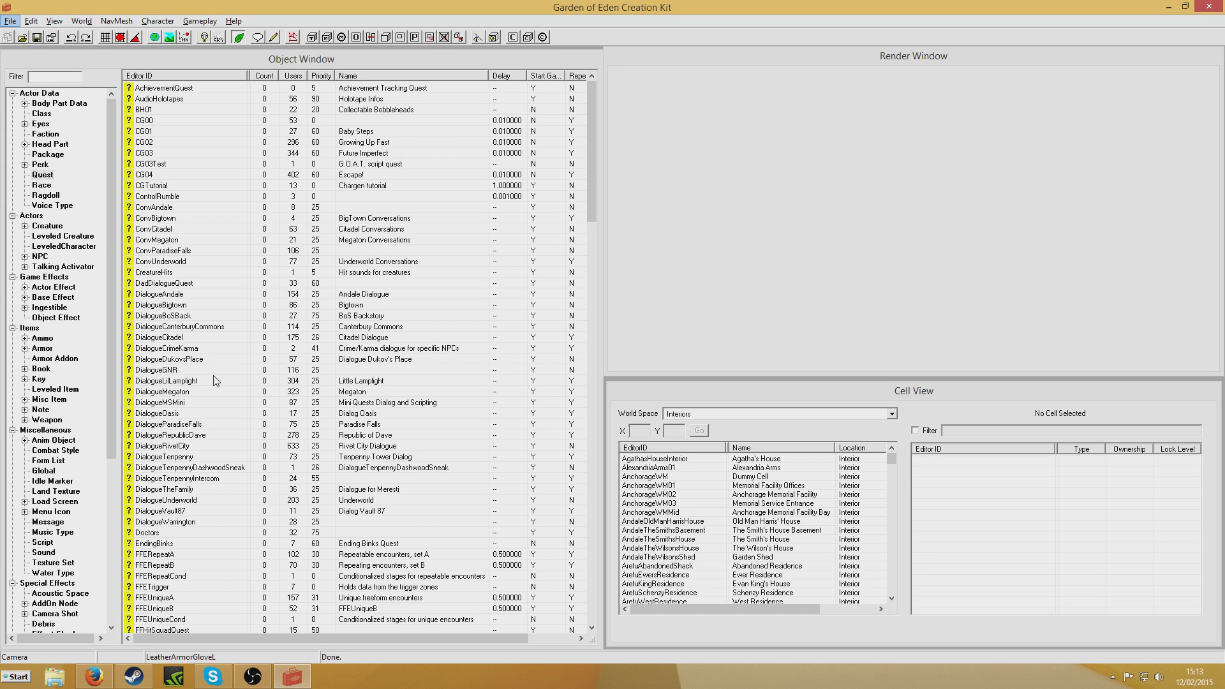
Create an NPC with the ID TutNPC and the name NPC.
{"action": "left_click", "coordinate": [44, 258]}
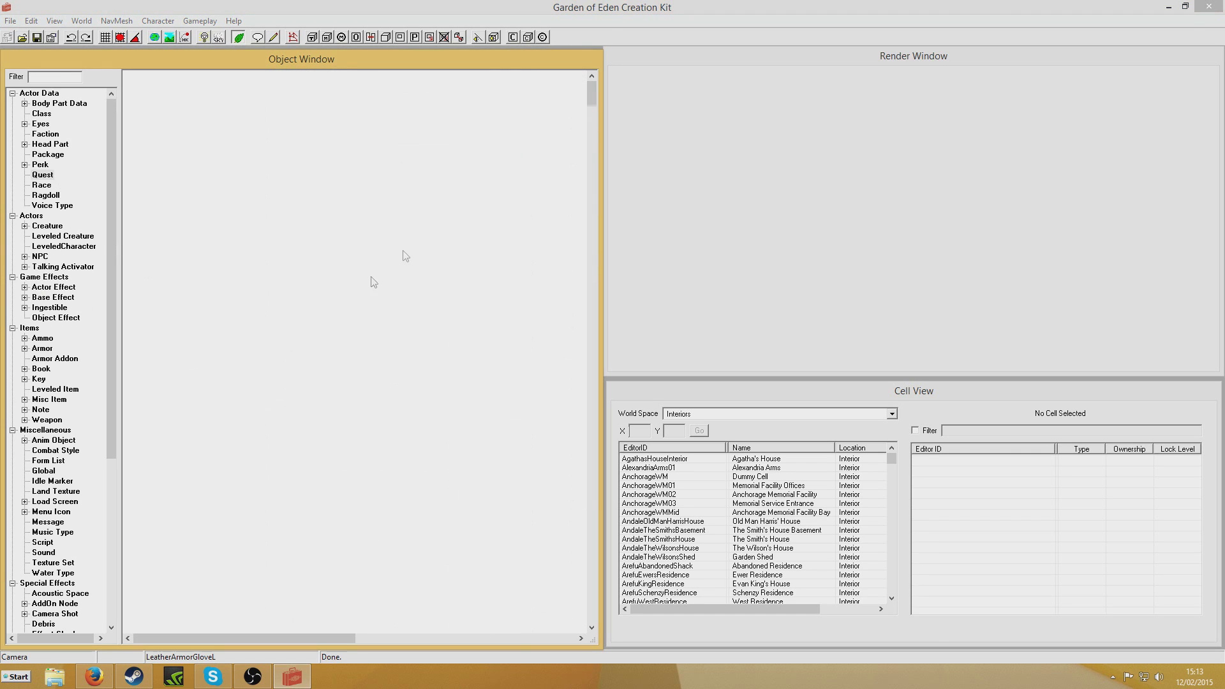
{"action": "left_click", "coordinate": [258, 165]}
{"action": "right_click", "coordinate": [258, 175]}
{"action": "left_click", "coordinate": [259, 179]}
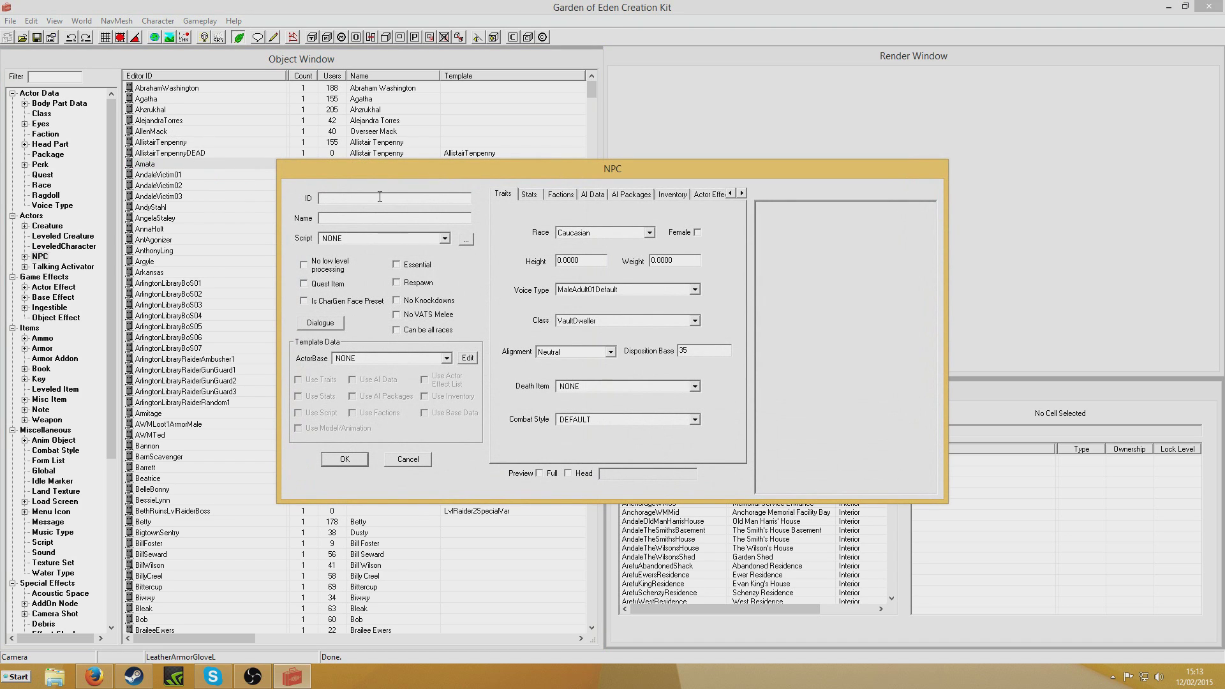
{"action": "type", "text": "M"}
{"action": "key", "text": "BackSpace"}
{"action": "type", "text": "T"}
{"action": "left_click", "coordinate": [458, 218]}
{"action": "type", "text": "NPC"}
{"action": "left_click", "coordinate": [344, 460]}
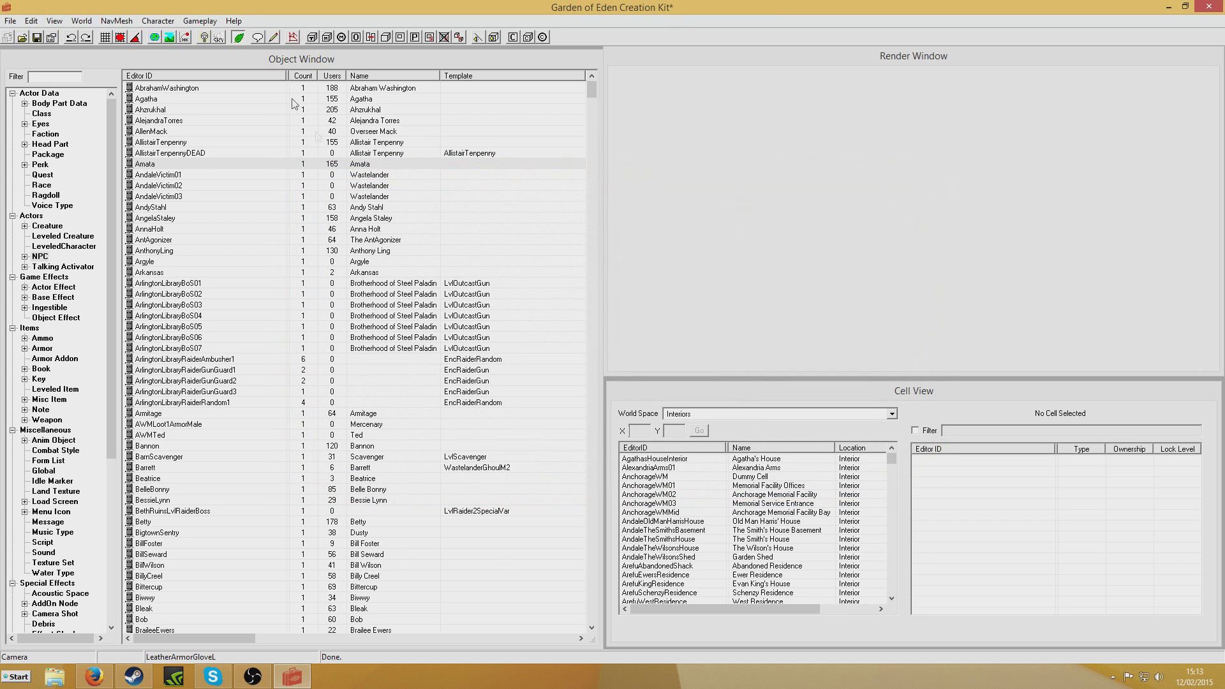
Start another new NPC with the ID TutTarget1 and the name Target One.
{"action": "right_click", "coordinate": [191, 164]}
{"action": "left_click", "coordinate": [246, 167]}
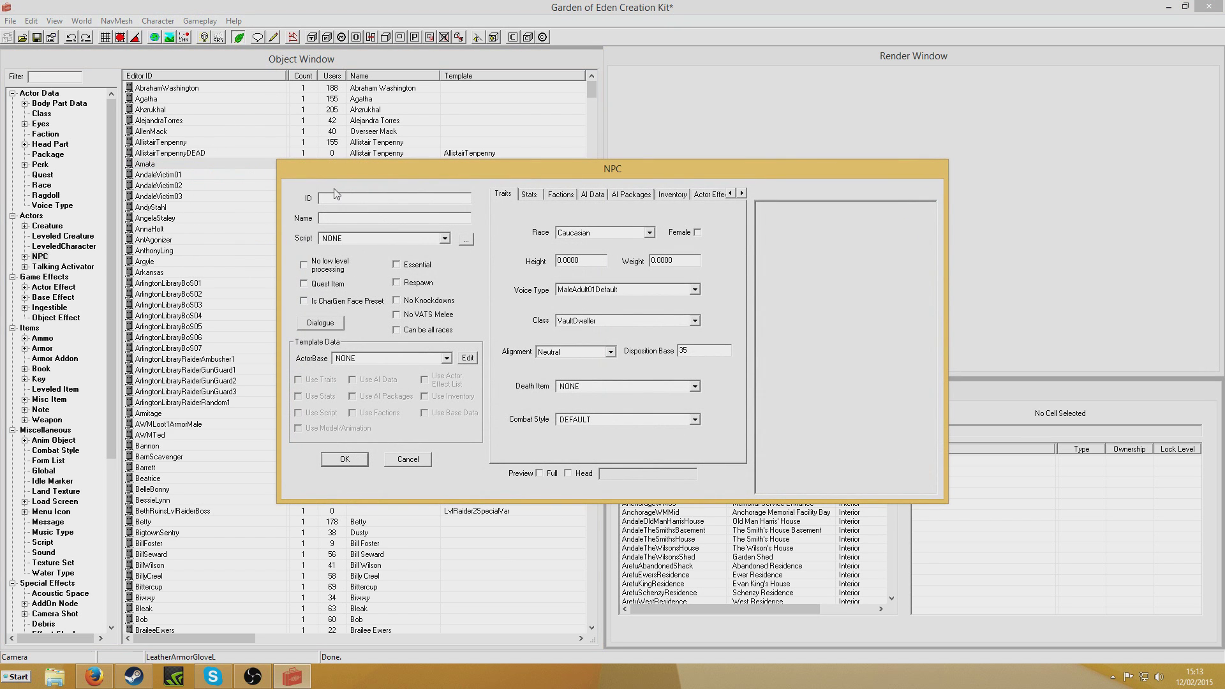
{"action": "type", "text": "TutTarget1"}
{"action": "left_click", "coordinate": [355, 218]}
{"action": "type", "text": "Target One"}
Set the race of TutTarget1 to CaucasianOldAged and save the NPC.
{"action": "left_click", "coordinate": [650, 233]}
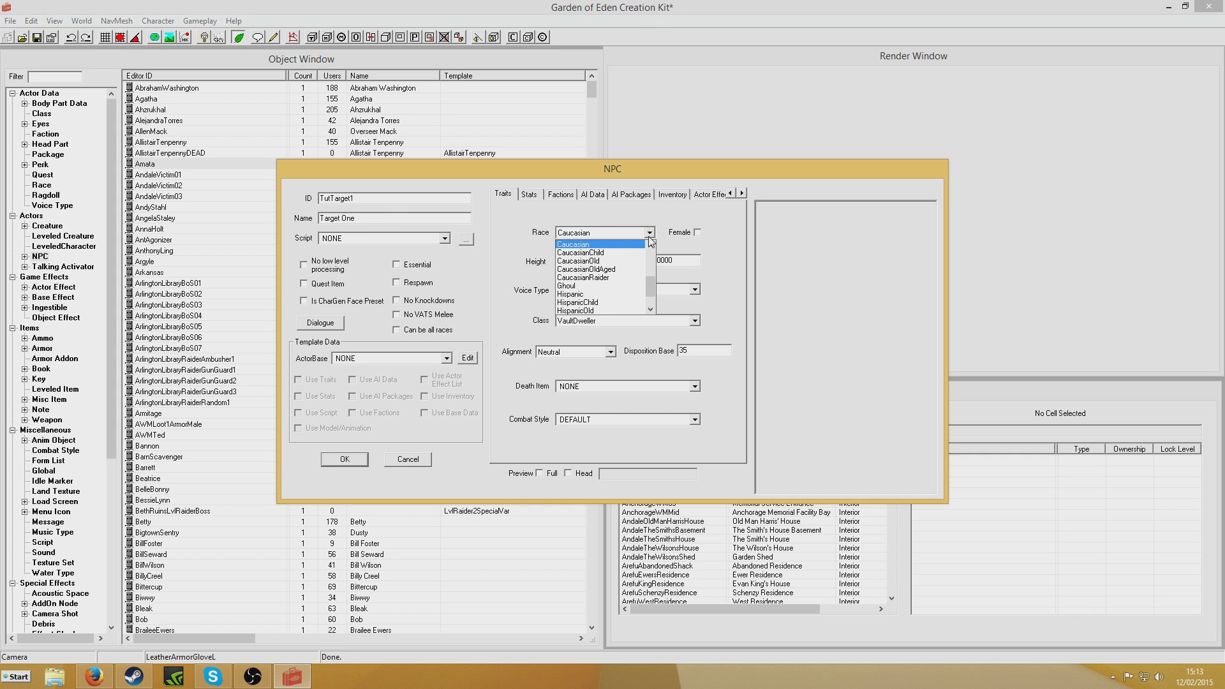
{"action": "key", "text": "Down"}
{"action": "key", "text": "Down"}
{"action": "left_click", "coordinate": [647, 234]}
{"action": "left_click", "coordinate": [646, 234]}
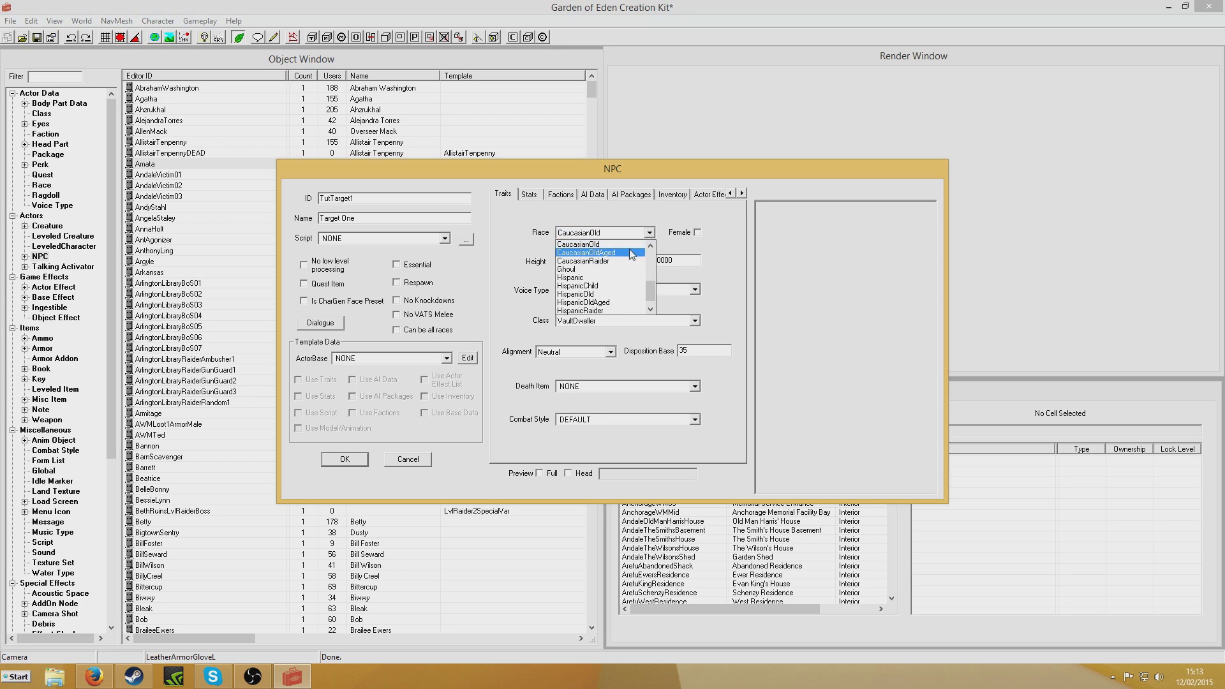
{"action": "left_click", "coordinate": [587, 253]}
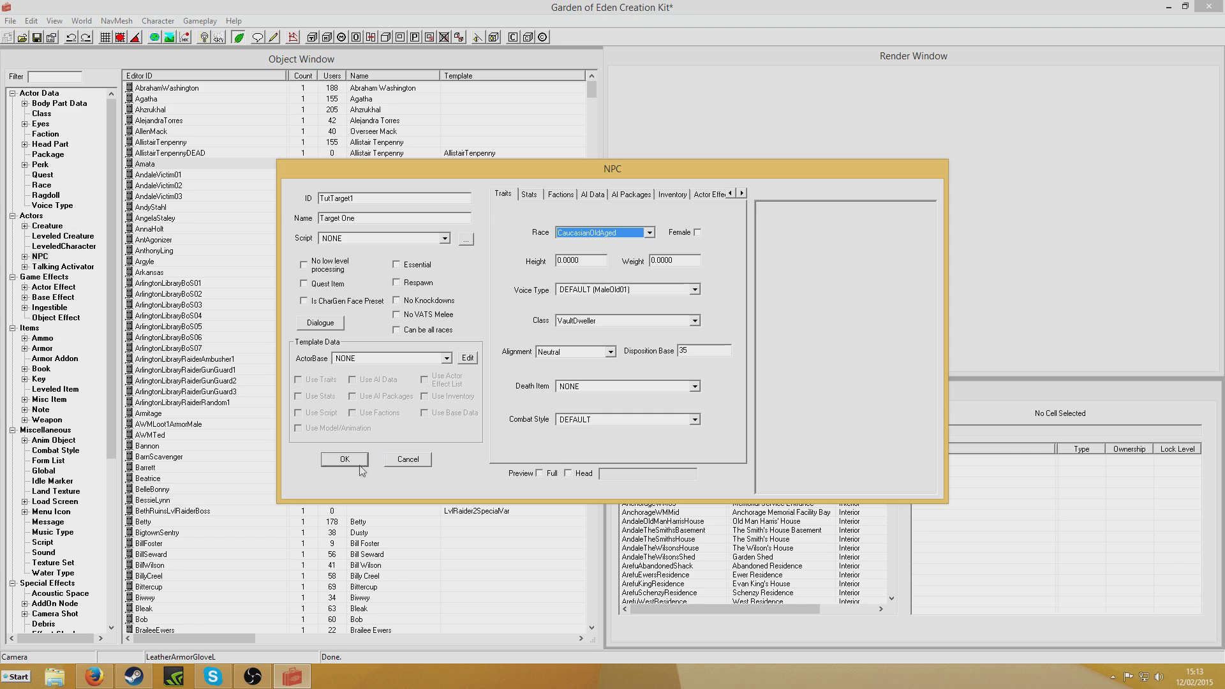
{"action": "left_click", "coordinate": [344, 459]}
Create a third NPC with the ID TutTarget2, the name NPC Target Two and the race CaucasianRaider.
{"action": "right_click", "coordinate": [174, 167]}
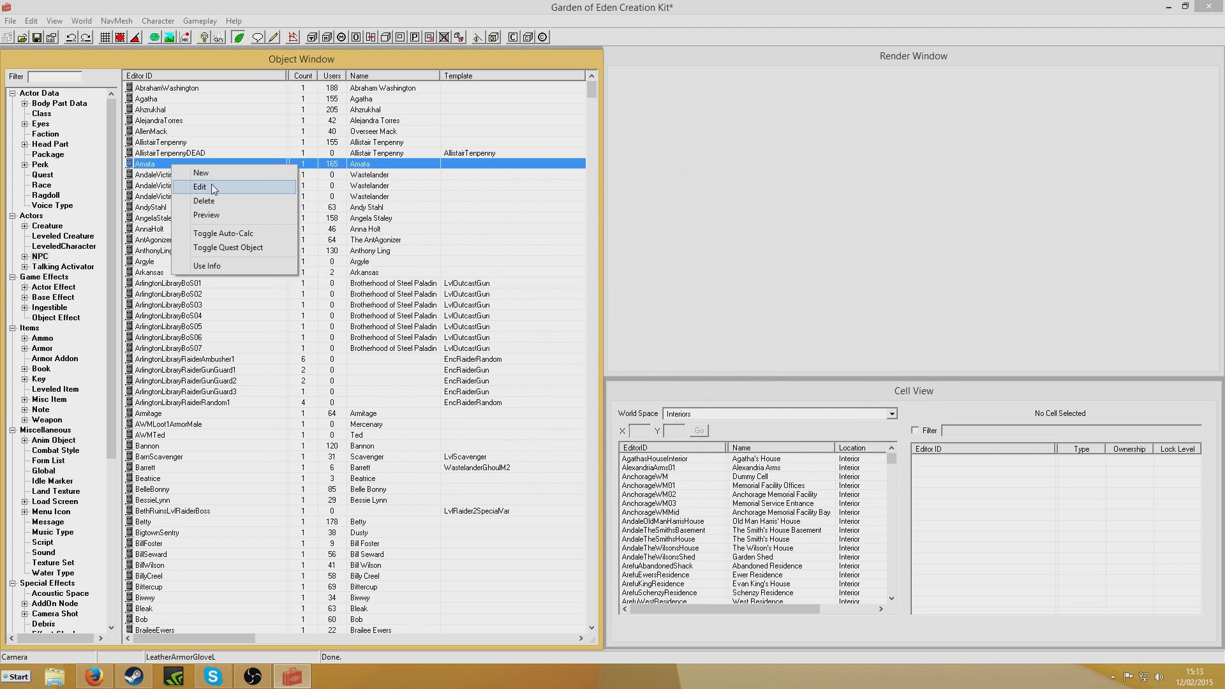
{"action": "left_click", "coordinate": [213, 173]}
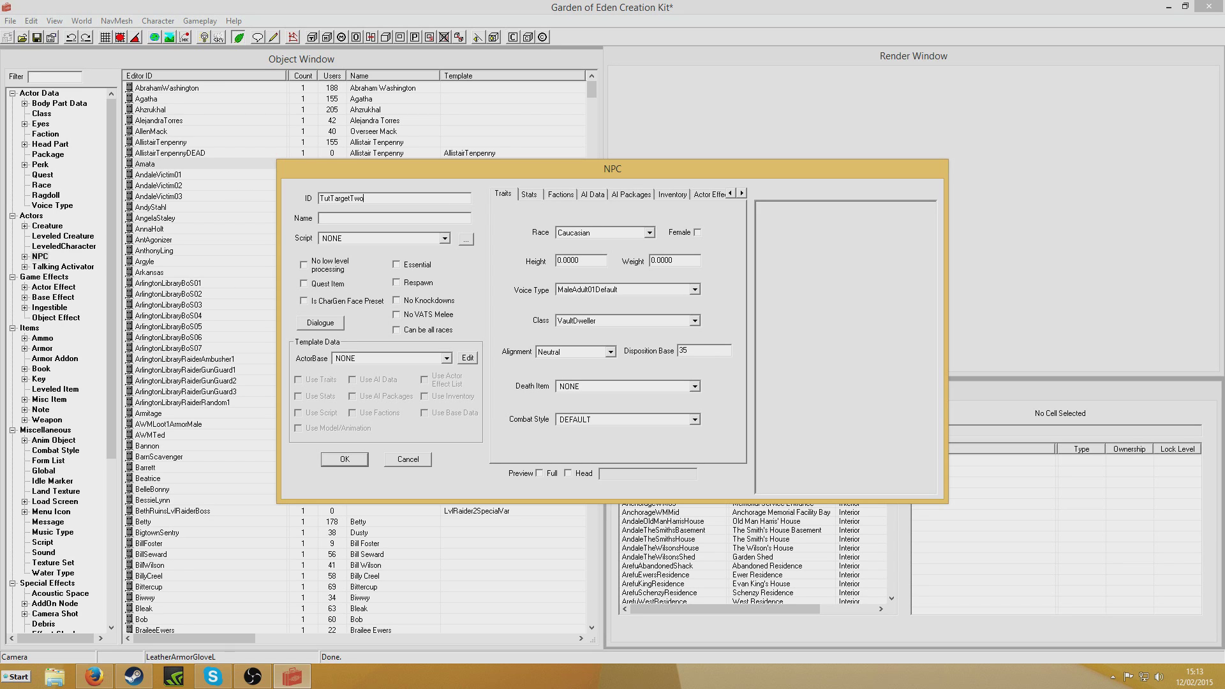
{"action": "key", "text": "BackSpace"}
{"action": "key", "text": "BackSpace"}
{"action": "type", "text": "2"}
{"action": "type", "text": "NPC Targe"}
{"action": "type", "text": "t Two"}
{"action": "left_click", "coordinate": [648, 233]}
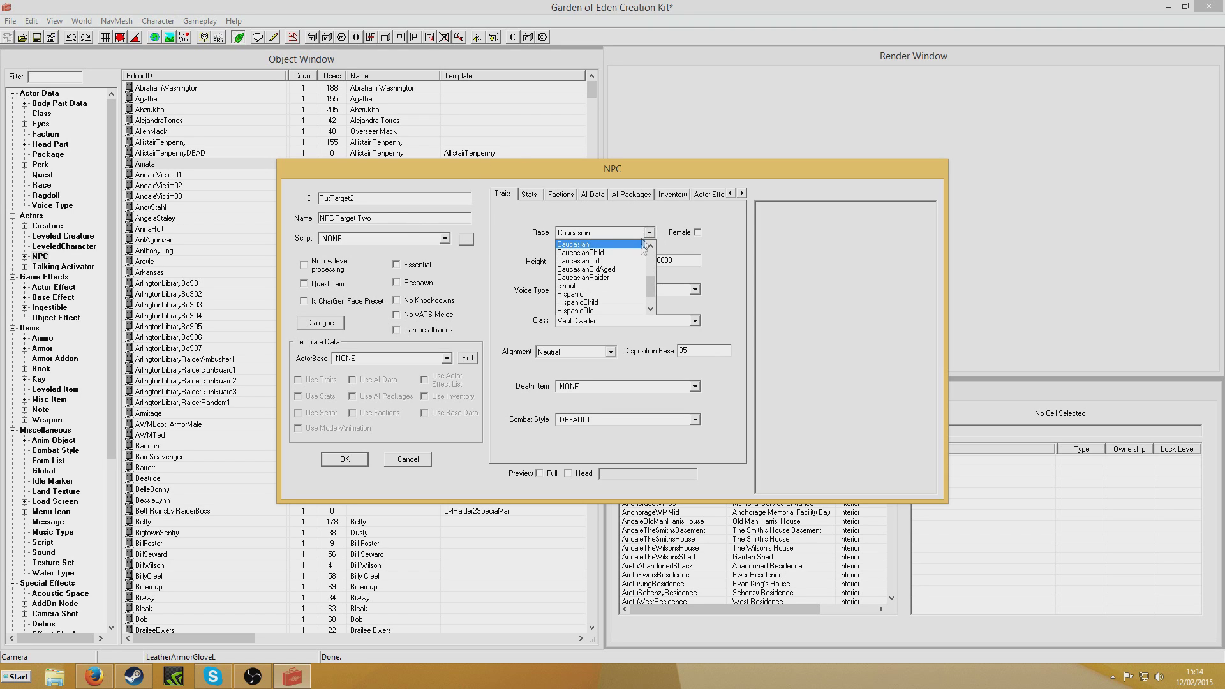
{"action": "left_click", "coordinate": [582, 277]}
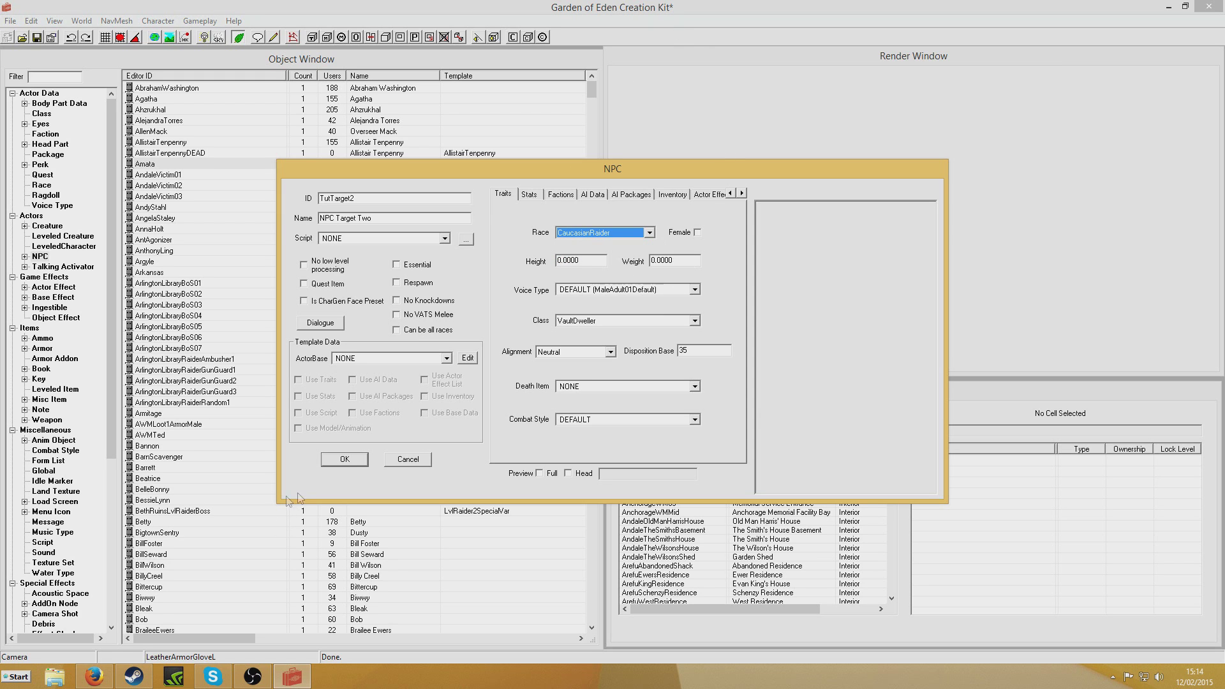
{"action": "left_click", "coordinate": [344, 459]}
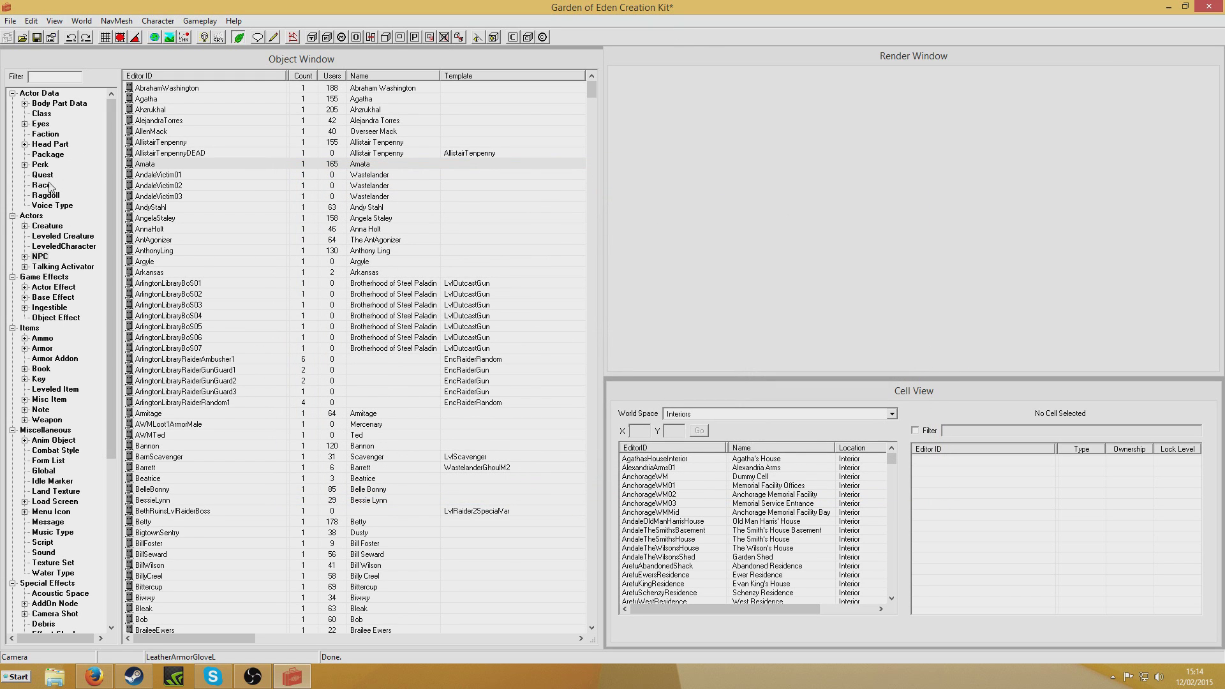
Start a new quest and name it Tutorial Quest.
{"action": "left_click", "coordinate": [45, 176]}
{"action": "right_click", "coordinate": [176, 189]}
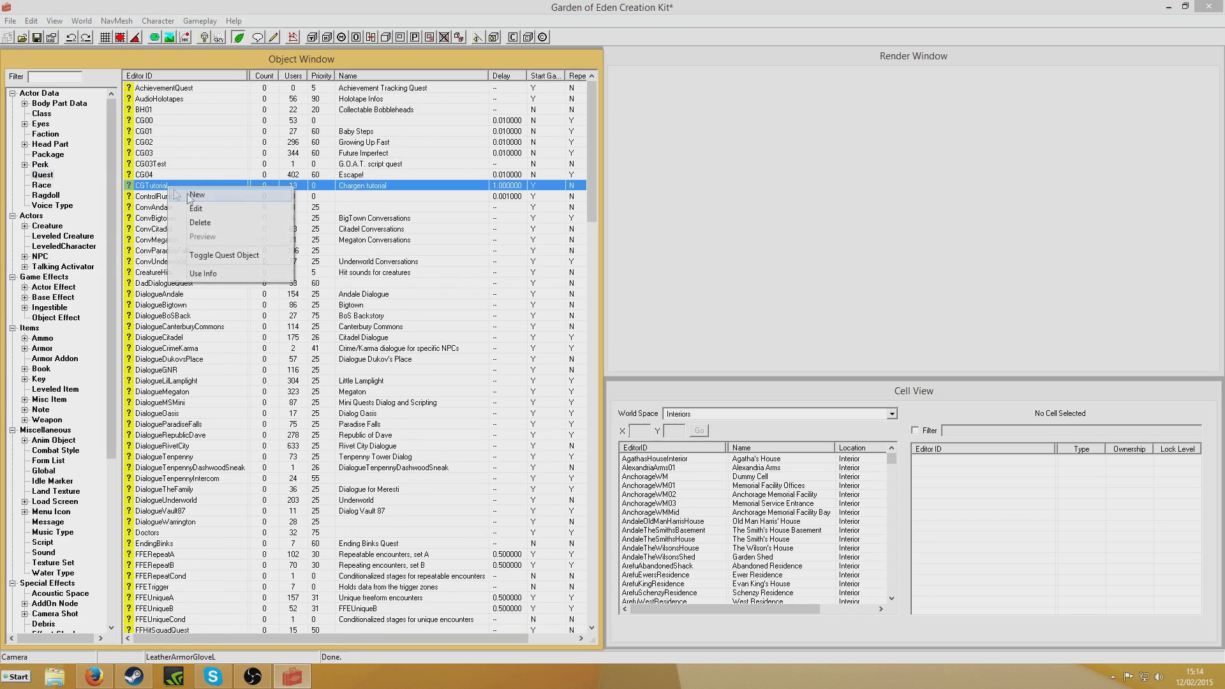
{"action": "left_click", "coordinate": [190, 195]}
{"action": "left_click", "coordinate": [381, 140]}
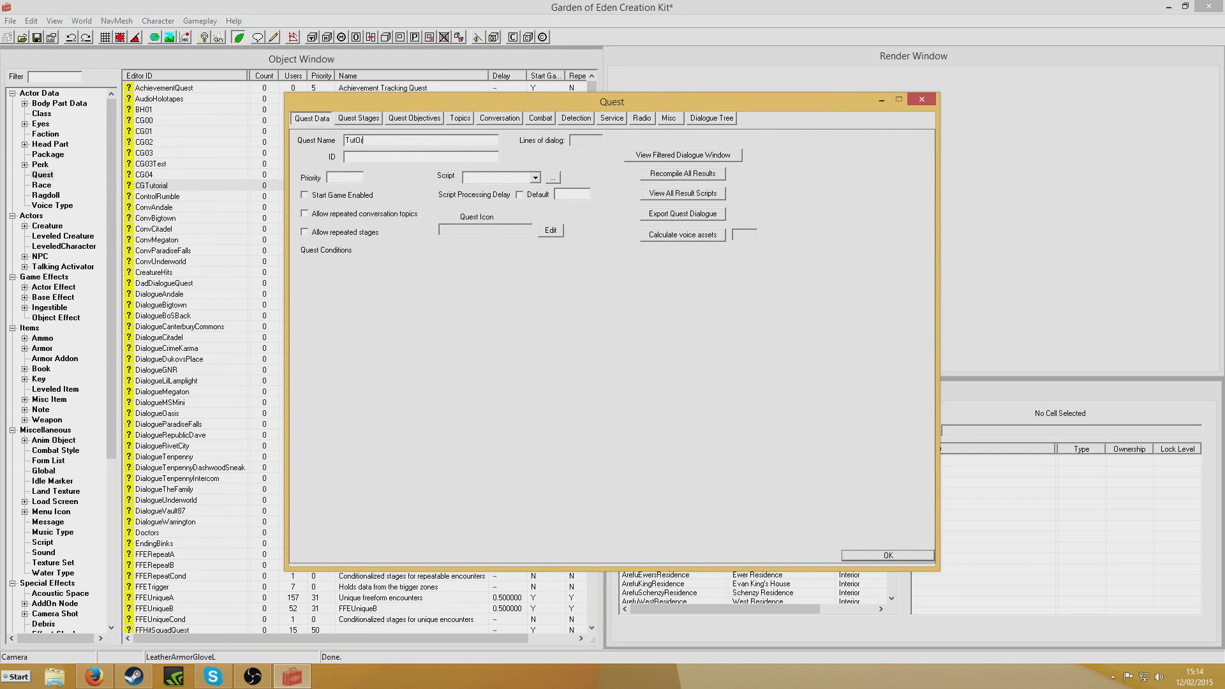
{"action": "type", "text": "TutOrial Quest"}
{"action": "left_click", "coordinate": [357, 140]}
{"action": "key", "text": "Delete"}
{"action": "type", "text": "o"}
Give the quest the ID TutQuest and priority 55, toggle Start Game Enabled, and save it.
{"action": "left_click", "coordinate": [354, 159]}
{"action": "type", "text": "TutQuest"}
{"action": "left_click", "coordinate": [331, 180]}
{"action": "type", "text": "55"}
{"action": "left_click", "coordinate": [305, 195]}
{"action": "left_click", "coordinate": [862, 556]}
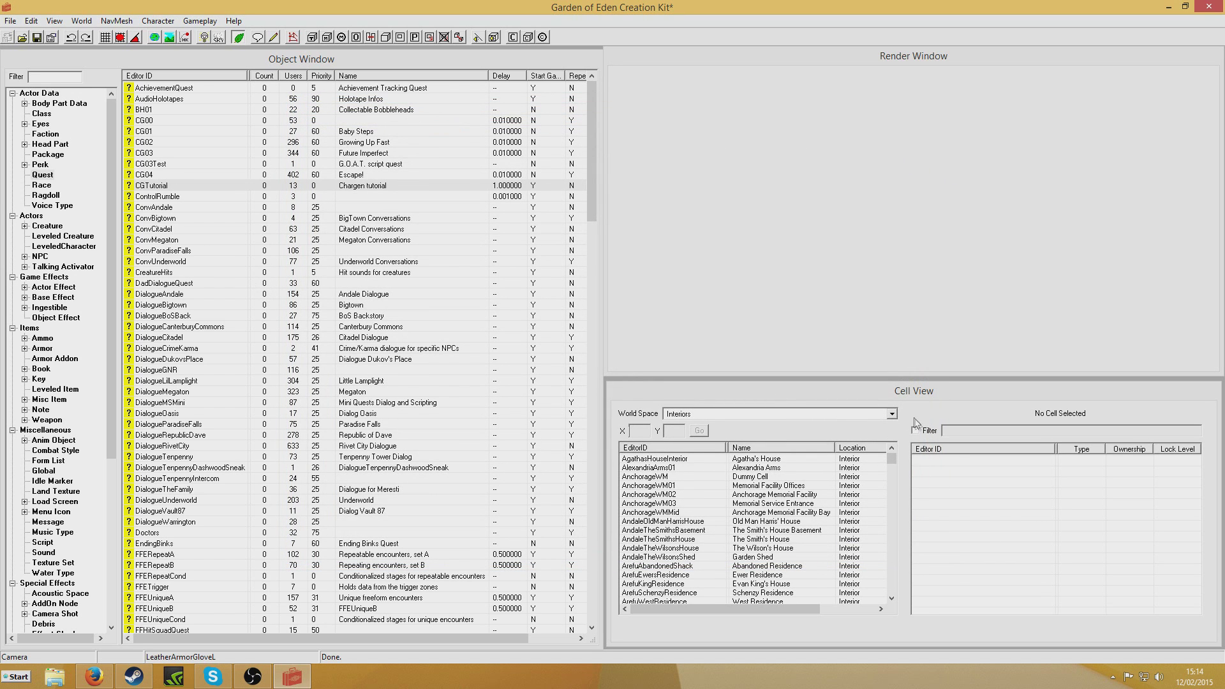
Load the Springvale cell of the Wasteland world space, accepting all loading warnings.
{"action": "left_click", "coordinate": [892, 414]}
{"action": "scroll", "coordinate": [803, 504], "scroll_direction": "down", "scroll_amount": 5}
{"action": "left_click", "coordinate": [803, 500]}
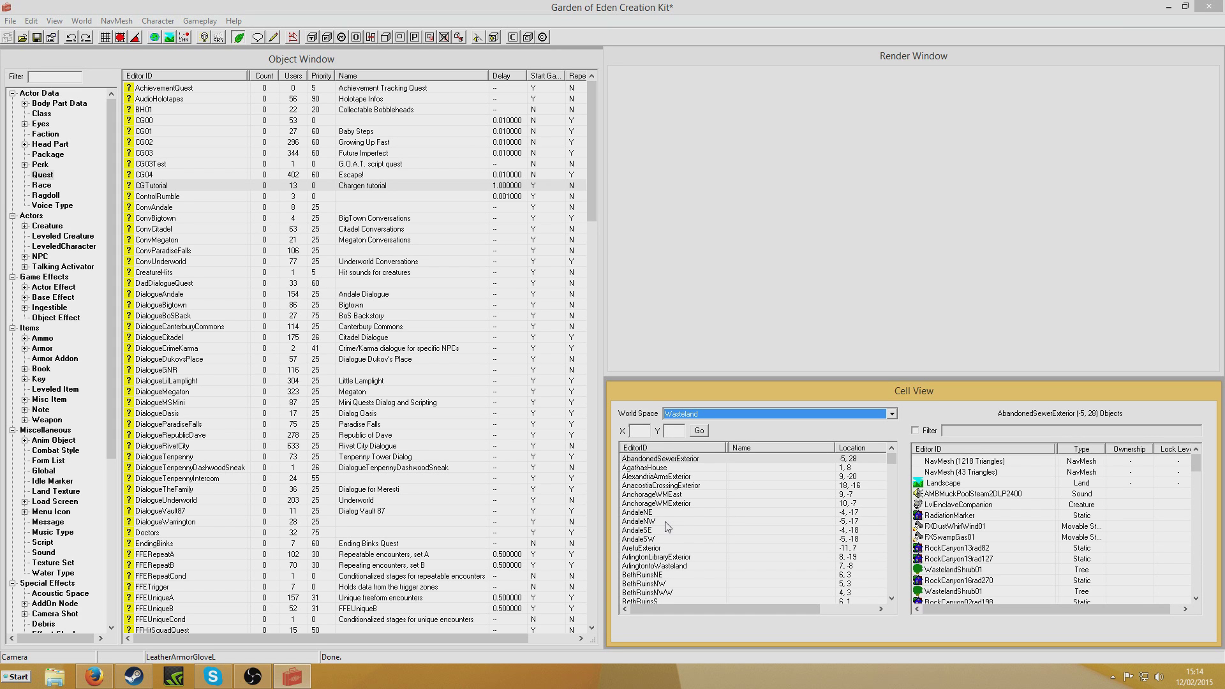
{"action": "left_click", "coordinate": [666, 522]}
{"action": "type", "text": "spr"}
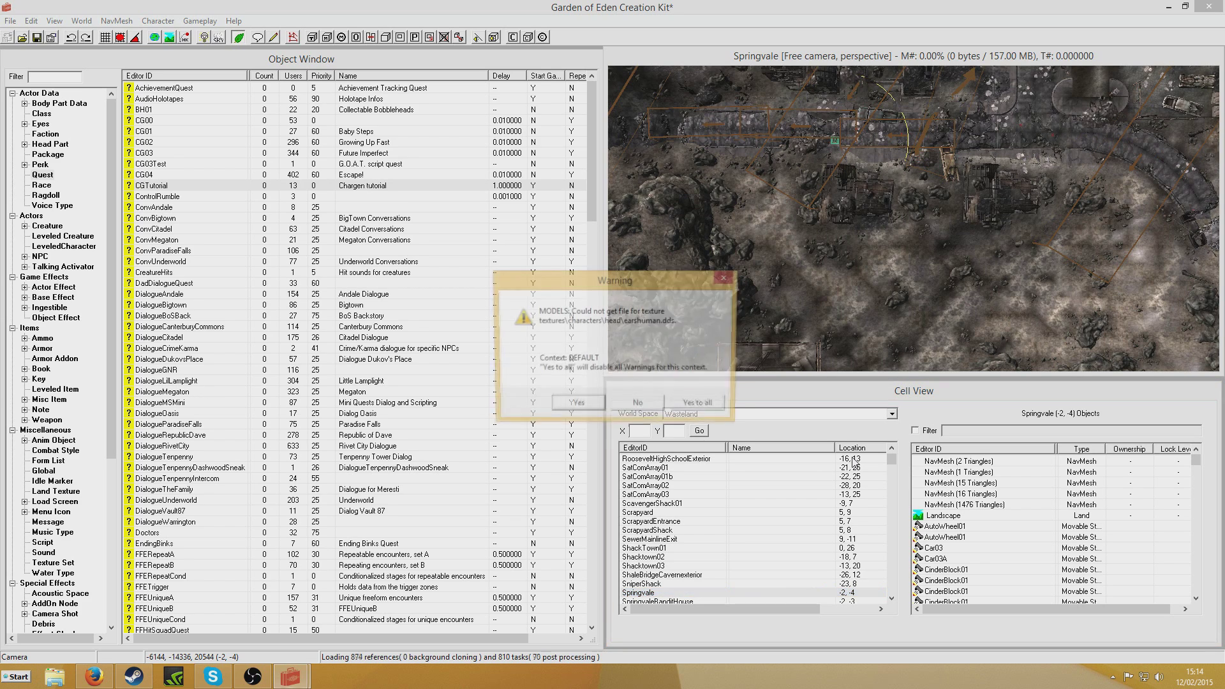
{"action": "left_click", "coordinate": [724, 405]}
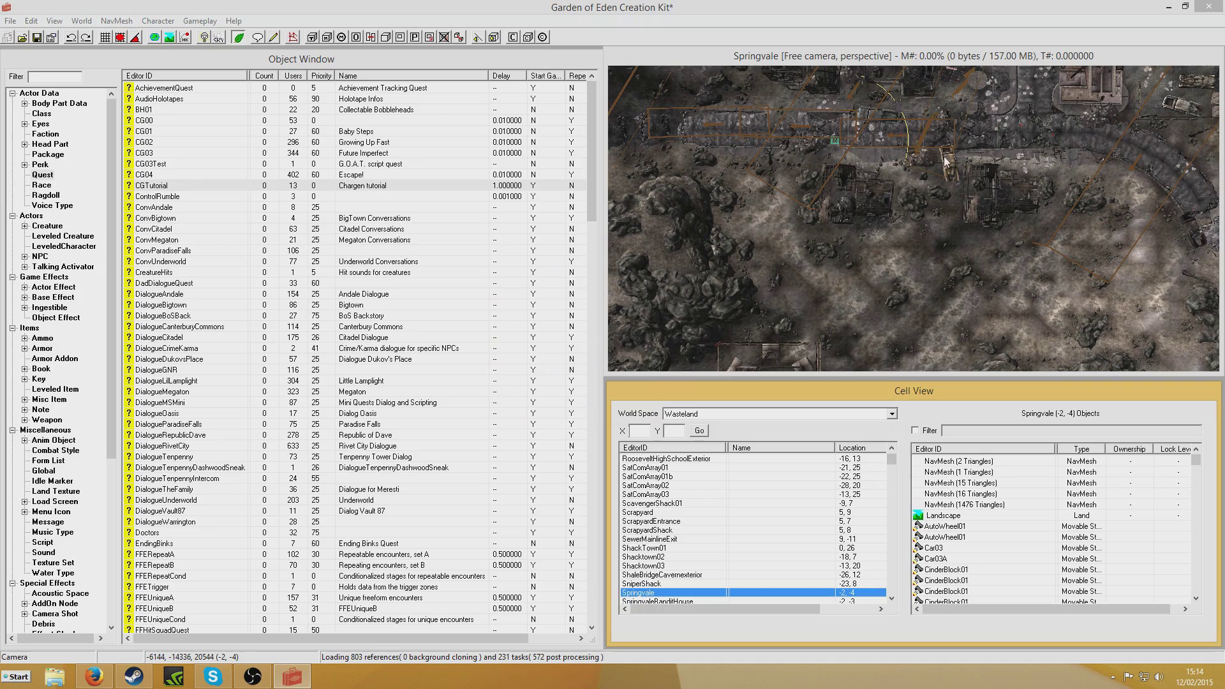
Filter the NPCs by "tut" and place TutNPC on the cracked road in Springvale.
{"action": "left_click", "coordinate": [955, 171]}
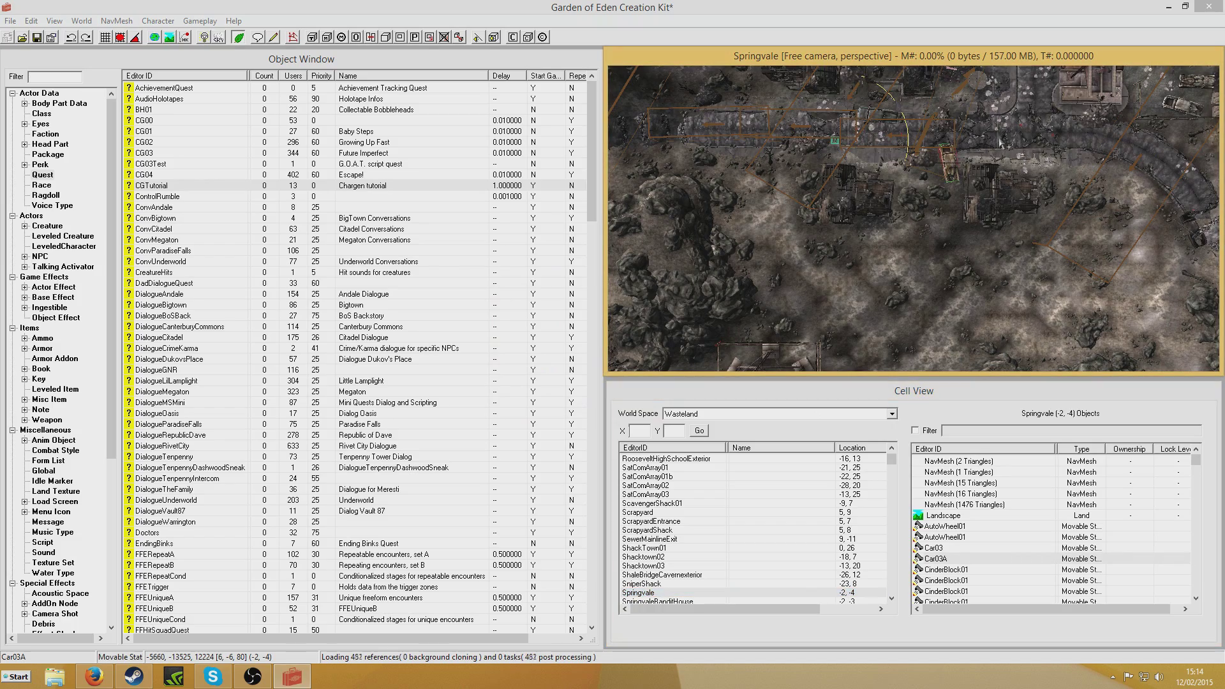
{"action": "middle_click_drag", "start_coordinate": [955, 171], "coordinate": [844, 354]}
{"action": "scroll", "coordinate": [844, 354], "scroll_direction": "up", "scroll_amount": 10}
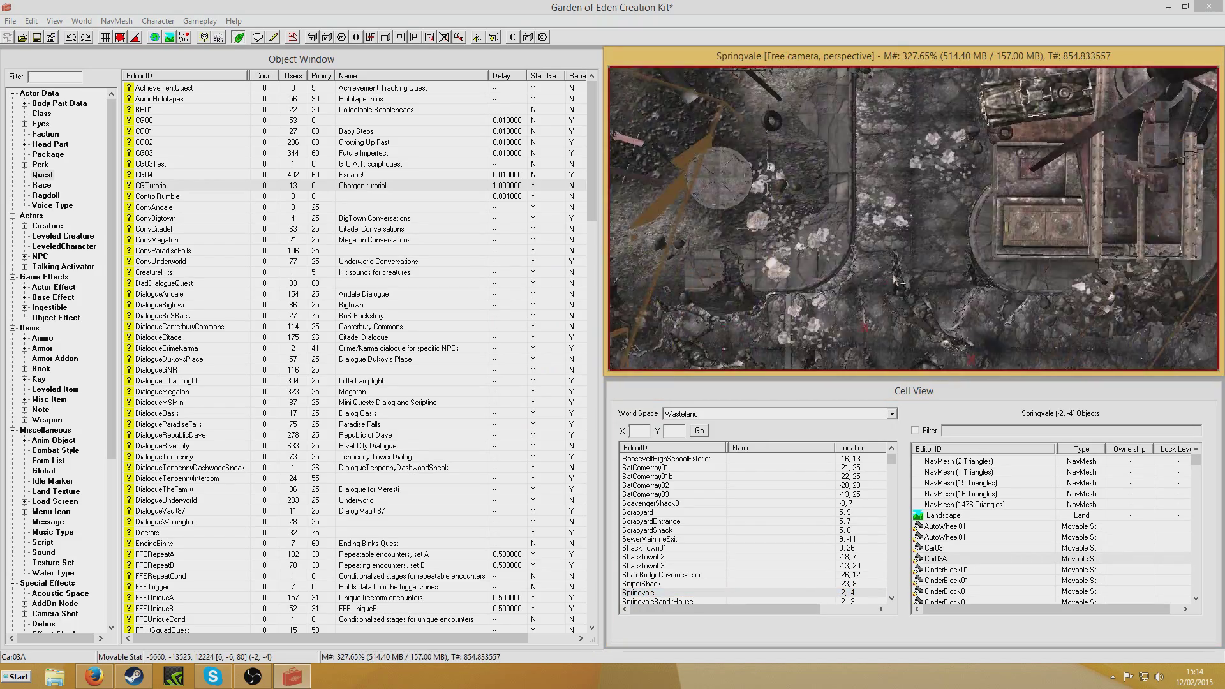
{"action": "left_click", "coordinate": [65, 76]}
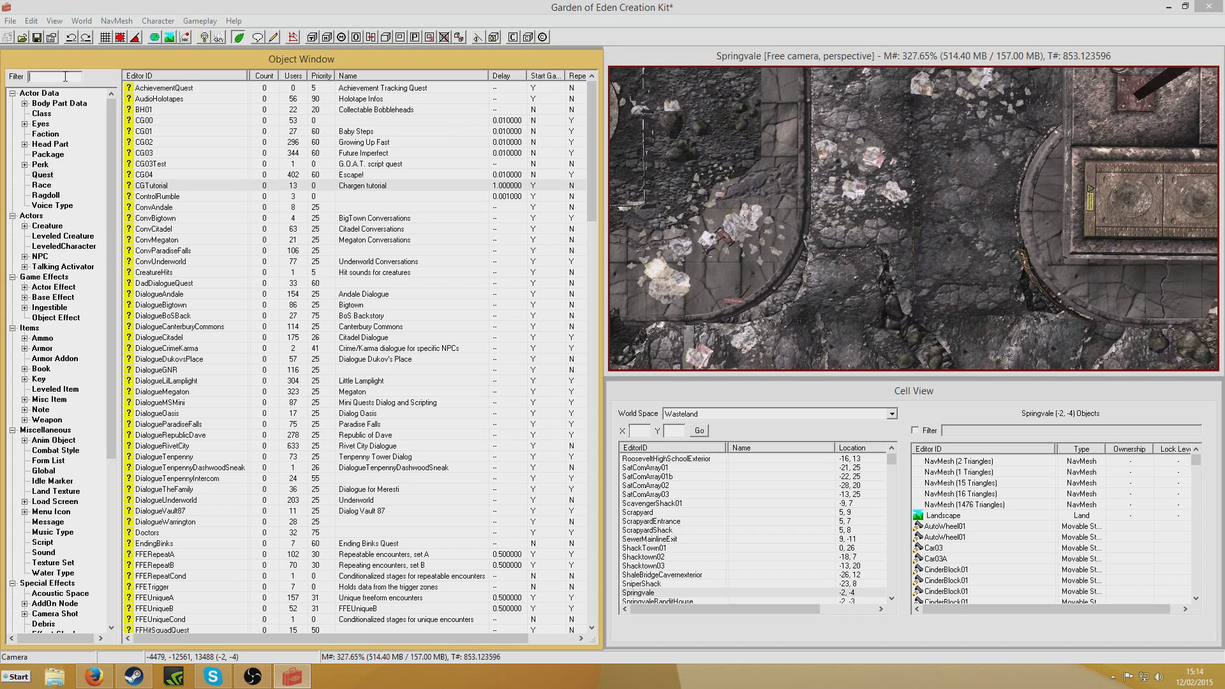
{"action": "left_click", "coordinate": [40, 255]}
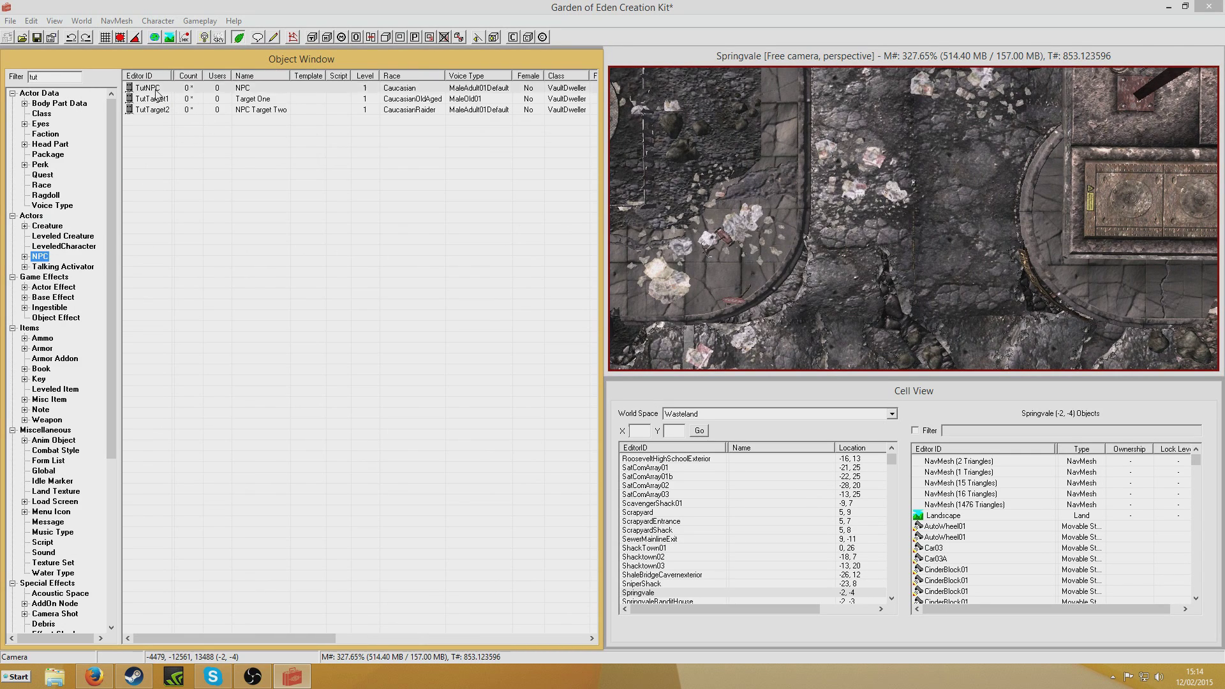
{"action": "left_click", "coordinate": [133, 89]}
{"action": "left_click_drag", "start_coordinate": [133, 90], "coordinate": [857, 309]}
{"action": "scroll", "coordinate": [914, 307], "scroll_direction": "down", "scroll_amount": 3}
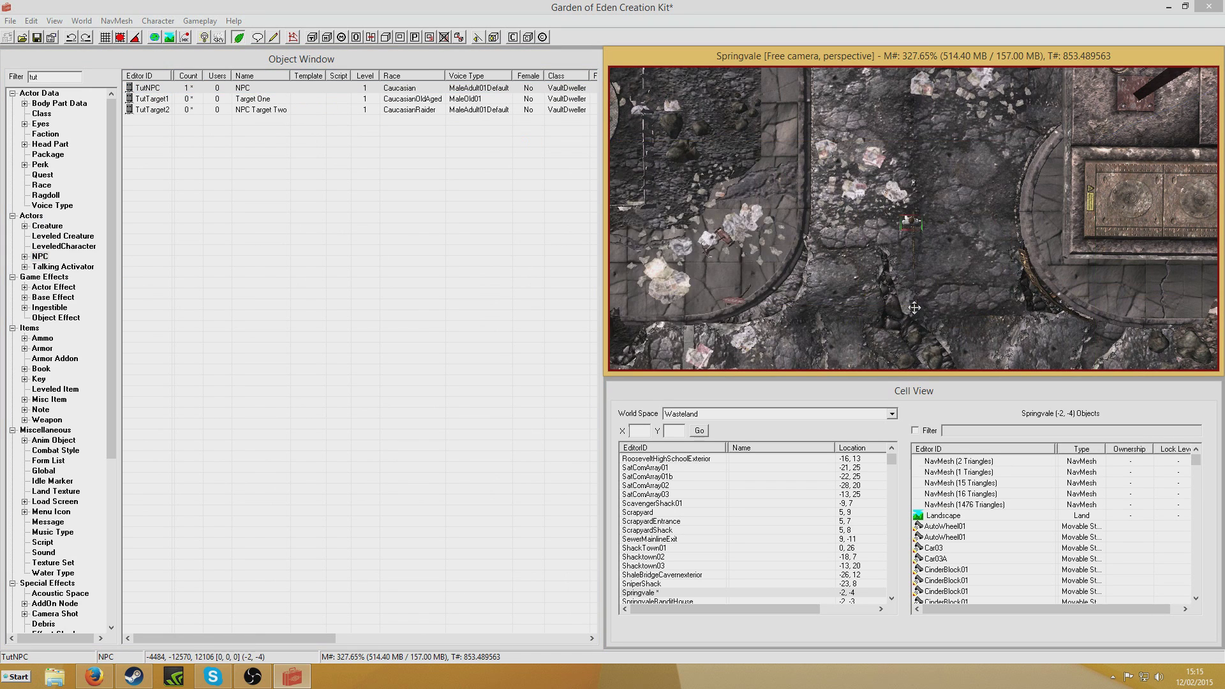
{"action": "left_click_drag", "start_coordinate": [923, 258], "coordinate": [922, 316]}
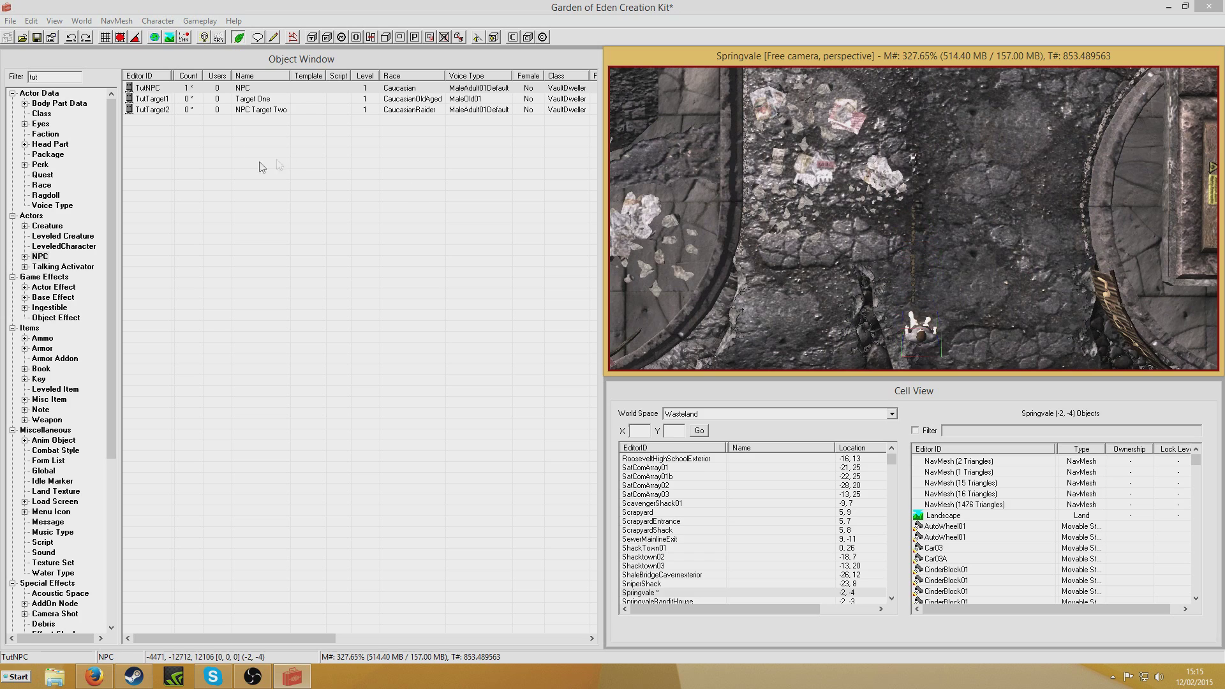
Place TutTarget1 in Springvale, turn it about 178 degrees towards TutNPC, drop it to the ground and move it onto the scattered papers.
{"action": "left_click", "coordinate": [157, 99]}
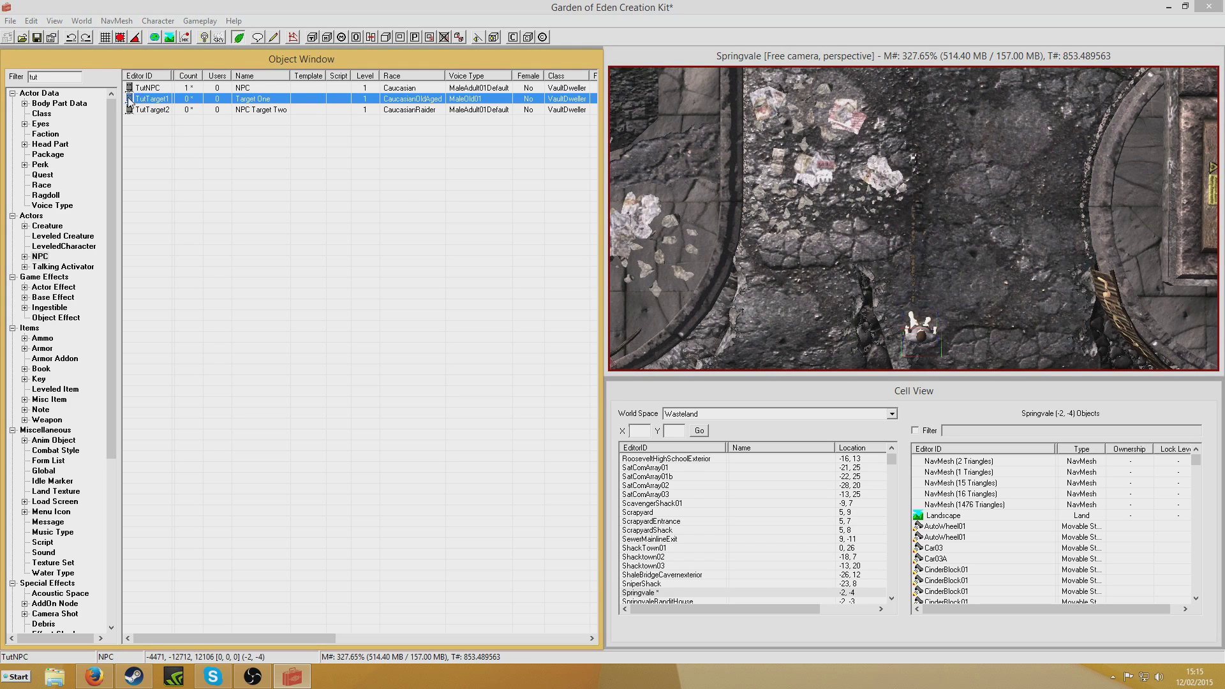
{"action": "left_click_drag", "start_coordinate": [141, 99], "coordinate": [456, 130]}
{"action": "left_click_drag", "start_coordinate": [797, 160], "coordinate": [797, 150]}
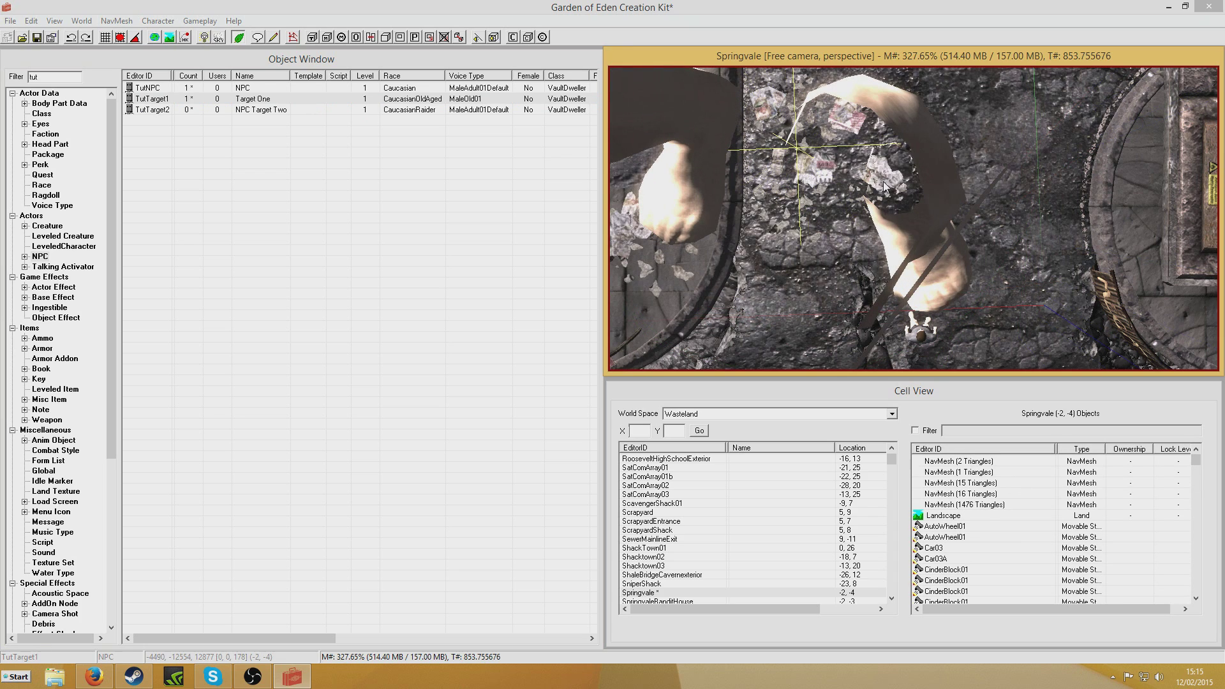
{"action": "left_click_drag", "start_coordinate": [883, 184], "coordinate": [888, 148]}
{"action": "key", "text": "f"}
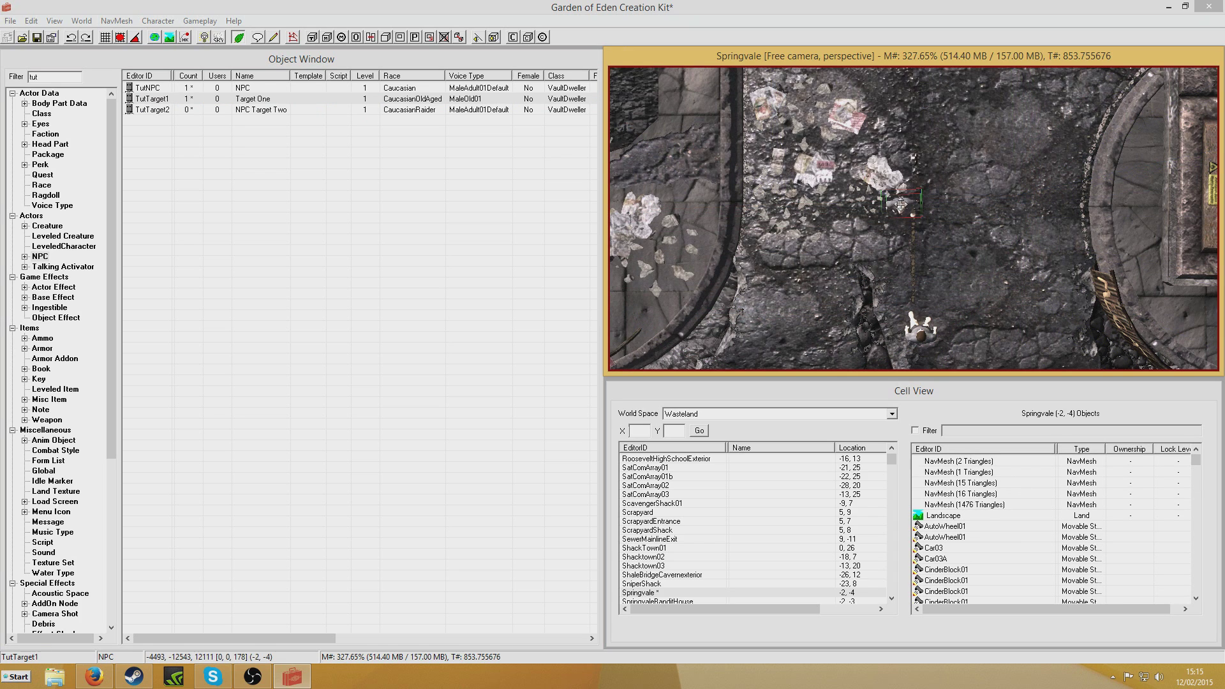
{"action": "left_click_drag", "start_coordinate": [902, 206], "coordinate": [826, 175]}
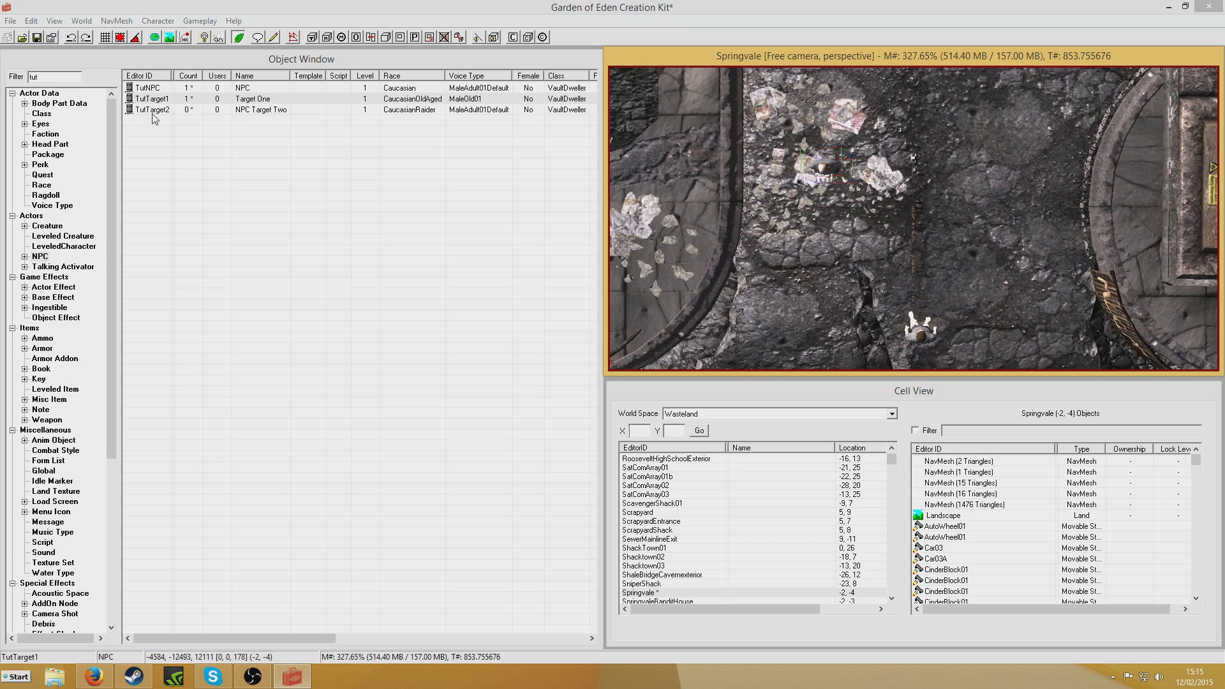
Place TutTarget2 on the road across from TutTarget1 and rotate it about 183 degrees to face TutNPC.
{"action": "left_click_drag", "start_coordinate": [155, 110], "coordinate": [911, 142]}
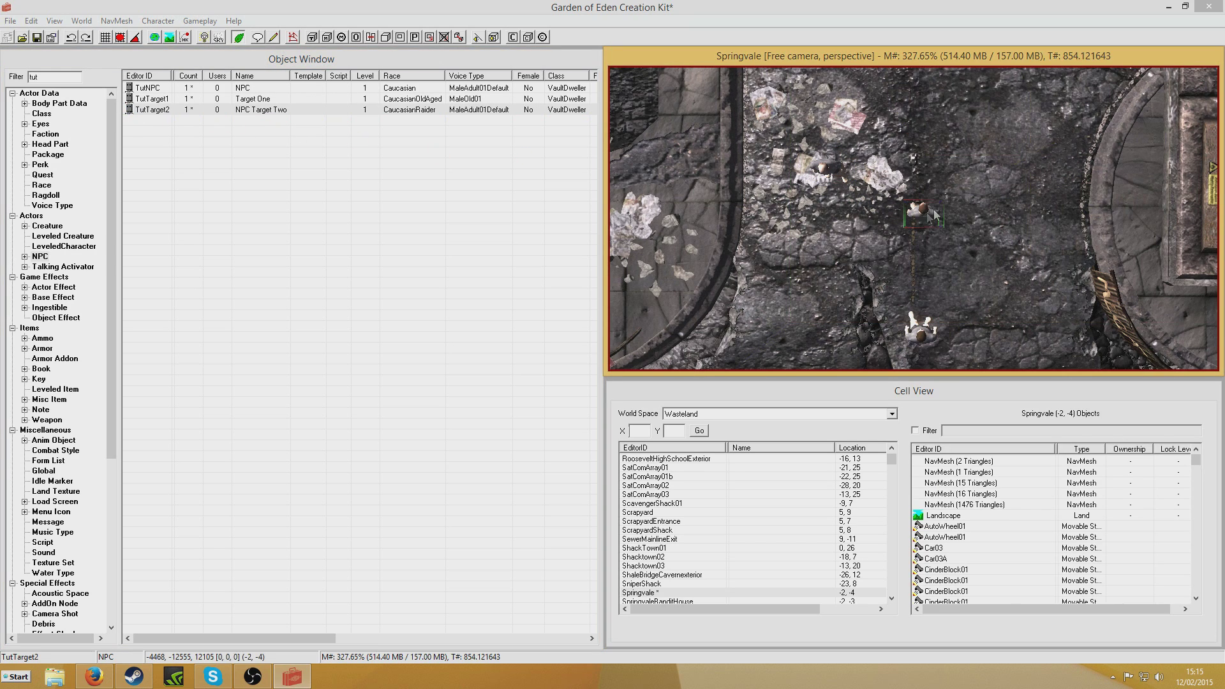
{"action": "left_click_drag", "start_coordinate": [925, 215], "coordinate": [998, 183]}
{"action": "right_click_drag", "start_coordinate": [998, 183], "coordinate": [985, 178]}
{"action": "scroll", "coordinate": [984, 178], "scroll_direction": "up", "scroll_amount": 5}
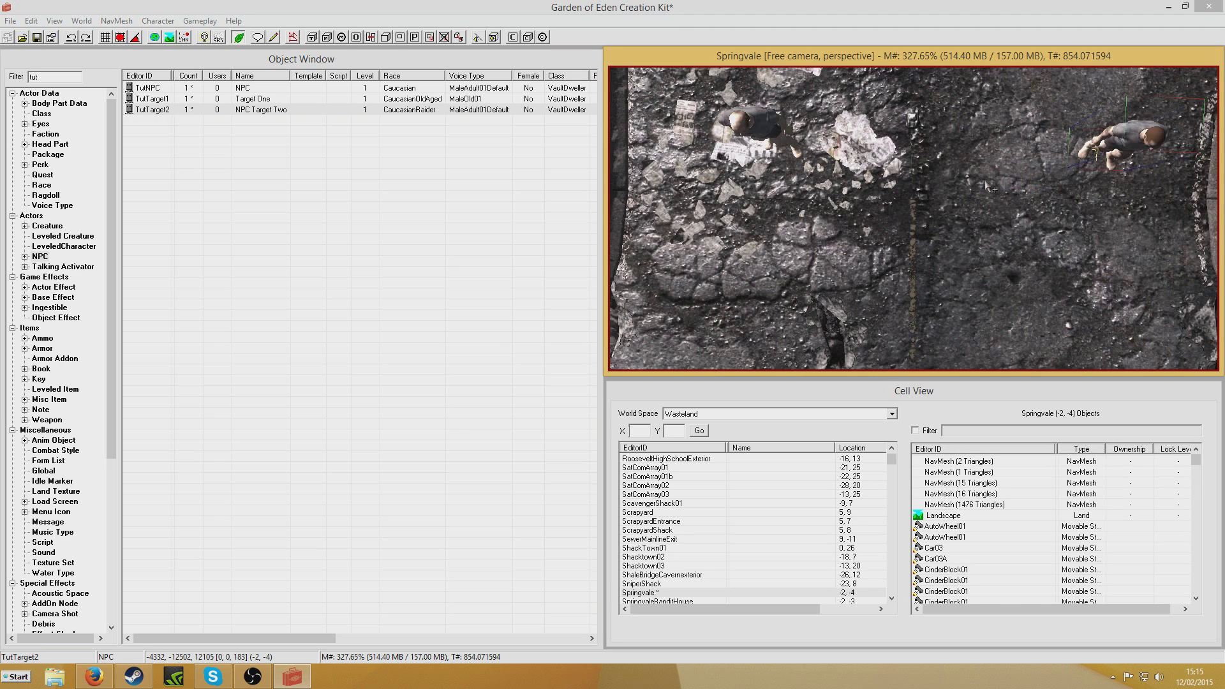
{"action": "scroll", "coordinate": [987, 131], "scroll_direction": "down", "scroll_amount": 5}
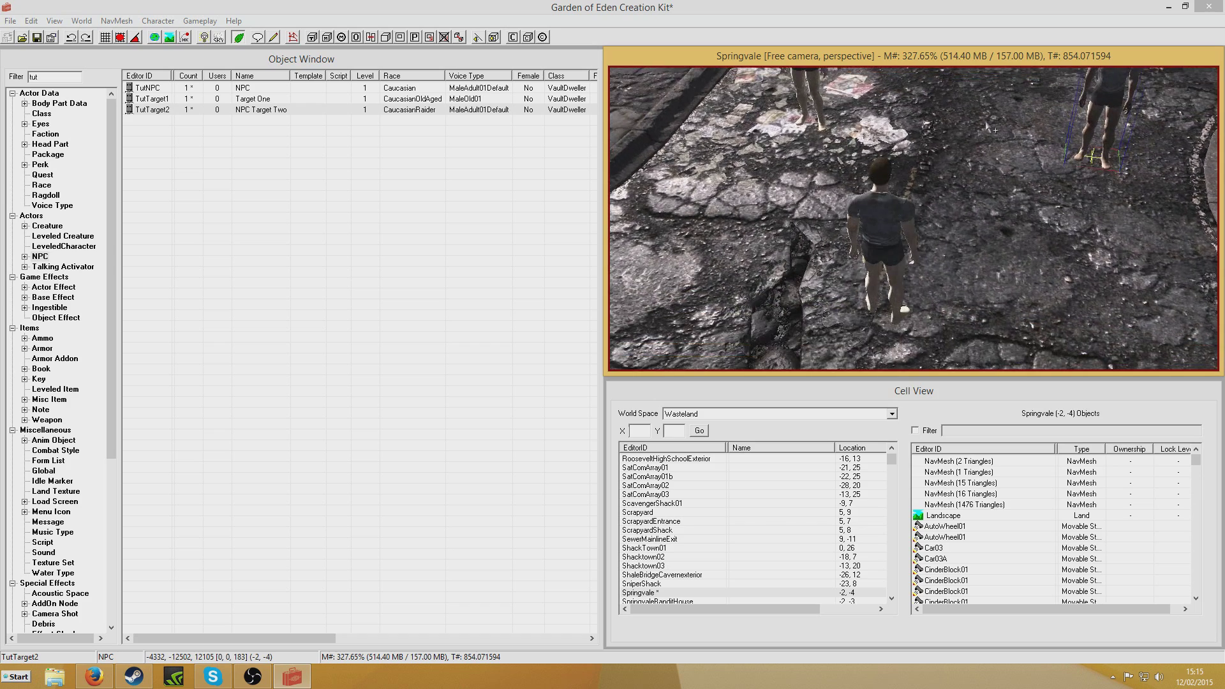
{"action": "key", "text": "Escape"}
Open TutQuest and add a quest stage with index 10.
{"action": "left_click", "coordinate": [42, 175]}
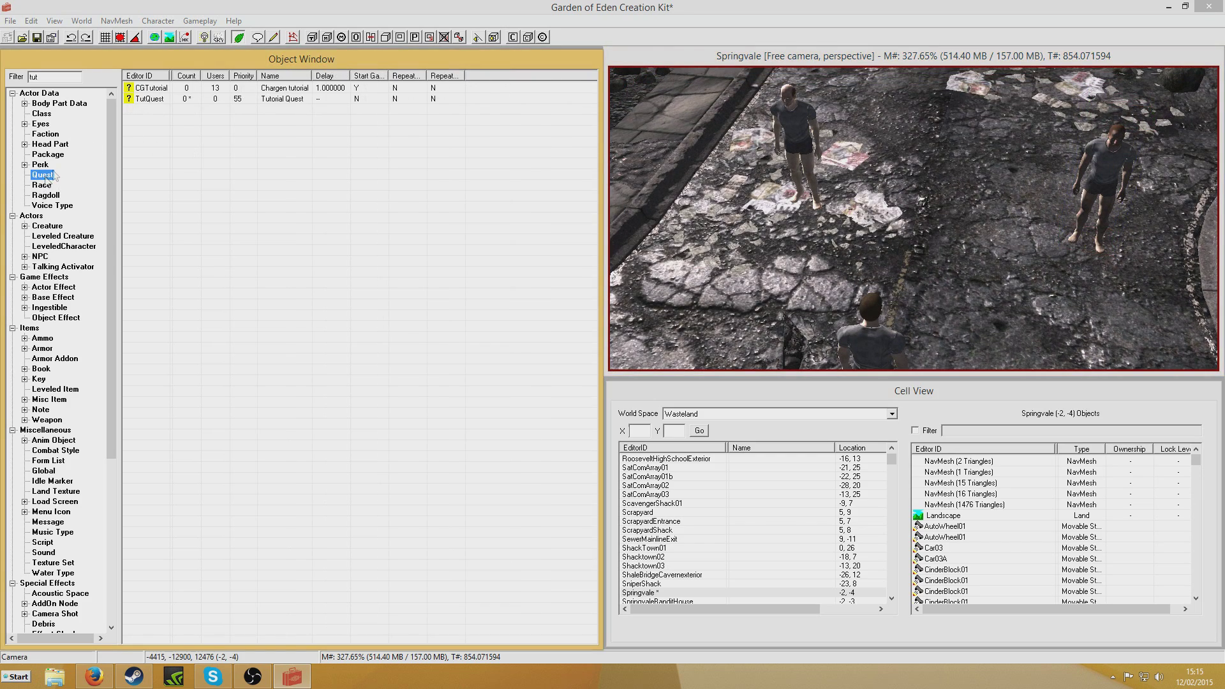
{"action": "double_click", "coordinate": [150, 99]}
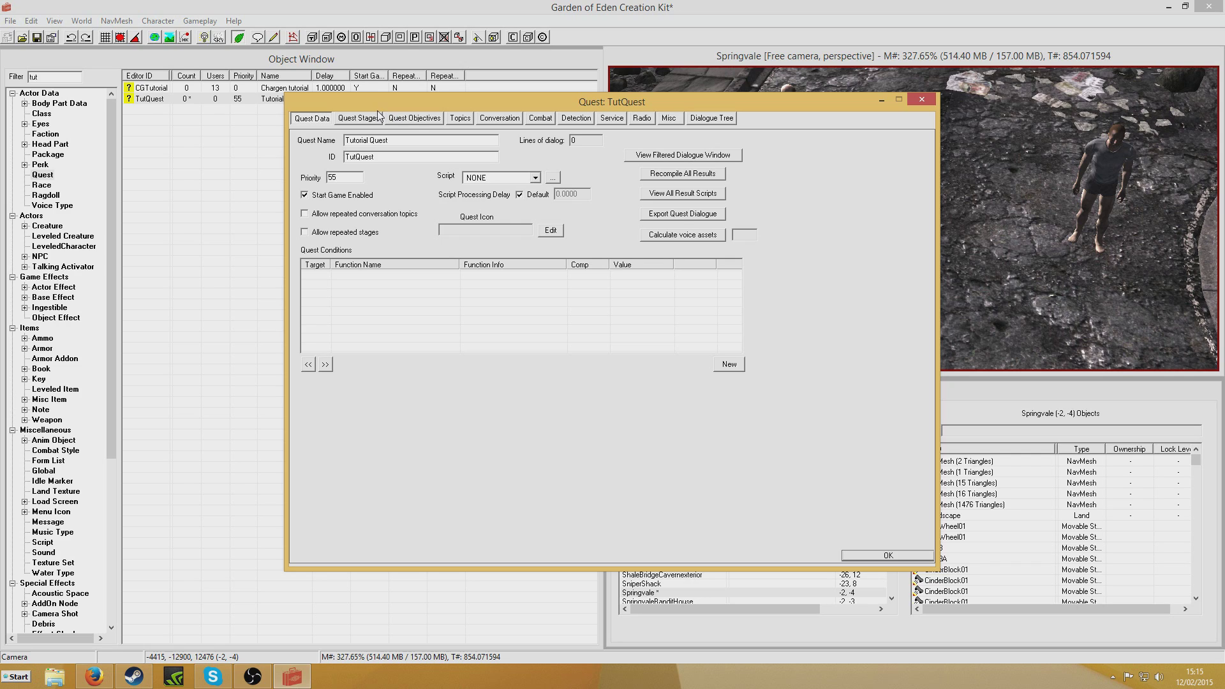
{"action": "left_click", "coordinate": [359, 118]}
{"action": "right_click", "coordinate": [332, 153]}
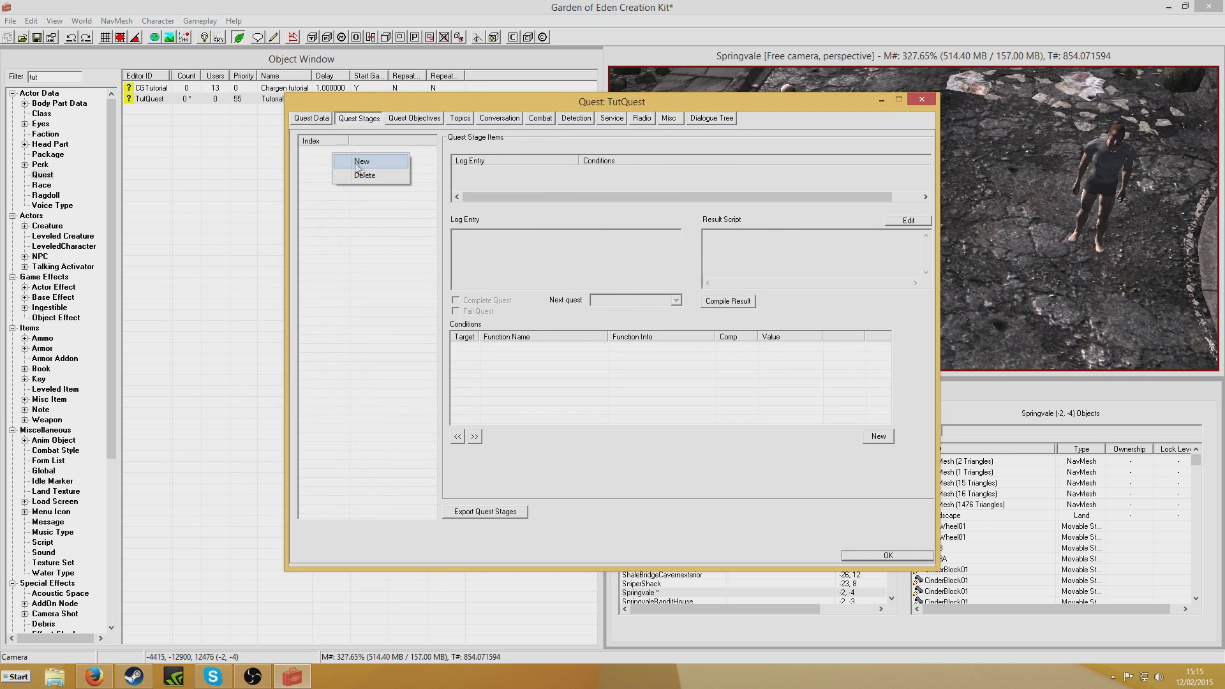
{"action": "left_click", "coordinate": [361, 161]}
{"action": "type", "text": "10"}
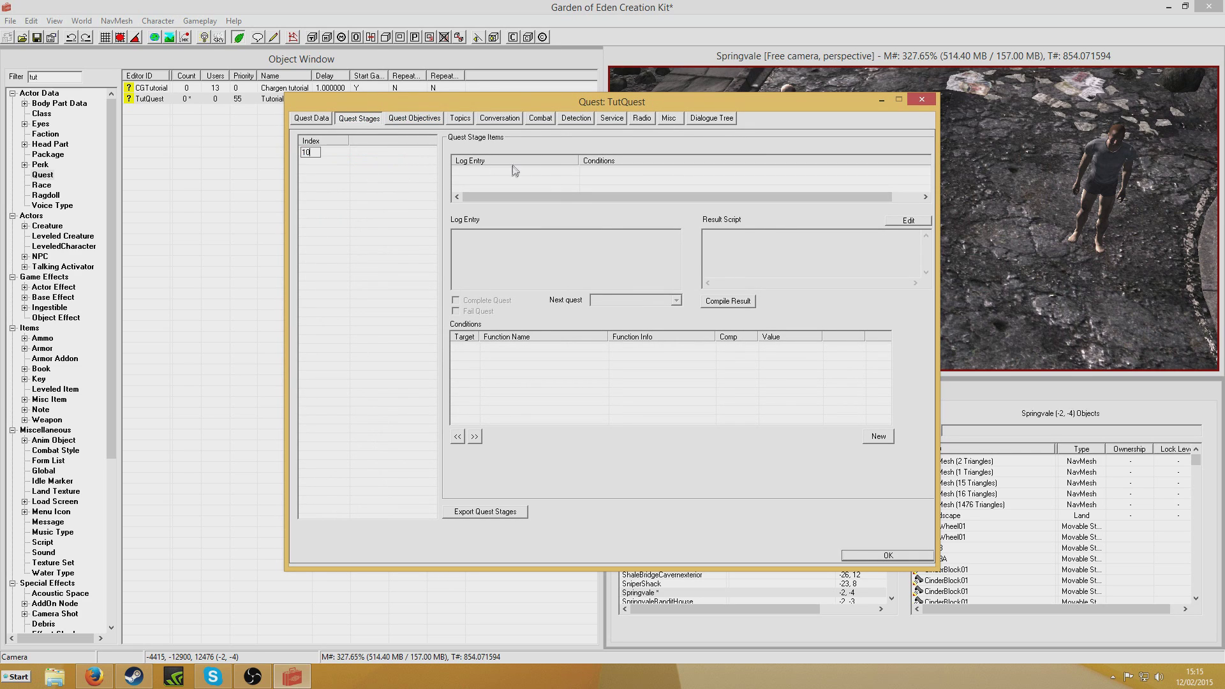
Add a stage item to stage 10 with the result script "SetObjectiveDisplayed TutQuest 10 1" and compile it.
{"action": "right_click", "coordinate": [515, 171]}
{"action": "left_click", "coordinate": [535, 180]}
{"action": "left_click", "coordinate": [709, 234]}
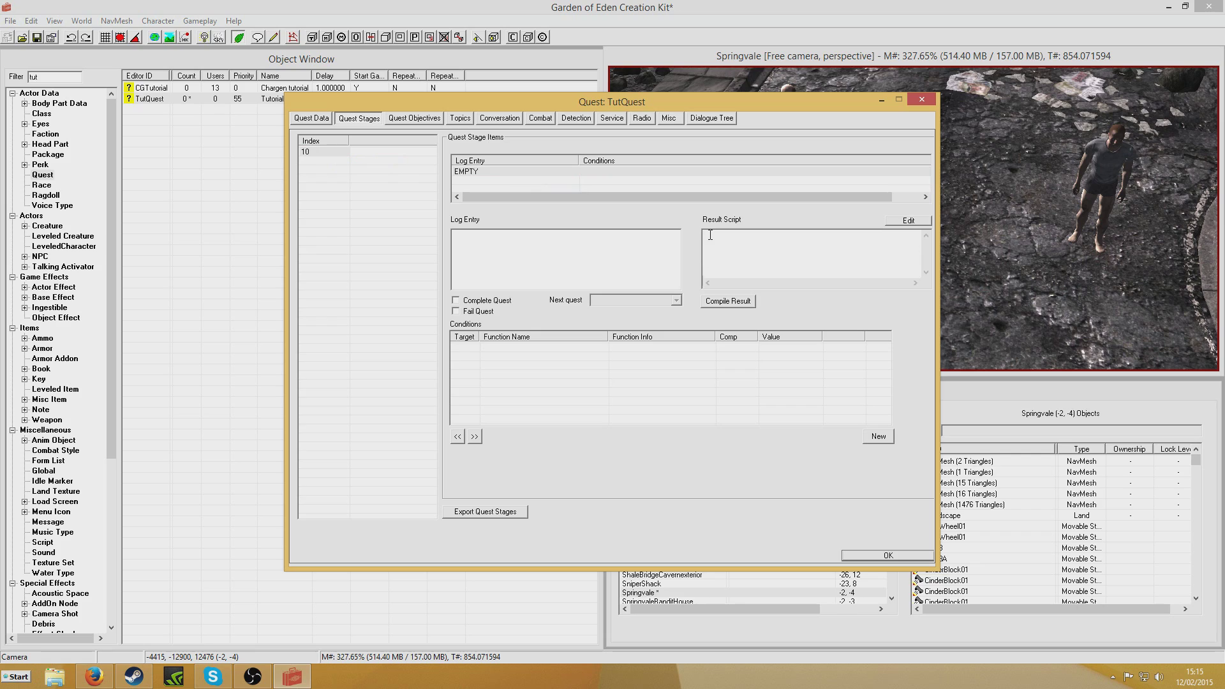
{"action": "type", "text": "SetObjectiveDisplayed TutQuest 10 1"}
{"action": "left_click", "coordinate": [725, 300]}
Add a quest stage with index 20 and create an empty log entry item for it.
{"action": "left_click", "coordinate": [331, 177]}
{"action": "right_click", "coordinate": [343, 175]}
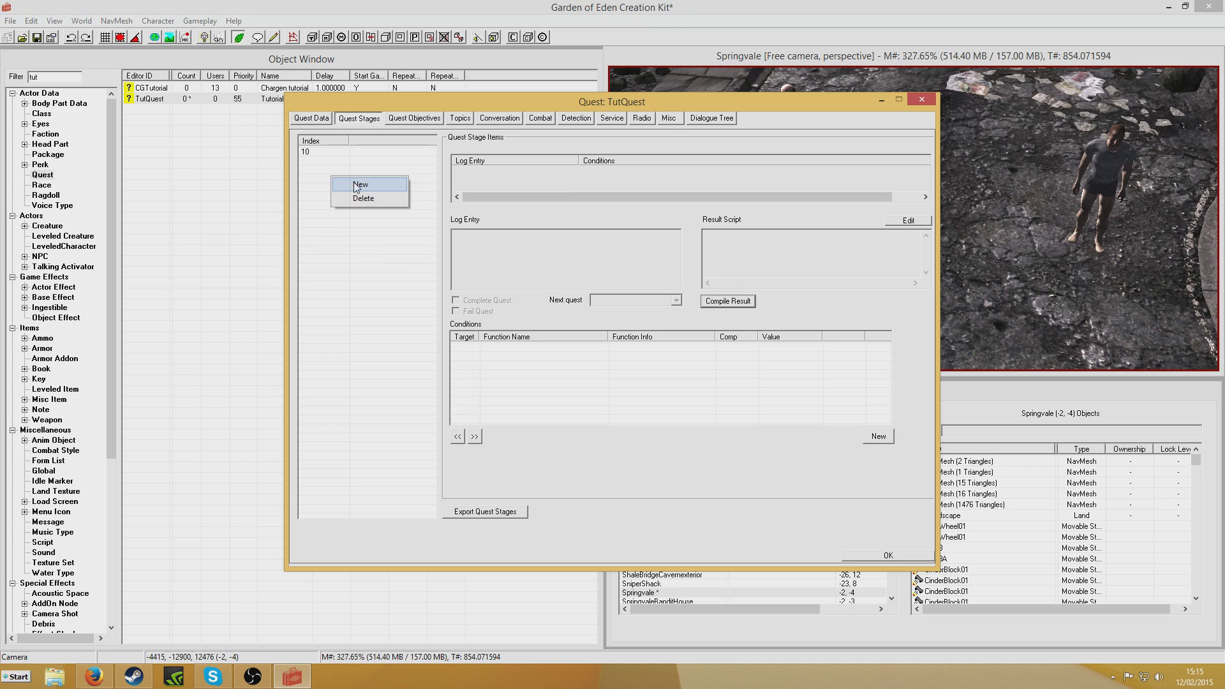
{"action": "left_click", "coordinate": [354, 182]}
{"action": "type", "text": "20"}
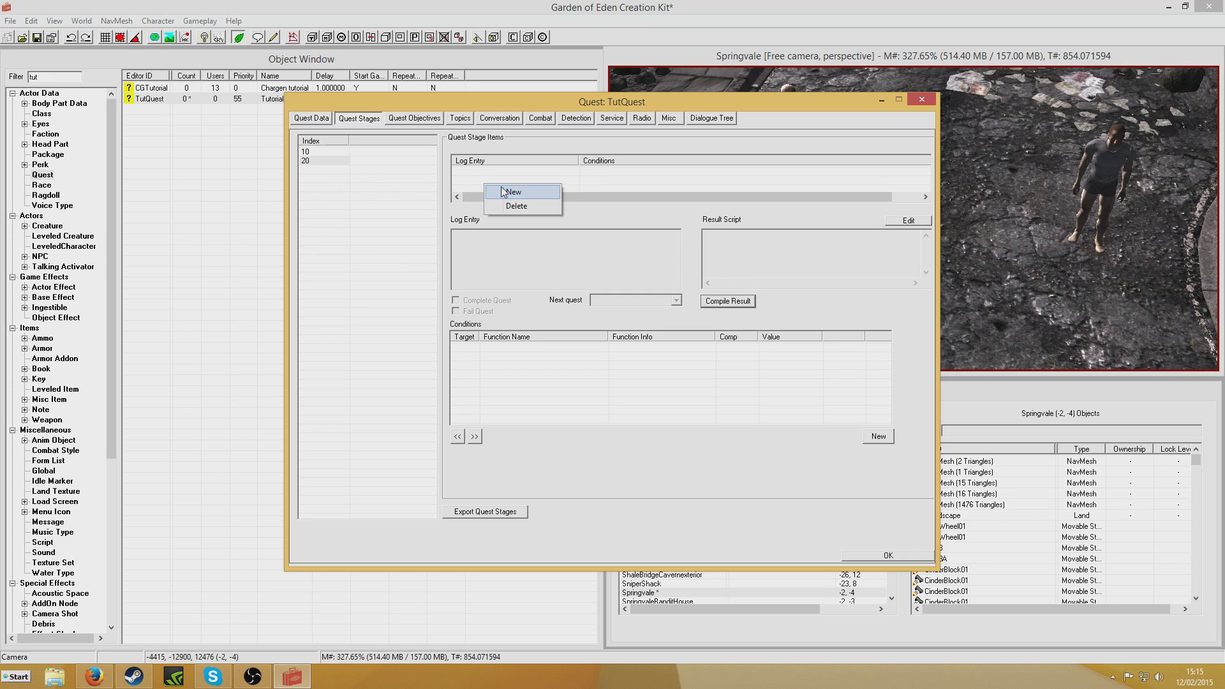
{"action": "left_click", "coordinate": [512, 192]}
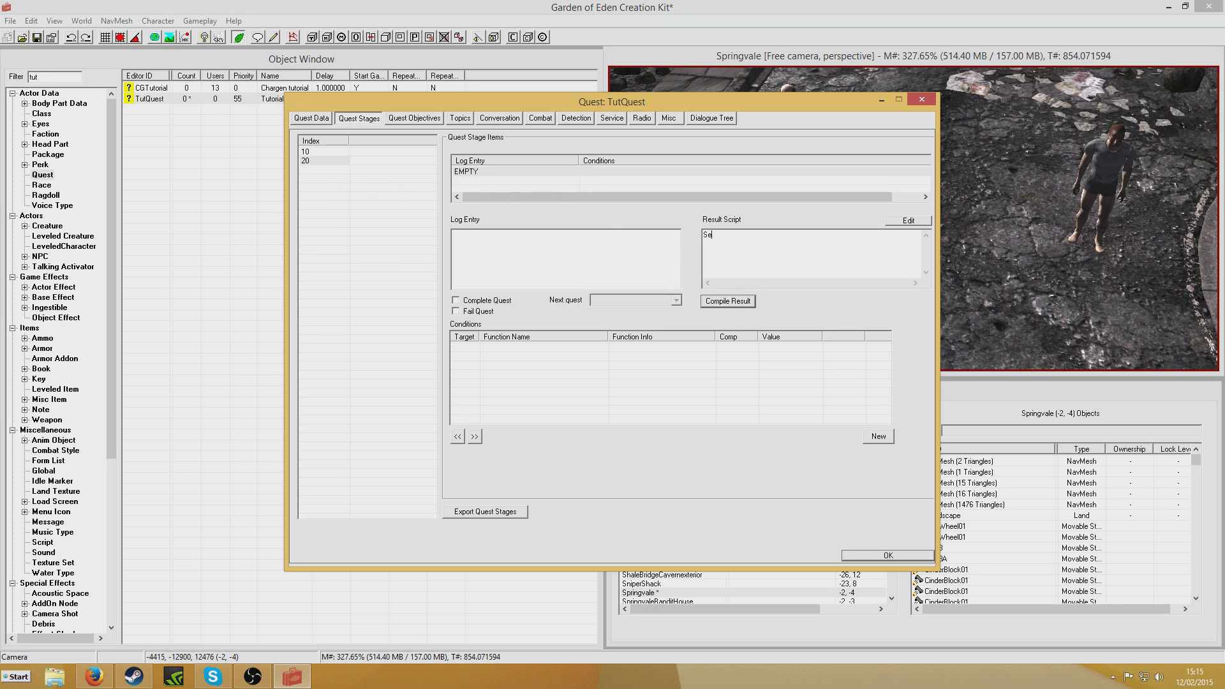
Script stage 20 to set objective 10 completed and run "SetObjectiveDisplayed TutQuest 20 1", then compile the result.
{"action": "type", "text": "veCo"}
{"action": "type", "text": "Displayed"}
{"action": "type", "text": " TutQuest 20 1"}
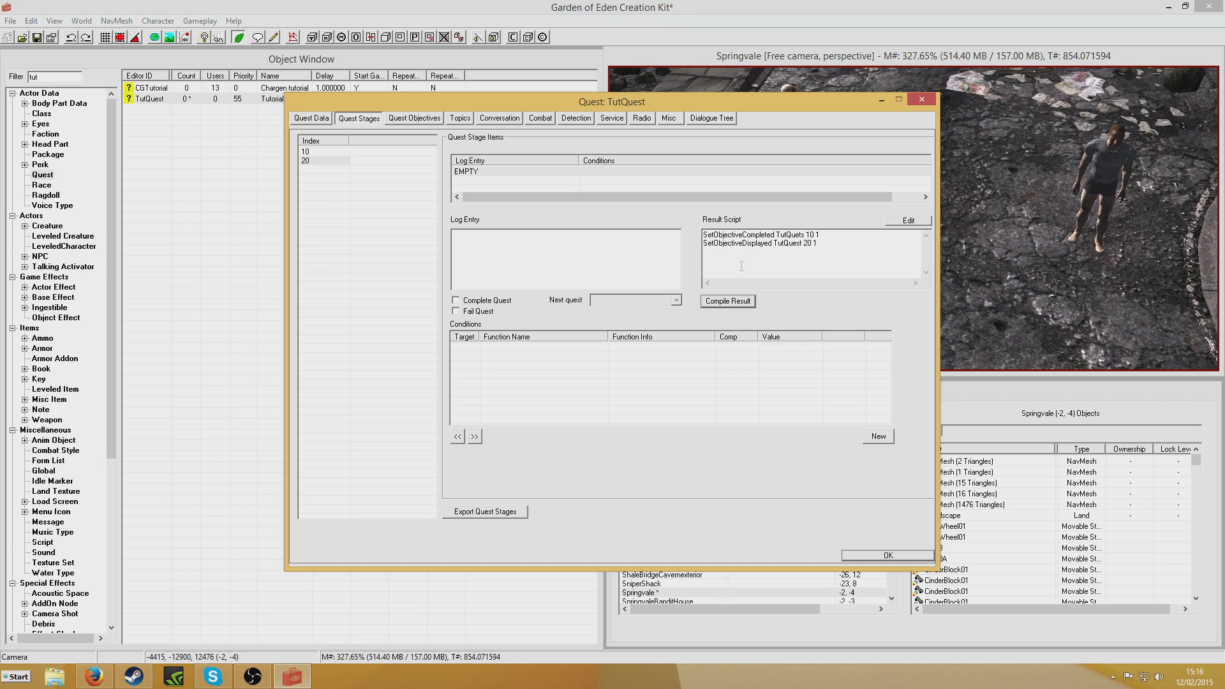
{"action": "left_click", "coordinate": [729, 301]}
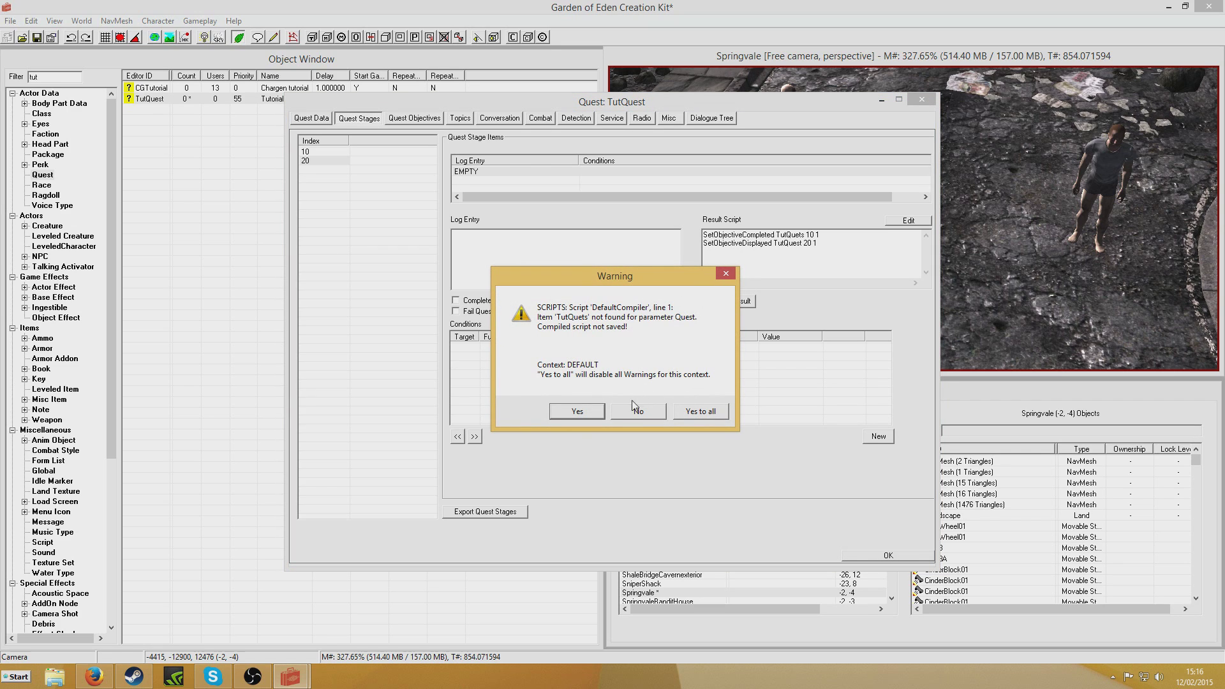
{"action": "left_click", "coordinate": [590, 411]}
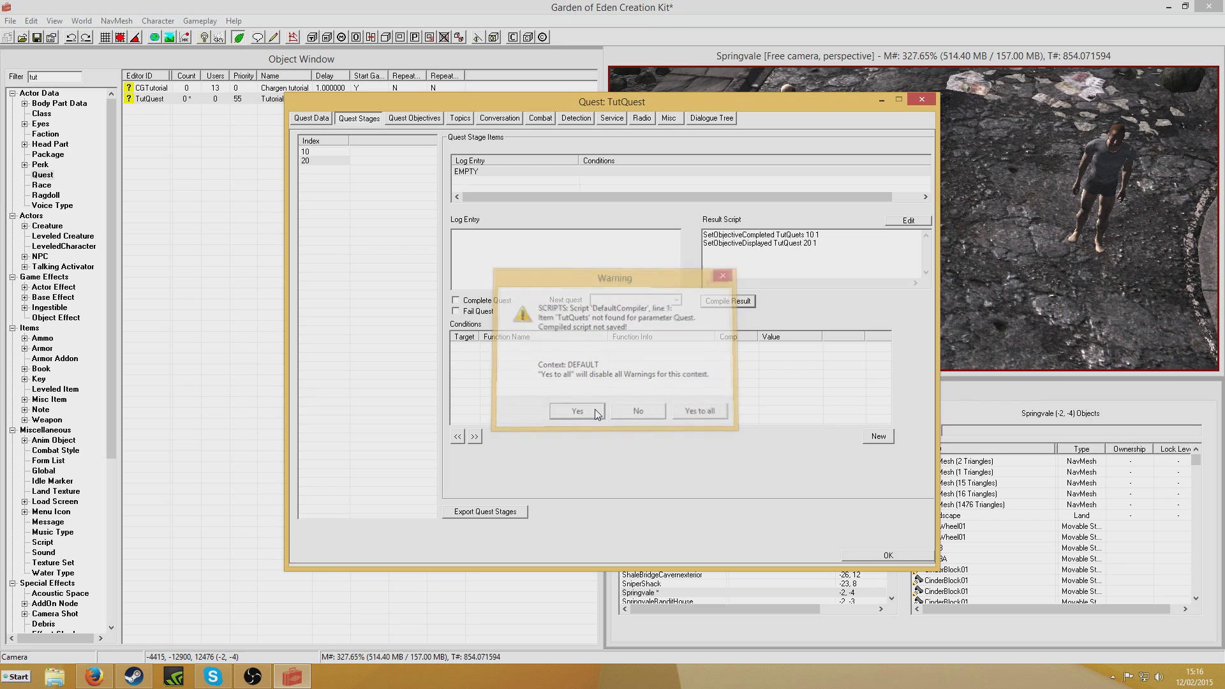
Correct the misspelled quest name in the first line of stage 20's result script to TutQuest and recompile it.
{"action": "left_click", "coordinate": [803, 235]}
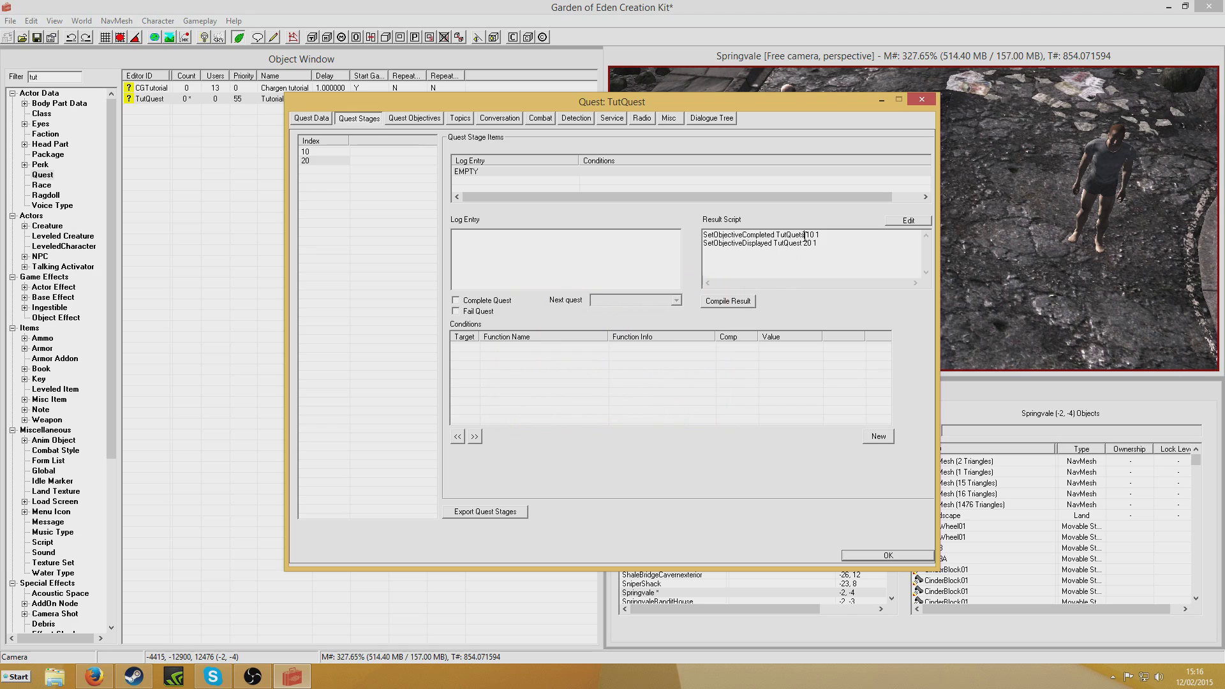
{"action": "key", "text": "BackSpace"}
{"action": "key", "text": "BackSpace"}
{"action": "type", "text": "st"}
{"action": "left_click", "coordinate": [728, 301]}
Add a quest stage with index 30 and create an empty log entry item for it.
{"action": "right_click", "coordinate": [351, 182]}
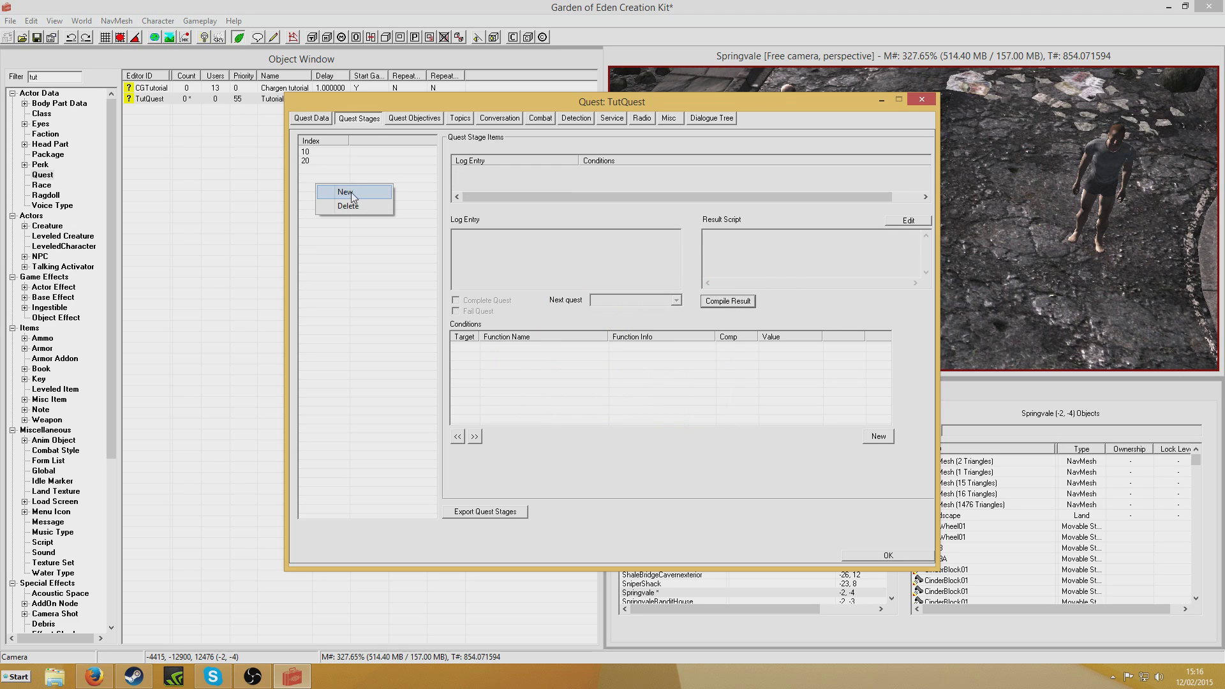
{"action": "left_click", "coordinate": [351, 192]}
{"action": "type", "text": "30"}
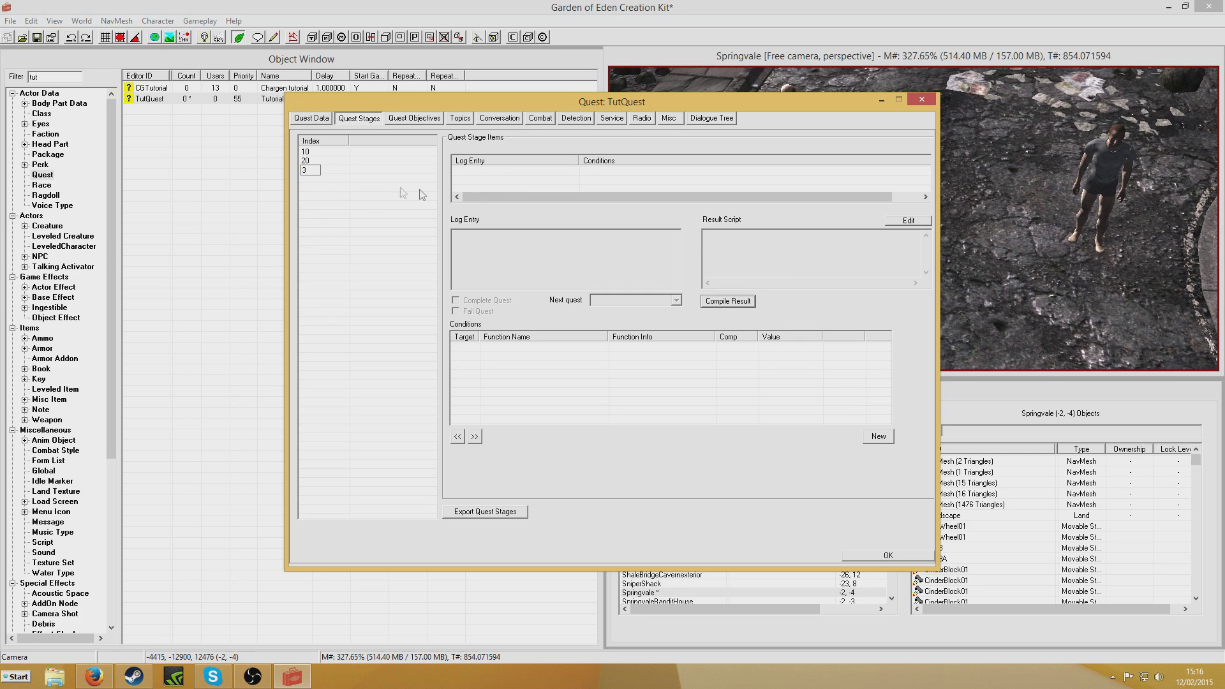
{"action": "right_click", "coordinate": [510, 178]}
{"action": "left_click", "coordinate": [523, 183]}
Give stage 30 the result script "SetObjectiveCompleted TutQuest 20 1" and "RewardXP 200", mark it Complete Quest, and compile the script.
{"action": "left_click", "coordinate": [750, 239]}
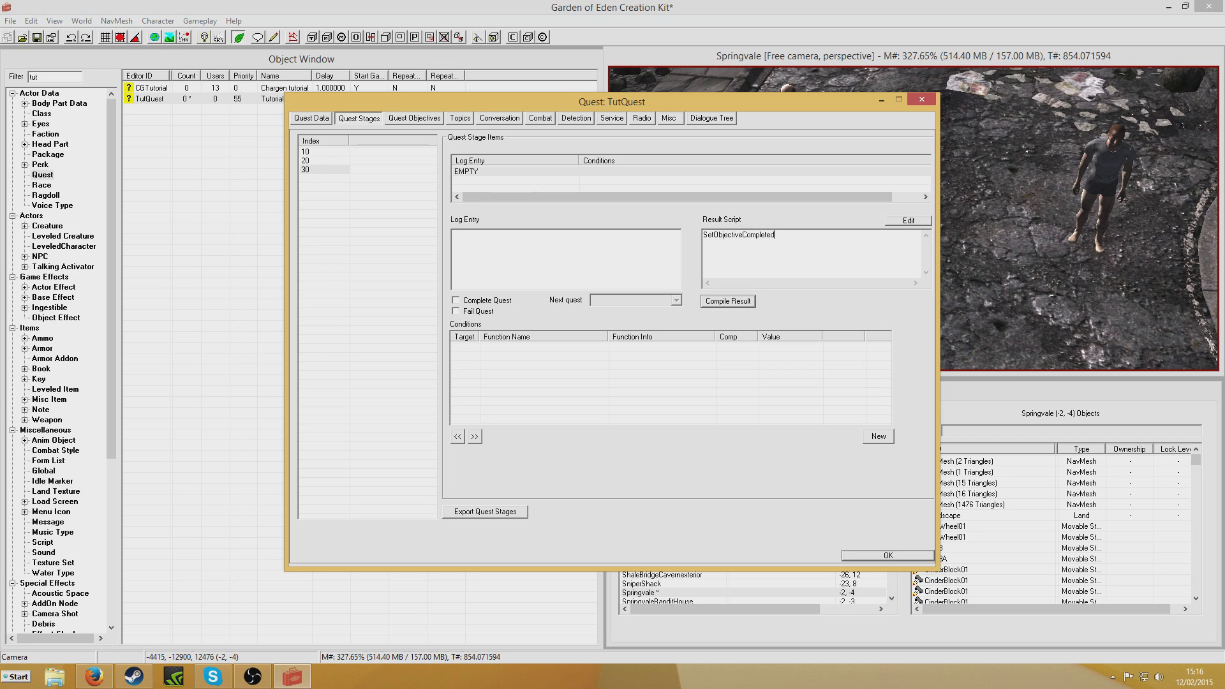
{"action": "type", "text": "est 20 1"}
{"action": "left_click", "coordinate": [727, 301]}
{"action": "left_click", "coordinate": [456, 301]}
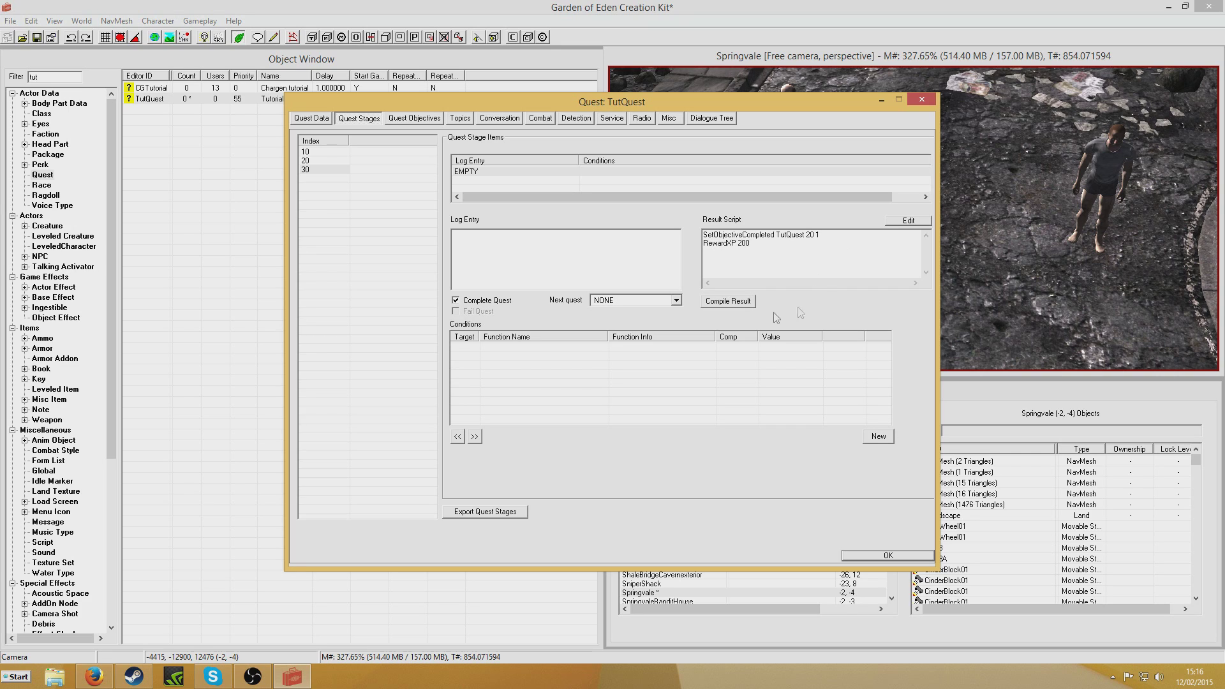
{"action": "left_click", "coordinate": [738, 304]}
Add a quest objective with index 10 and the display text "Kill the Elderly NPC".
{"action": "left_click", "coordinate": [412, 119]}
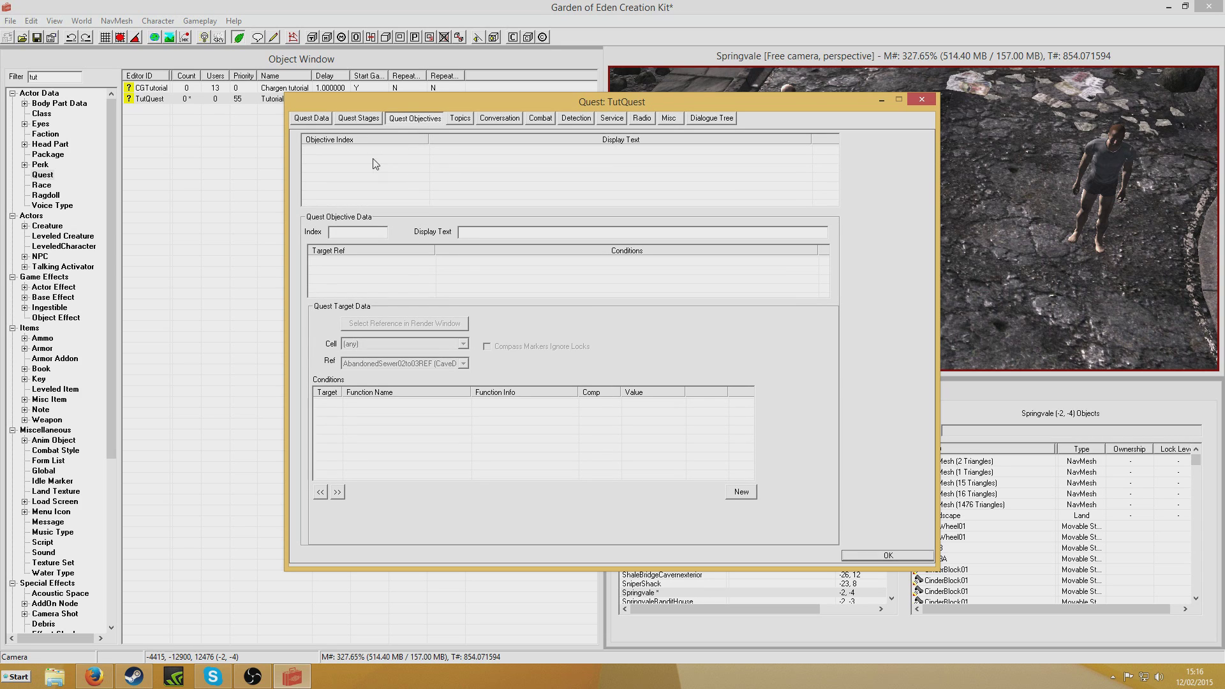
{"action": "right_click", "coordinate": [375, 158]}
{"action": "left_click", "coordinate": [392, 167]}
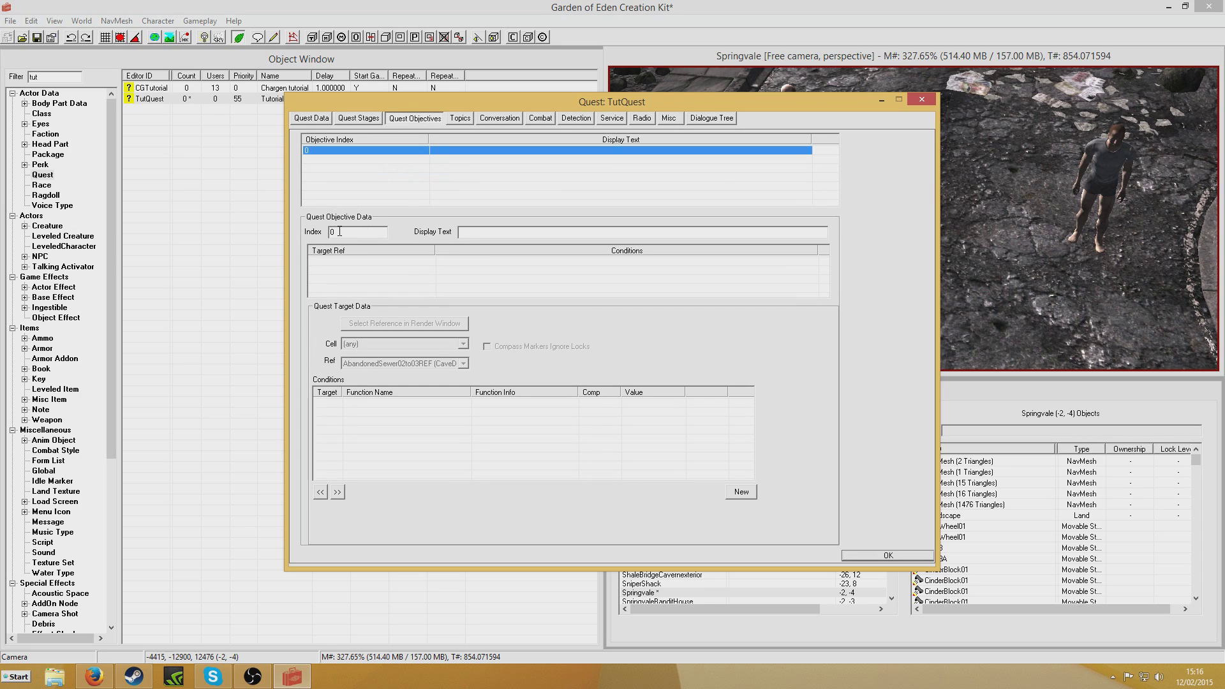
{"action": "type", "text": "10"}
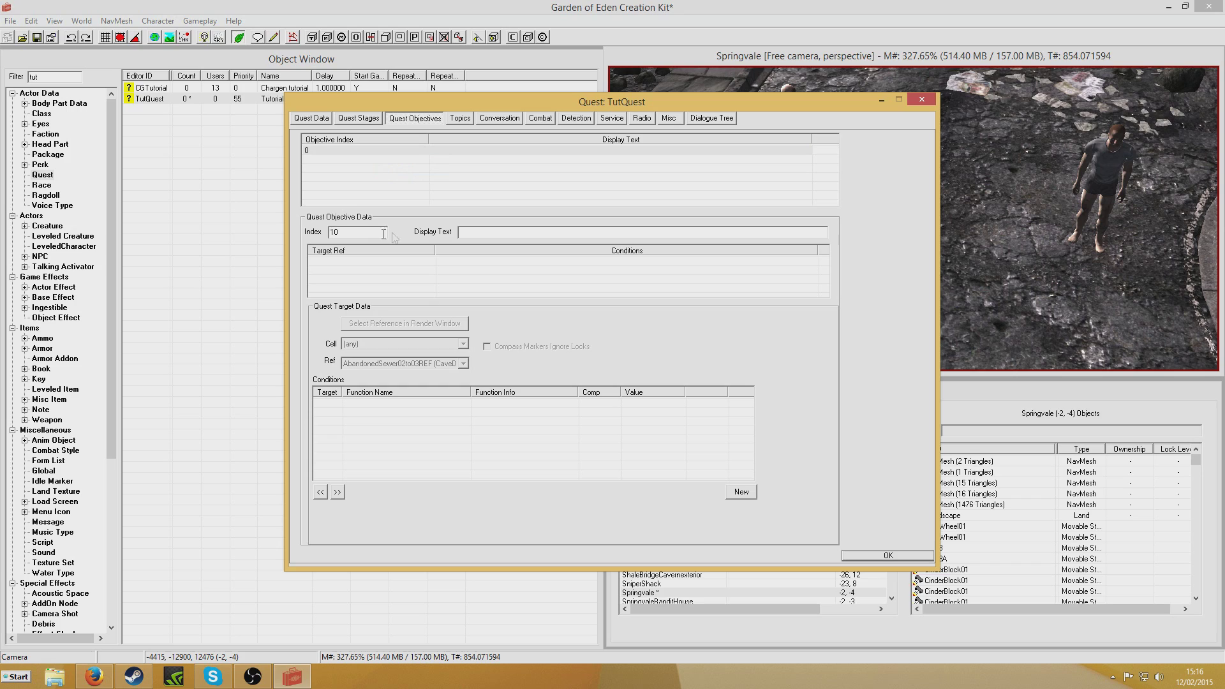
{"action": "left_click", "coordinate": [480, 234]}
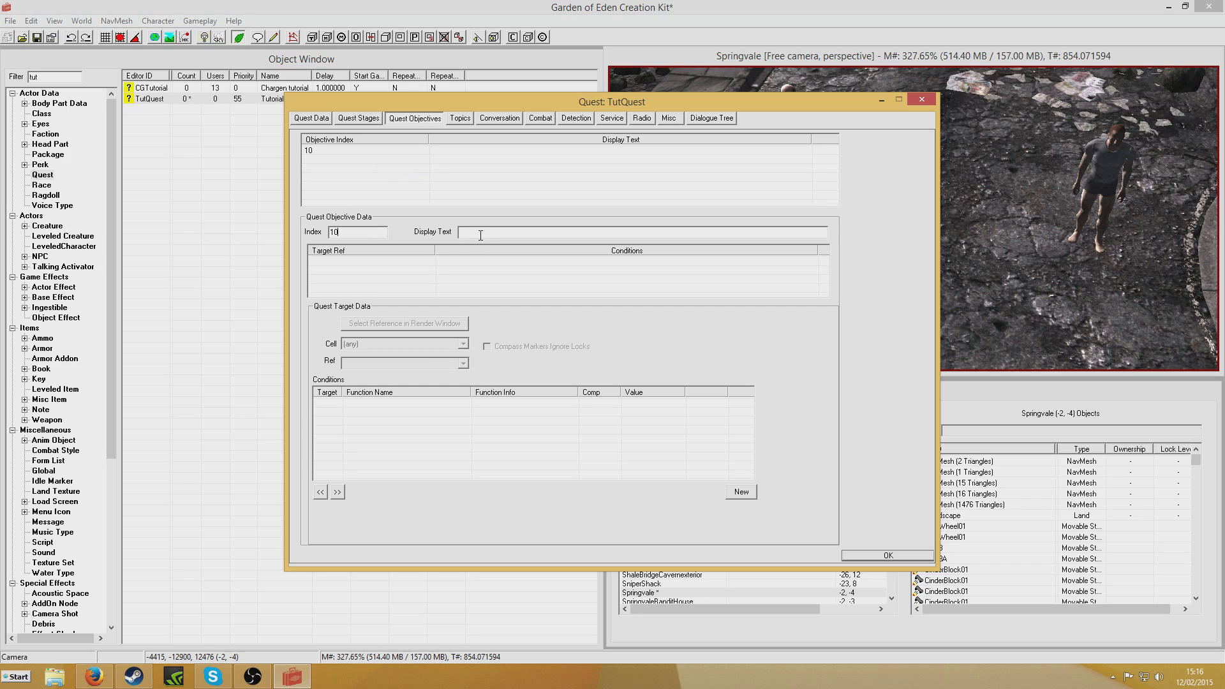
{"action": "left_click", "coordinate": [480, 234]}
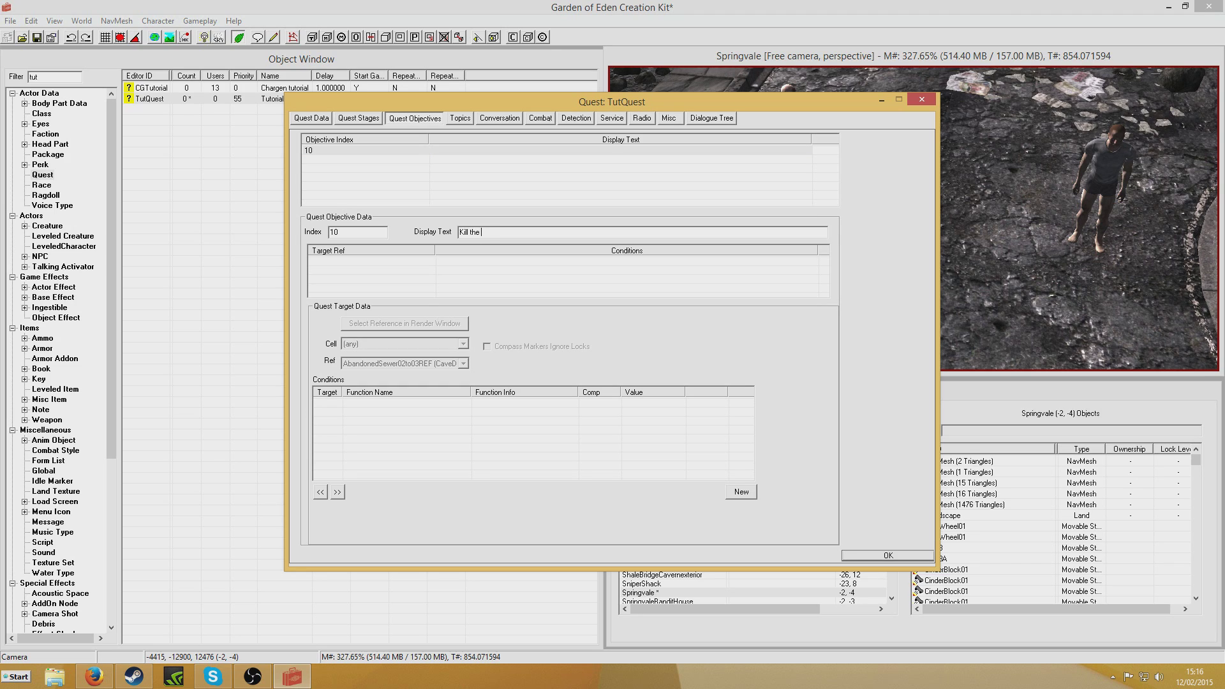
{"action": "type", "text": "Kill the Elderly NPC"}
Add a quest objective with index 15 and the display text "(Optional) Kill the Raider NPC".
{"action": "right_click", "coordinate": [361, 173]}
{"action": "left_click", "coordinate": [389, 171]}
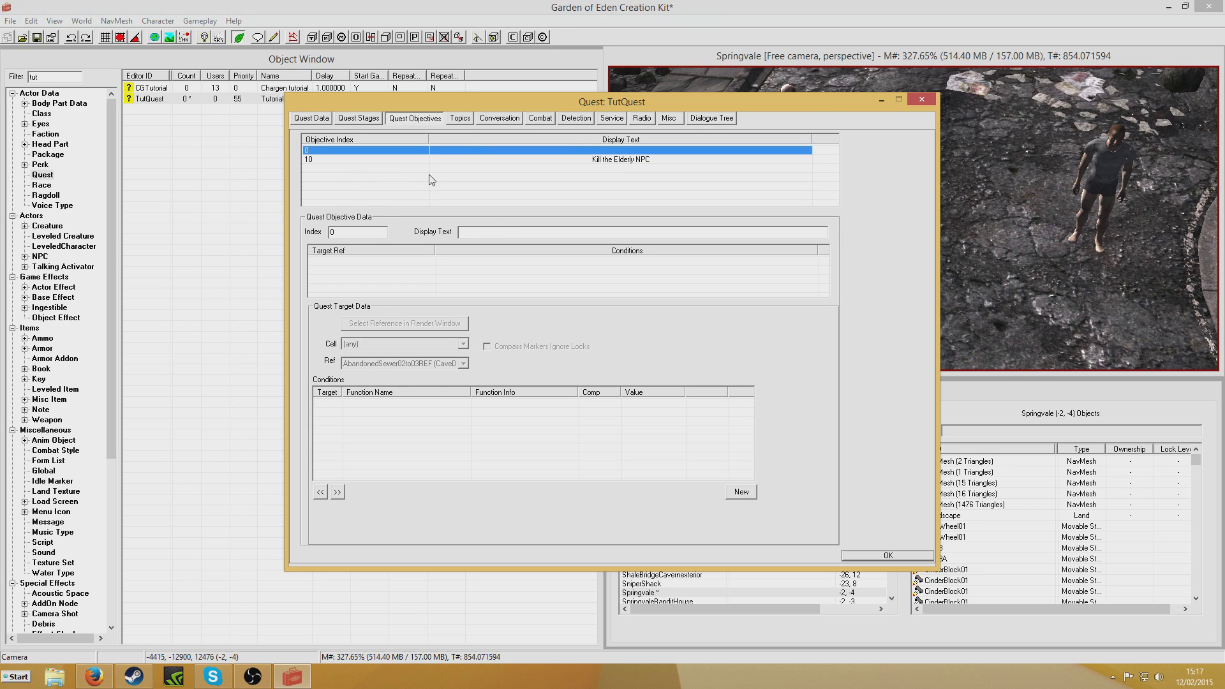
{"action": "double_click", "coordinate": [332, 231]}
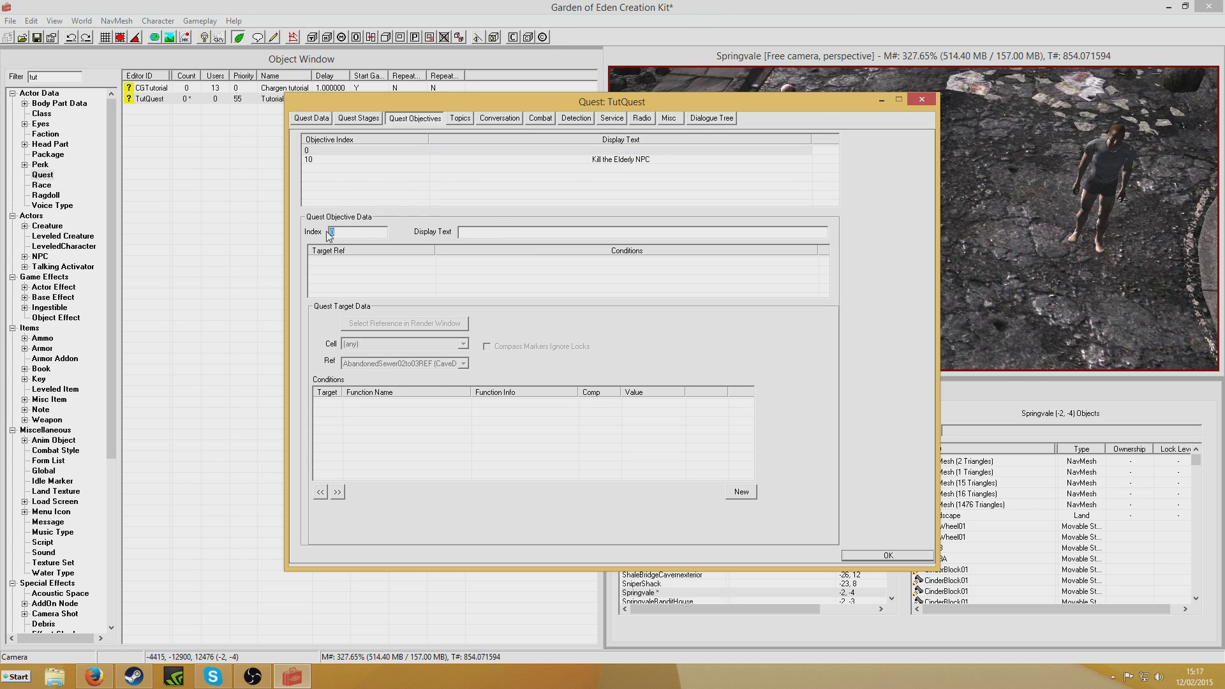
{"action": "left_click", "coordinate": [341, 191]}
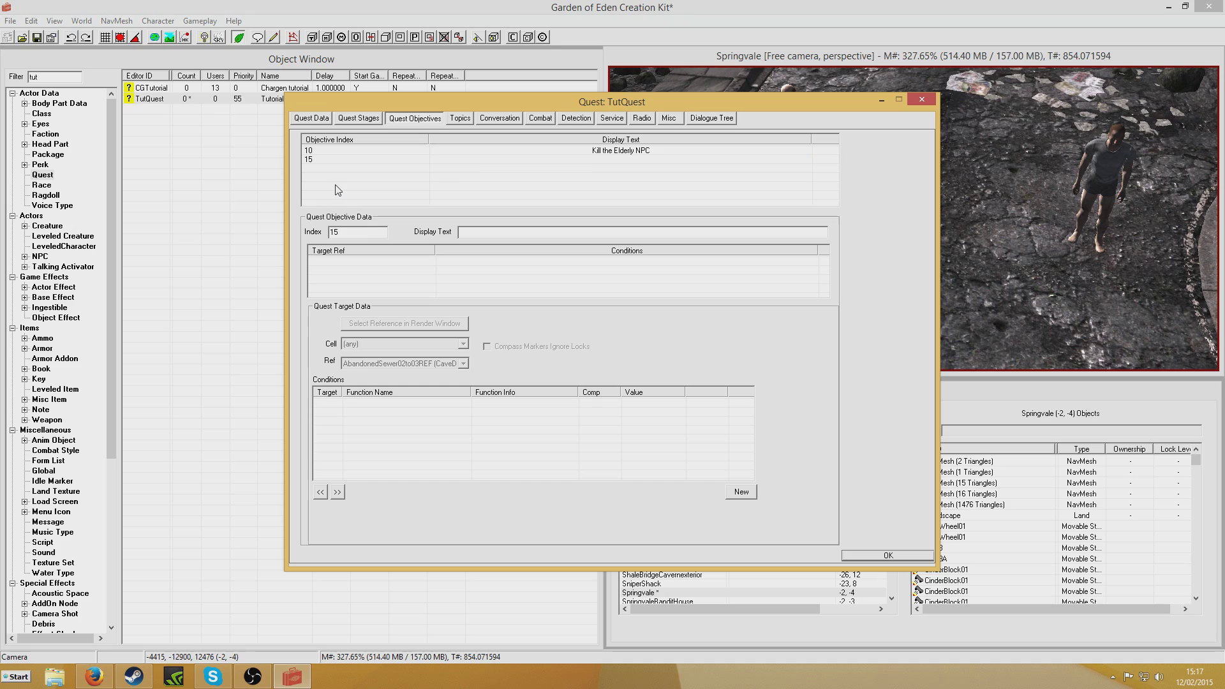
{"action": "left_click", "coordinate": [345, 159]}
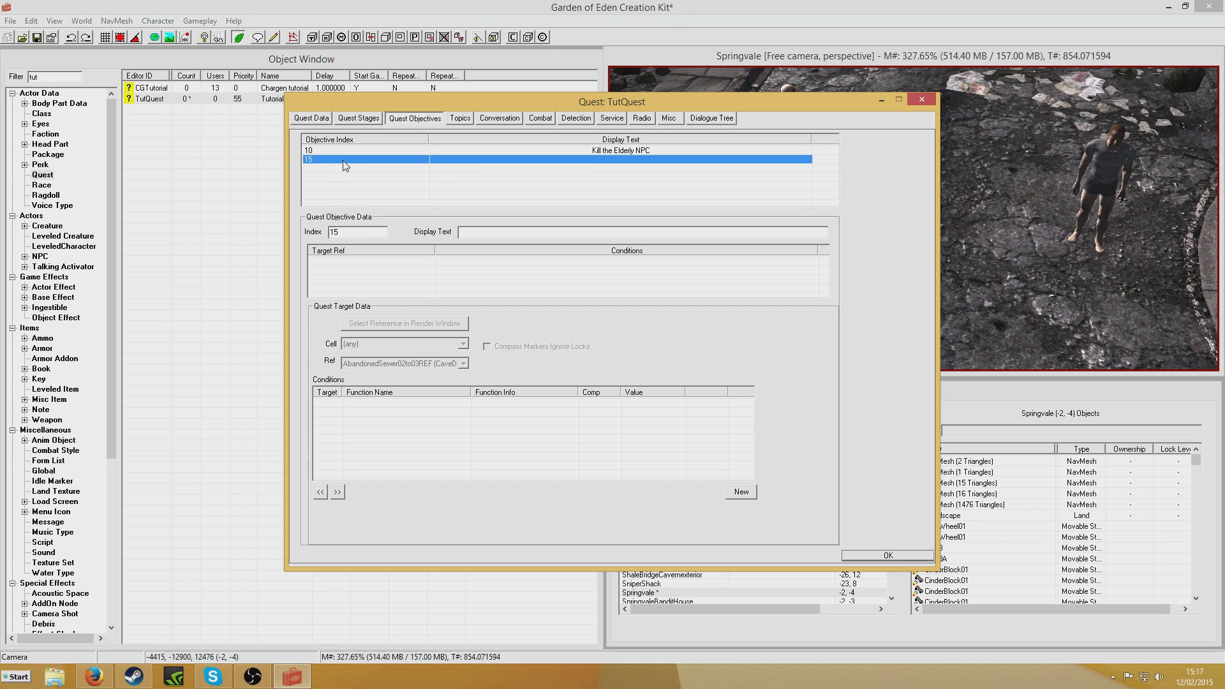
{"action": "left_click", "coordinate": [469, 232]}
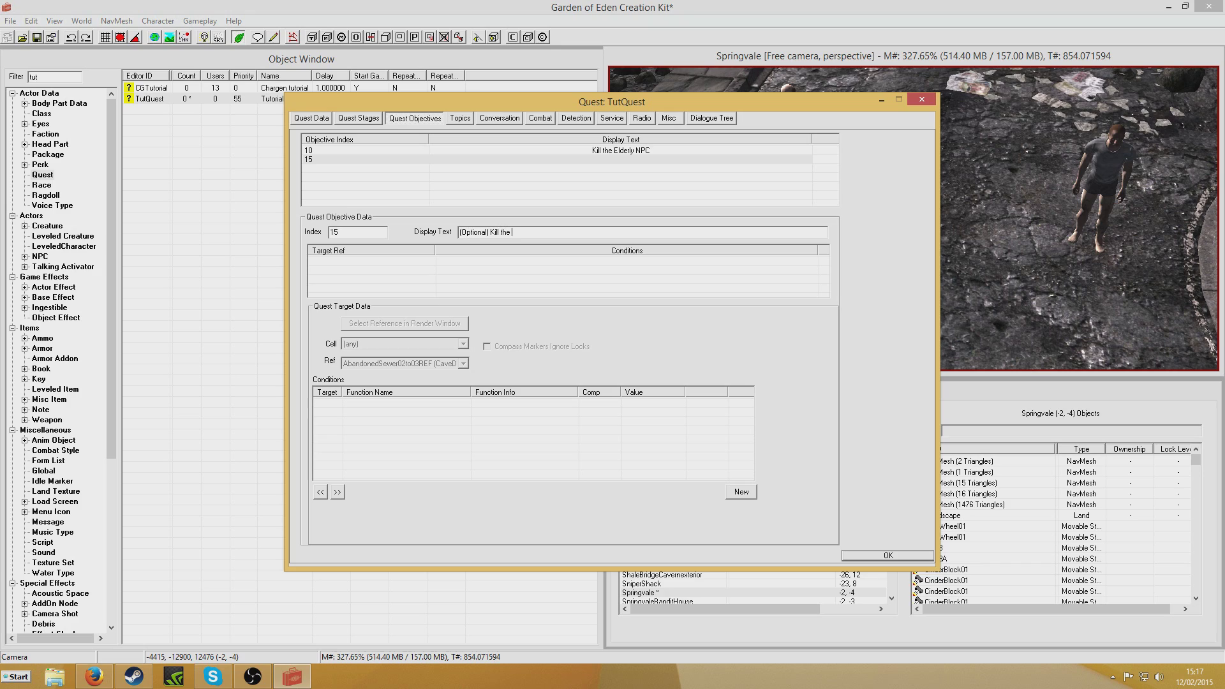
{"action": "type", "text": "ider NPC"}
{"action": "left_click", "coordinate": [566, 179]}
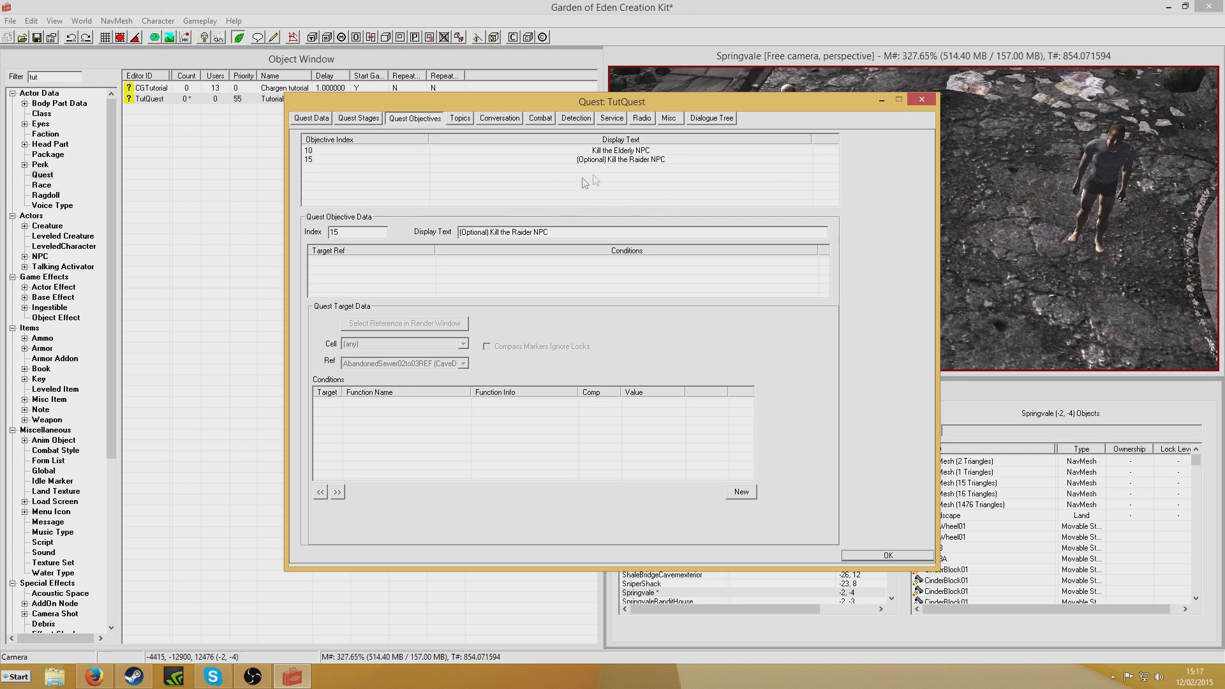
Add a quest objective with index 20 and the display text "Return to the NPC".
{"action": "right_click", "coordinate": [579, 180]}
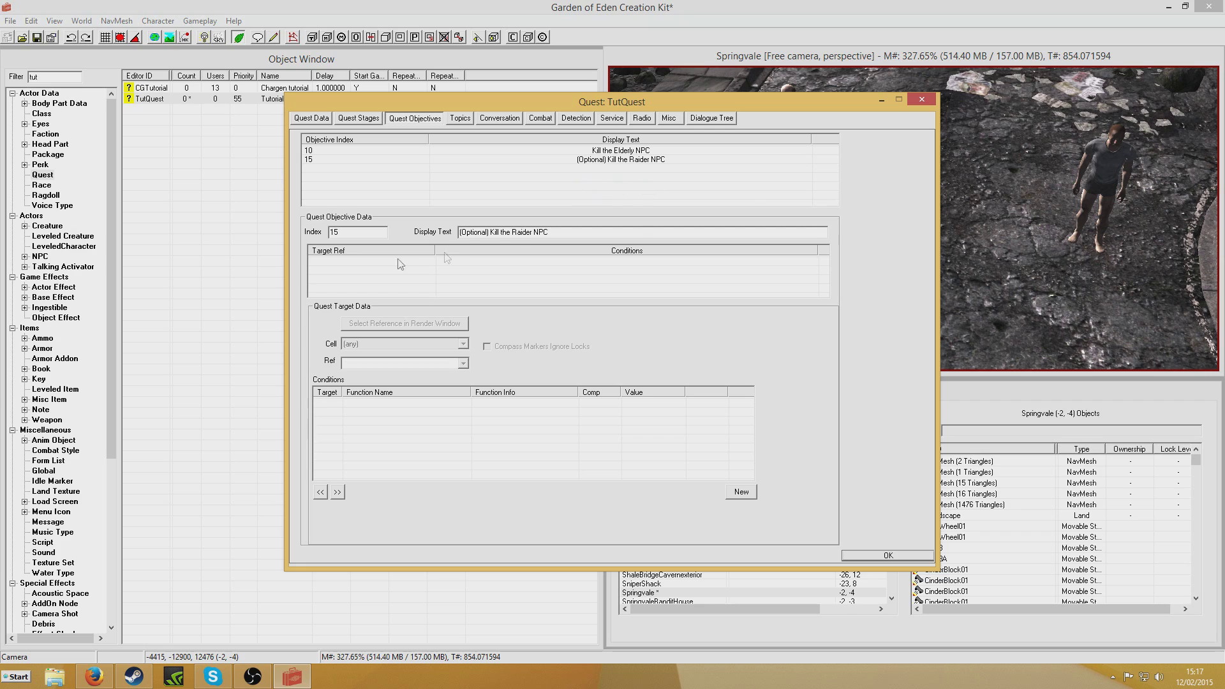
{"action": "left_click", "coordinate": [607, 187]}
{"action": "type", "text": "20"}
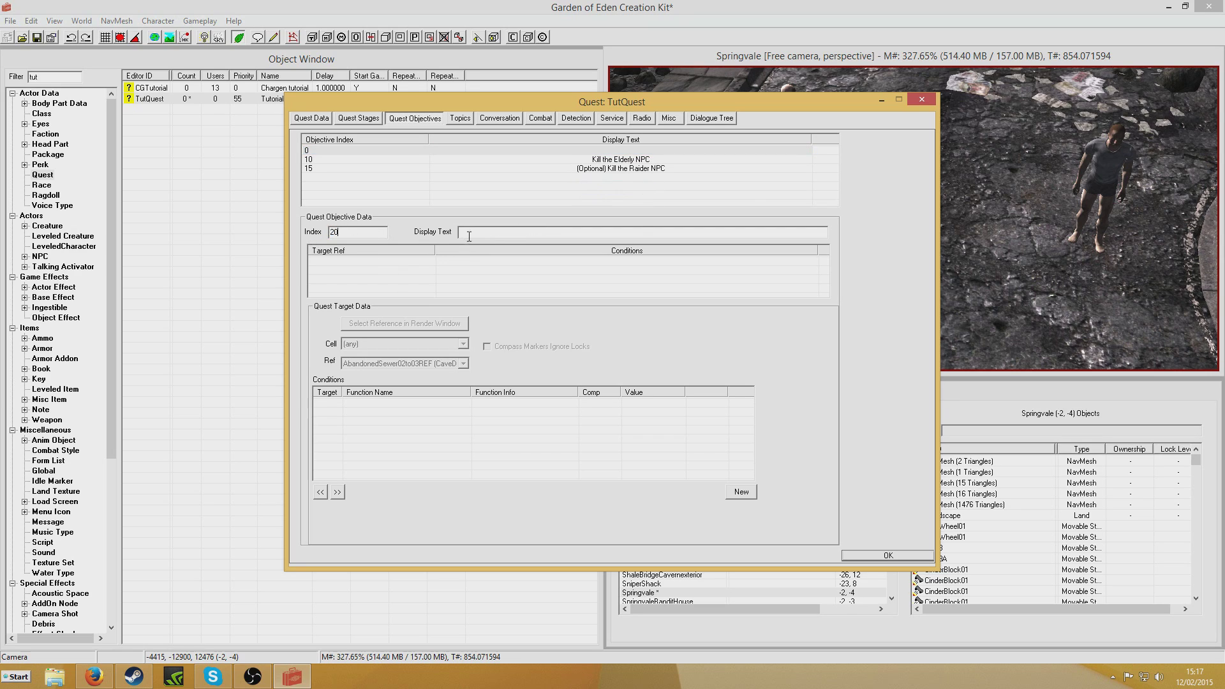
{"action": "left_click", "coordinate": [468, 231]}
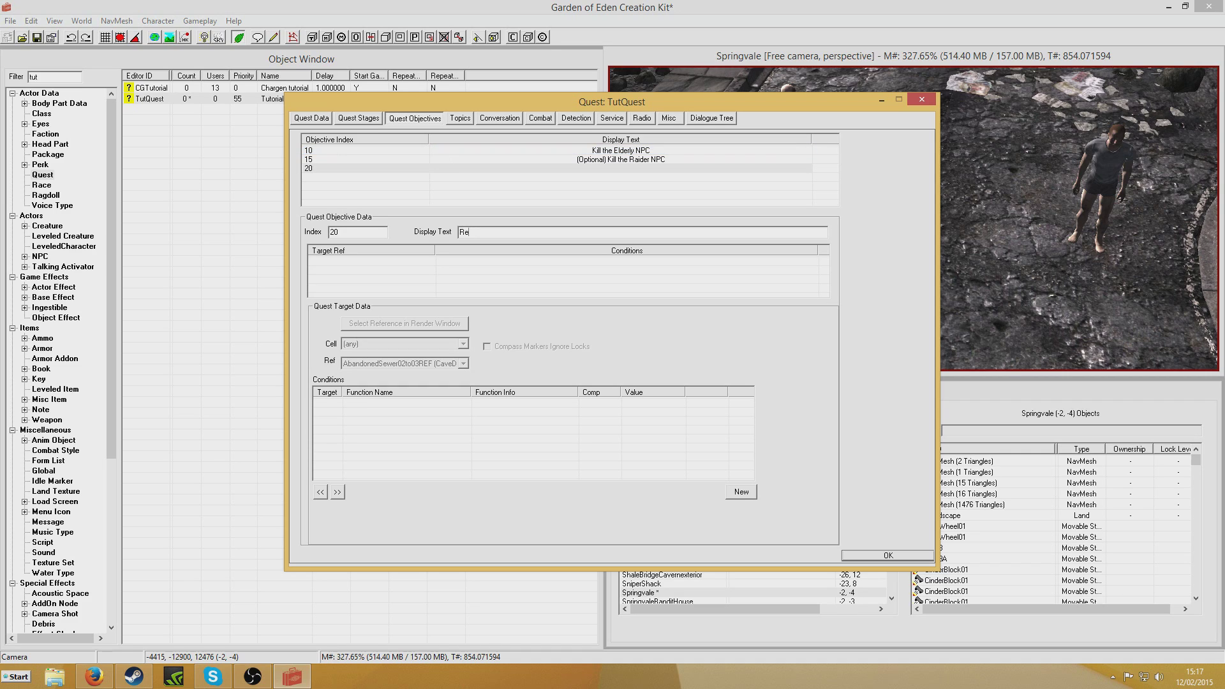
{"action": "type", "text": "Return to the NPC"}
{"action": "left_click", "coordinate": [535, 205]}
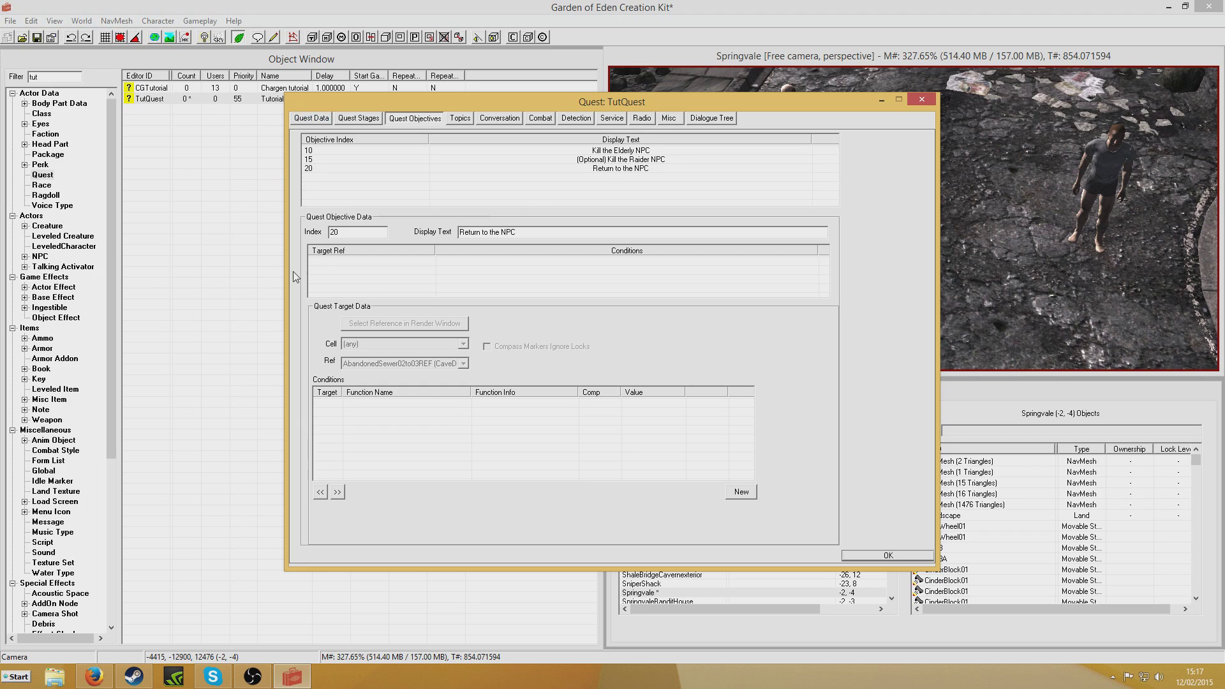
Add the existing GREETING topic to the quest's dialogue topics.
{"action": "left_click", "coordinate": [461, 121]}
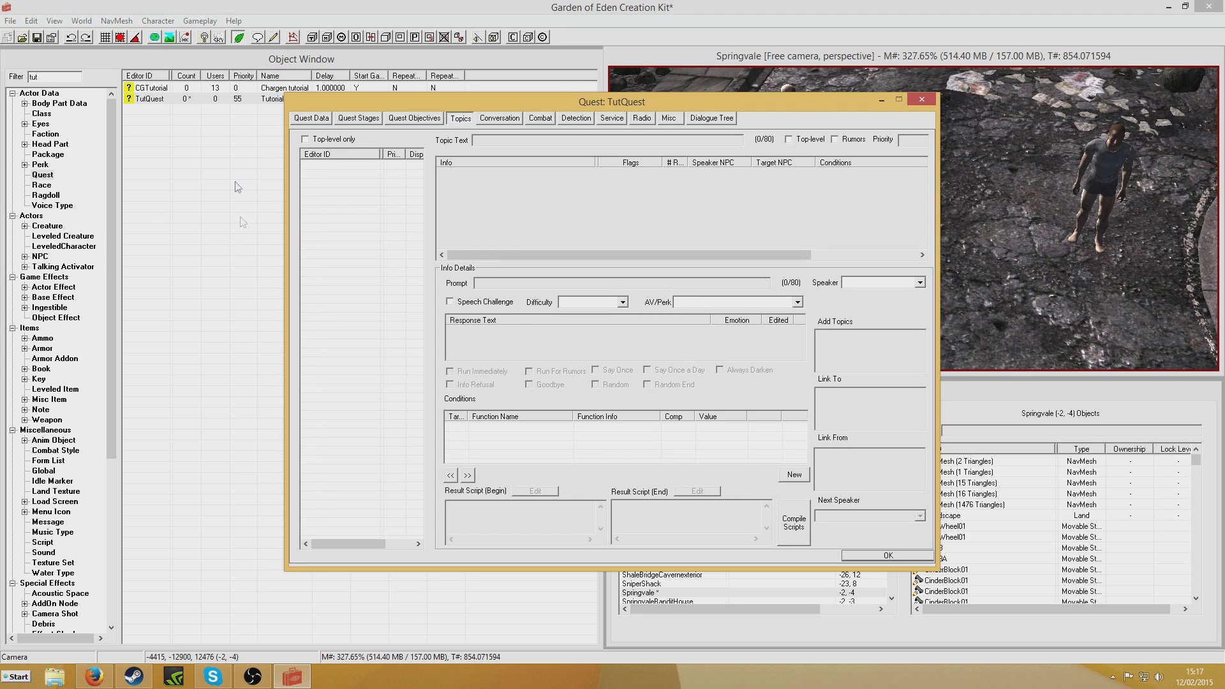
{"action": "right_click", "coordinate": [328, 182]}
{"action": "left_click", "coordinate": [366, 189]}
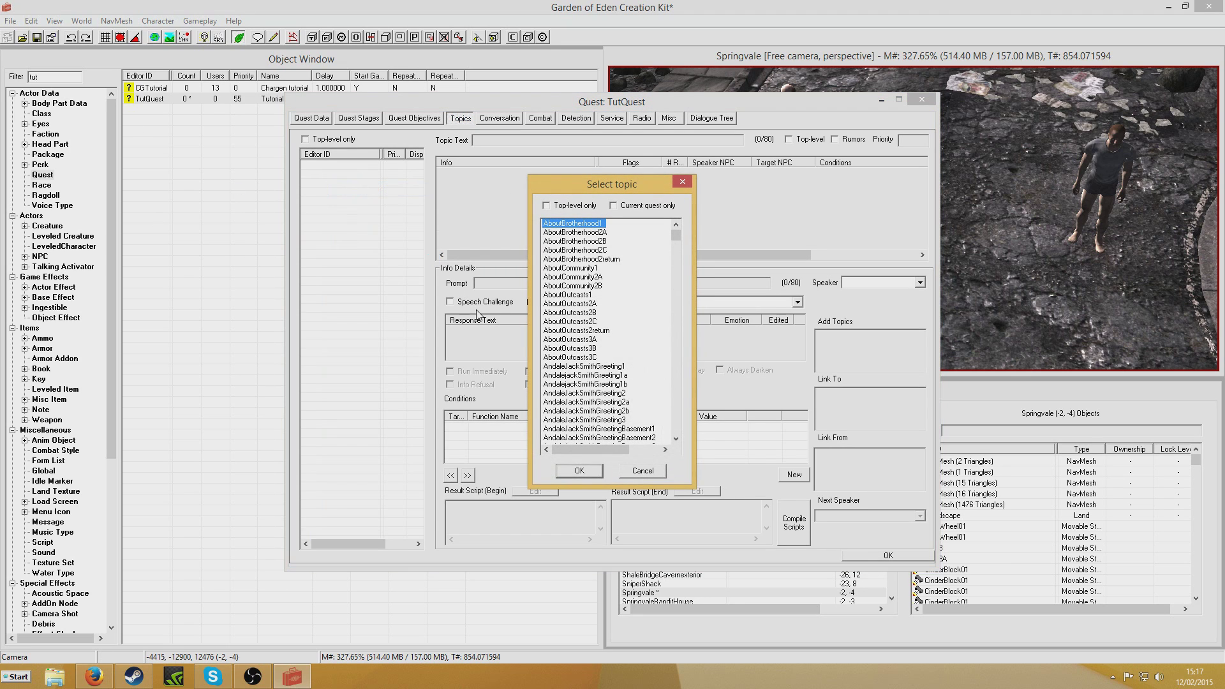
{"action": "type", "text": "gr"}
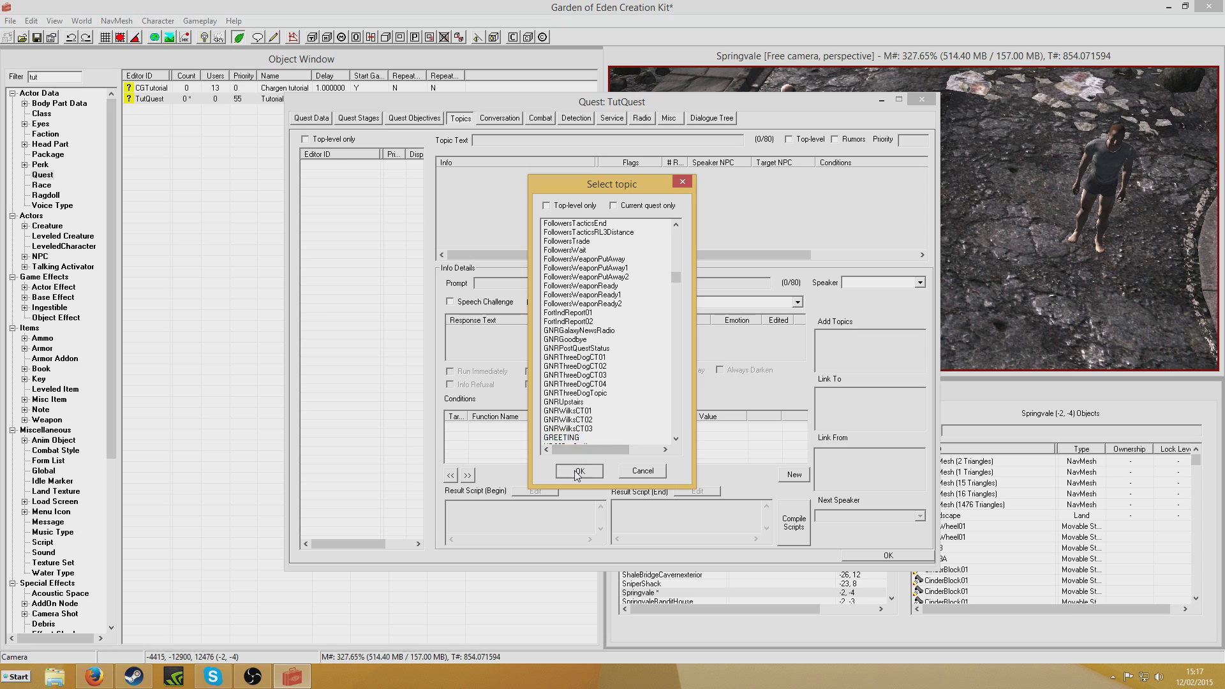
{"action": "left_click", "coordinate": [579, 470]}
Create a GREETING info with the response text "Hello, I'd like you to kill someone".
{"action": "right_click", "coordinate": [495, 198]}
{"action": "left_click", "coordinate": [522, 205]}
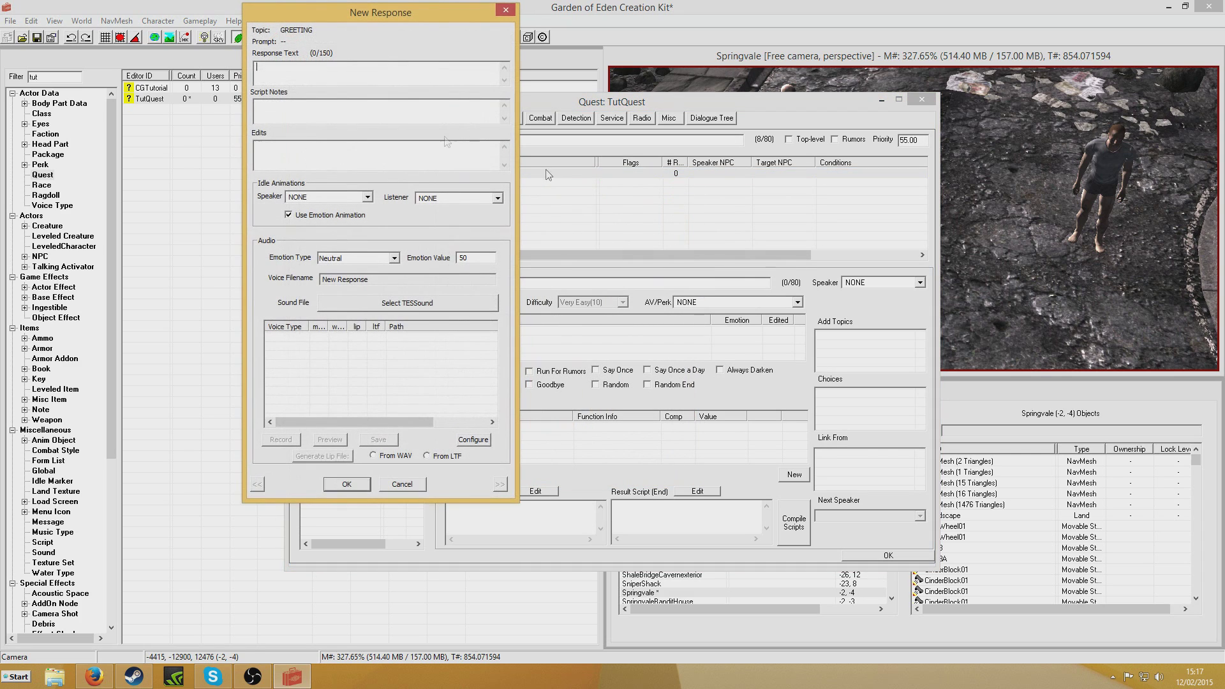
{"action": "type", "text": "Hello, I'd like you to kill someone"}
{"action": "key", "text": "Return"}
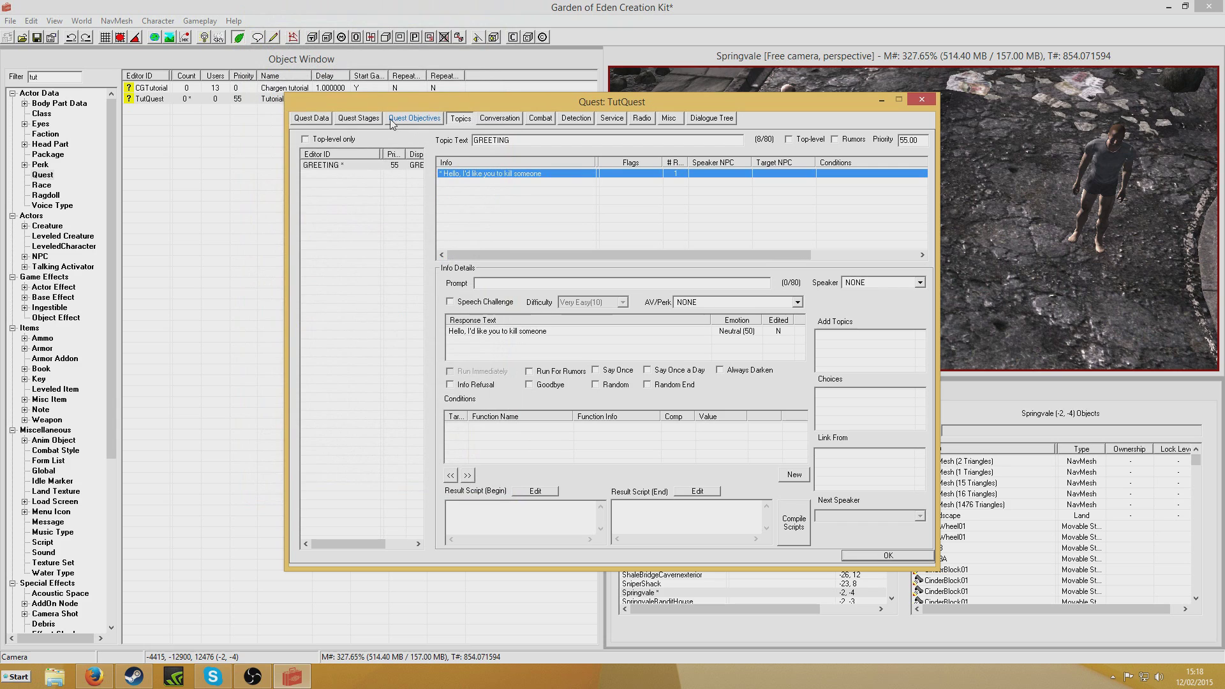
Add a GetIsID condition for the NPC TutNPC, equal to 1, to the "Hello, I'd like you to kill someone" info.
{"action": "right_click", "coordinate": [518, 436]}
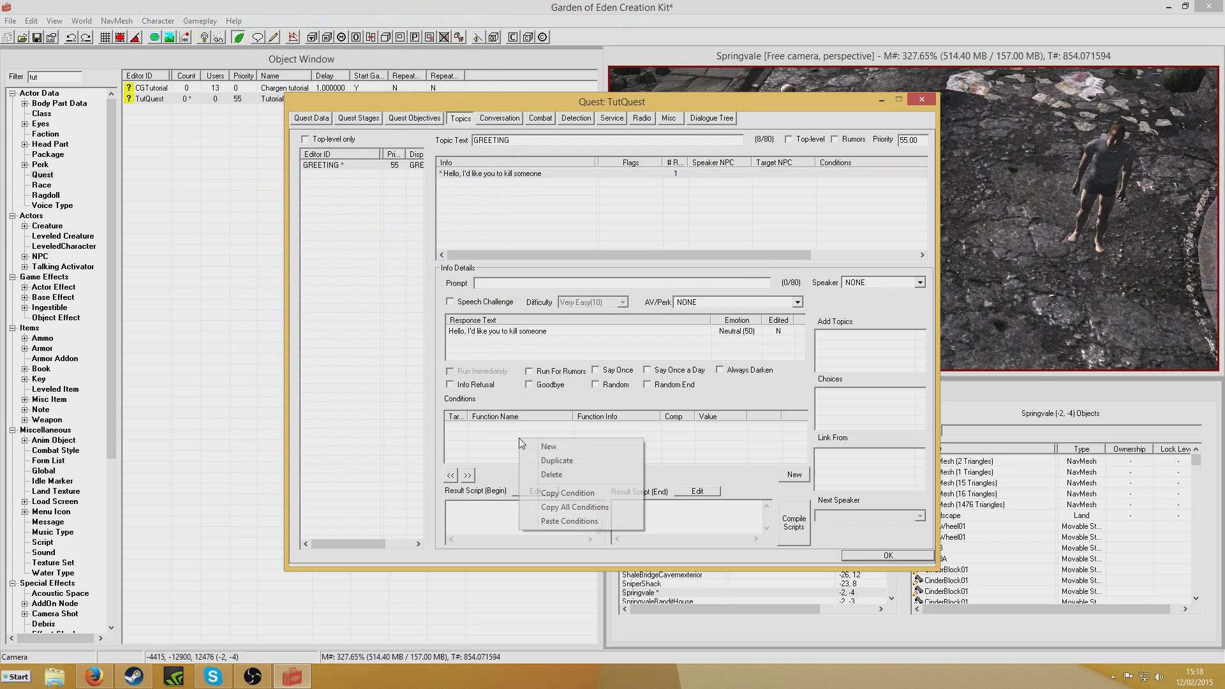
{"action": "left_click", "coordinate": [567, 445]}
{"action": "left_click", "coordinate": [606, 495]}
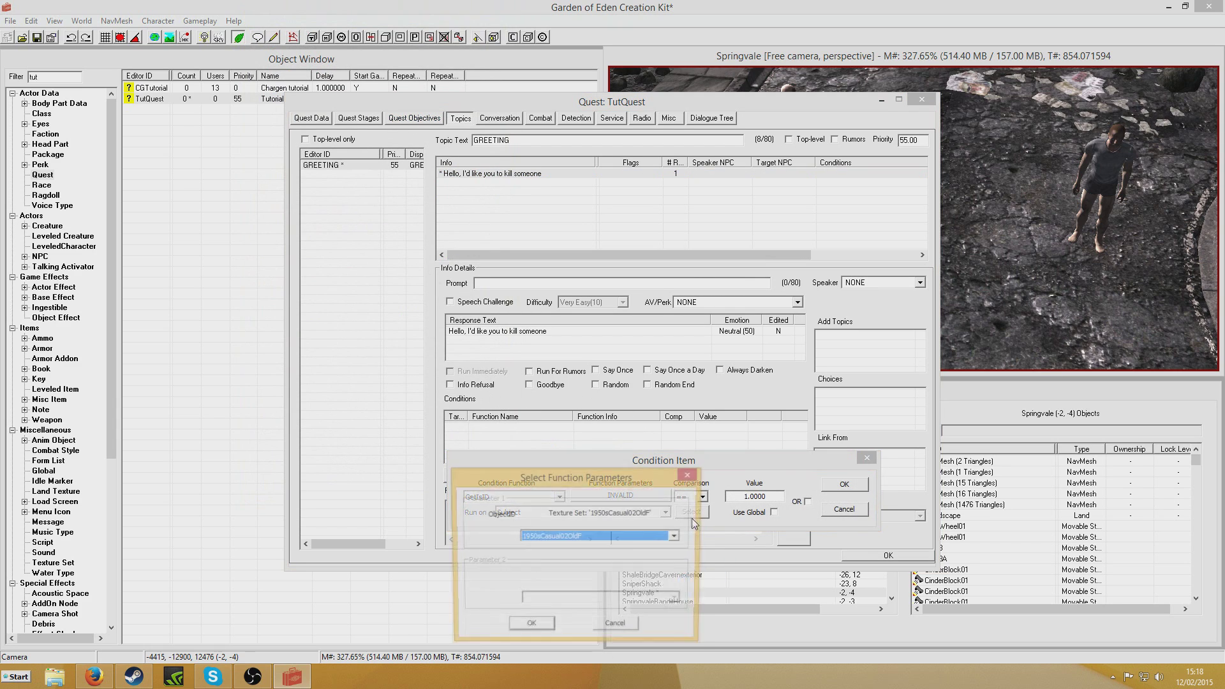
{"action": "type", "text": "tut"}
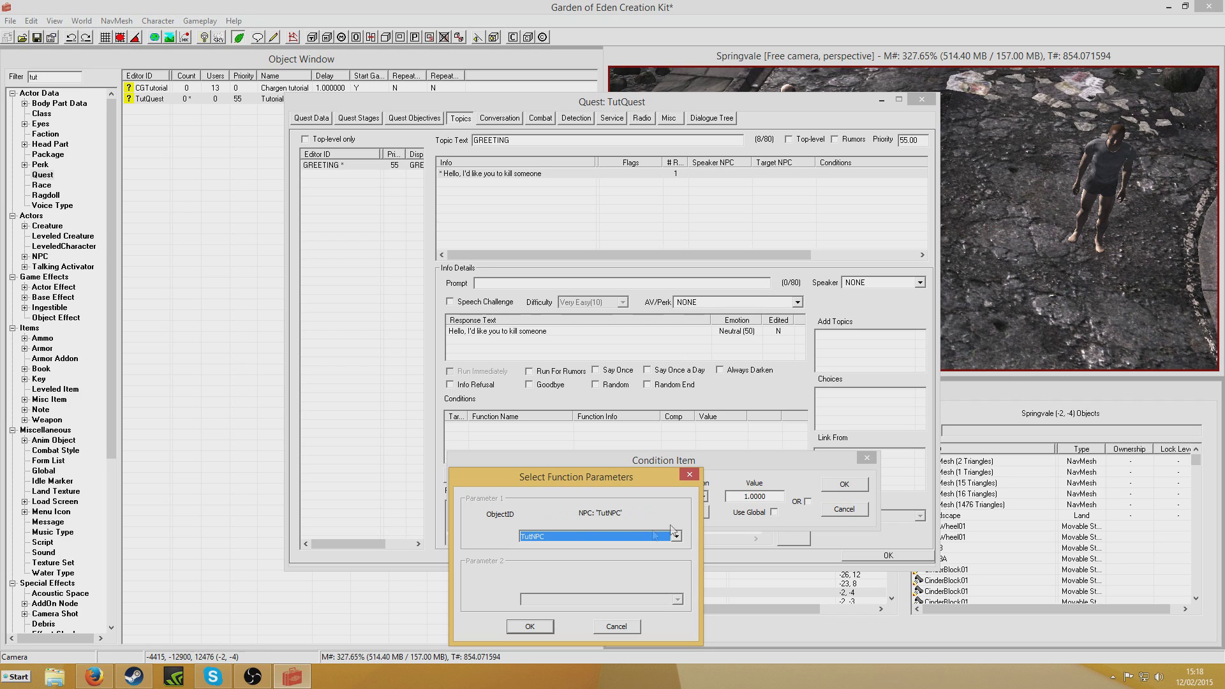
{"action": "left_click", "coordinate": [532, 627]}
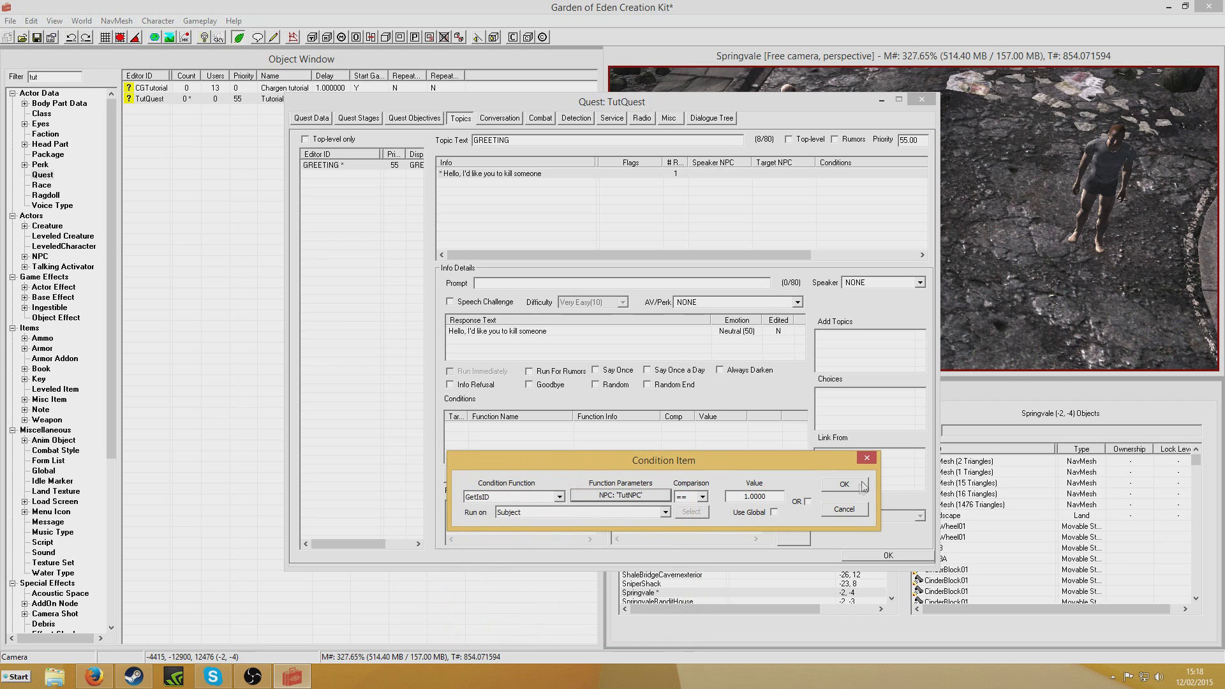
{"action": "left_click", "coordinate": [843, 484]}
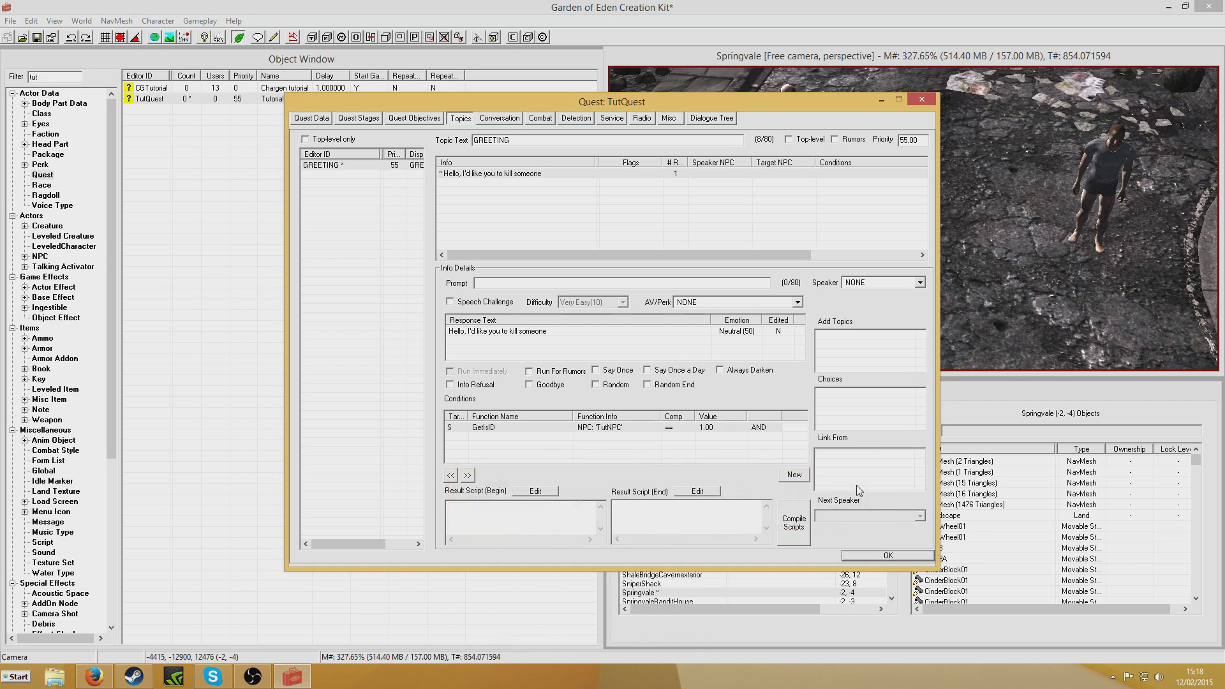
Add a GetStage condition to the same info requiring the TutQuest stage to be less than 10.
{"action": "right_click", "coordinate": [609, 438]}
{"action": "left_click", "coordinate": [635, 450]}
{"action": "key", "text": "g"}
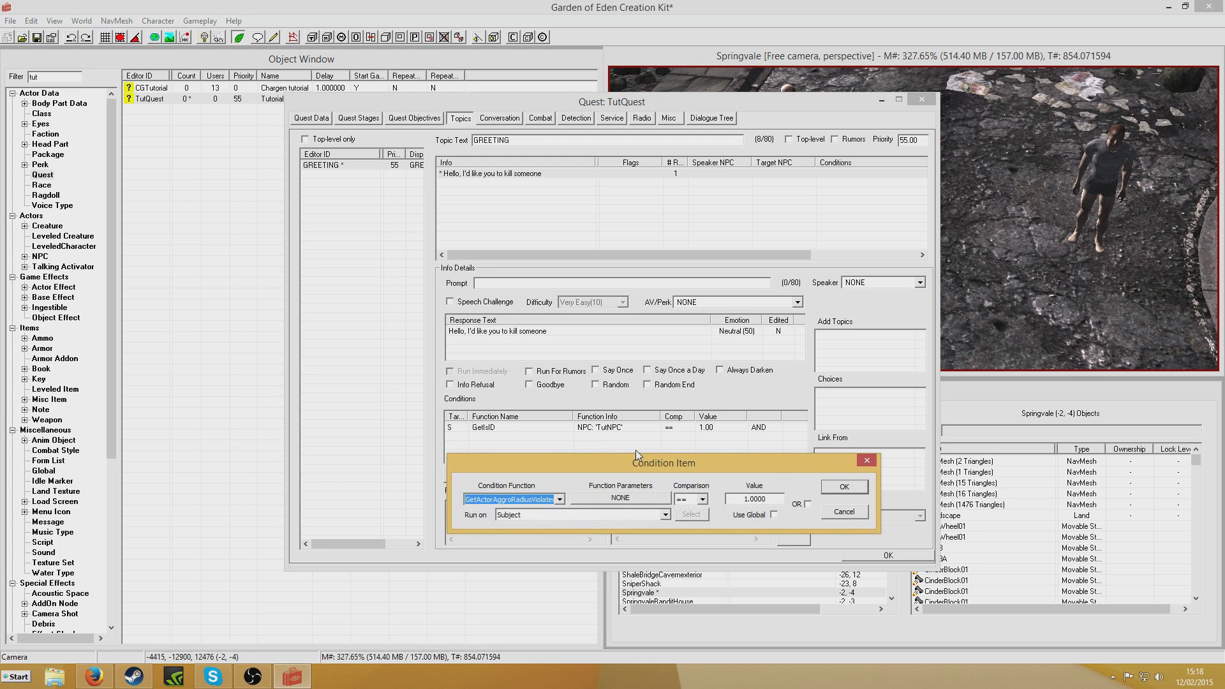
{"action": "key", "text": "c"}
{"action": "type", "text": "getstage"}
{"action": "left_click", "coordinate": [602, 497]}
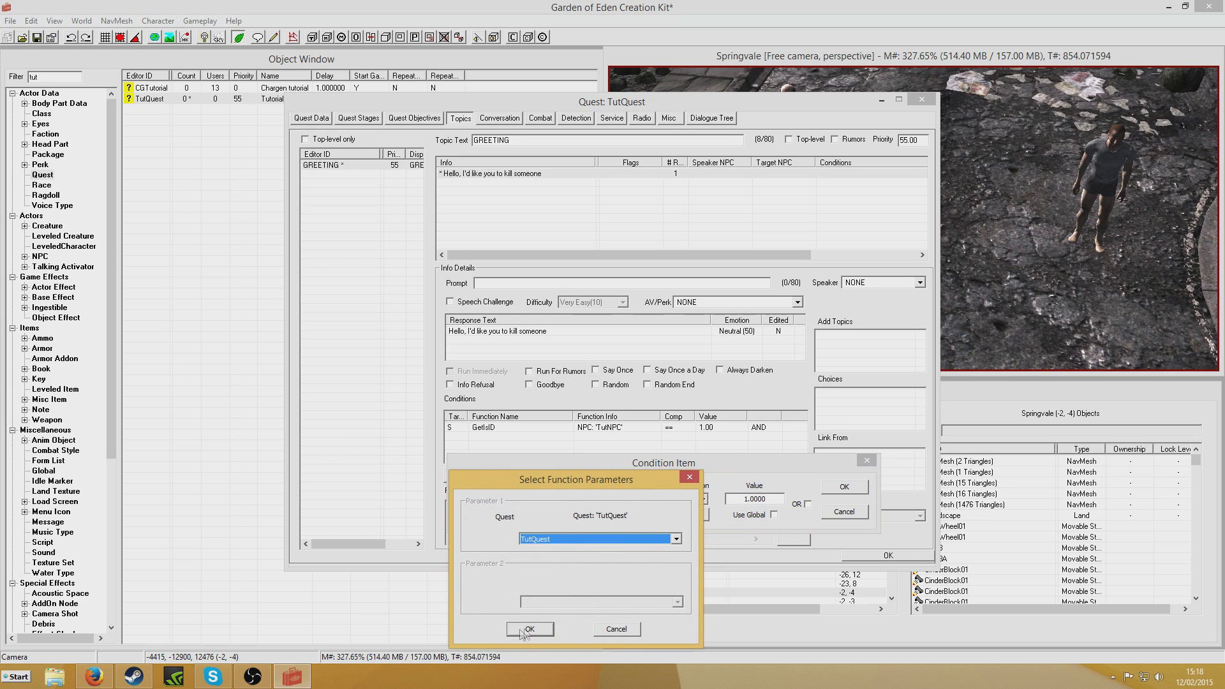
{"action": "left_click", "coordinate": [530, 630]}
{"action": "left_click", "coordinate": [701, 499]}
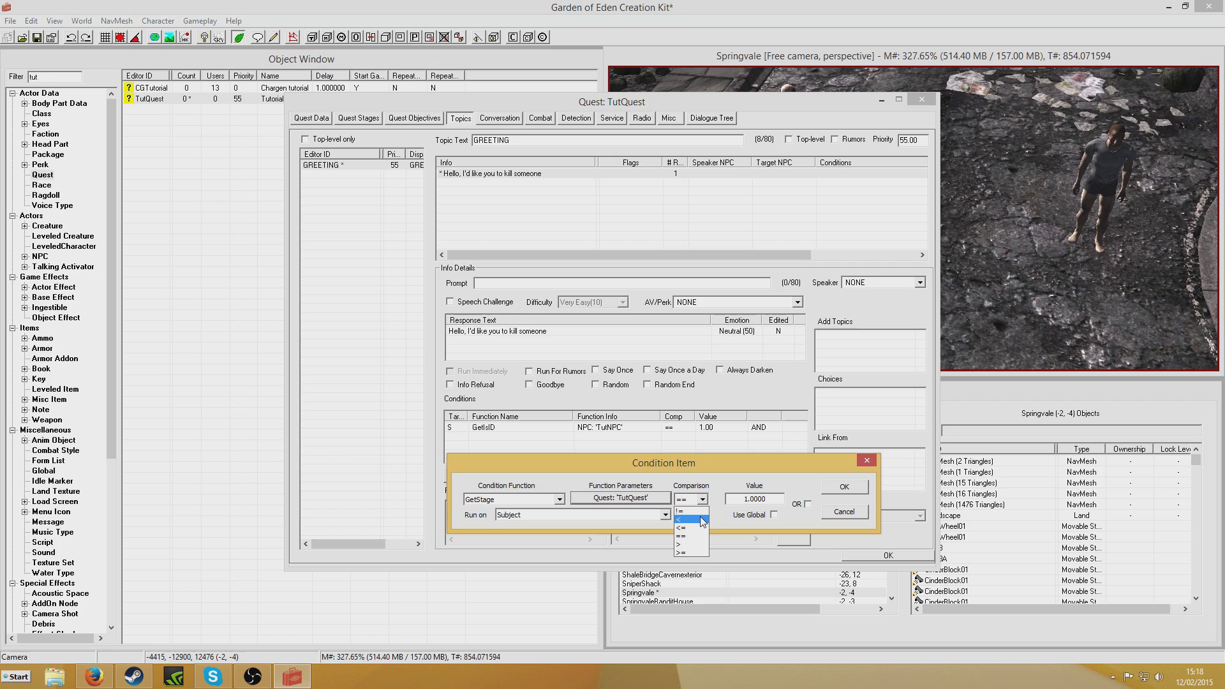
{"action": "left_click", "coordinate": [701, 521]}
{"action": "left_click", "coordinate": [750, 500]}
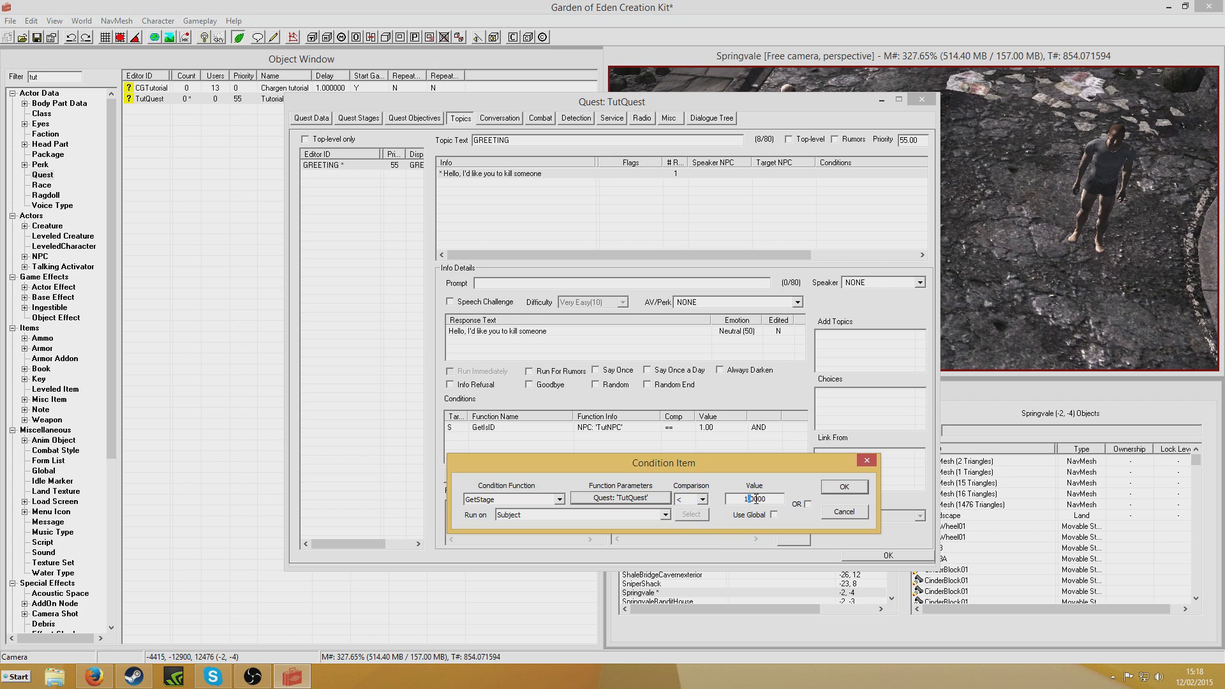
{"action": "type", "text": "0"}
{"action": "left_click", "coordinate": [837, 491]}
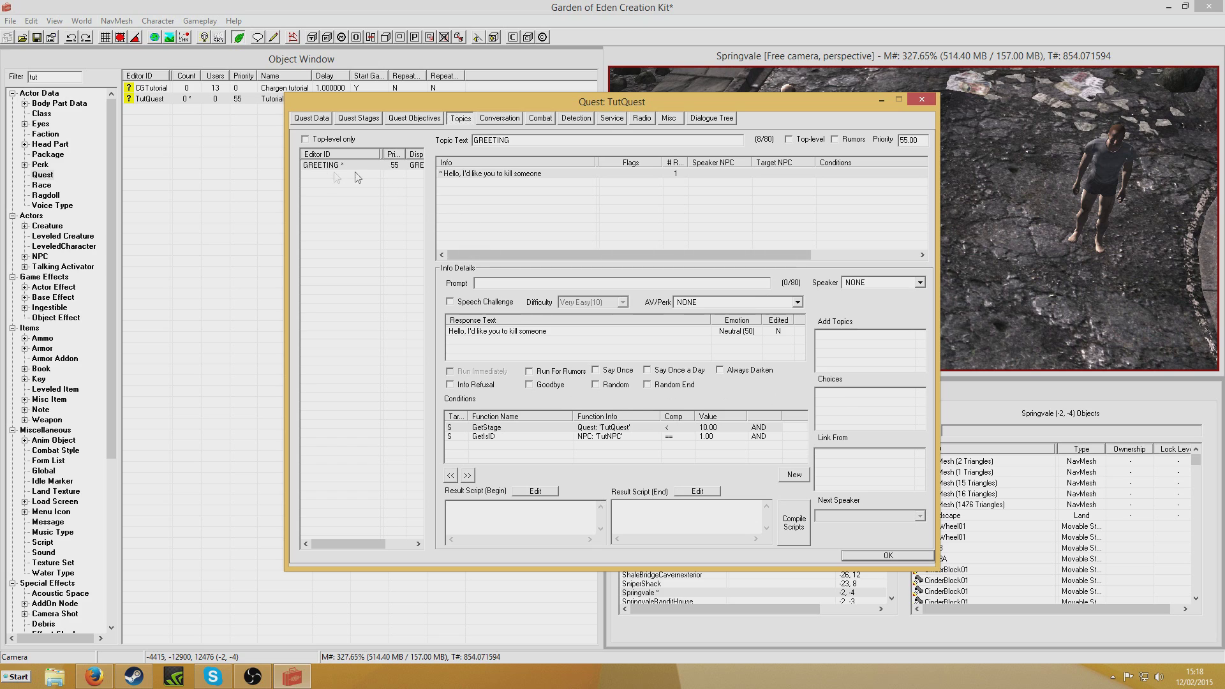
Create a second GREETING info with the response text "Go and kill him" and flag it as Goodbye.
{"action": "right_click", "coordinate": [493, 195]}
{"action": "left_click", "coordinate": [518, 200]}
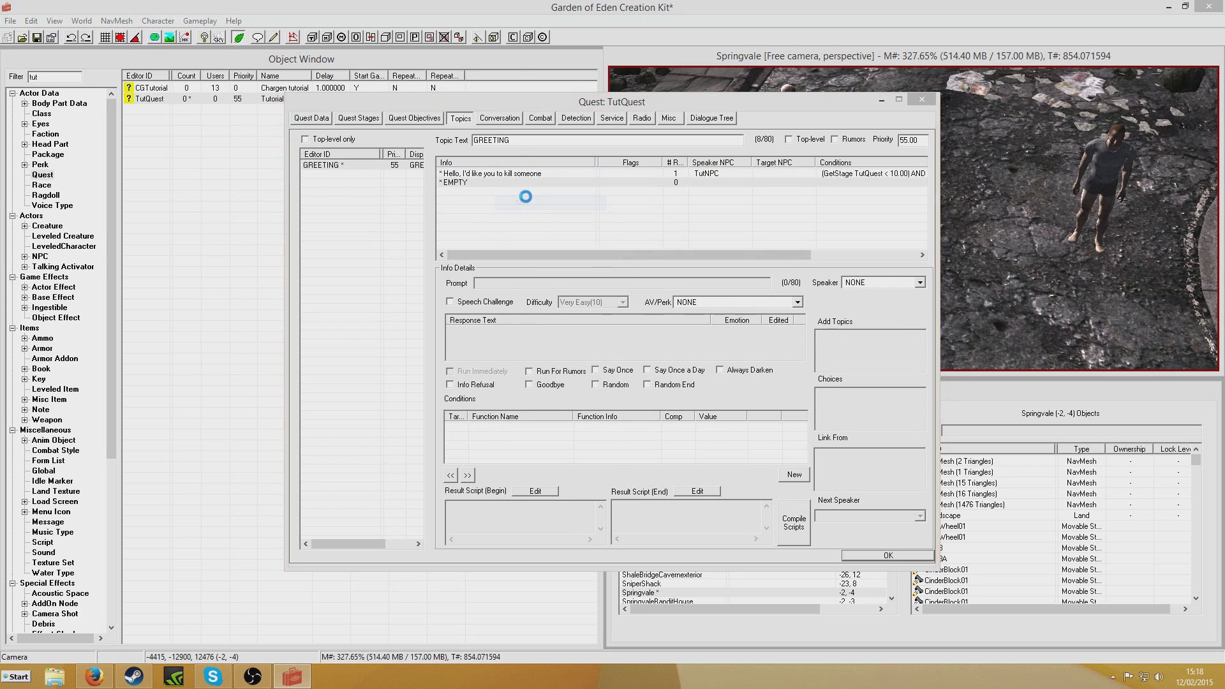
{"action": "type", "text": "Go and"}
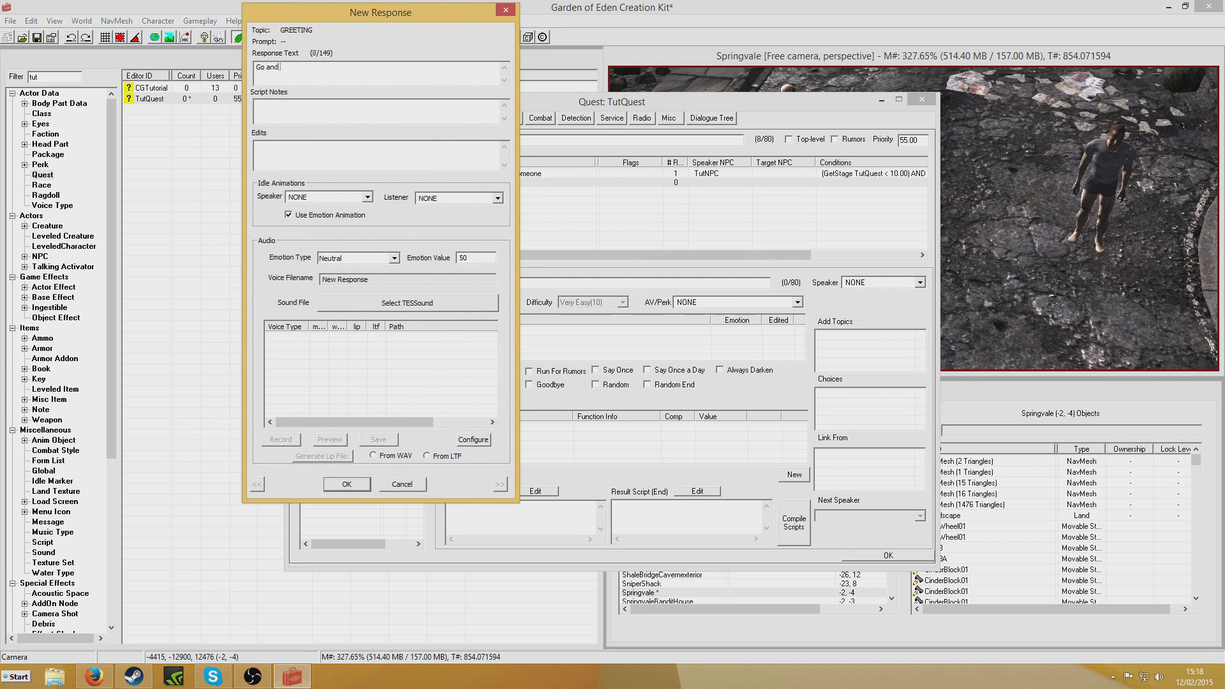
{"action": "type", "text": " kill him"}
{"action": "key", "text": "Return"}
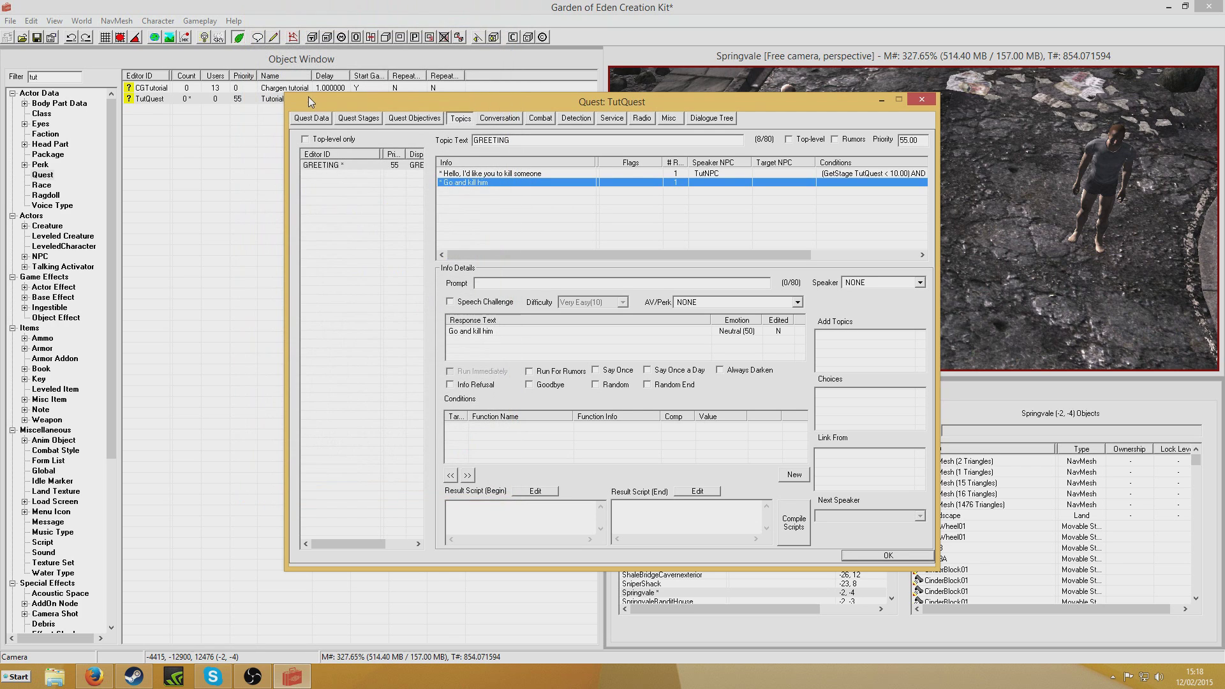
{"action": "left_click", "coordinate": [530, 384]}
Copy all conditions from the "Hello, I'd like you to kill someone" info to the "Go and kill him" info.
{"action": "left_click", "coordinate": [515, 174]}
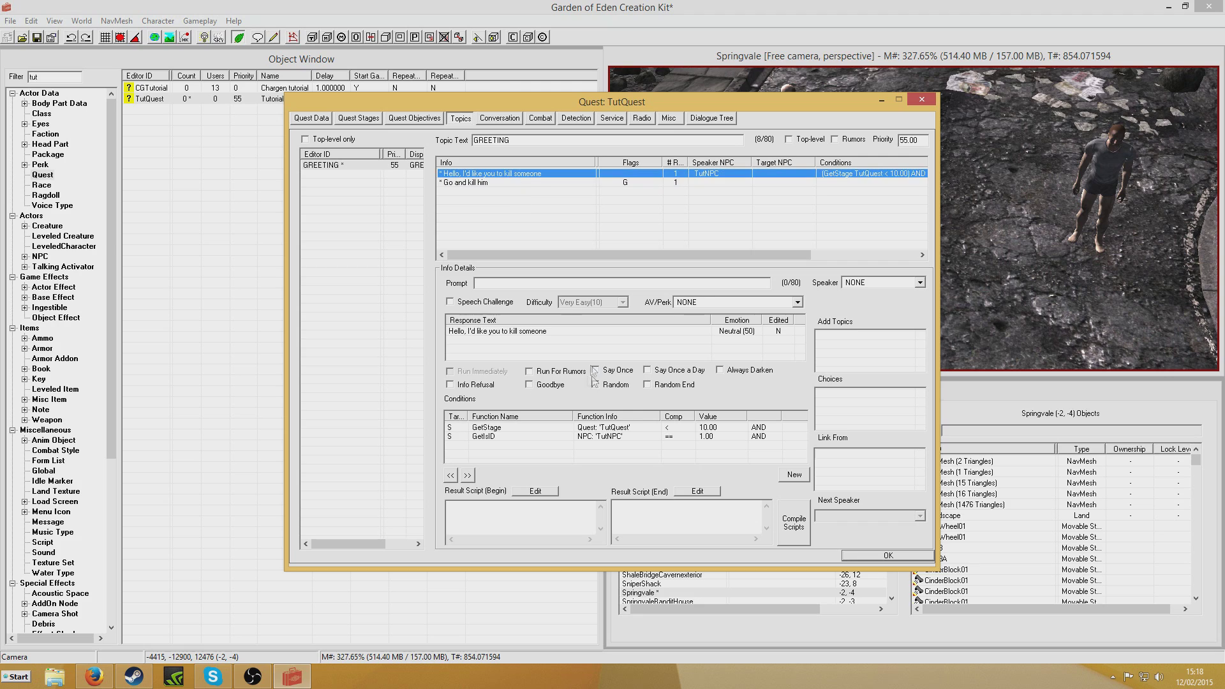
{"action": "right_click", "coordinate": [576, 456]}
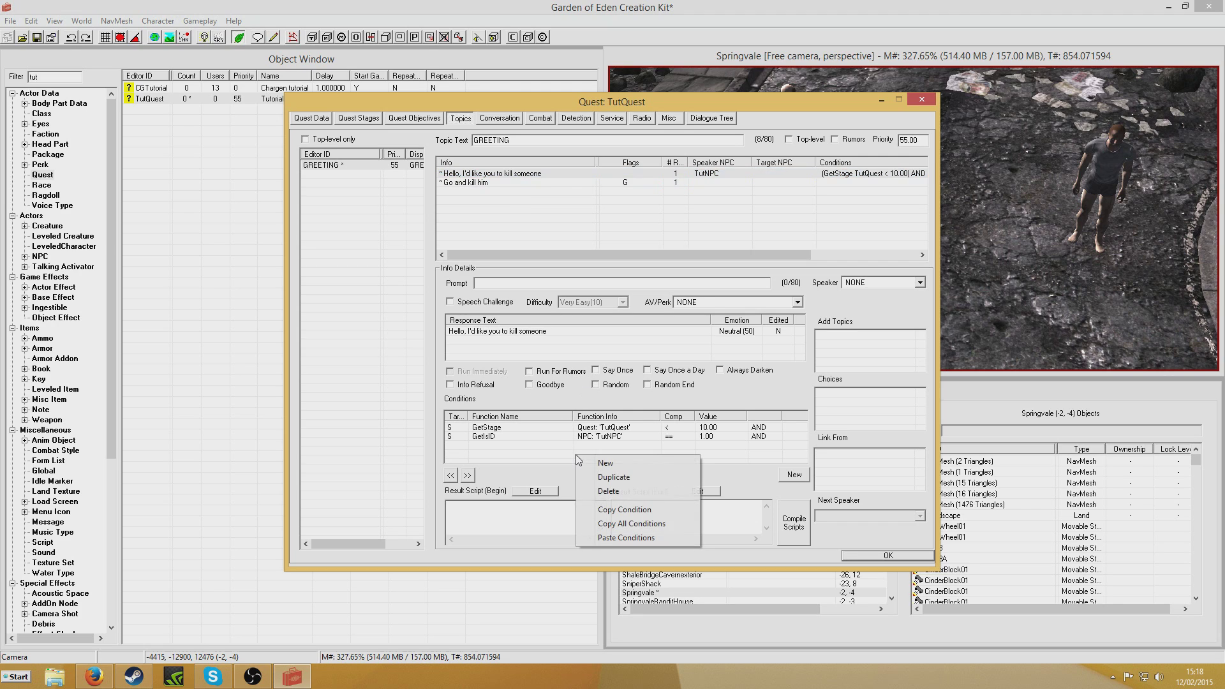
{"action": "left_click", "coordinate": [621, 524]}
{"action": "left_click", "coordinate": [502, 185]}
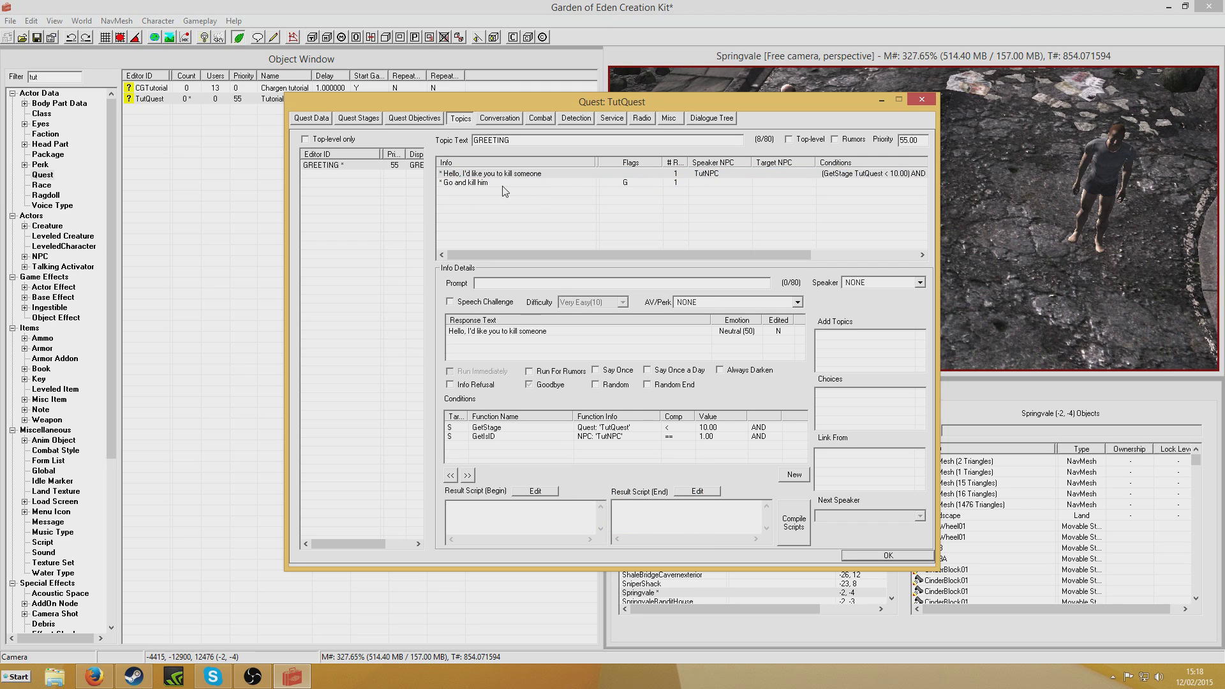
{"action": "right_click", "coordinate": [648, 445]}
{"action": "left_click", "coordinate": [692, 531]}
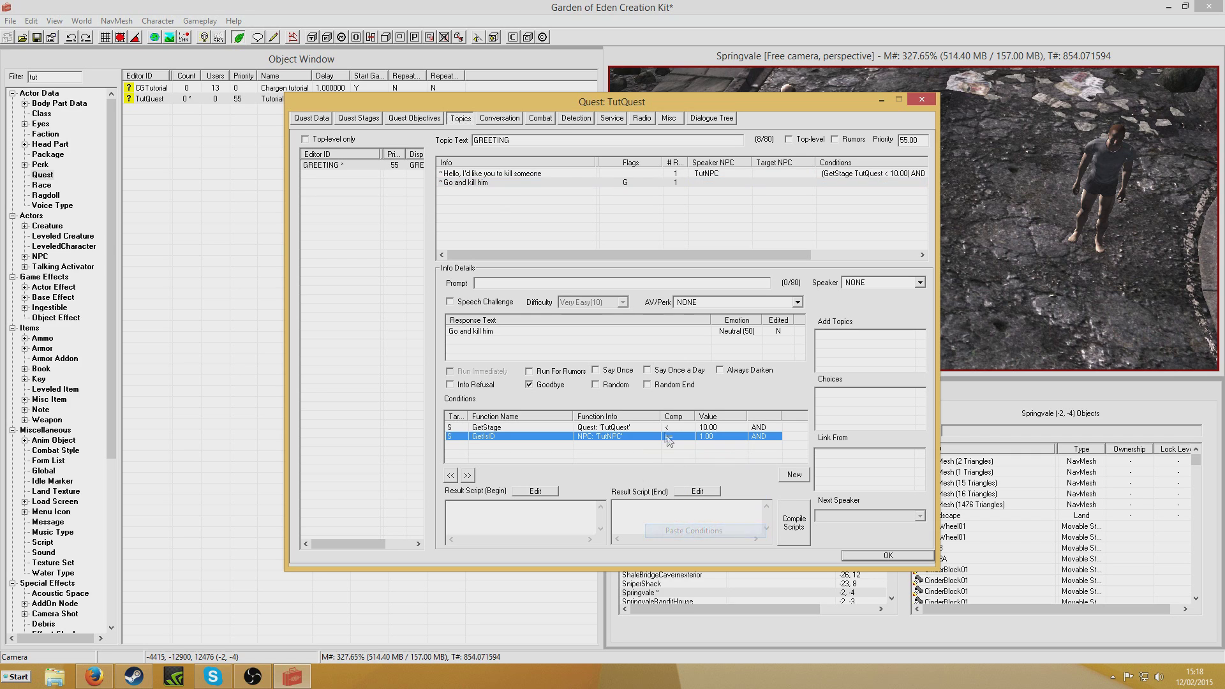
Change the comparison of the GetStage condition on the "Go and kill him" info to ==.
{"action": "double_click", "coordinate": [671, 427]}
{"action": "left_click", "coordinate": [700, 478]}
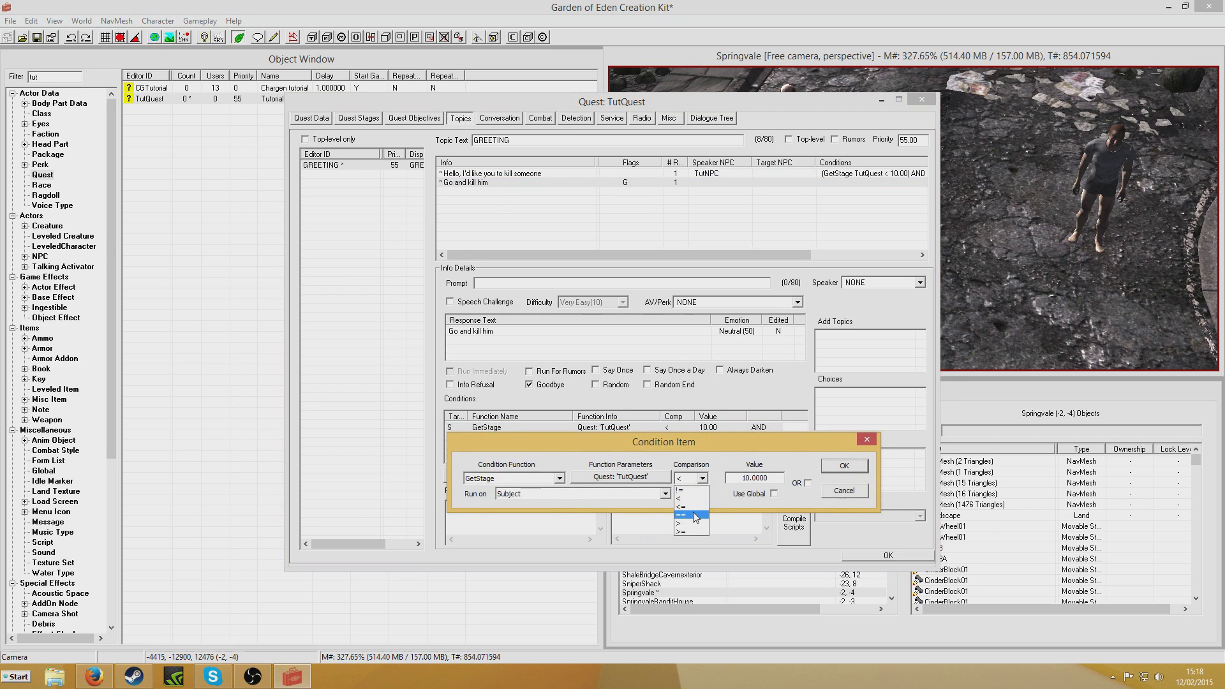
{"action": "left_click", "coordinate": [693, 514]}
{"action": "left_click", "coordinate": [844, 466]}
Create a third GREETING info with the response text "Go and kill him".
{"action": "right_click", "coordinate": [495, 185]}
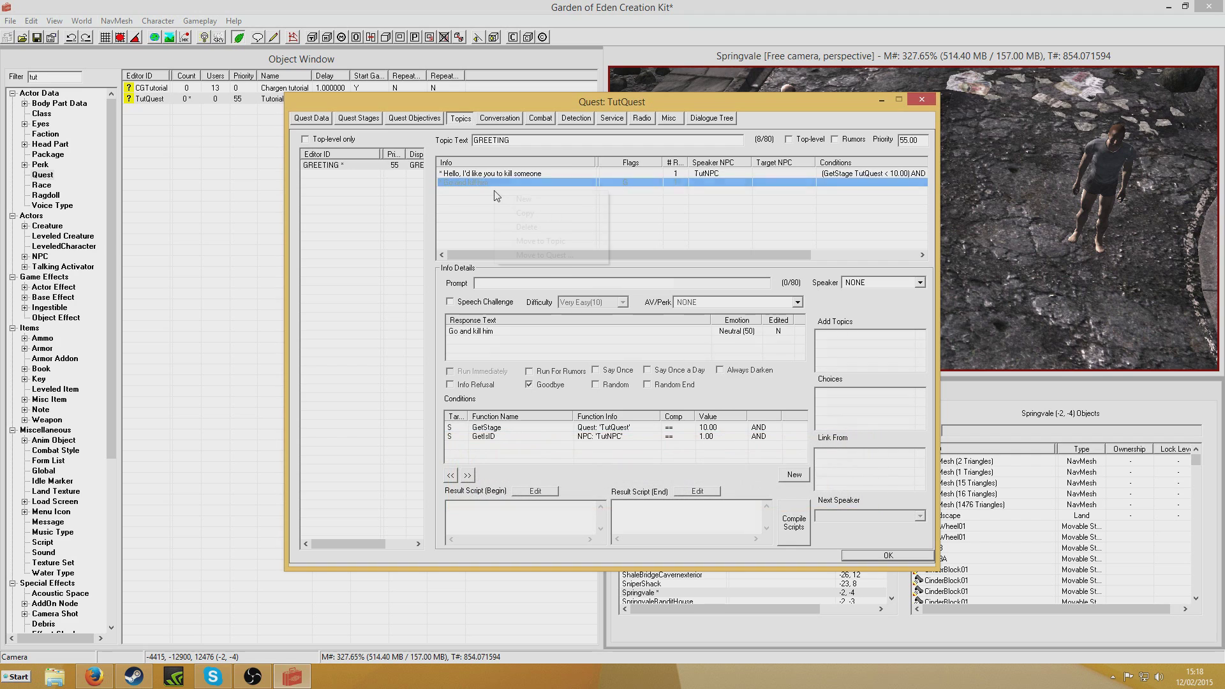
{"action": "left_click", "coordinate": [523, 198]}
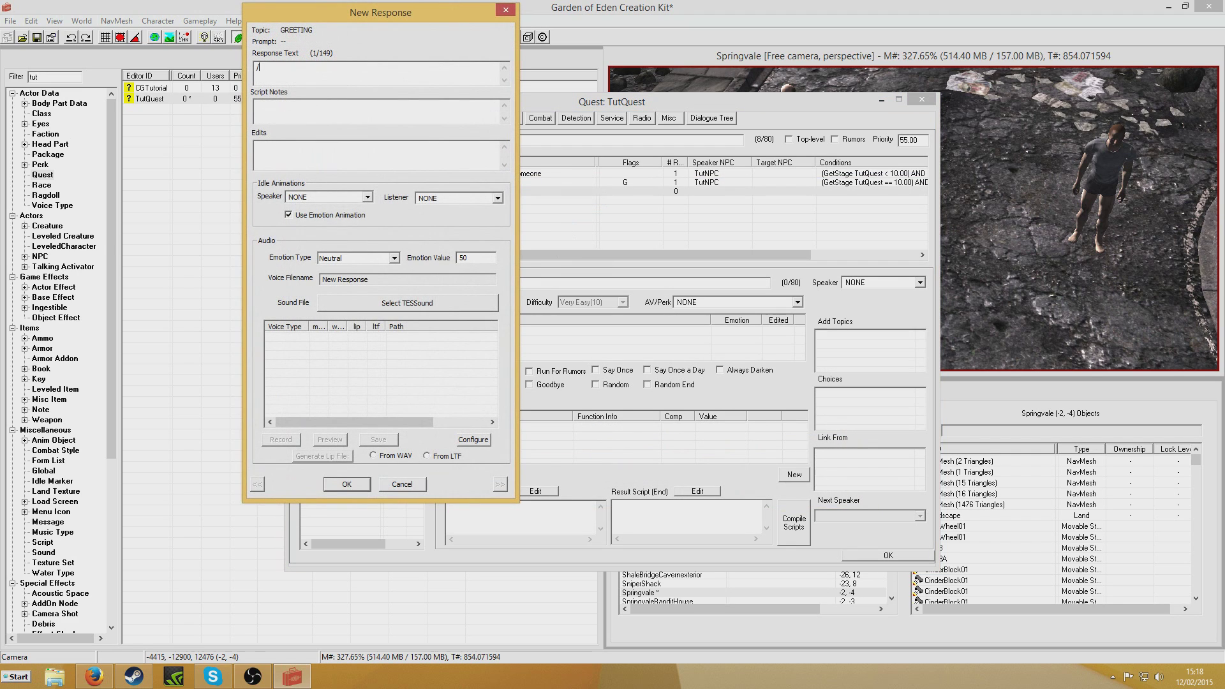
{"action": "type", "text": "Go and kill him"}
{"action": "key", "text": "Return"}
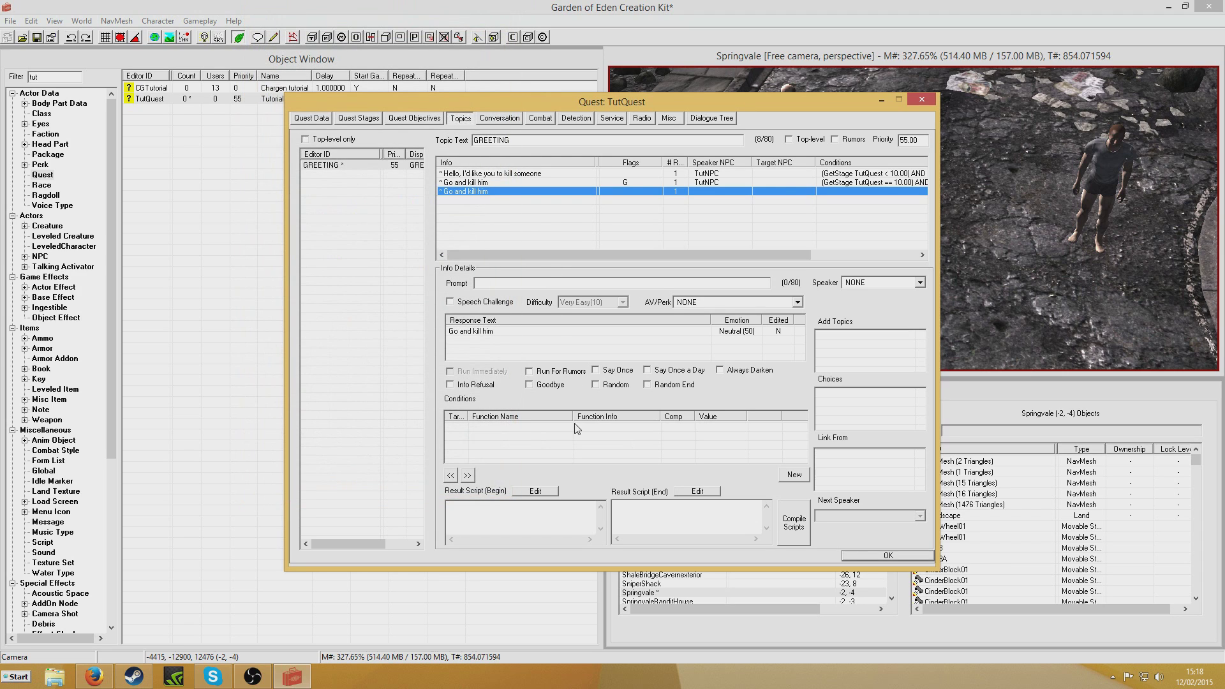
Paste the copied conditions into the third info, set its GetStage condition to == 20, and save the quest.
{"action": "right_click", "coordinate": [574, 428]}
{"action": "left_click", "coordinate": [622, 510]}
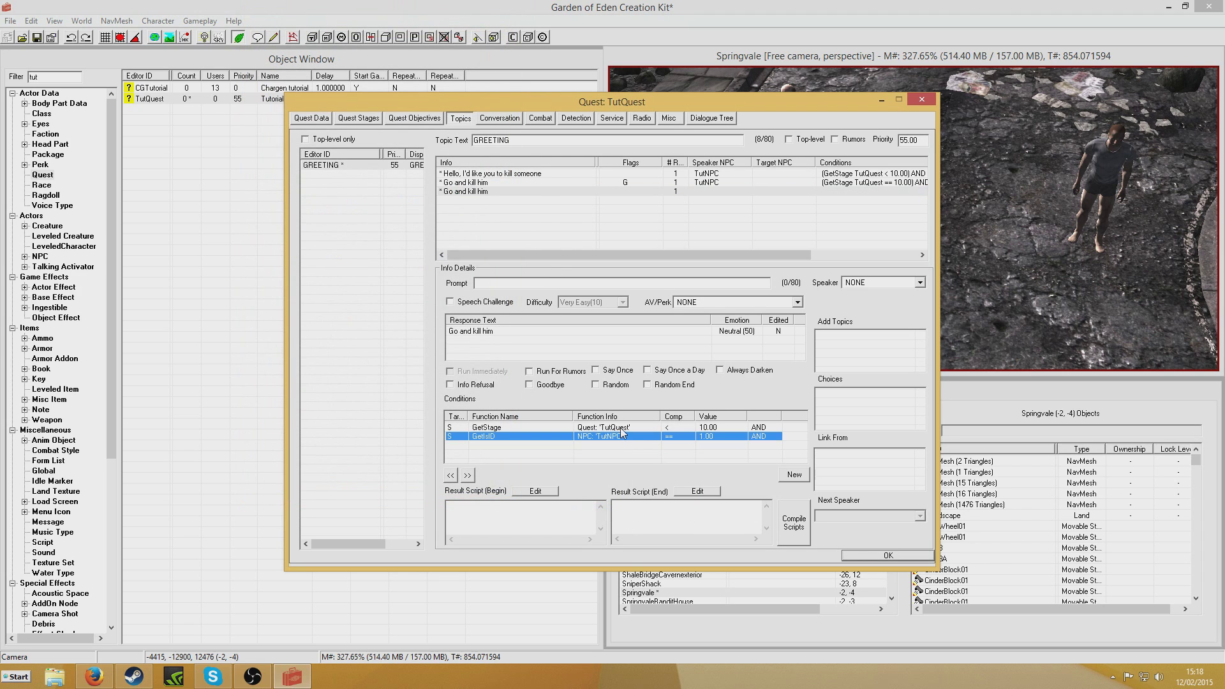
{"action": "double_click", "coordinate": [624, 428]}
{"action": "left_click", "coordinate": [702, 477]}
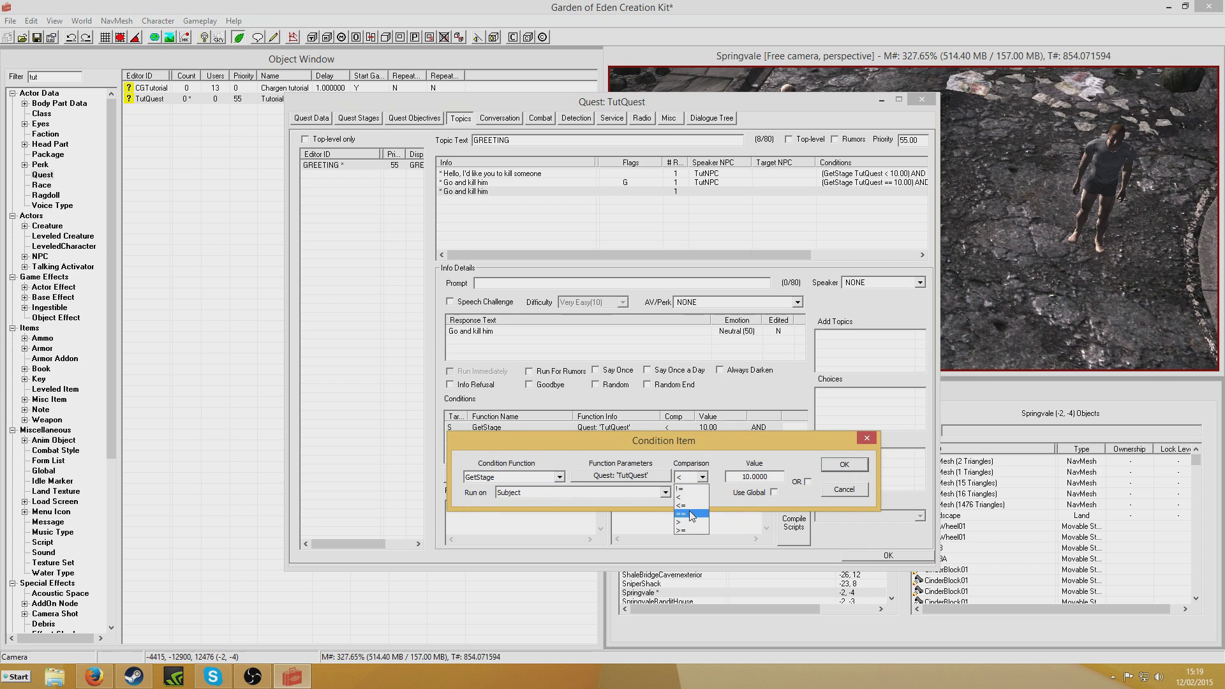
{"action": "left_click", "coordinate": [685, 487]}
{"action": "left_click", "coordinate": [744, 476]}
{"action": "key", "text": "BackSpace"}
{"action": "type", "text": "2"}
{"action": "left_click", "coordinate": [843, 465]}
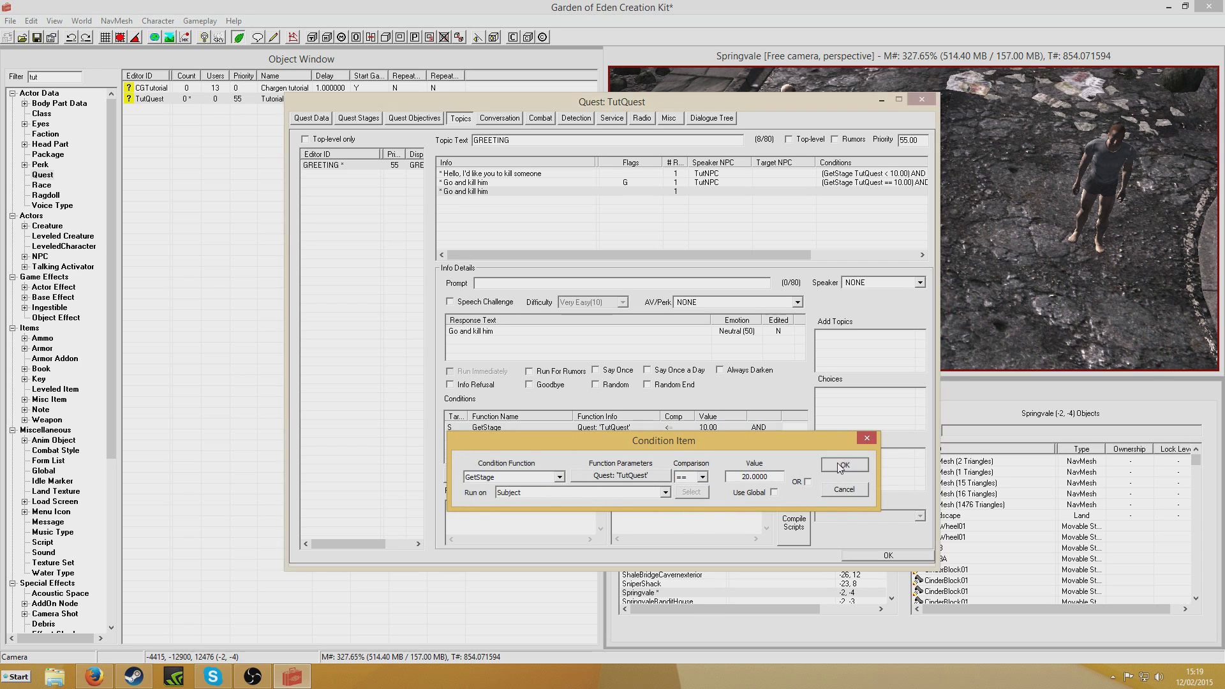
{"action": "left_click", "coordinate": [869, 555]}
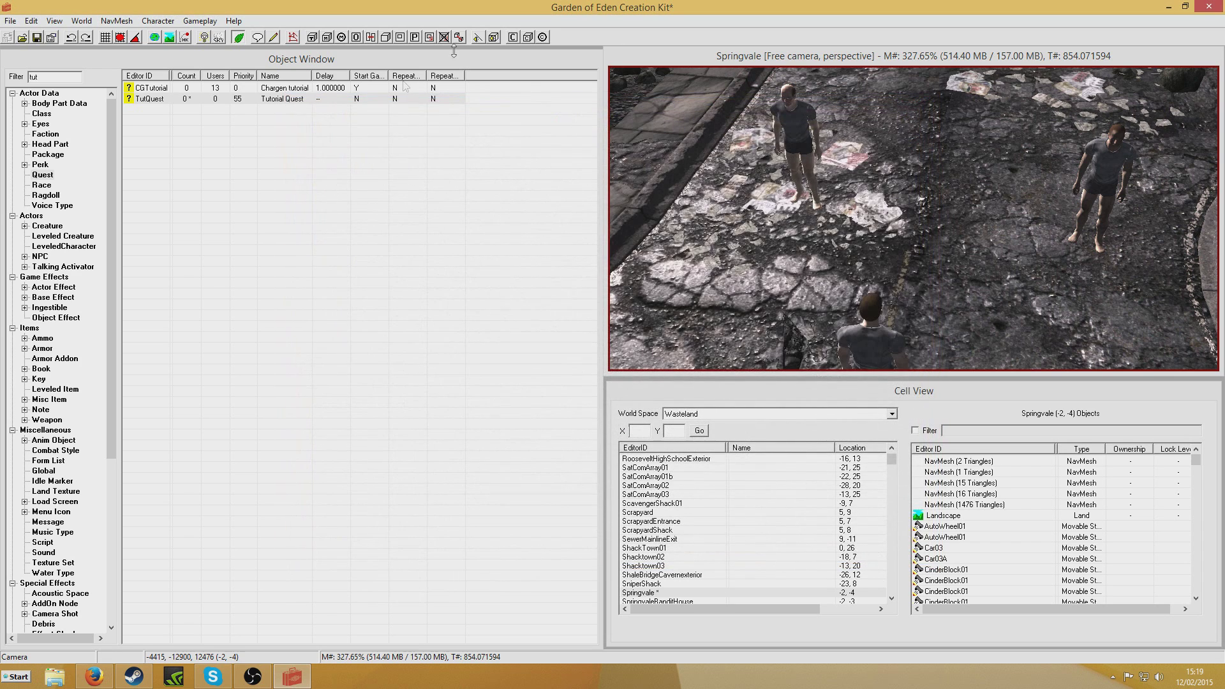
Create a new voice type with the editor ID TutVoice.
{"action": "left_click", "coordinate": [51, 205]}
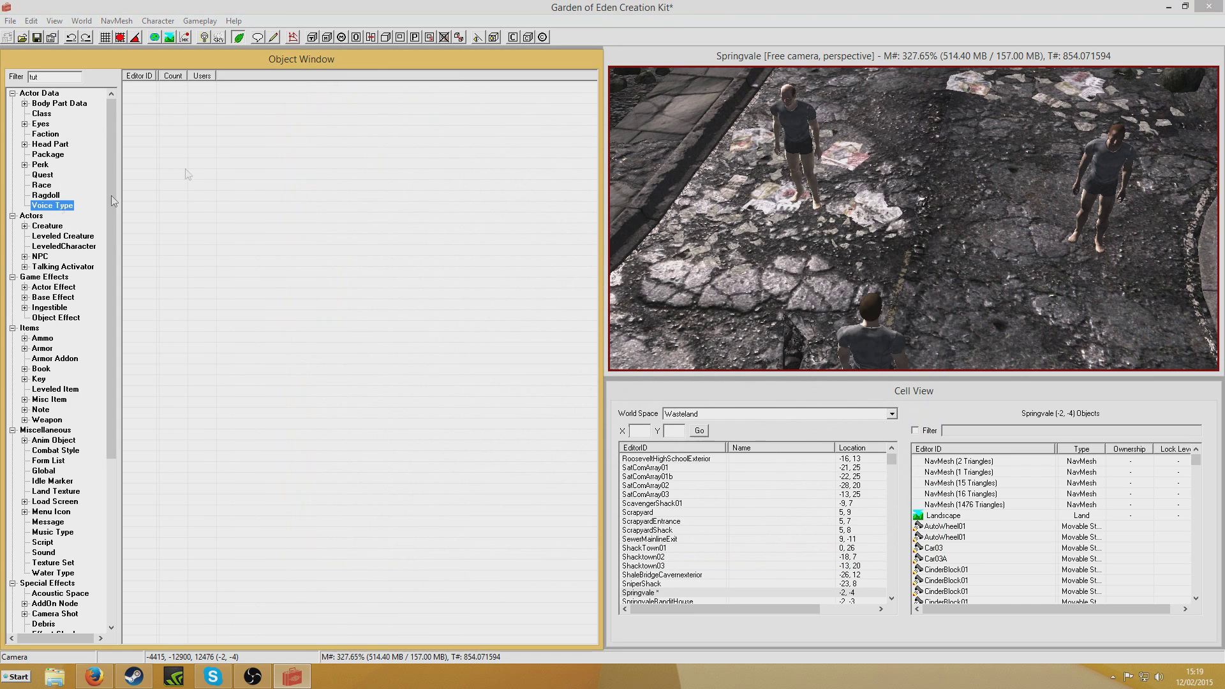
{"action": "right_click", "coordinate": [235, 136]}
{"action": "left_click", "coordinate": [262, 143]}
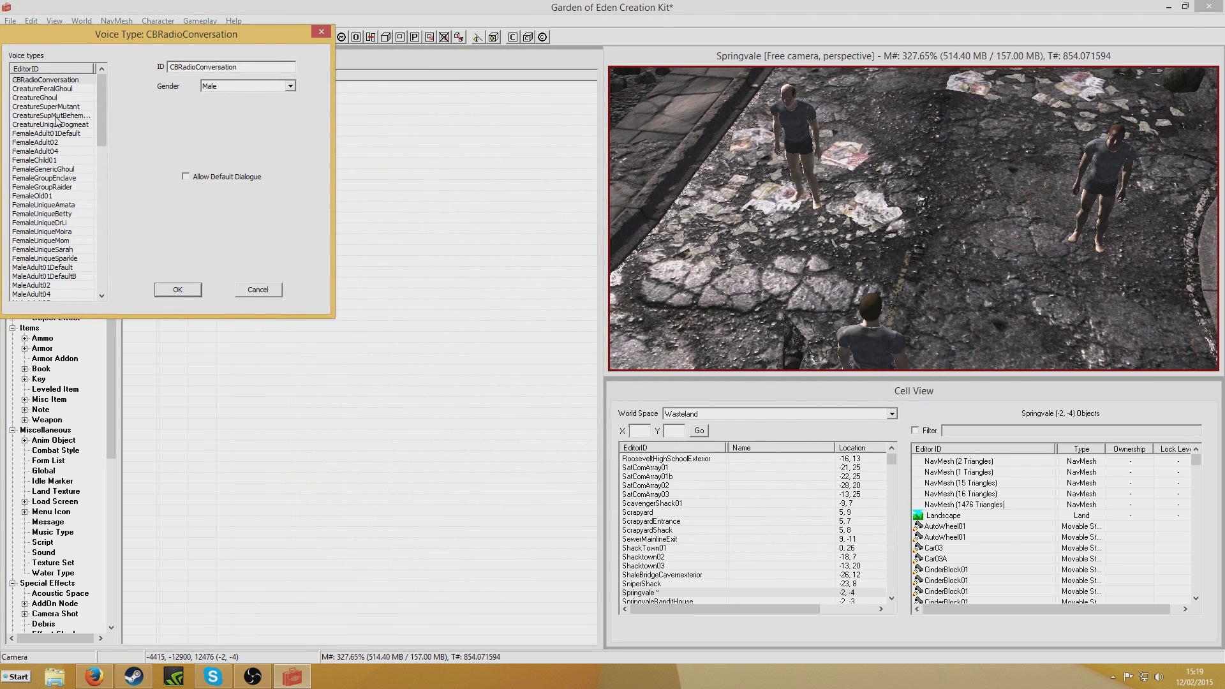
{"action": "right_click", "coordinate": [74, 117]}
{"action": "left_click", "coordinate": [83, 124]}
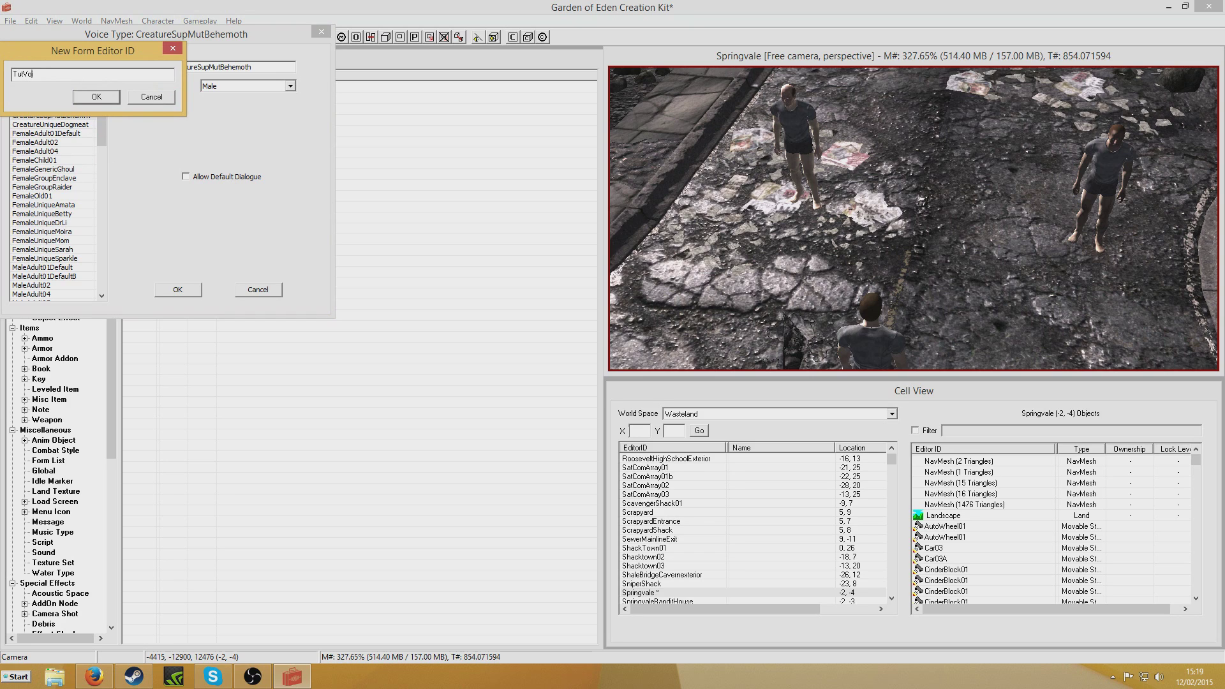
{"action": "key", "text": "Return"}
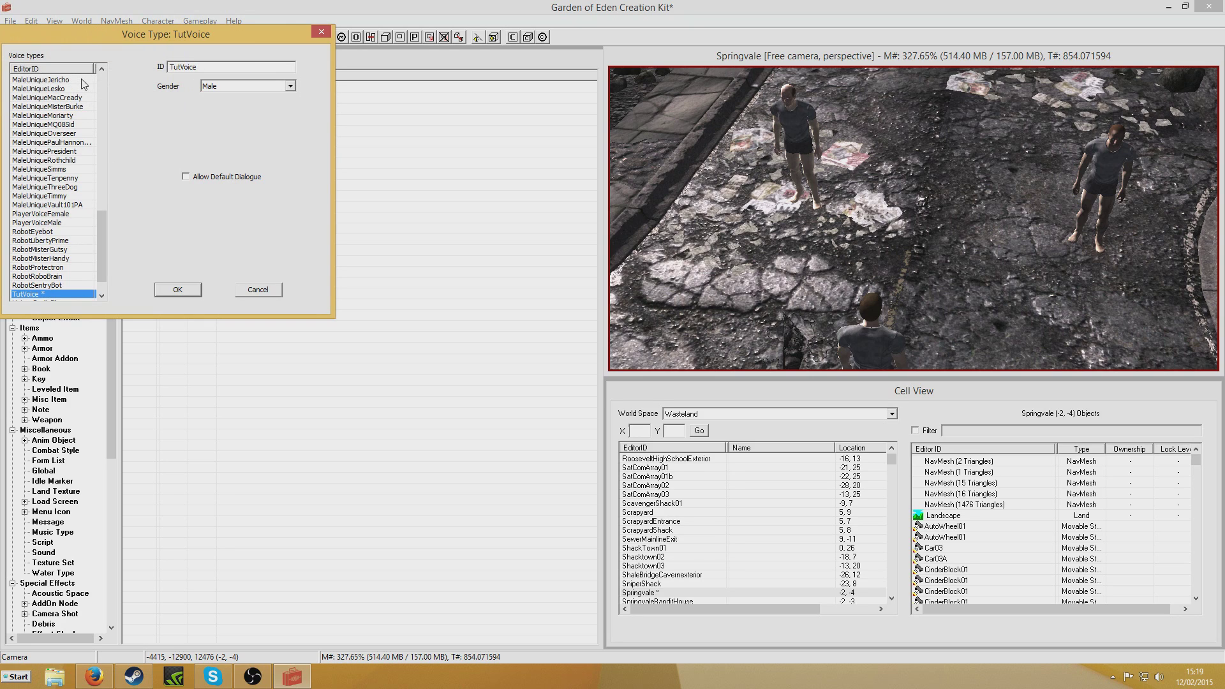
{"action": "left_click", "coordinate": [178, 289]}
Assign the TutVoice voice type to the NPC TutNPC.
{"action": "left_click", "coordinate": [41, 257]}
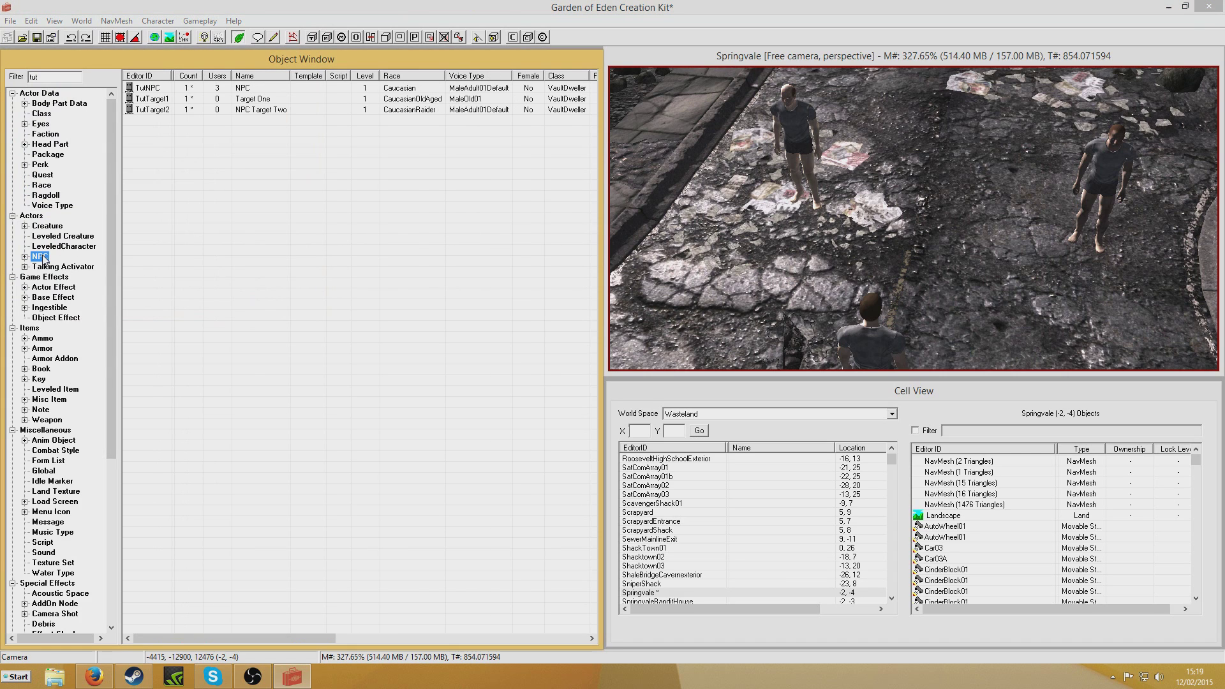
{"action": "double_click", "coordinate": [153, 89]}
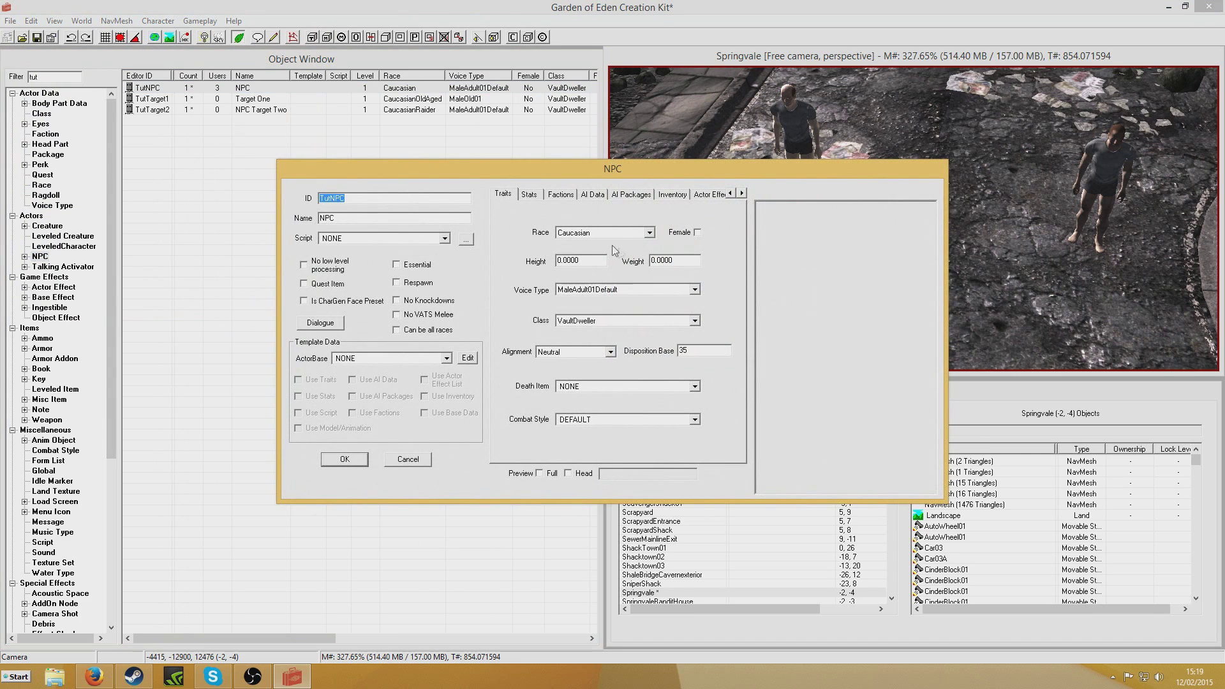
{"action": "left_click", "coordinate": [694, 290]}
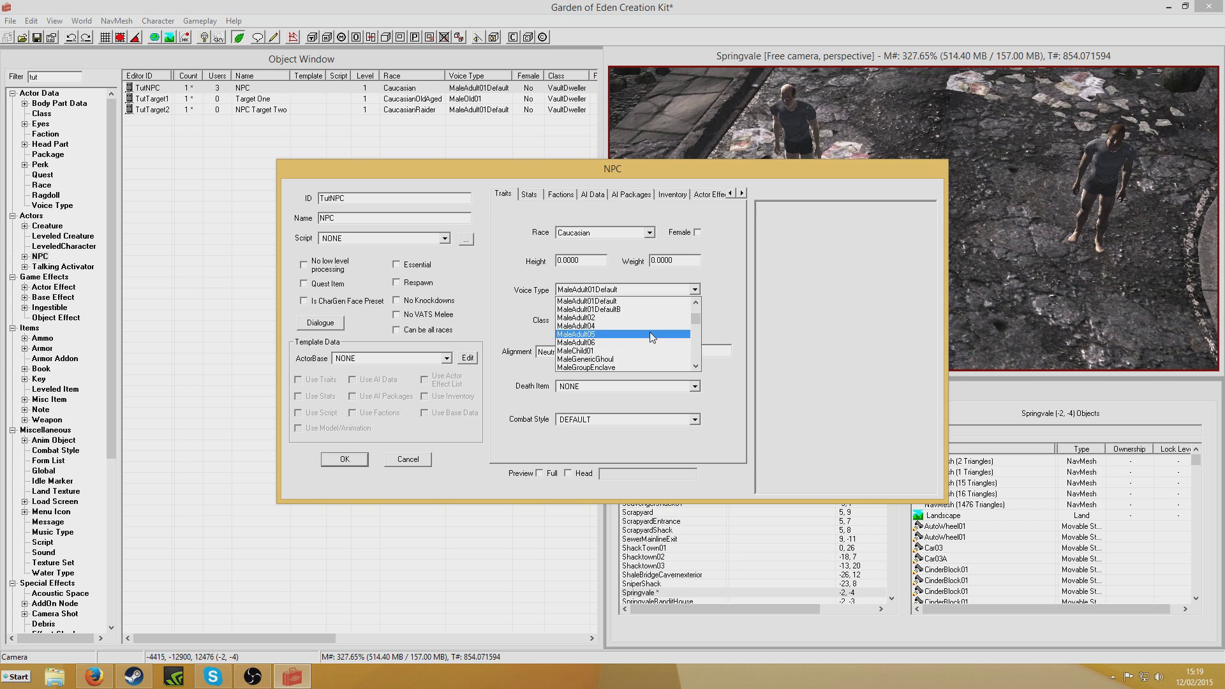
{"action": "key", "text": "t"}
{"action": "left_click", "coordinate": [636, 366]}
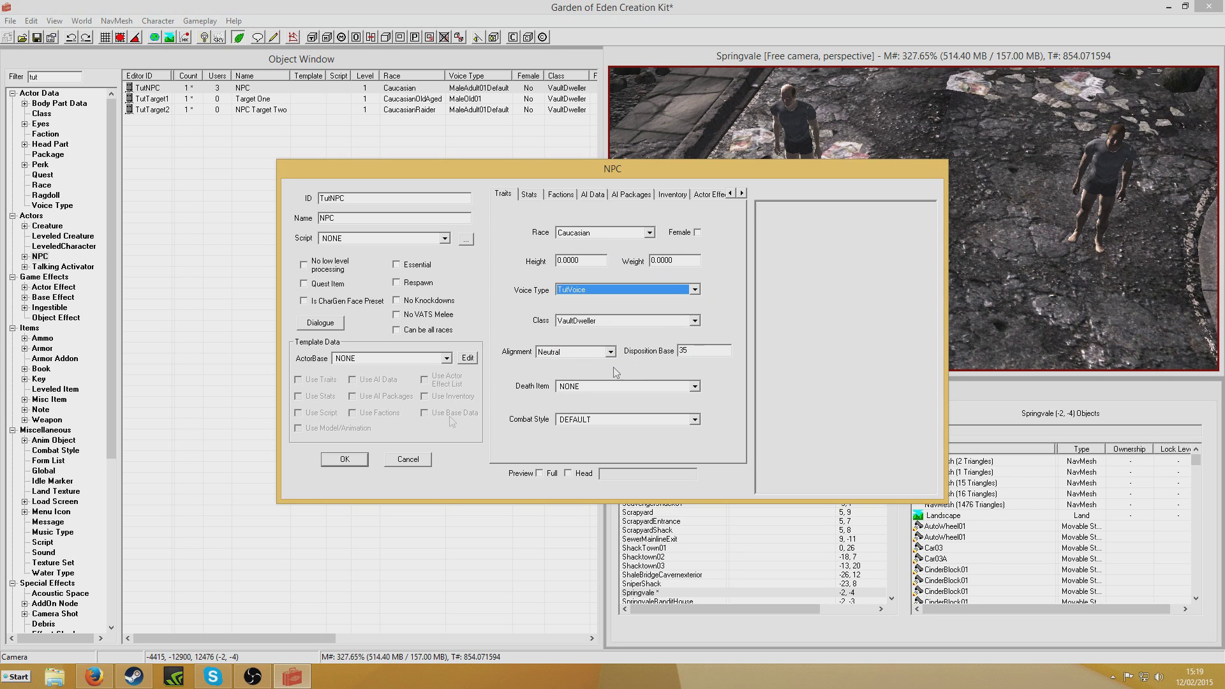
{"action": "left_click", "coordinate": [357, 460]}
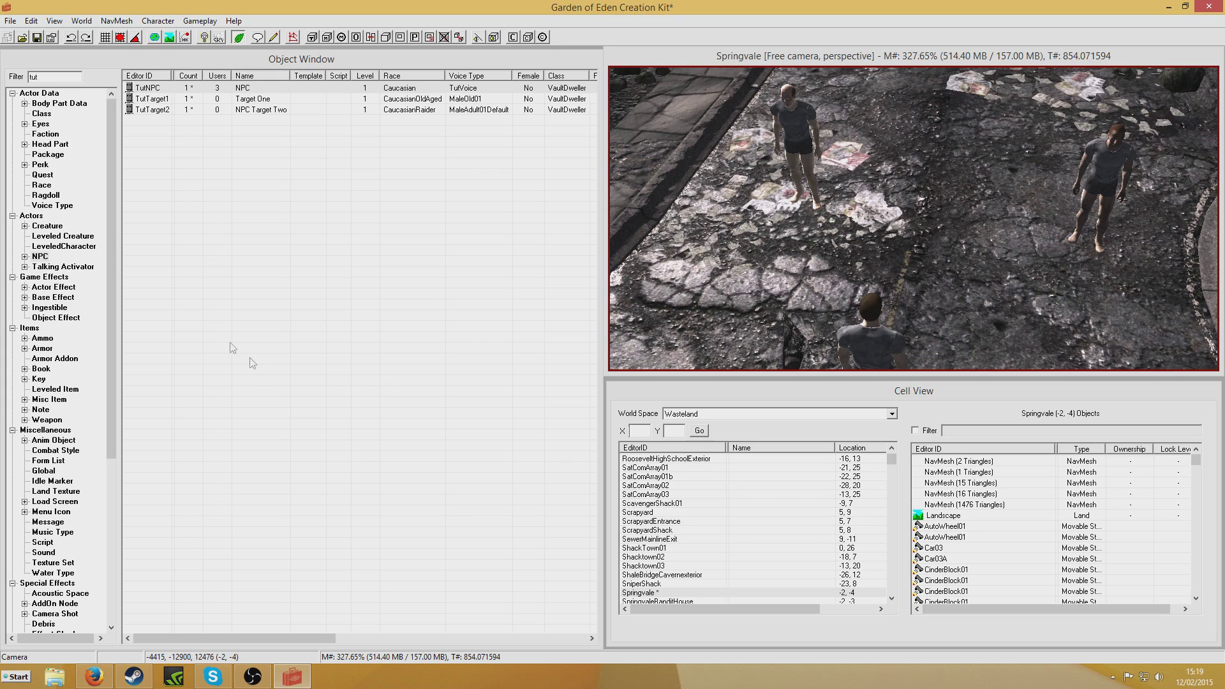
Open the quest TutQuest and add a new dialogue topic with the editor ID TutKillTop.
{"action": "left_click", "coordinate": [44, 175]}
{"action": "double_click", "coordinate": [153, 99]}
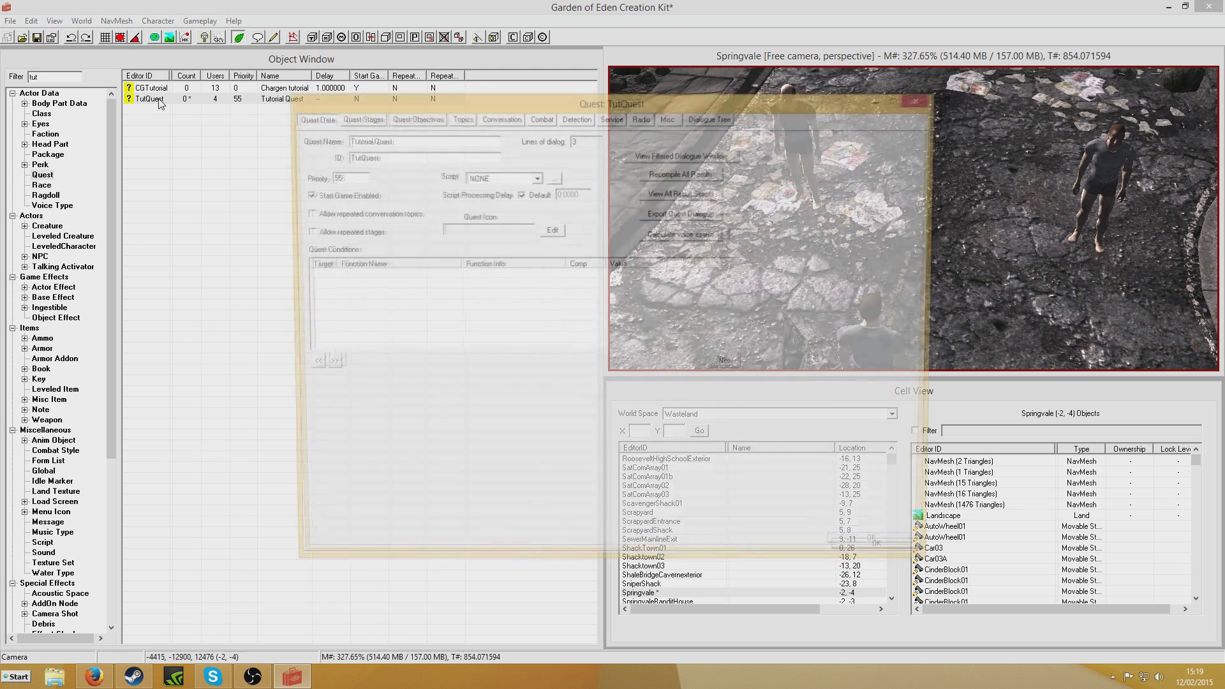
{"action": "left_click", "coordinate": [461, 119]}
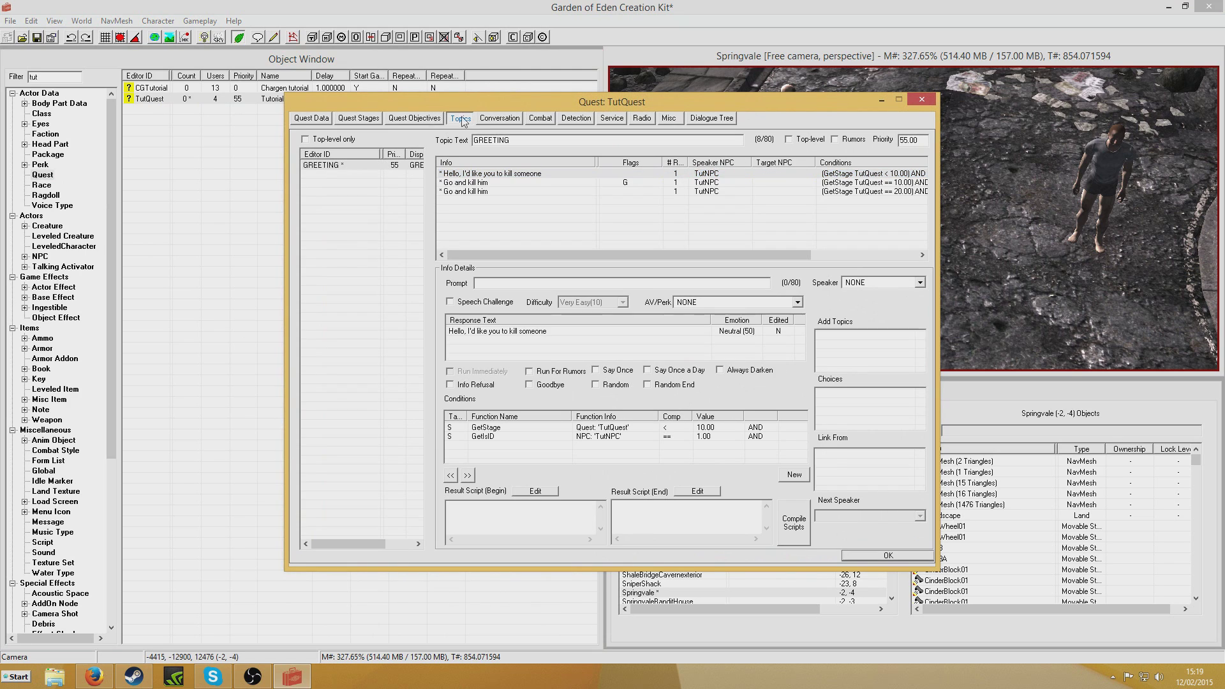
{"action": "right_click", "coordinate": [340, 193]}
{"action": "left_click", "coordinate": [377, 196]}
{"action": "right_click", "coordinate": [571, 276]}
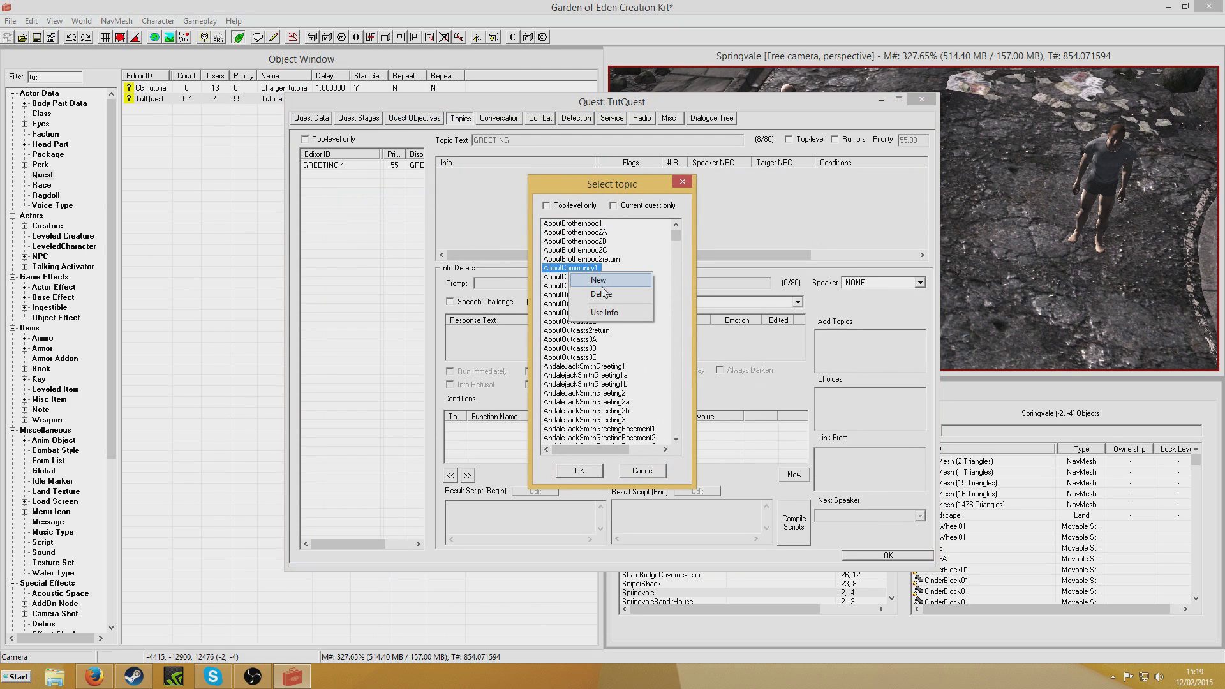
{"action": "left_click", "coordinate": [605, 293]}
{"action": "type", "text": "Tu"}
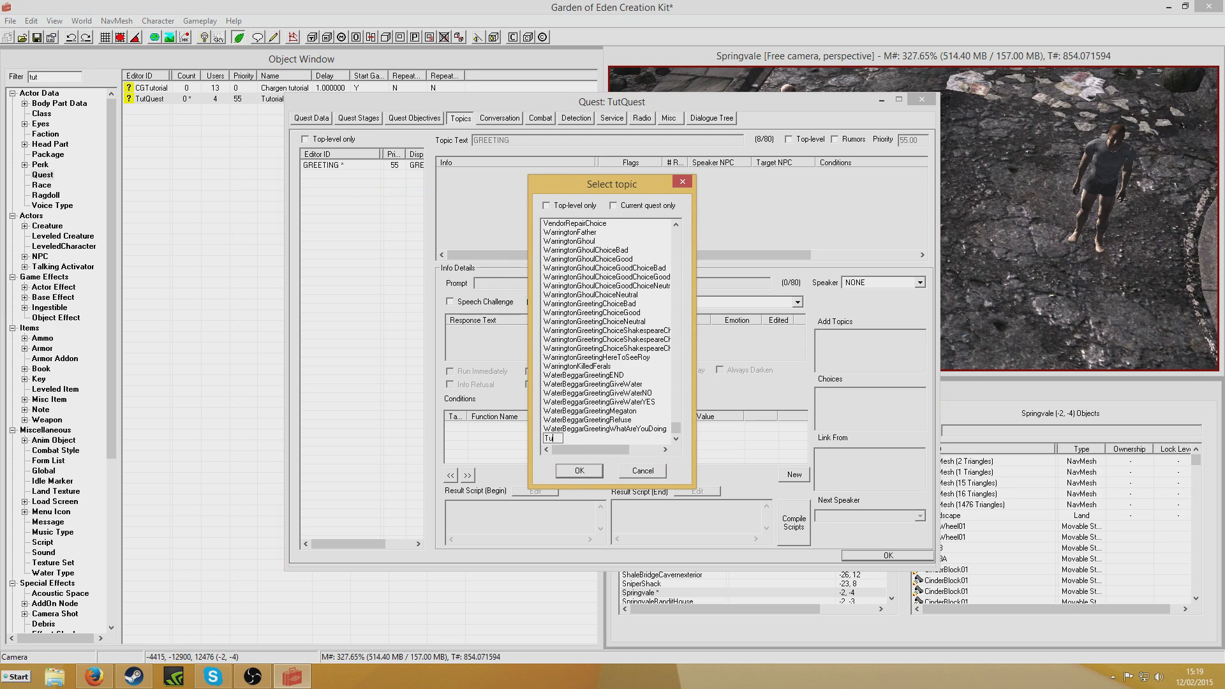
{"action": "type", "text": "tKilled"}
{"action": "key", "text": "Return"}
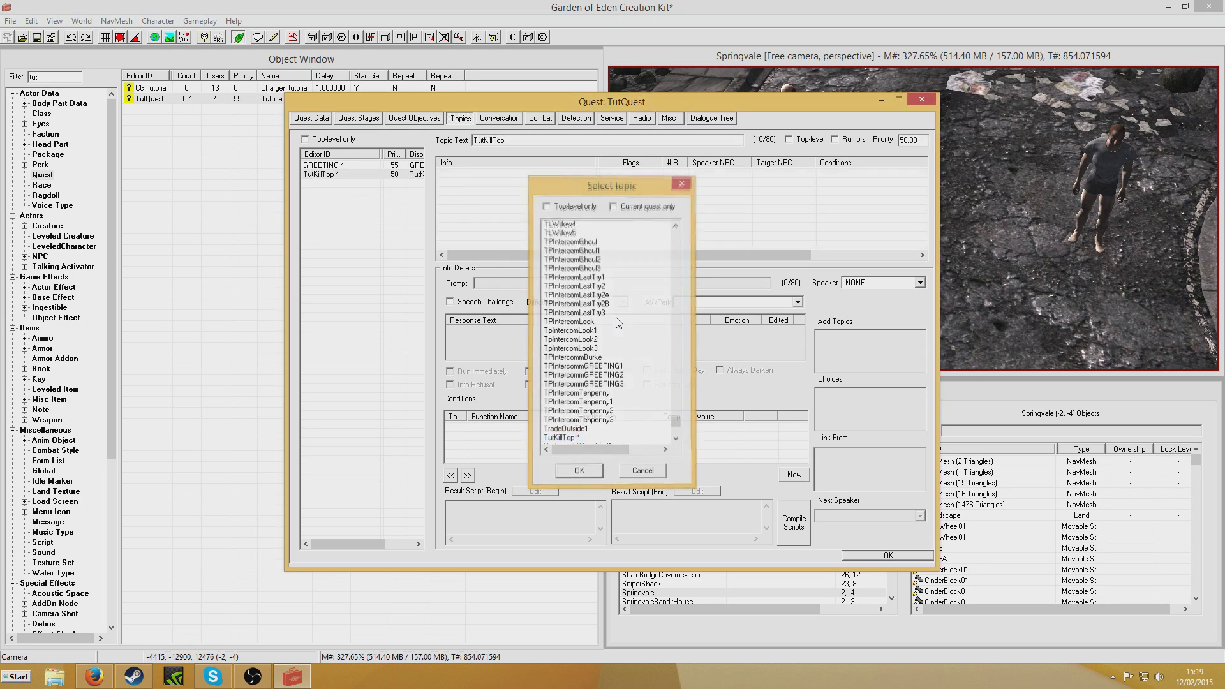
{"action": "key", "text": "Return"}
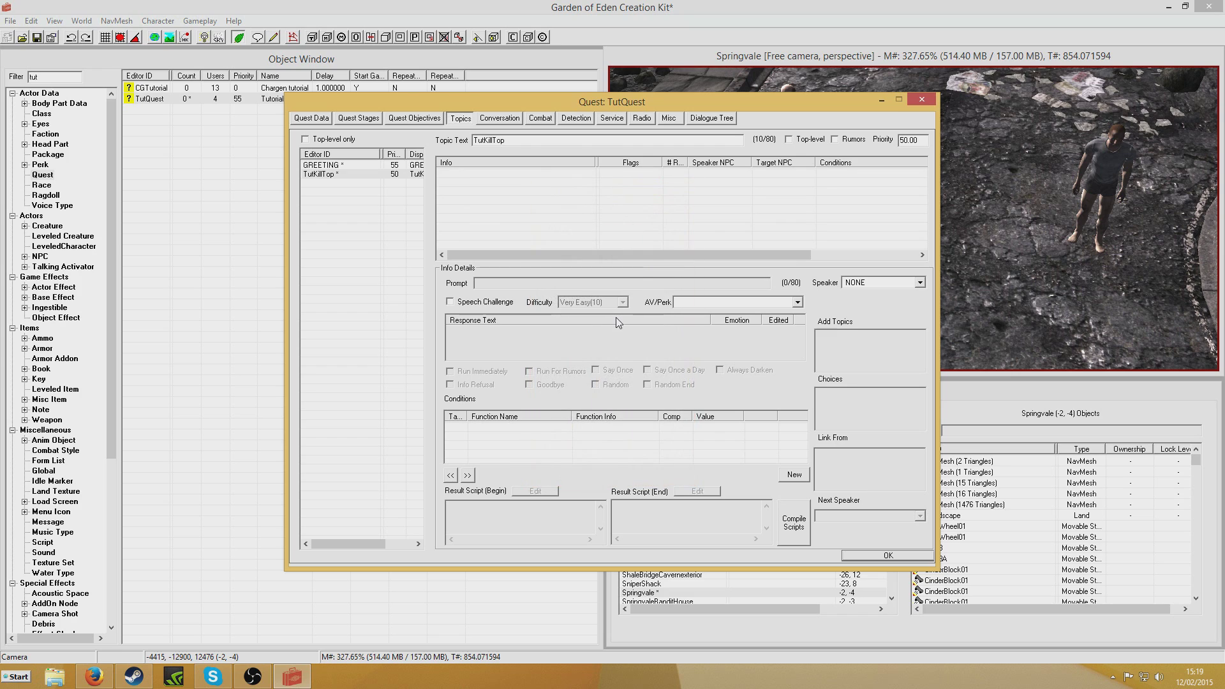
Create an info in TutKillTop with the response "I'd like you to kill and old man. If you feel like it, kill the raider too.".
{"action": "right_click", "coordinate": [507, 197]}
{"action": "left_click", "coordinate": [545, 202]}
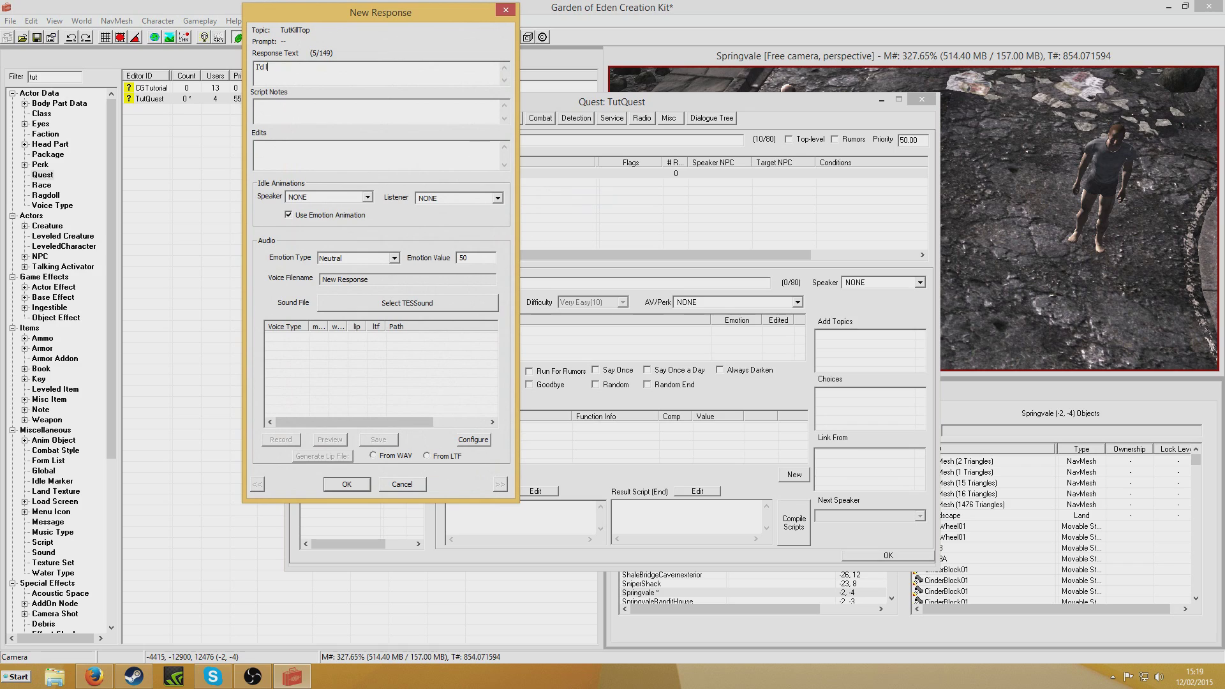
{"action": "type", "text": "I'd like you to kill and old man. If you feel "}
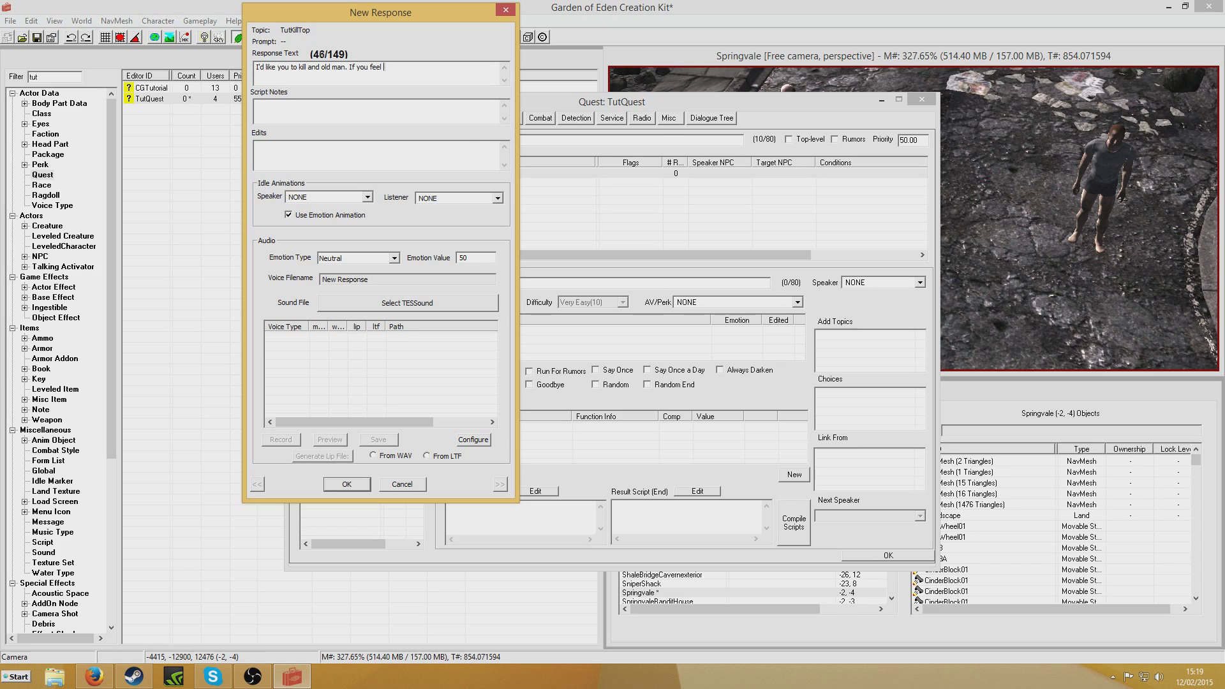
{"action": "type", "text": "like it, kill the raider too."}
{"action": "key", "text": "Return"}
Paste the copied conditions into the TutKillTop info and delete its GetStage condition, keeping GetIsID TutNPC.
{"action": "right_click", "coordinate": [543, 434]}
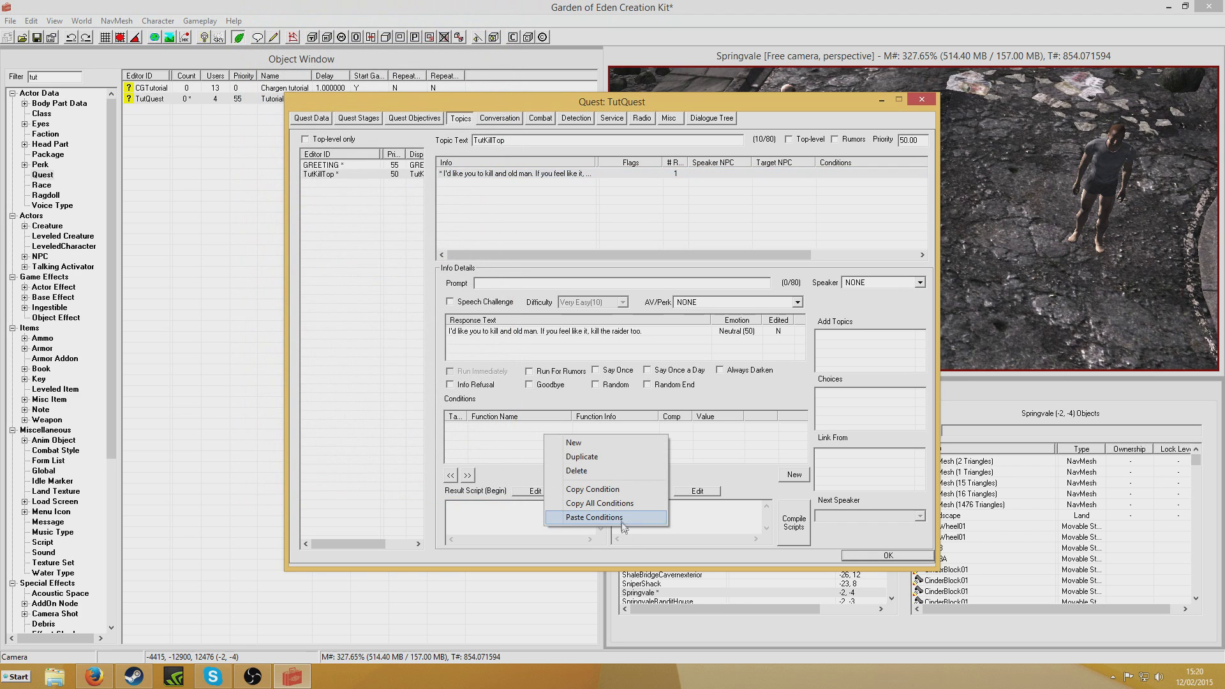
{"action": "left_click", "coordinate": [593, 518]}
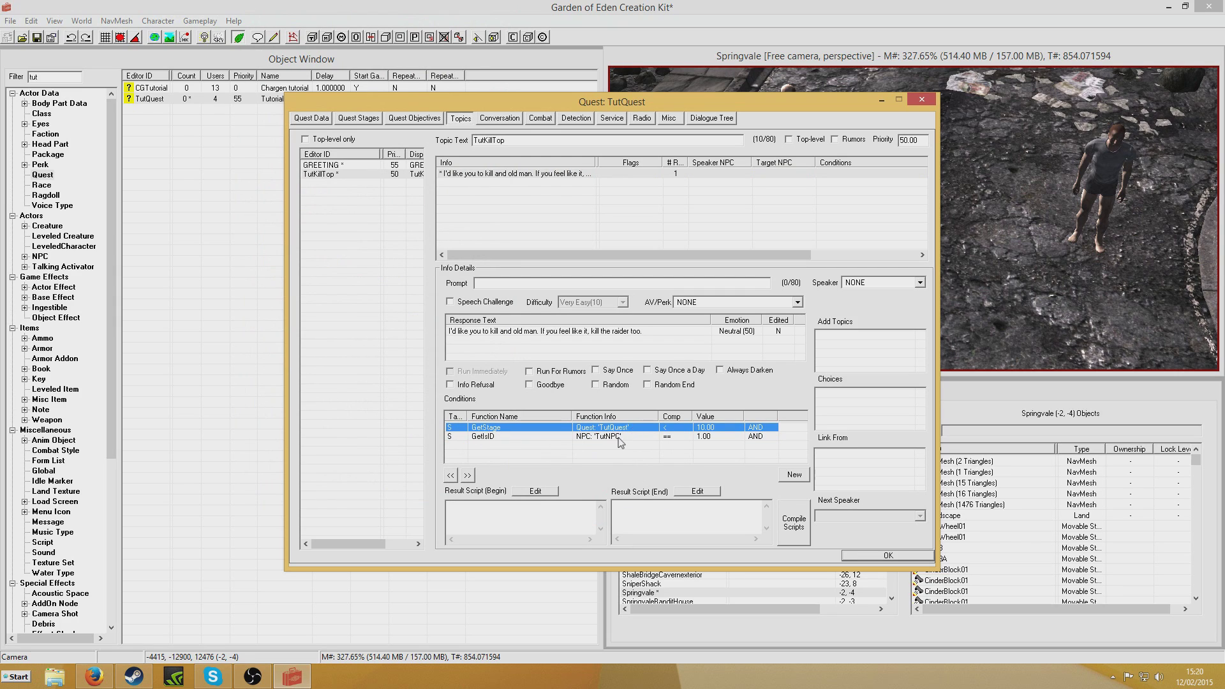
{"action": "key", "text": "Delete"}
Add a GetDead == 0 condition run on the TutTarget1 reference in Springvale, picked in the render window.
{"action": "right_click", "coordinate": [583, 449]}
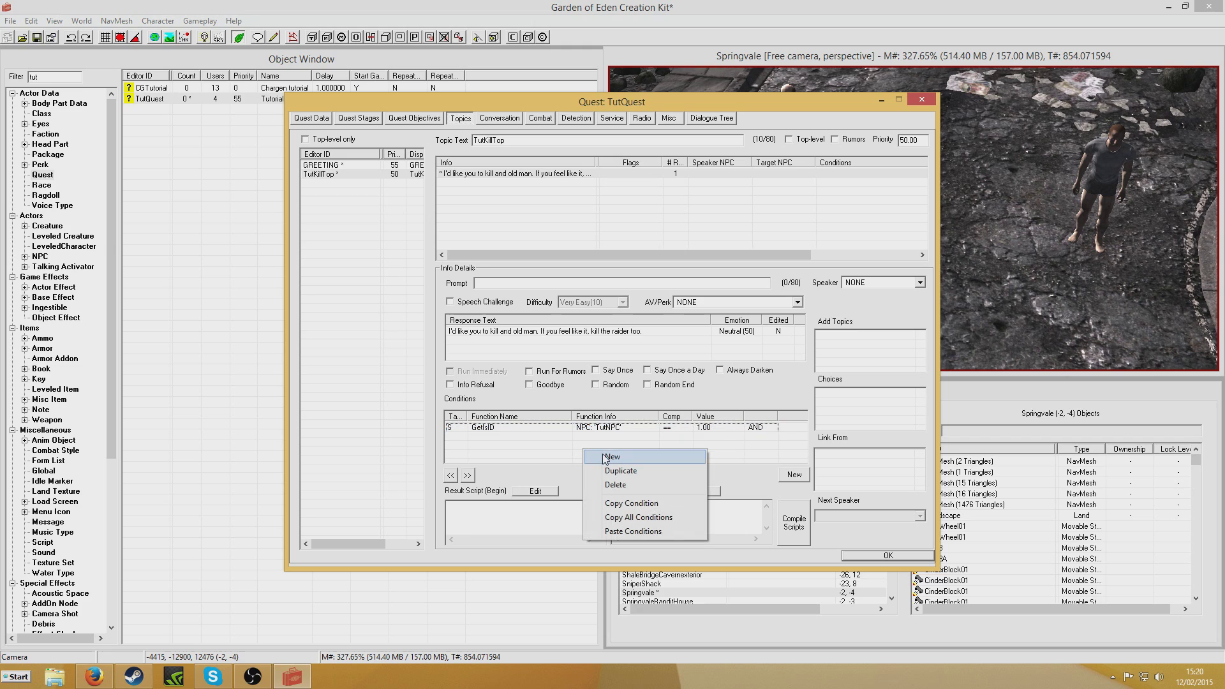
{"action": "left_click", "coordinate": [598, 463]}
{"action": "type", "text": "GetDead"}
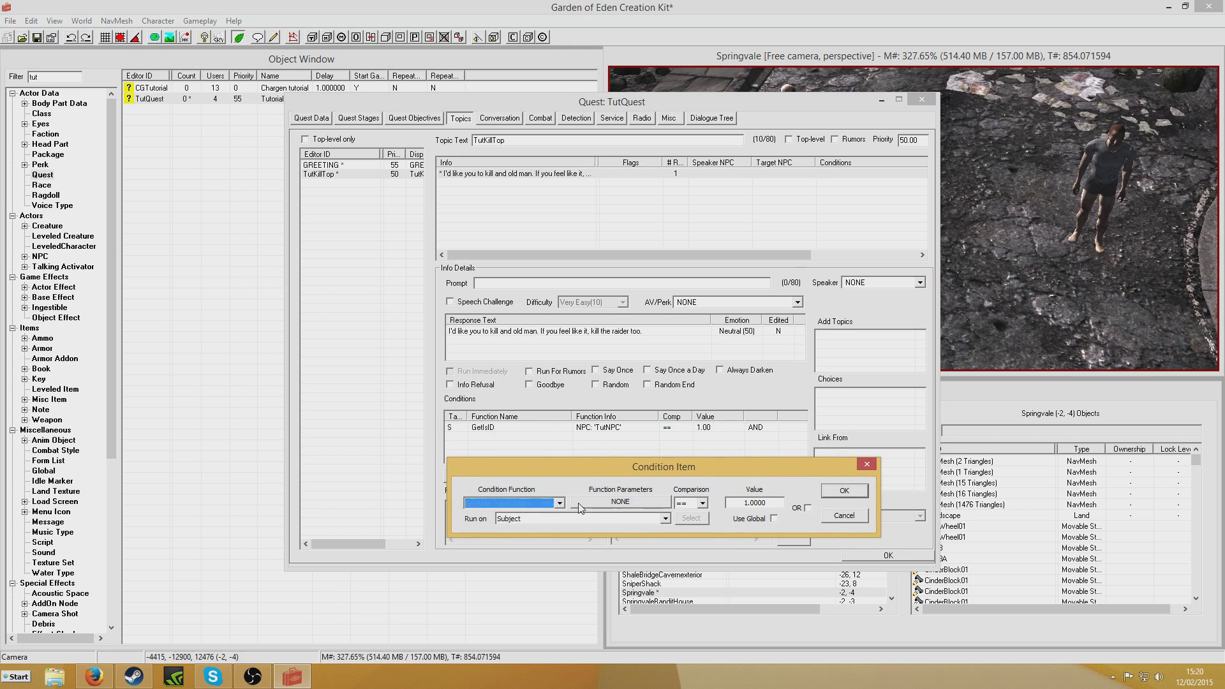
{"action": "left_click", "coordinate": [664, 519]}
{"action": "left_click", "coordinate": [592, 548]}
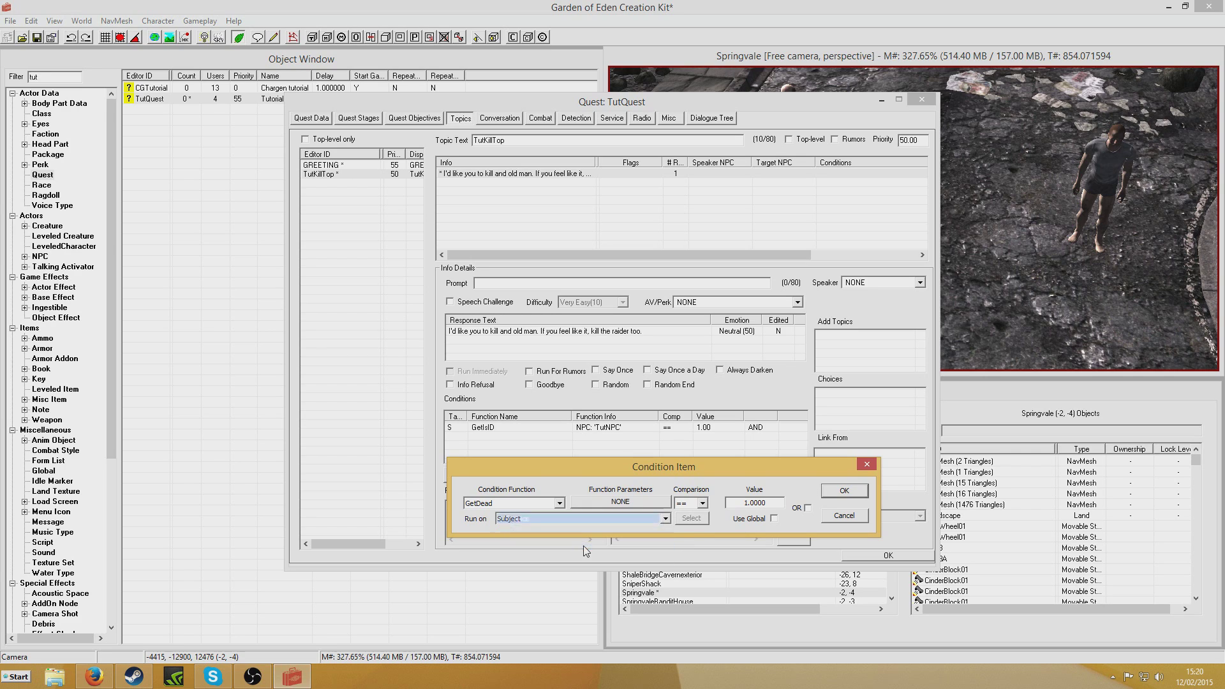
{"action": "left_click", "coordinate": [692, 518]}
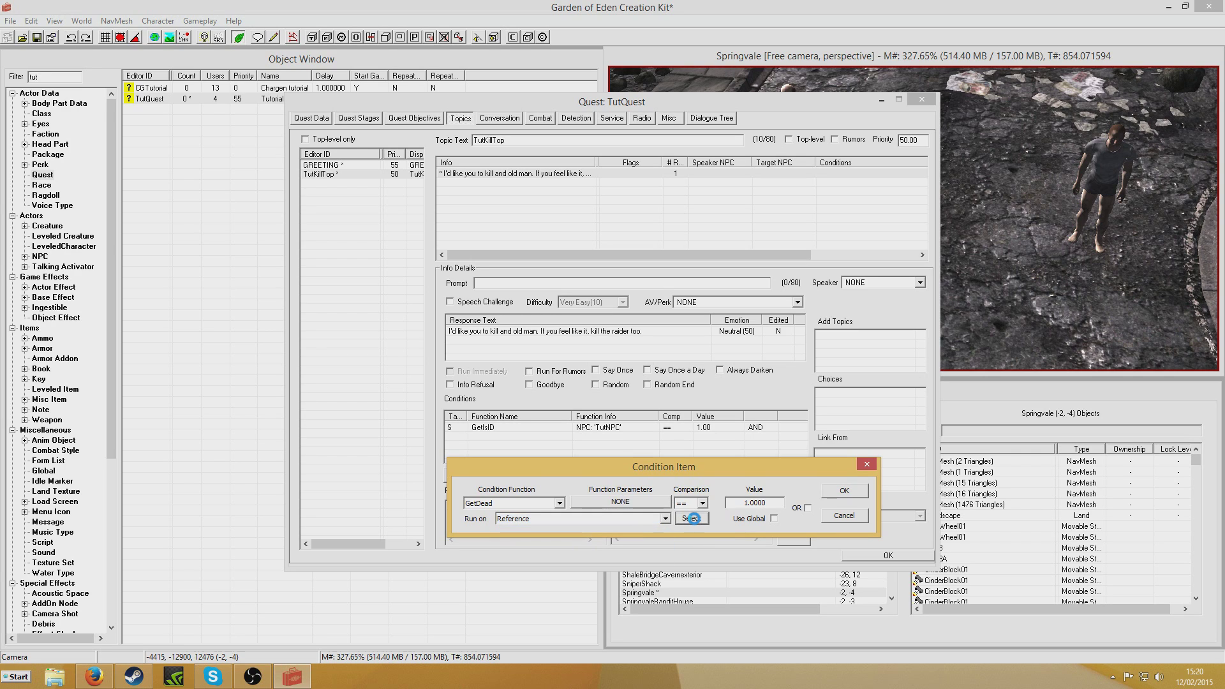
{"action": "left_click", "coordinate": [539, 508]}
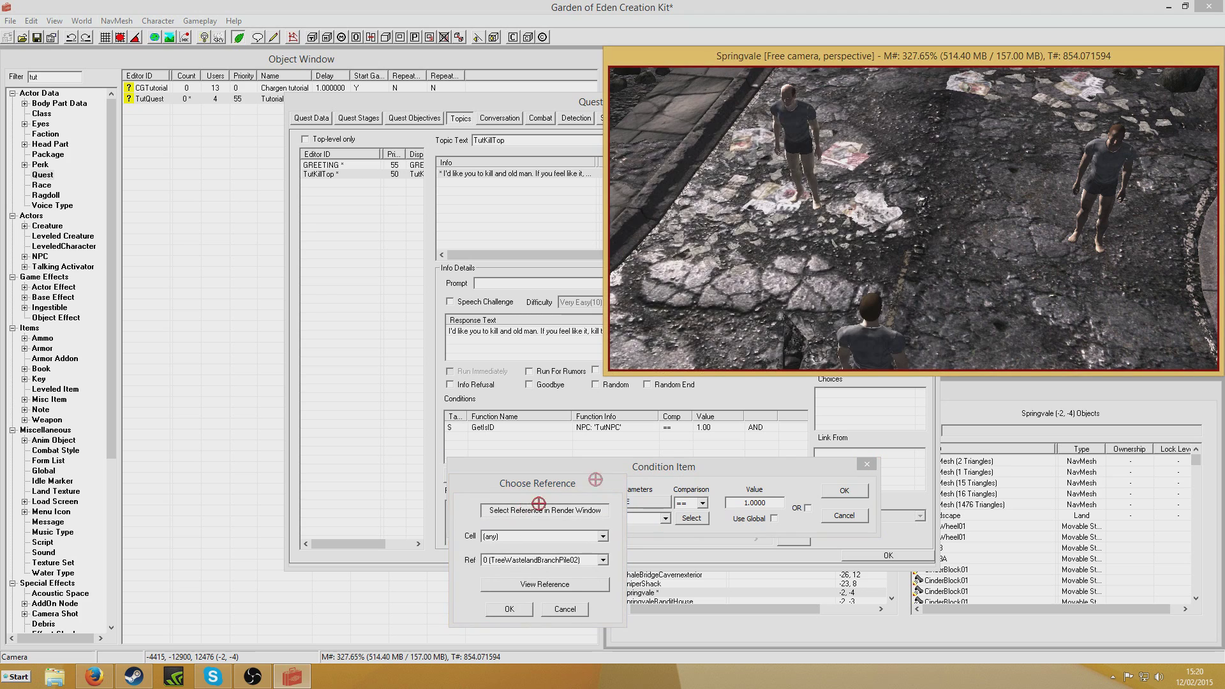
{"action": "double_click", "coordinate": [792, 131]}
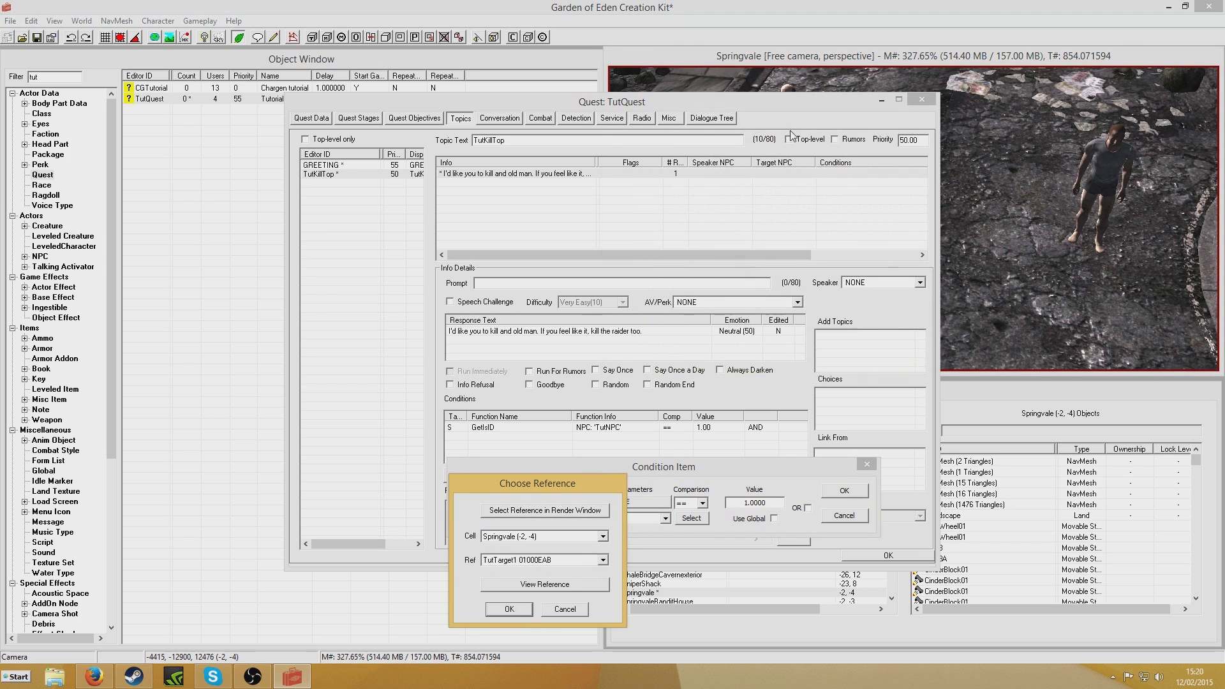
{"action": "left_click", "coordinate": [501, 609]}
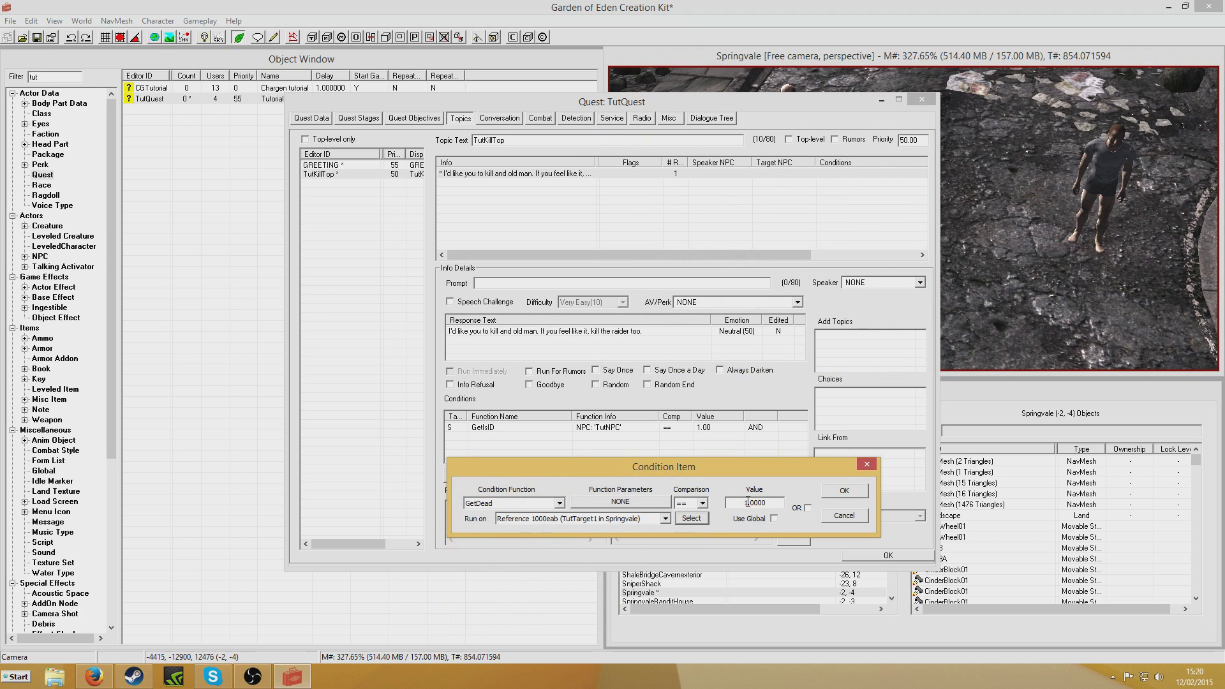
{"action": "left_click", "coordinate": [844, 491]}
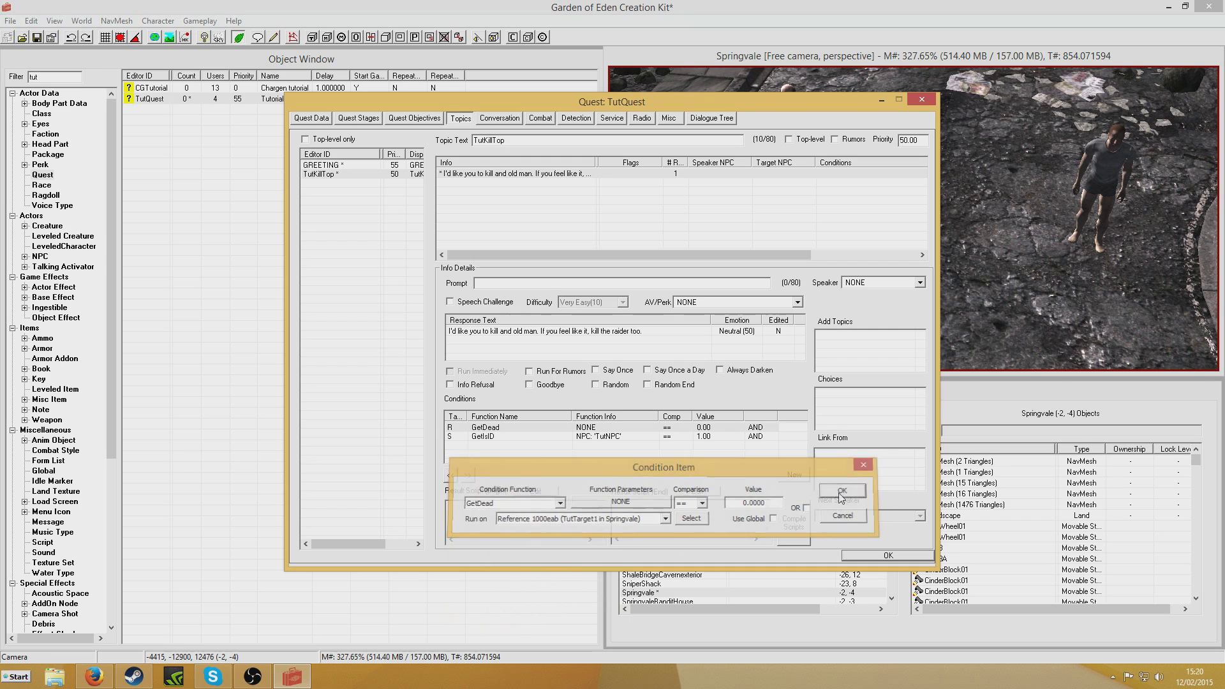
Add a second GetDead == 0 condition run on the TutTarget2 reference in Springvale, picked in the render window.
{"action": "right_click", "coordinate": [609, 448]}
{"action": "left_click", "coordinate": [634, 455]}
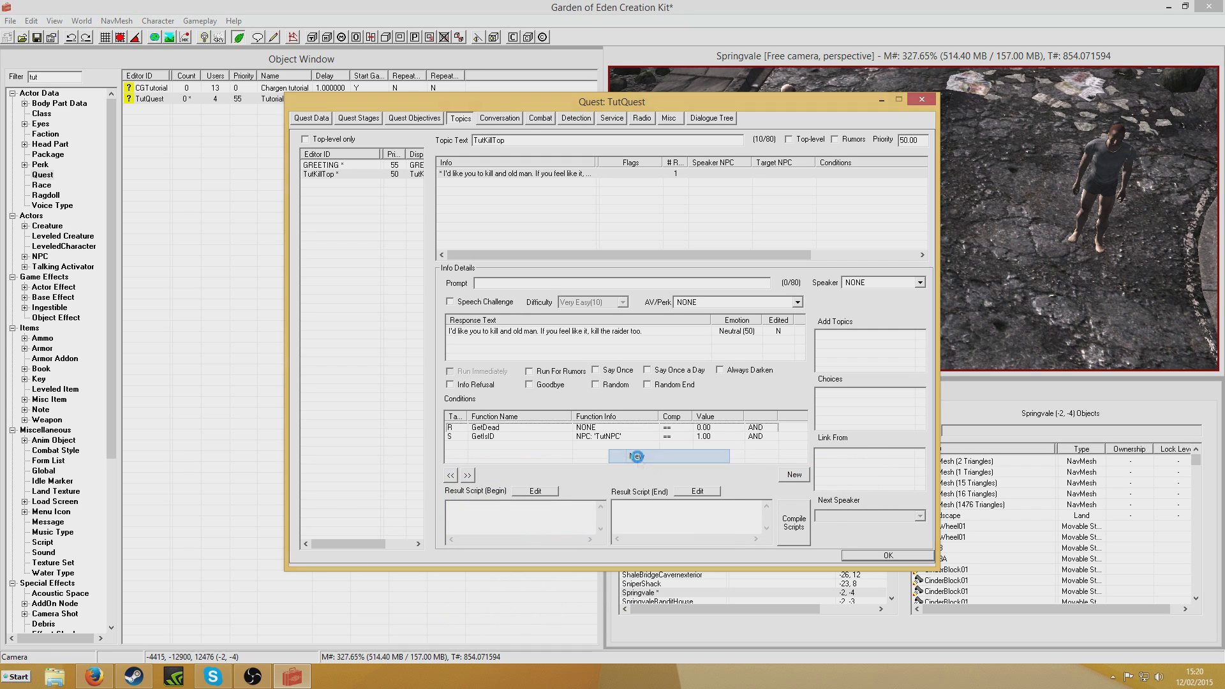
{"action": "type", "text": "GetDead"}
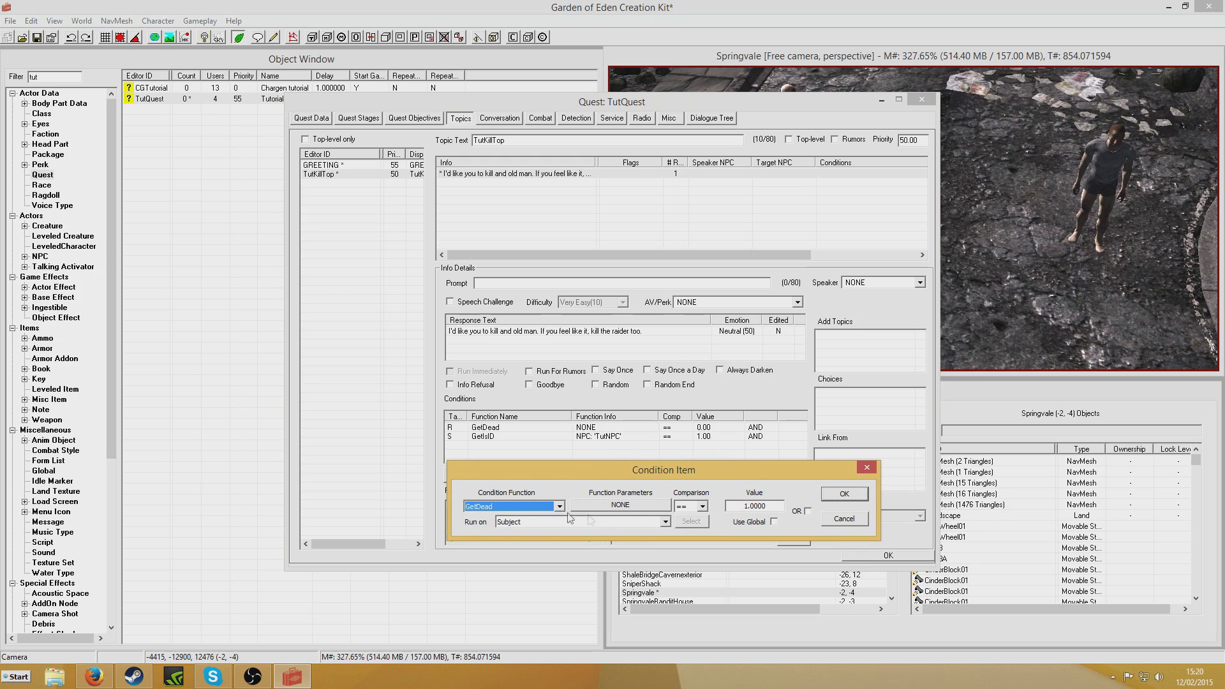
{"action": "left_click", "coordinate": [665, 522]}
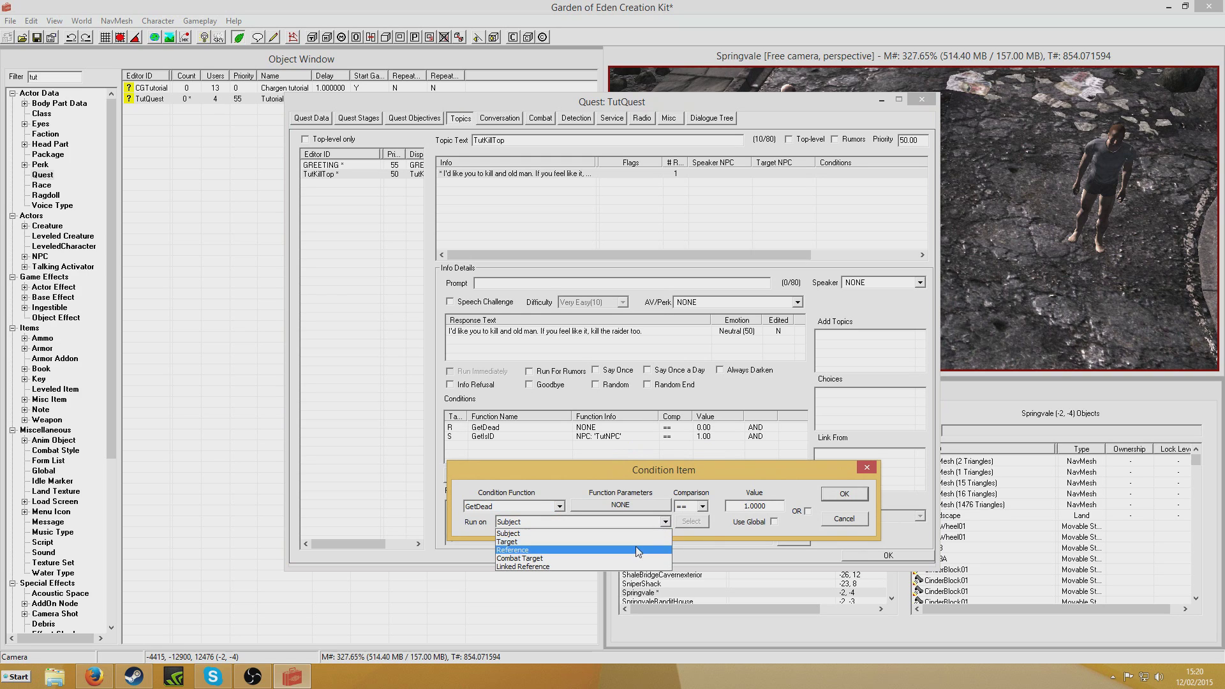
{"action": "left_click", "coordinate": [634, 549]}
{"action": "left_click", "coordinate": [691, 521]}
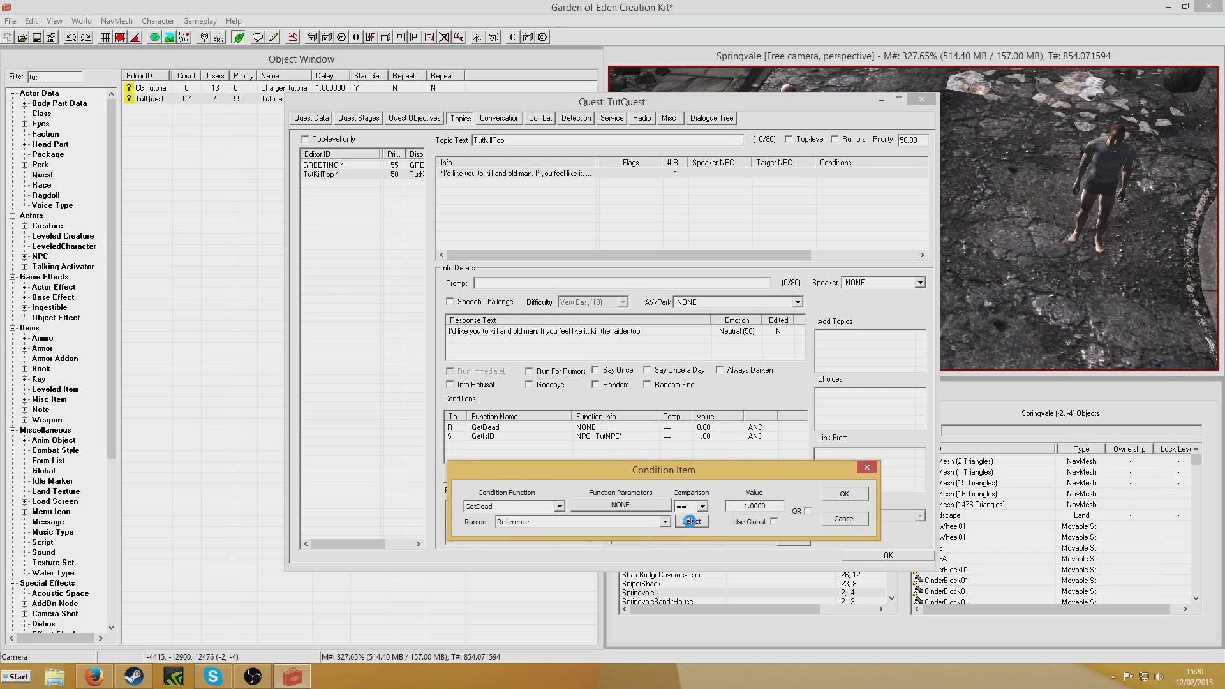
{"action": "left_click", "coordinate": [523, 513]}
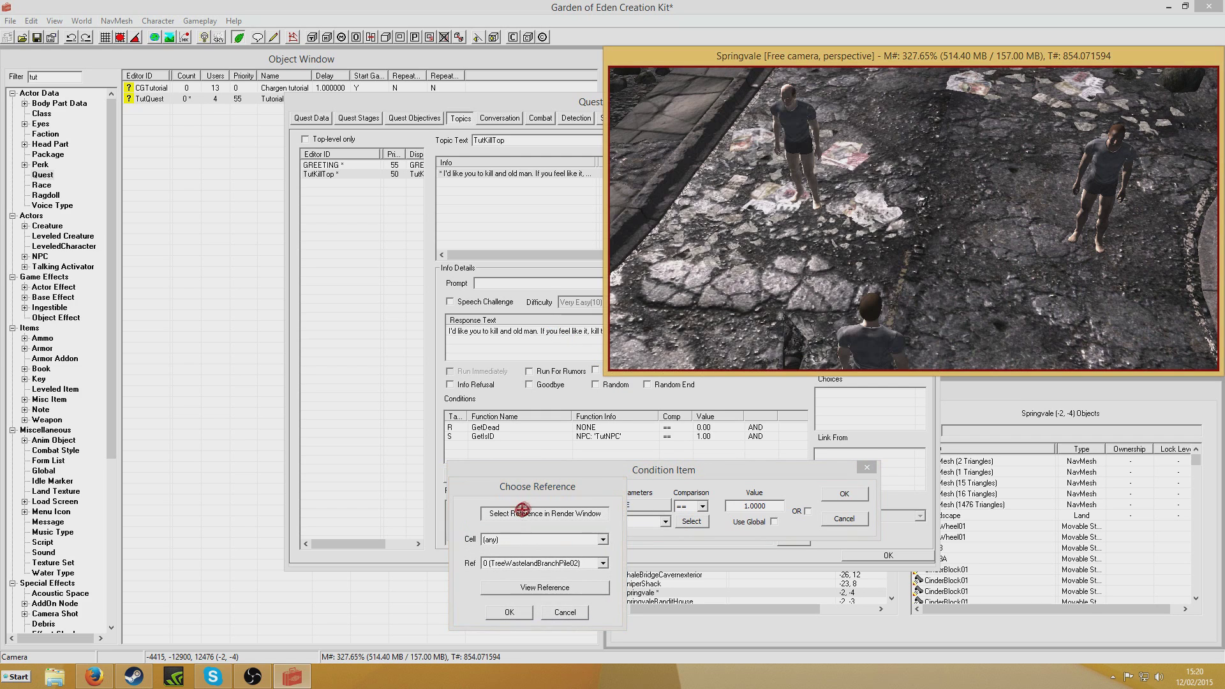
{"action": "double_click", "coordinate": [1104, 168]}
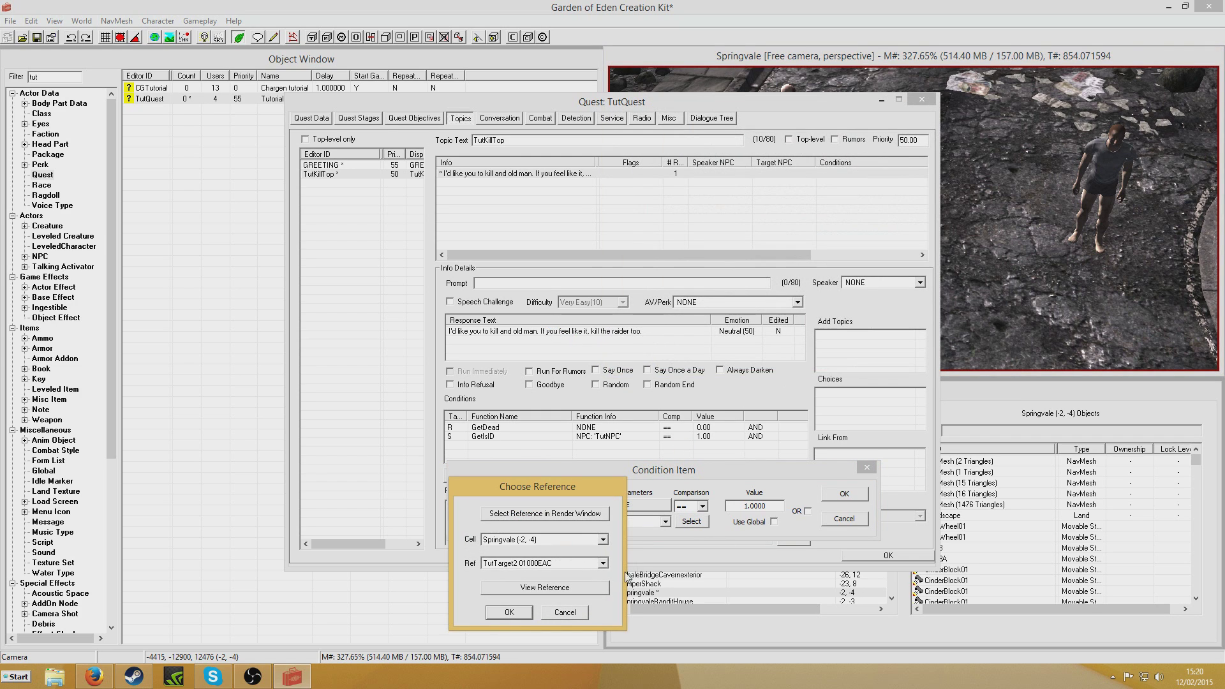
{"action": "left_click", "coordinate": [508, 612]}
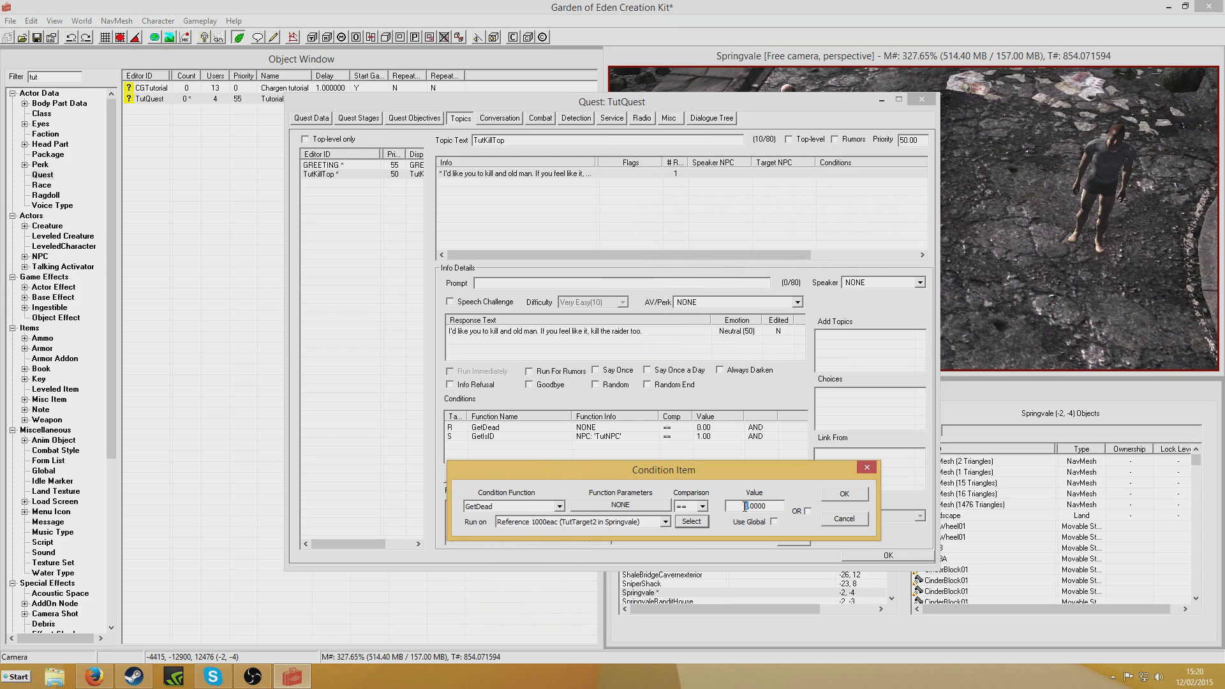
{"action": "left_click", "coordinate": [829, 497]}
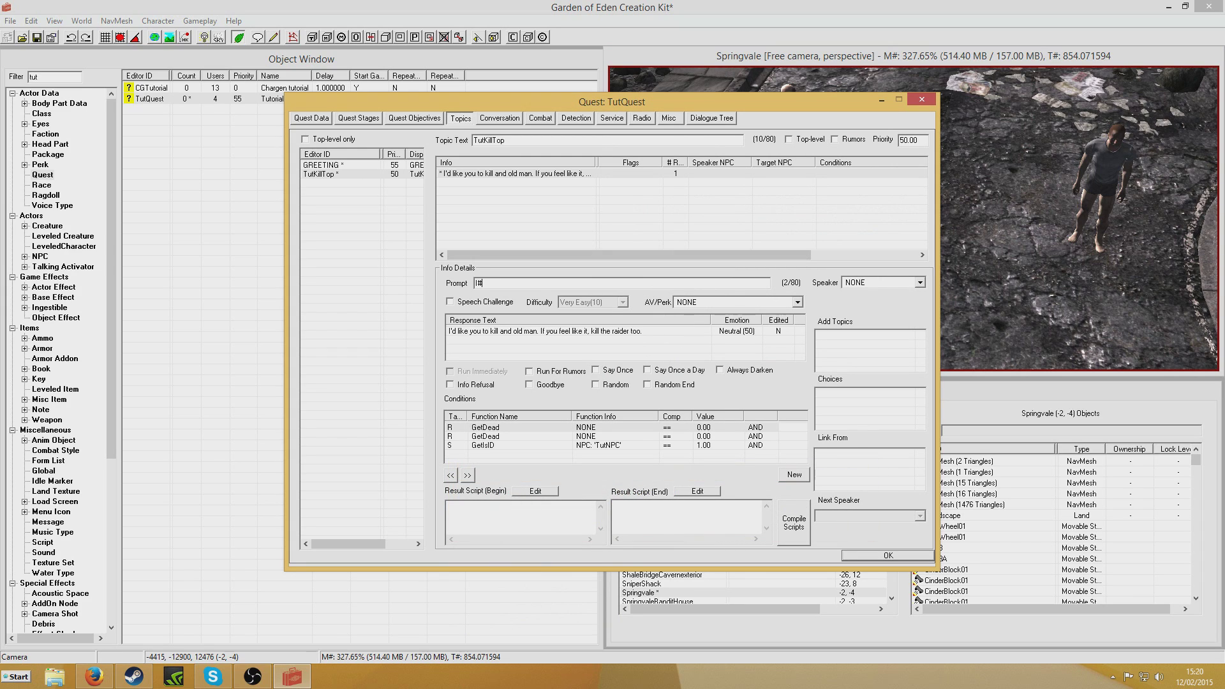
Give the info the prompt "I'll do it", flag it Goodbye, and enter the end result script "SetStage TutQuest 10".
{"action": "type", "text": "I'll do it"}
{"action": "left_click", "coordinate": [531, 386]}
{"action": "left_click", "coordinate": [645, 527]}
{"action": "type", "text": "SetStage TutQuest 10"}
Check the stage 10 script, add "SetObjectiveDisplayed TutQuest 15 1" to the TutKillTop info's end result script, and compile it.
{"action": "left_click", "coordinate": [358, 118]}
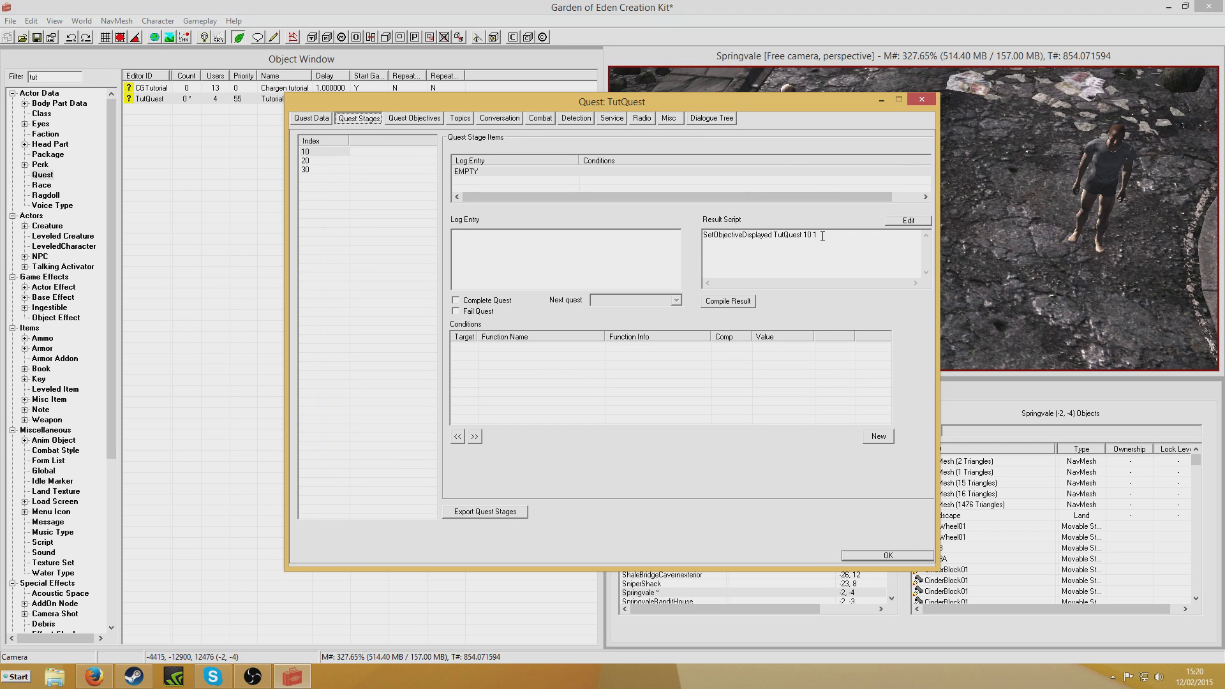
{"action": "left_click", "coordinate": [455, 119]}
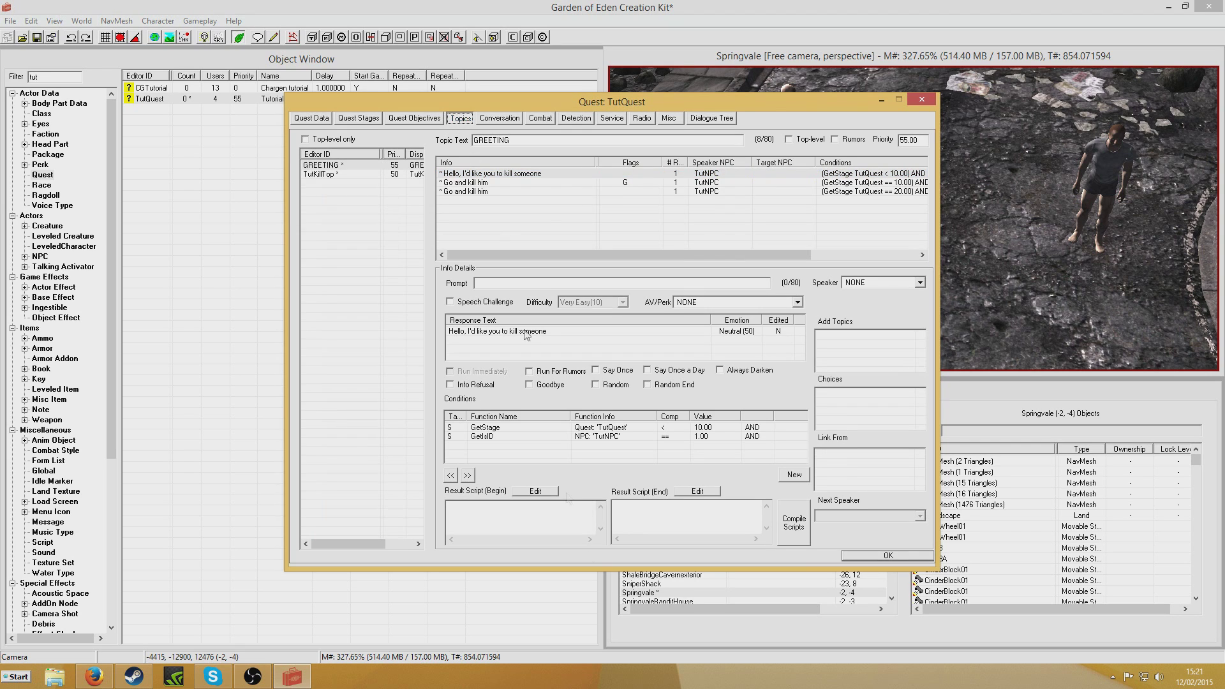
{"action": "left_click", "coordinate": [307, 175]}
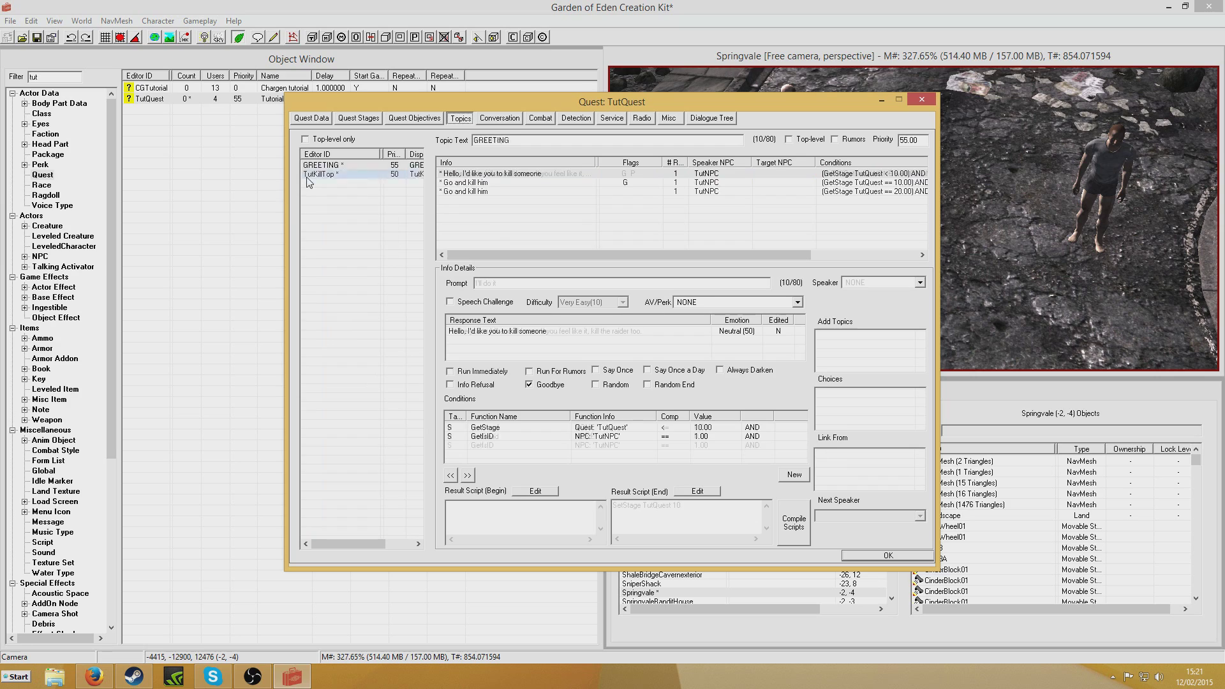
{"action": "left_click", "coordinate": [689, 505]}
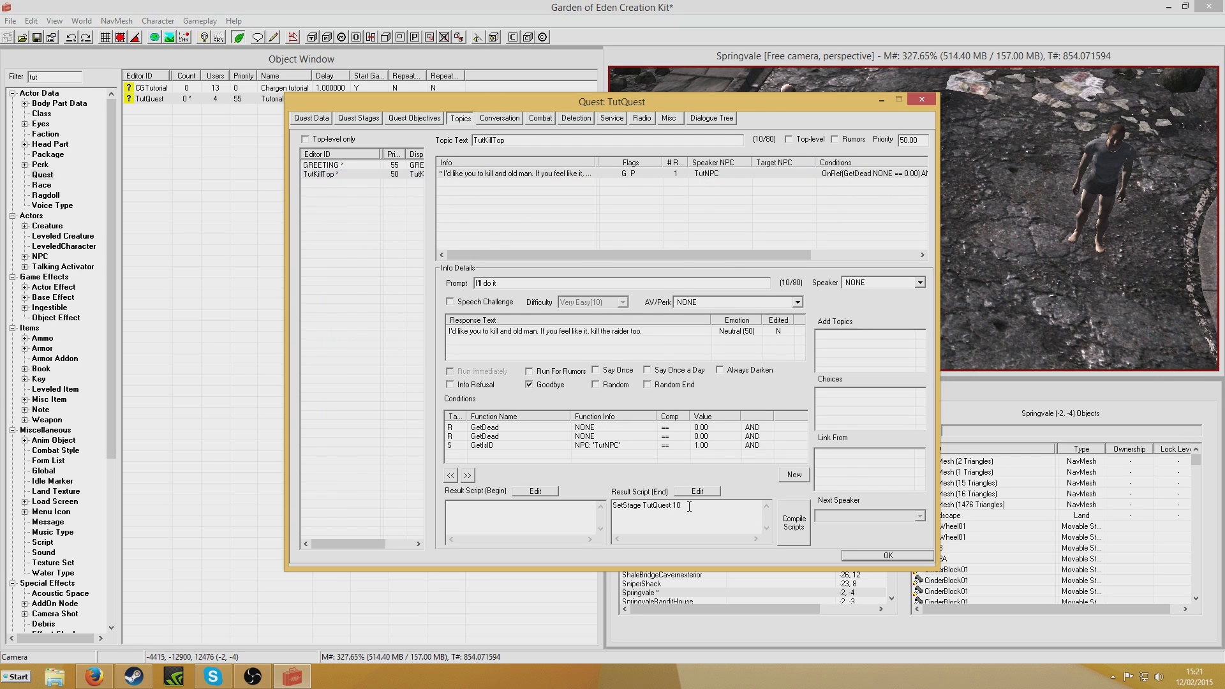
{"action": "type", "text": "SetObjectiveDisplayed Tu"}
{"action": "key", "text": "Left"}
{"action": "key", "text": "Left"}
{"action": "left_click", "coordinate": [785, 526]}
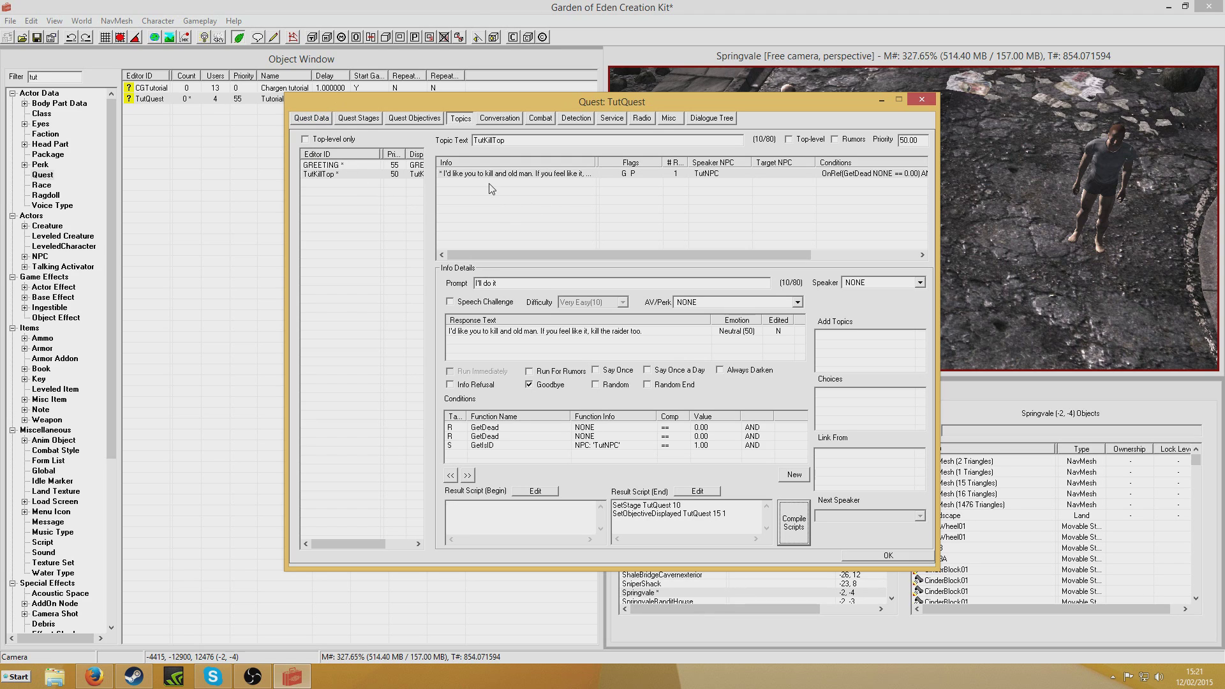
Create a second info in TutKillTop with the response text "That was lucky, have some money".
{"action": "right_click", "coordinate": [511, 200]}
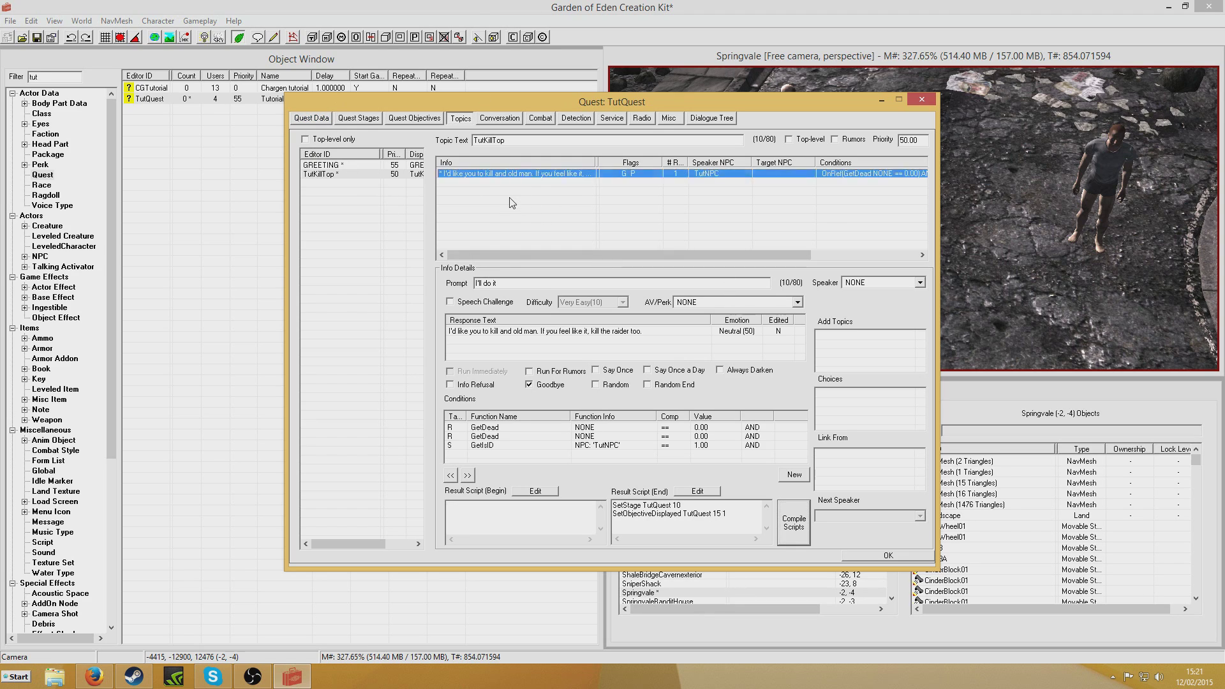
{"action": "left_click", "coordinate": [552, 207]}
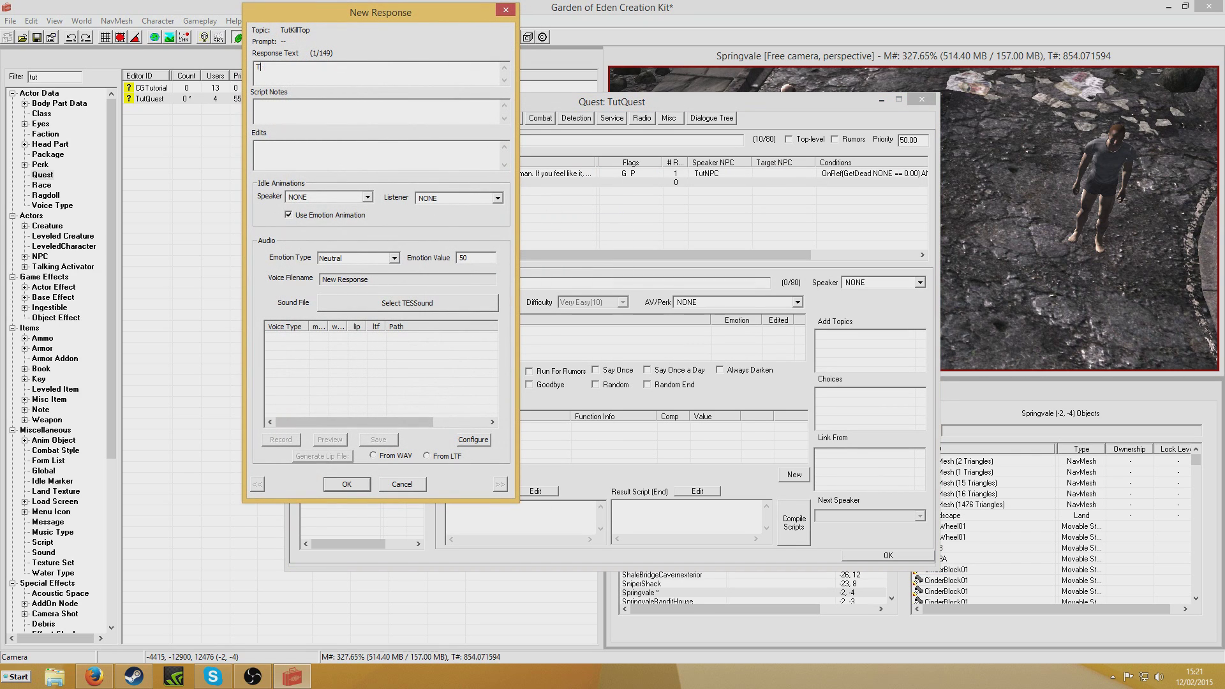
{"action": "type", "text": "That was lucky, have some money"}
{"action": "key", "text": "Return"}
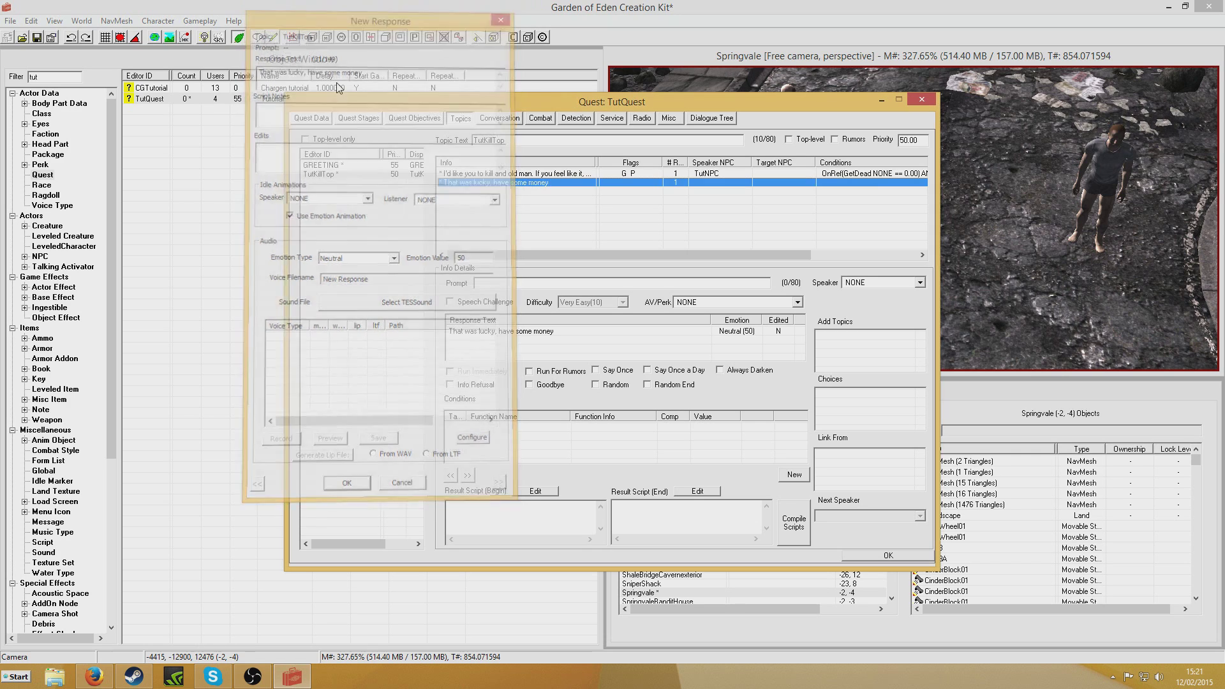
Copy all conditions from the first TutKillTop info and paste them into the "That was lucky, have some money" info.
{"action": "right_click", "coordinate": [629, 441]}
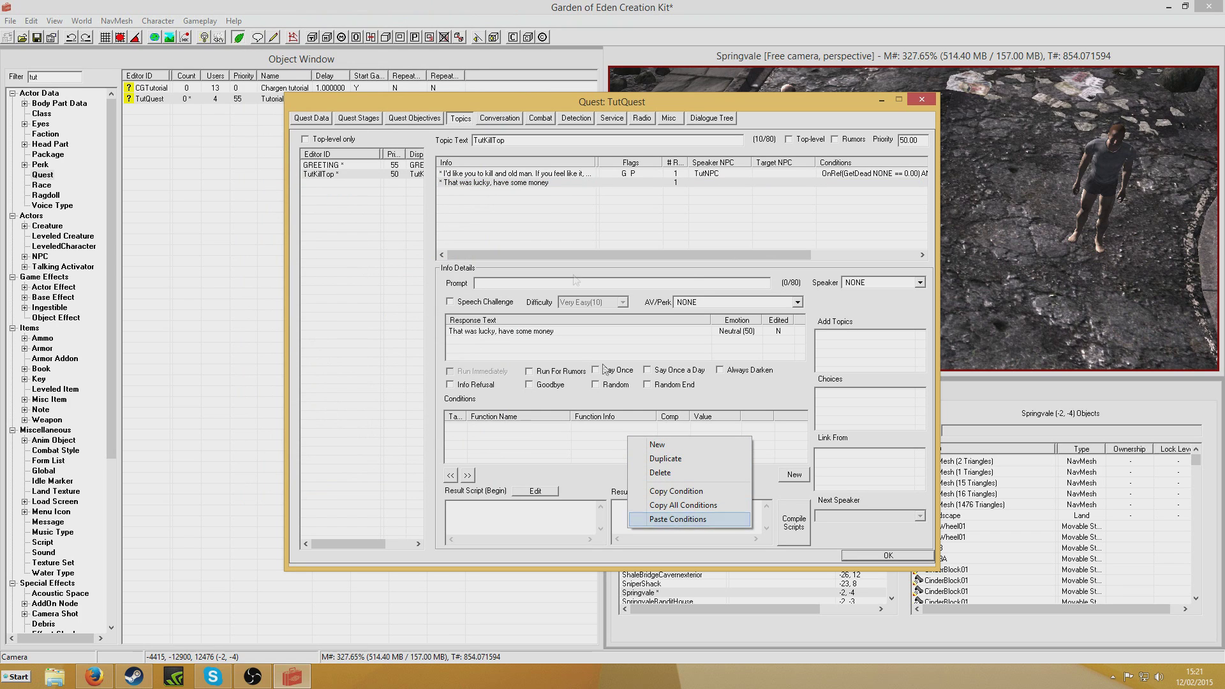
{"action": "left_click", "coordinate": [544, 175]}
{"action": "right_click", "coordinate": [588, 454]}
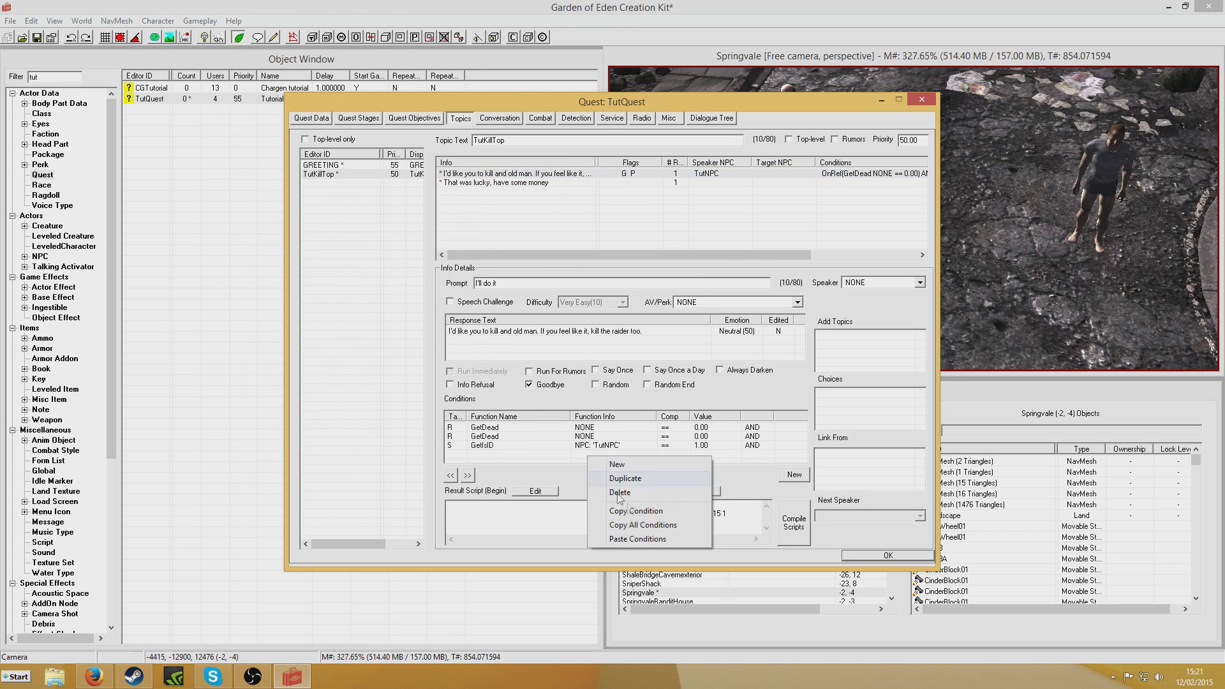
{"action": "left_click", "coordinate": [634, 533]}
{"action": "left_click", "coordinate": [504, 182]}
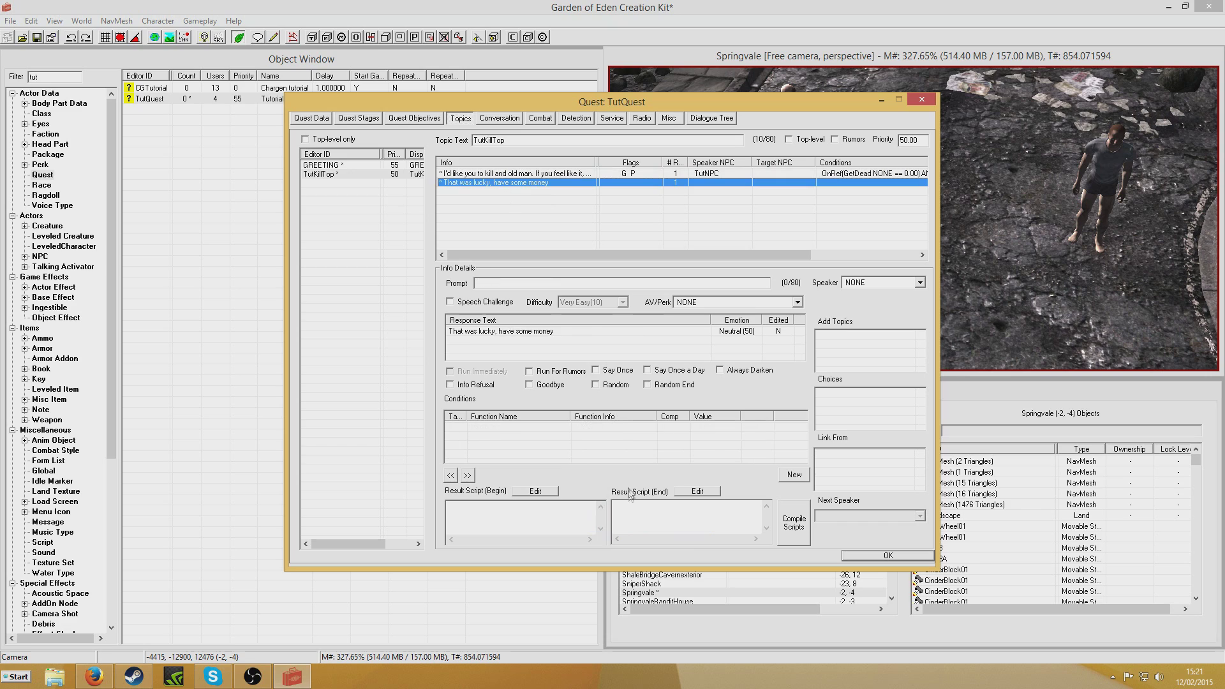
{"action": "right_click", "coordinate": [595, 433]}
{"action": "left_click", "coordinate": [643, 515]}
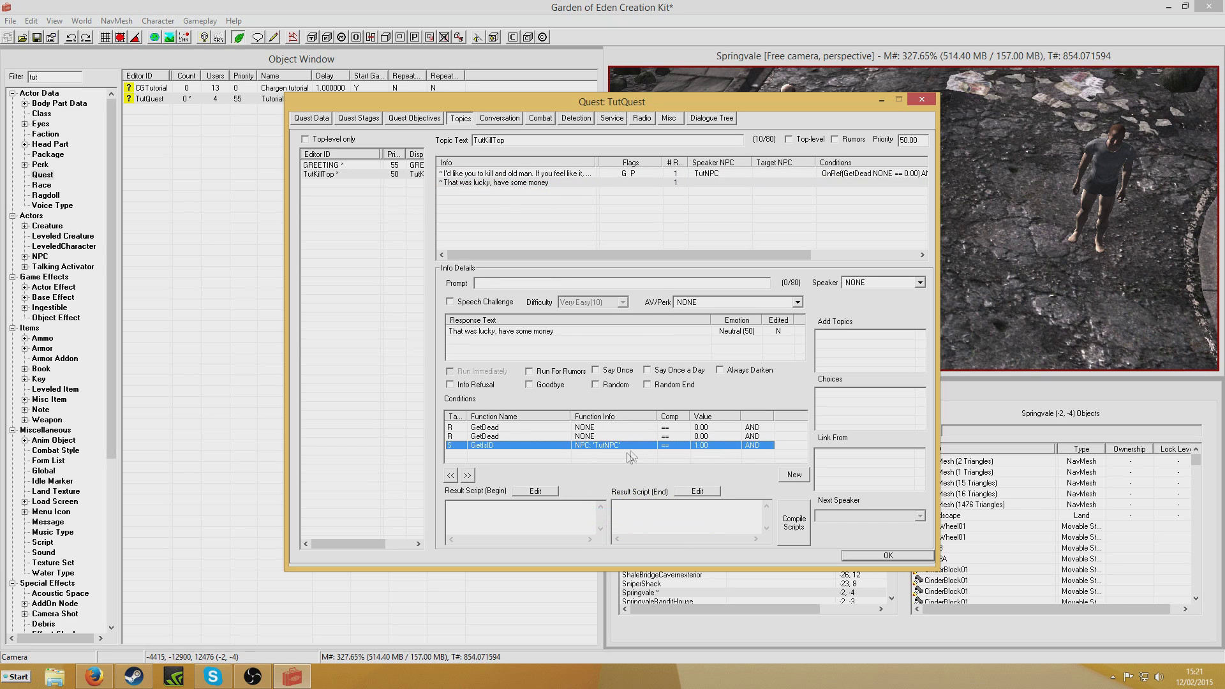
Set the info's GetDead condition for TutTarget1 to 1, and enter and compile the end result script "SetStage TutQuest 30".
{"action": "double_click", "coordinate": [608, 426]}
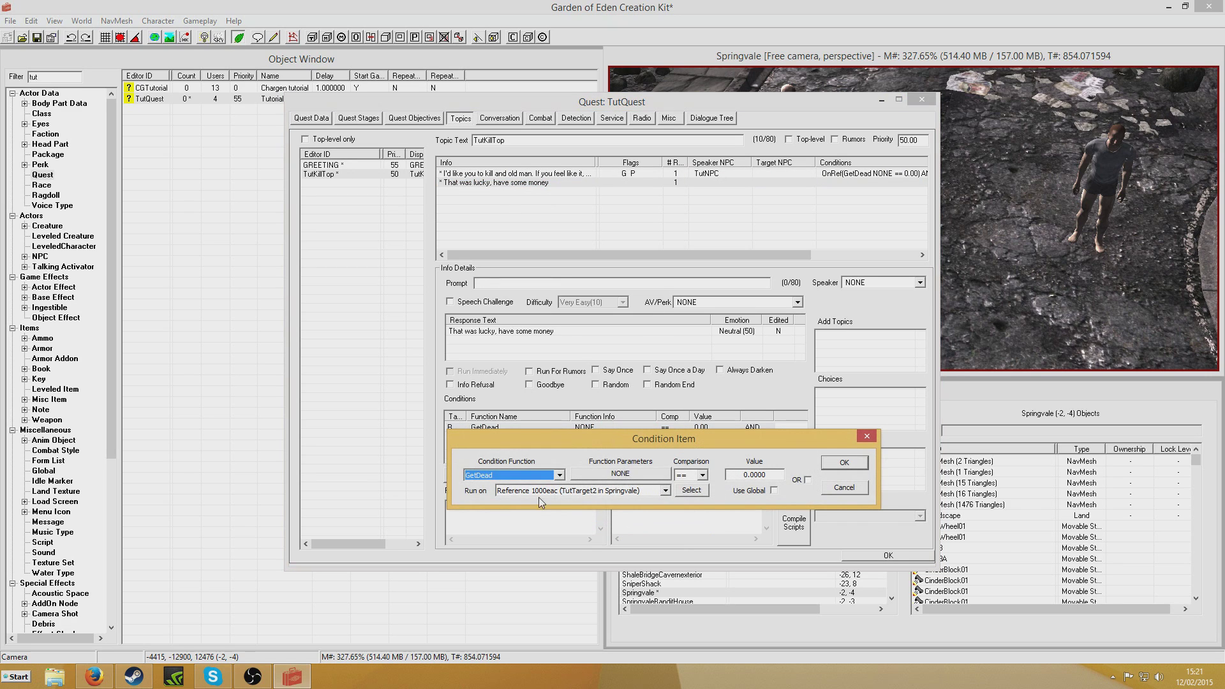
{"action": "left_click", "coordinate": [858, 487]}
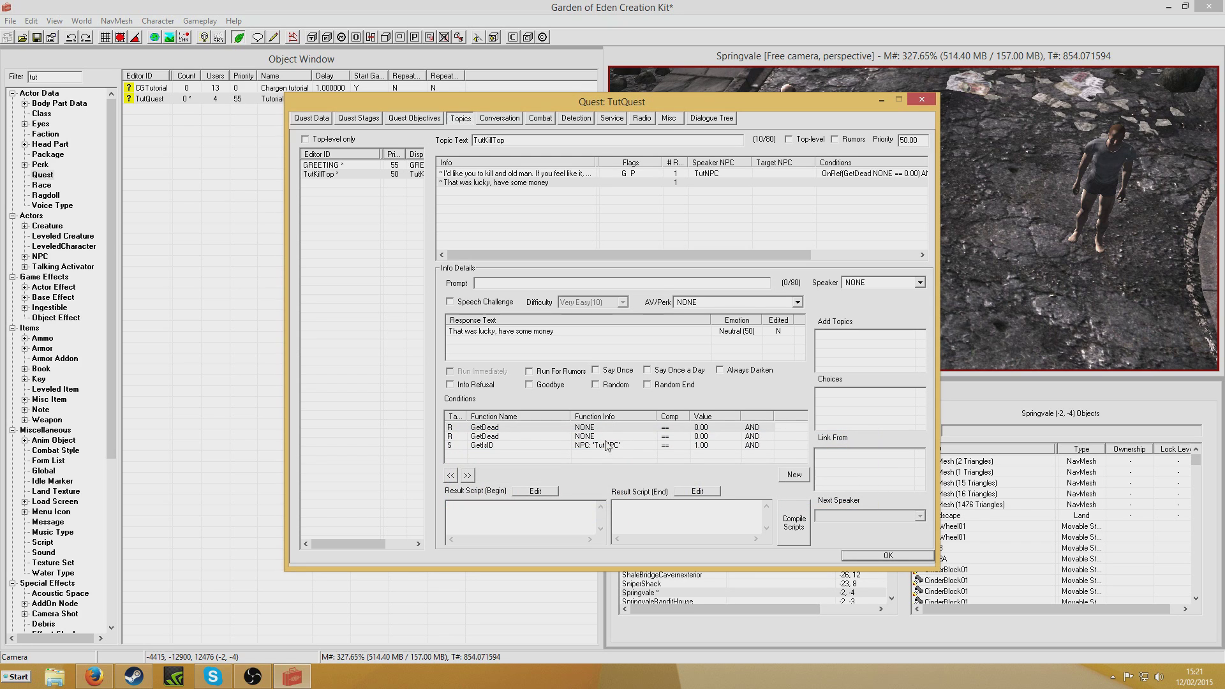
{"action": "double_click", "coordinate": [604, 436]}
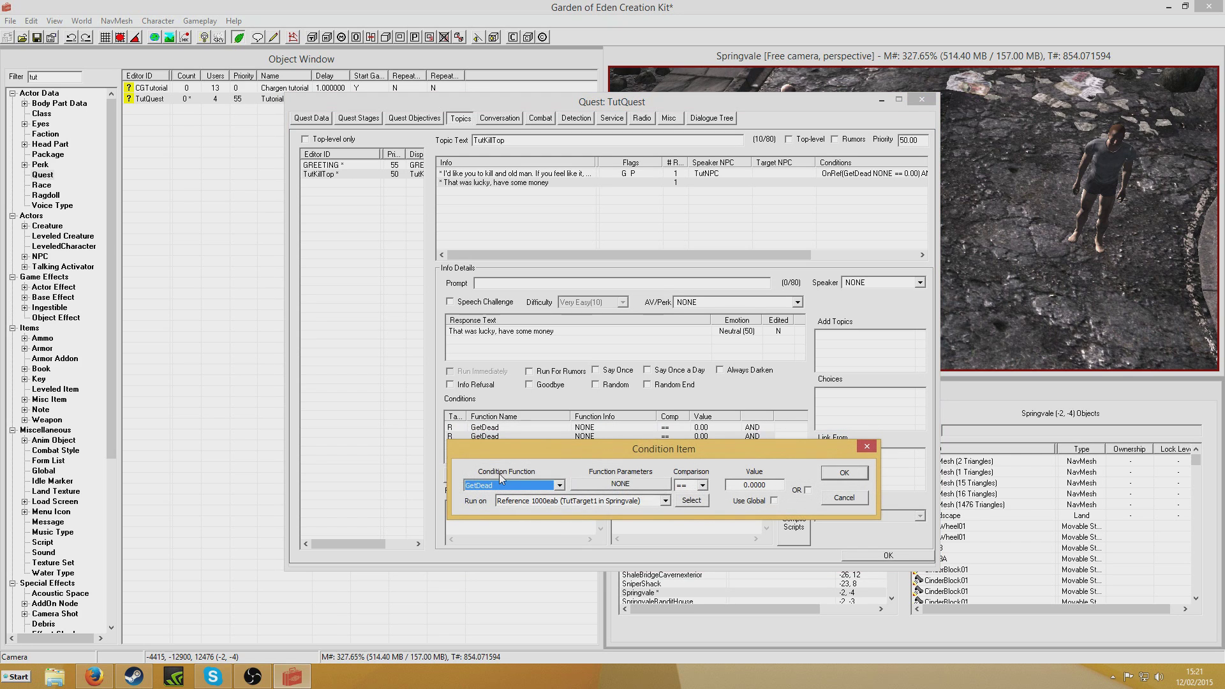
{"action": "double_click", "coordinate": [749, 485]}
{"action": "type", "text": "1"}
{"action": "left_click", "coordinate": [841, 473]}
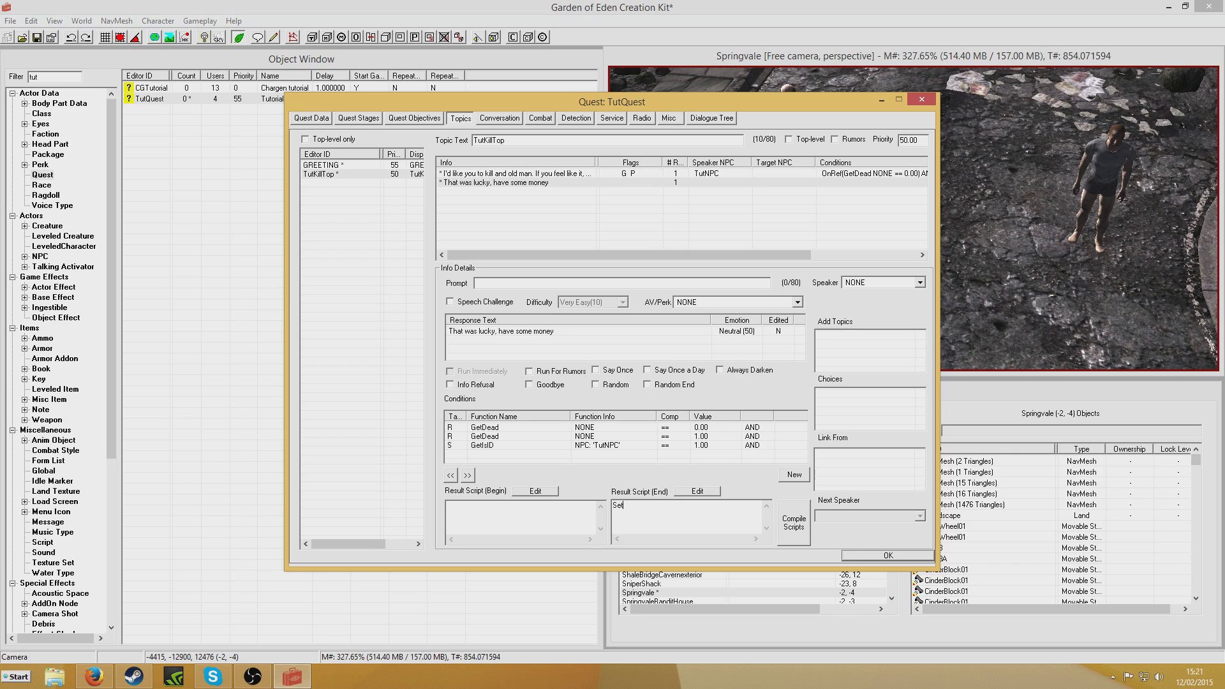
{"action": "type", "text": "age TutQuest 30"}
{"action": "left_click", "coordinate": [794, 523]}
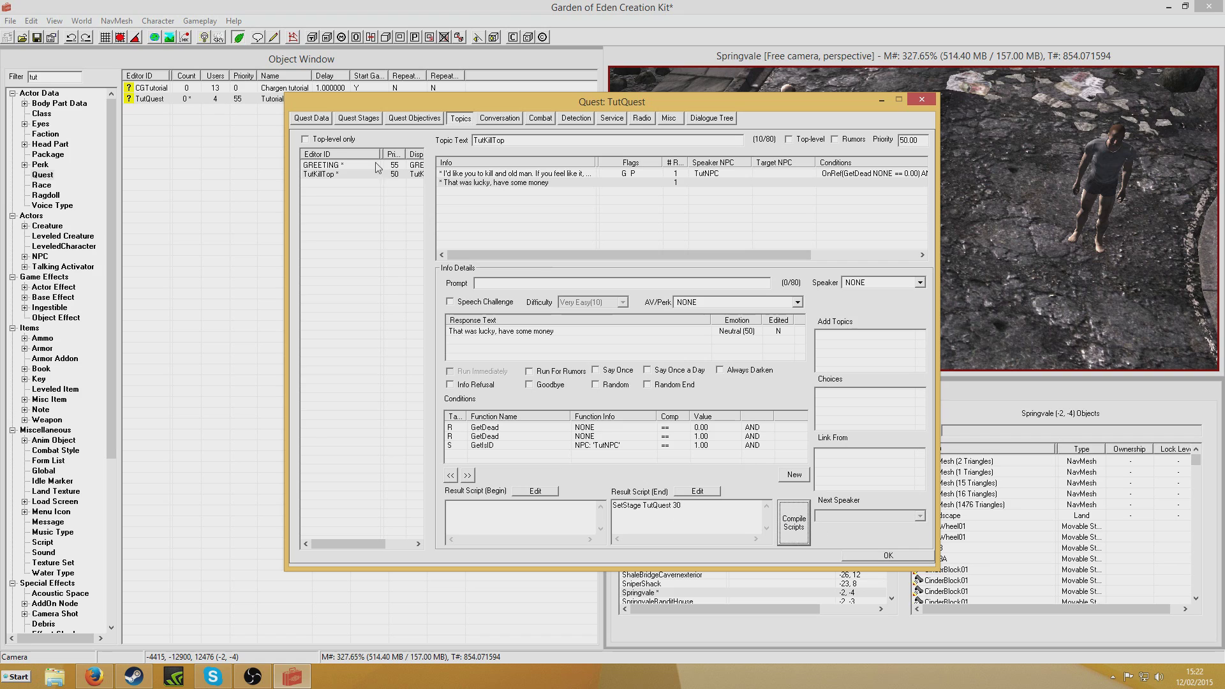
Add "Player.additem caps001 200" to the result script of quest stage 30 and compile it.
{"action": "left_click", "coordinate": [357, 118]}
{"action": "left_click", "coordinate": [758, 243]}
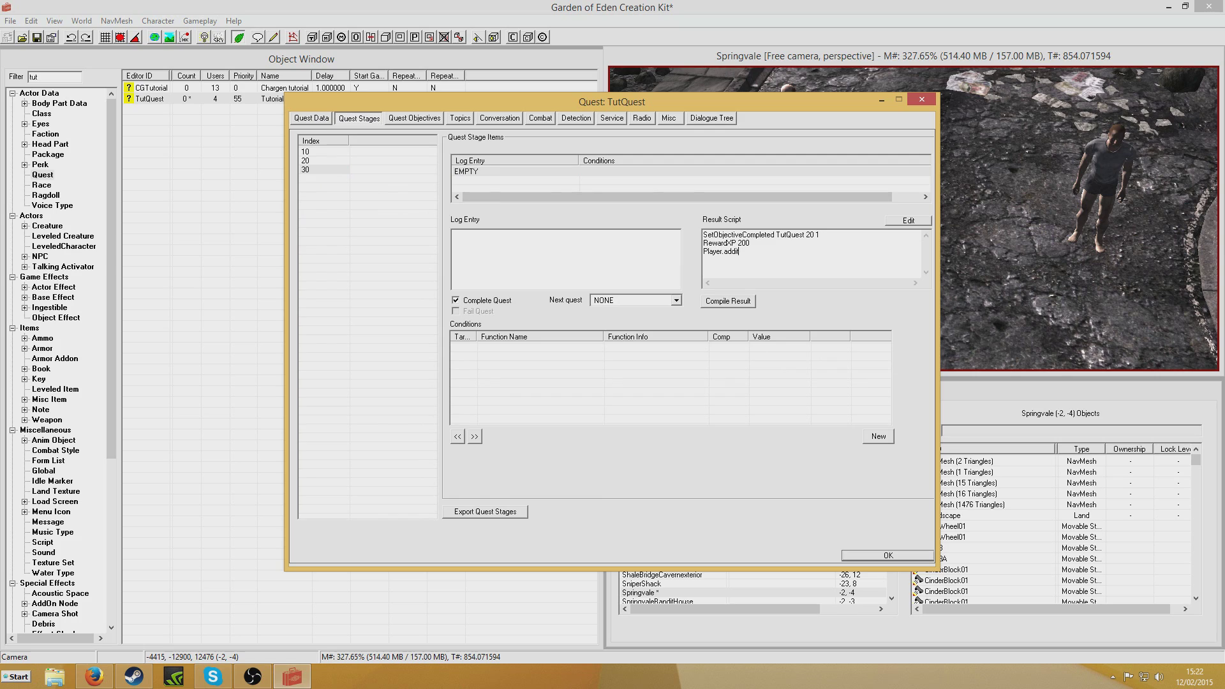
{"action": "type", "text": "em caps001 200"}
{"action": "left_click", "coordinate": [731, 305]}
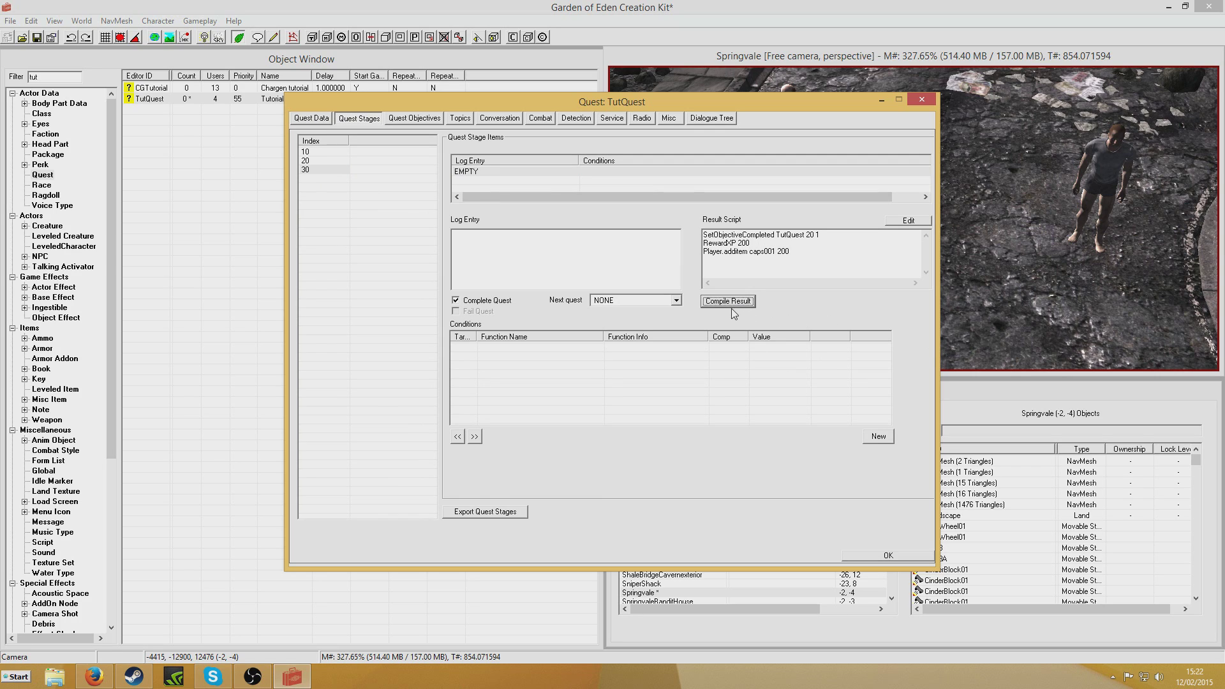
Create a third TutKillTop info with the response "That was really lucky. Have some money" and the prompt "I've already killed both of them".
{"action": "left_click", "coordinate": [453, 120]}
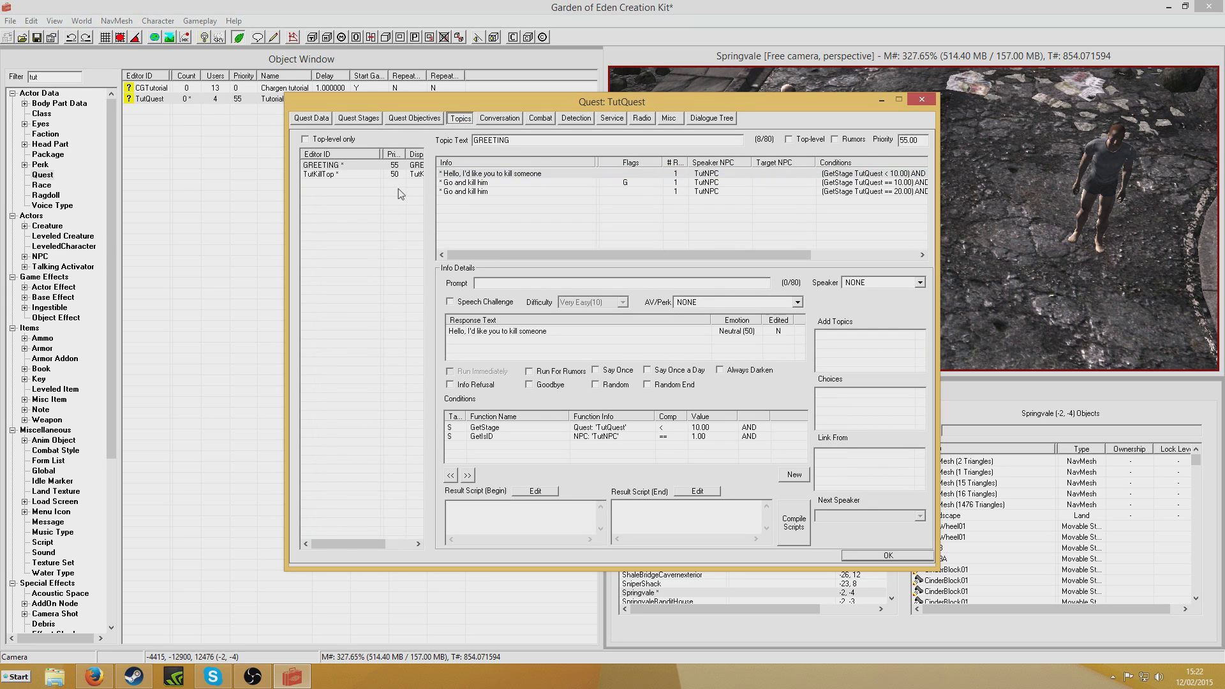
{"action": "left_click", "coordinate": [347, 175]}
{"action": "right_click", "coordinate": [478, 201]}
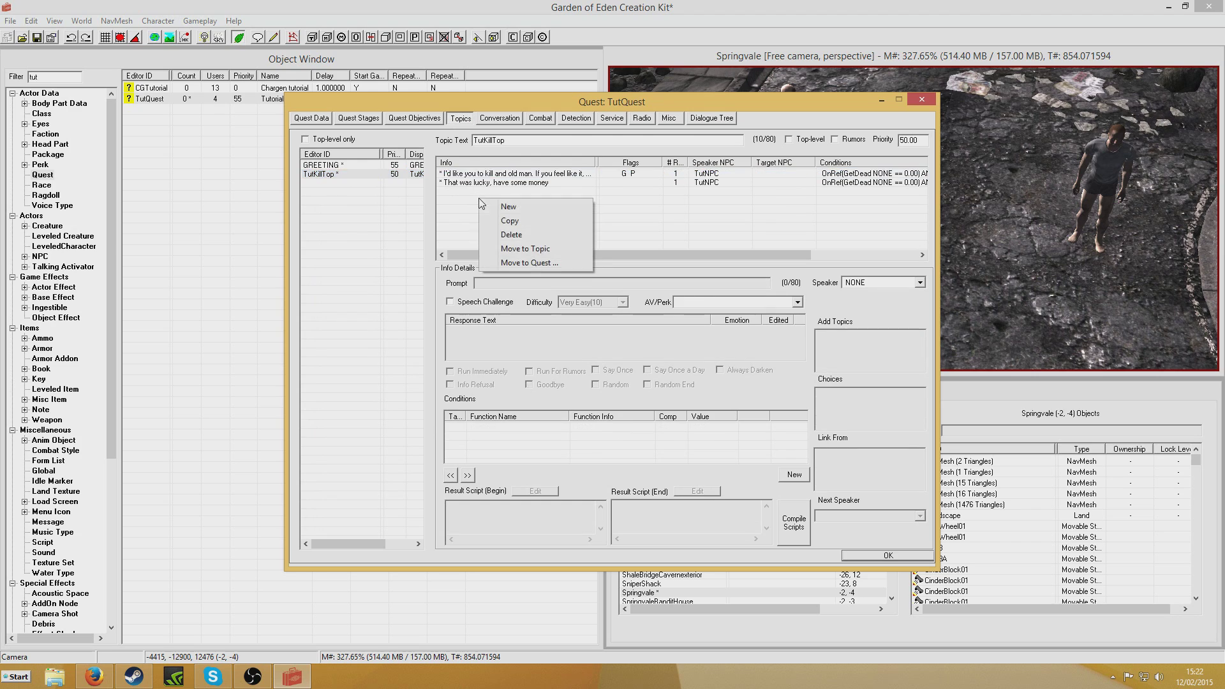
{"action": "left_click", "coordinate": [507, 206]}
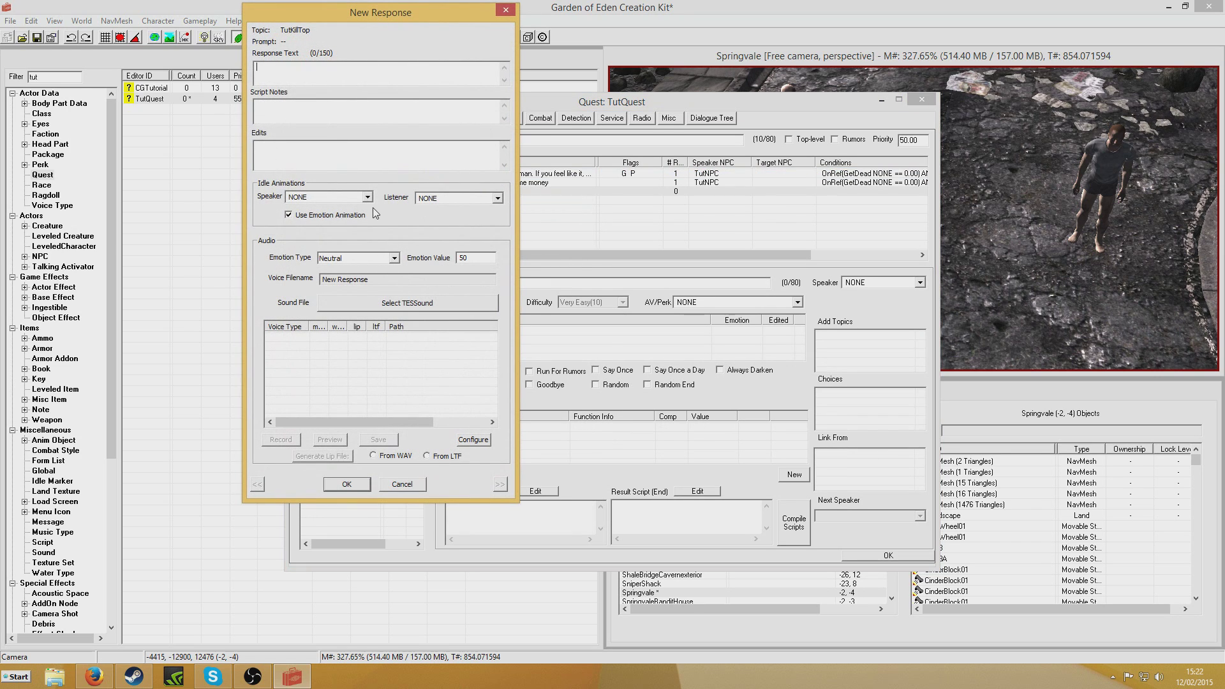
{"action": "type", "text": "That was really lucky. Have some money"}
{"action": "key", "text": "Return"}
{"action": "left_click", "coordinate": [484, 280]}
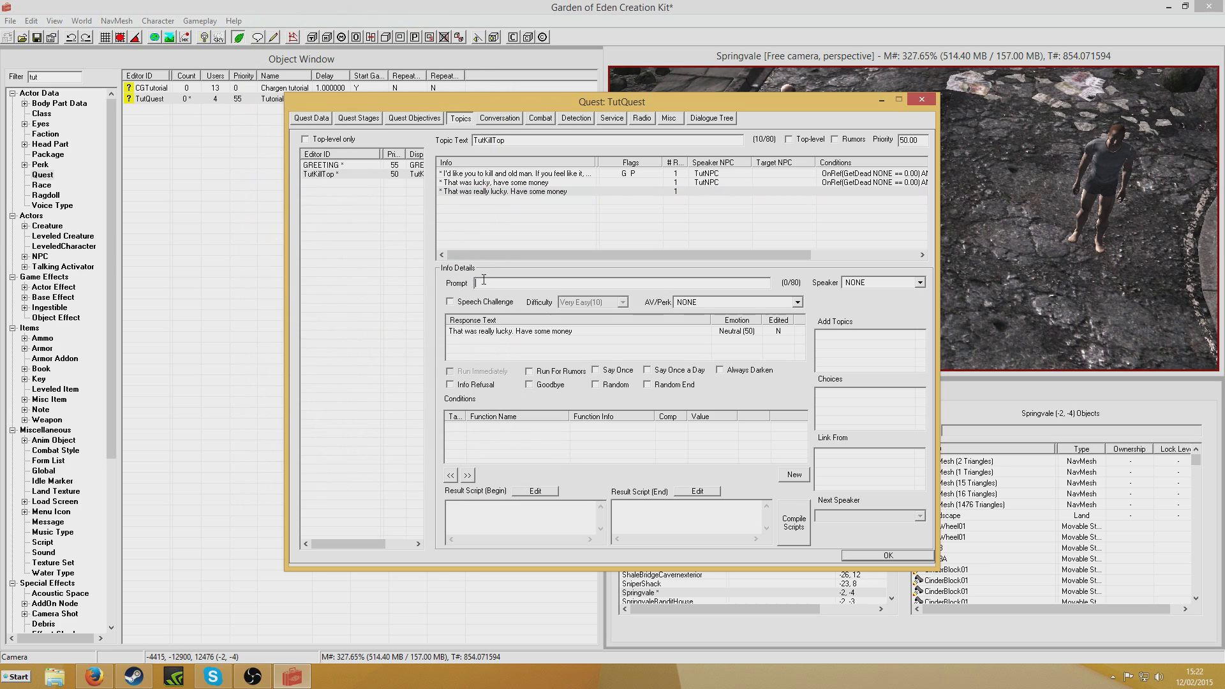
{"action": "type", "text": "I've already killed both of them"}
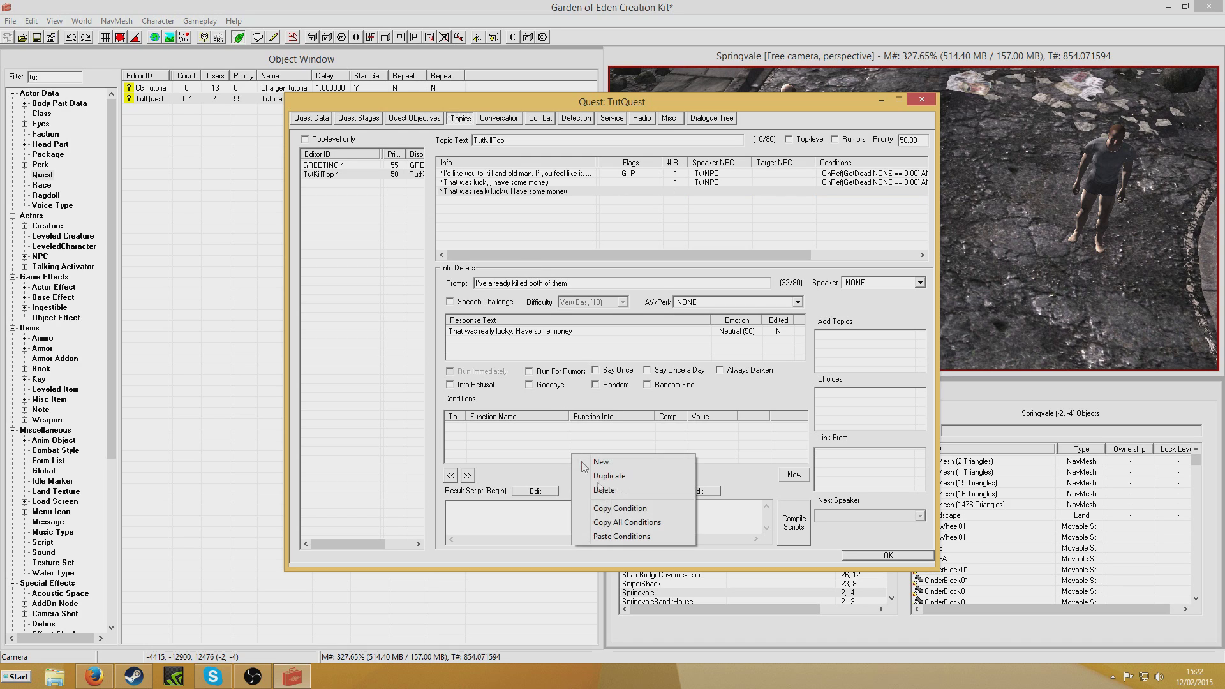
Paste the copied conditions into the third info and set the GetDead values for both TutTarget1 and TutTarget2 to 1.
{"action": "left_click", "coordinate": [632, 537]}
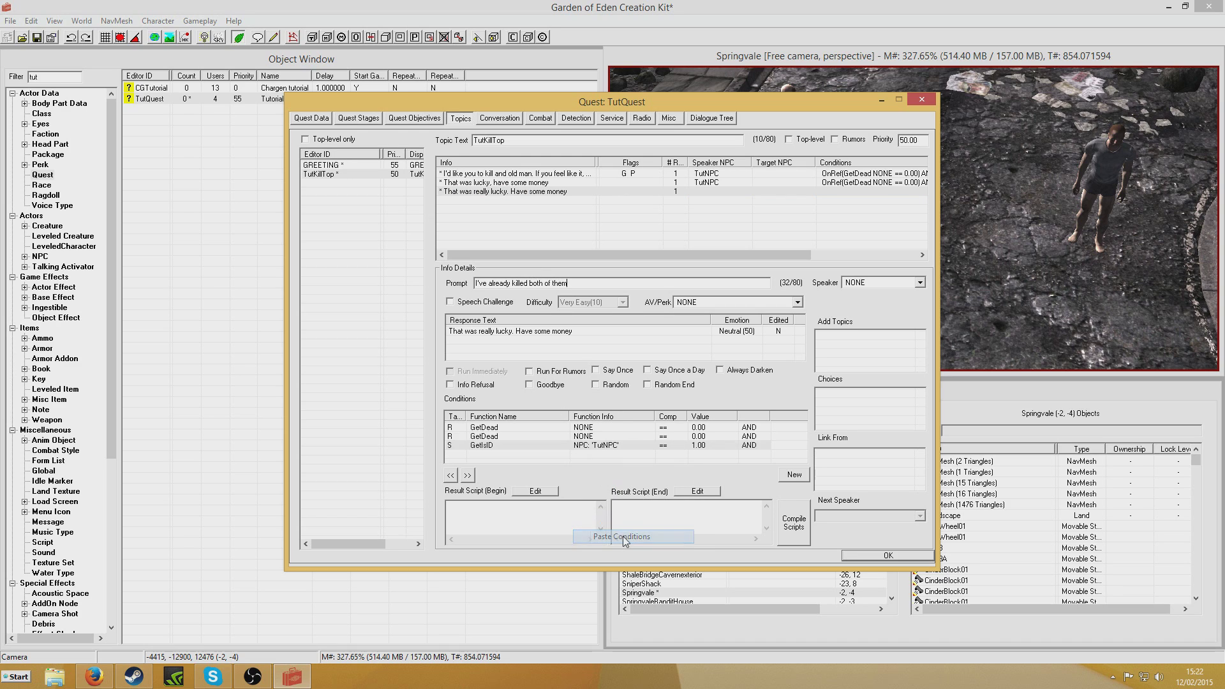
{"action": "double_click", "coordinate": [703, 436]}
{"action": "left_click", "coordinate": [744, 486]}
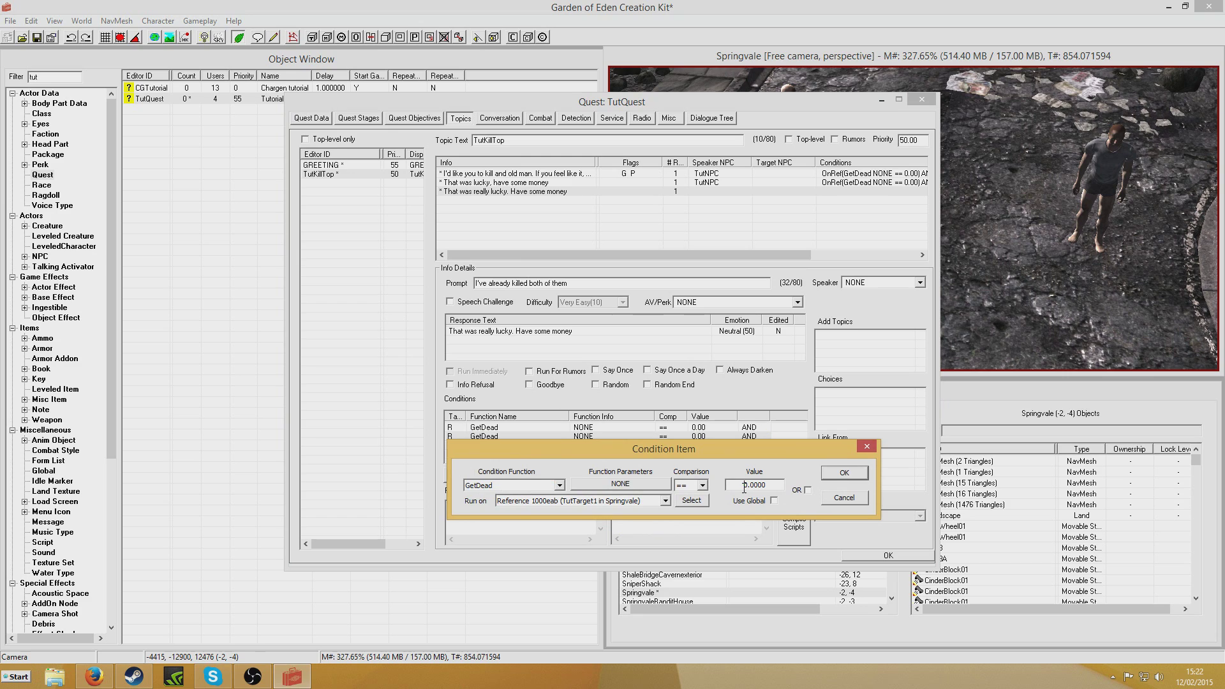
{"action": "left_click", "coordinate": [844, 472]}
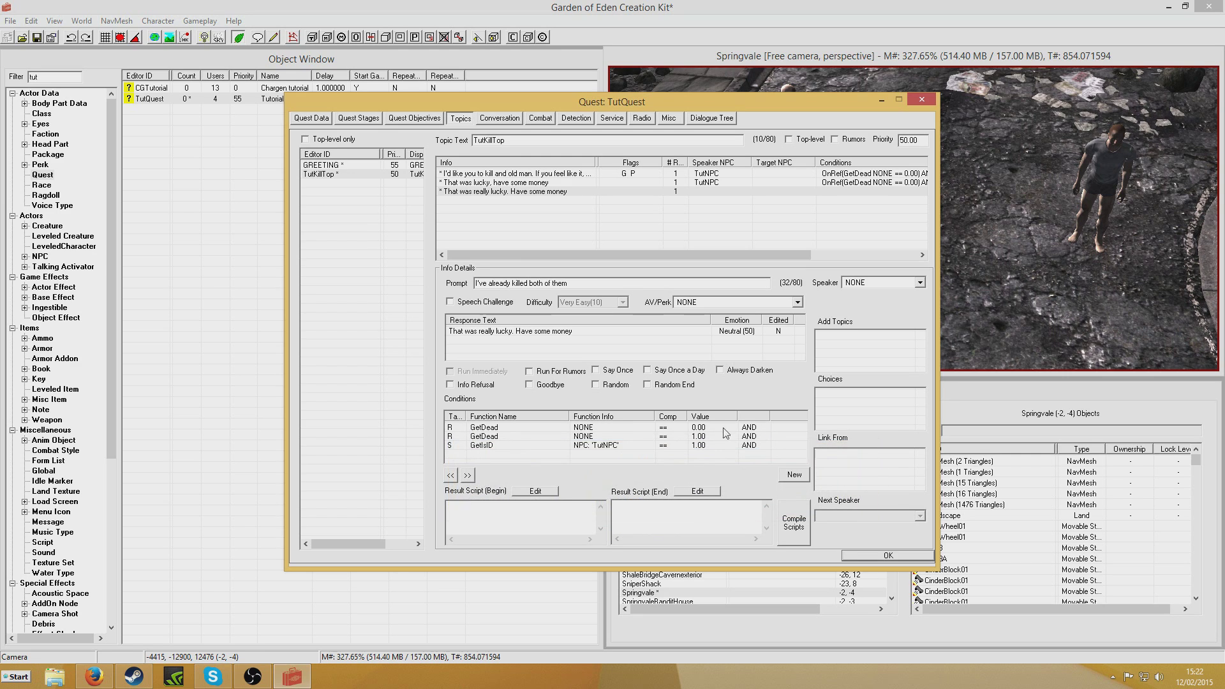
{"action": "double_click", "coordinate": [716, 428]}
{"action": "left_click", "coordinate": [745, 473]}
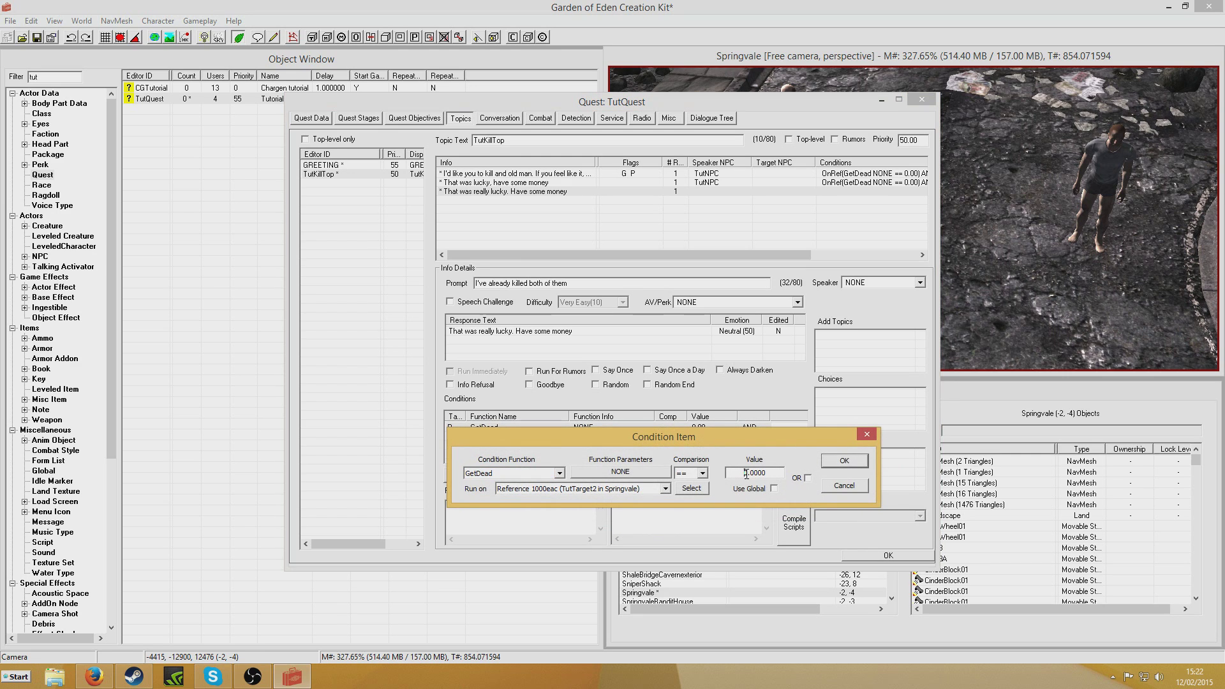
{"action": "type", "text": "1"}
{"action": "left_click", "coordinate": [843, 459]}
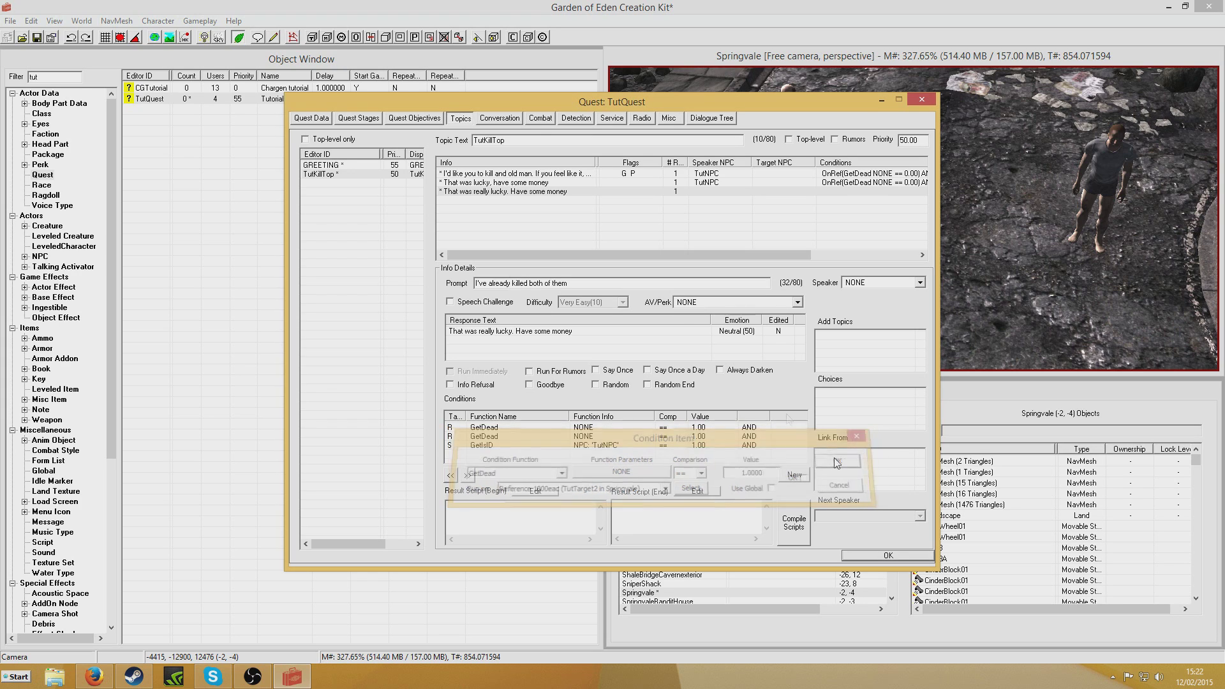
Add a GetStage TutQuest < 10 condition to the "I'll do it" info in TutKillTop.
{"action": "left_click", "coordinate": [551, 174]}
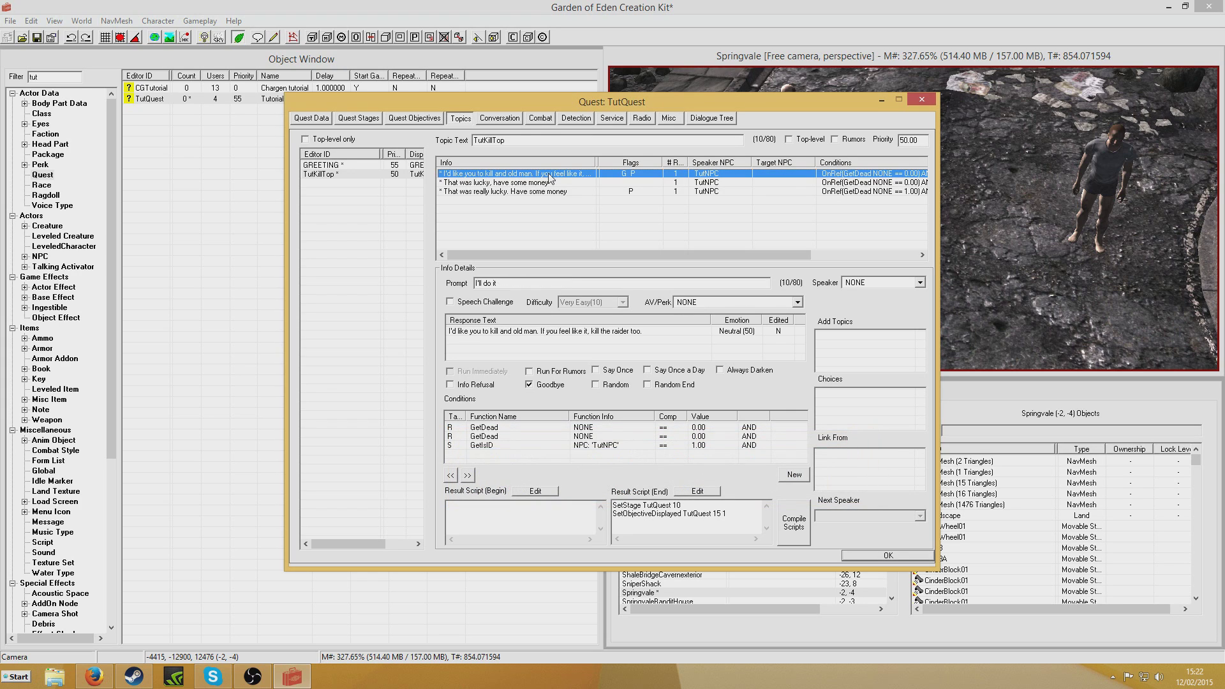
{"action": "right_click", "coordinate": [587, 456]}
{"action": "left_click", "coordinate": [613, 465]}
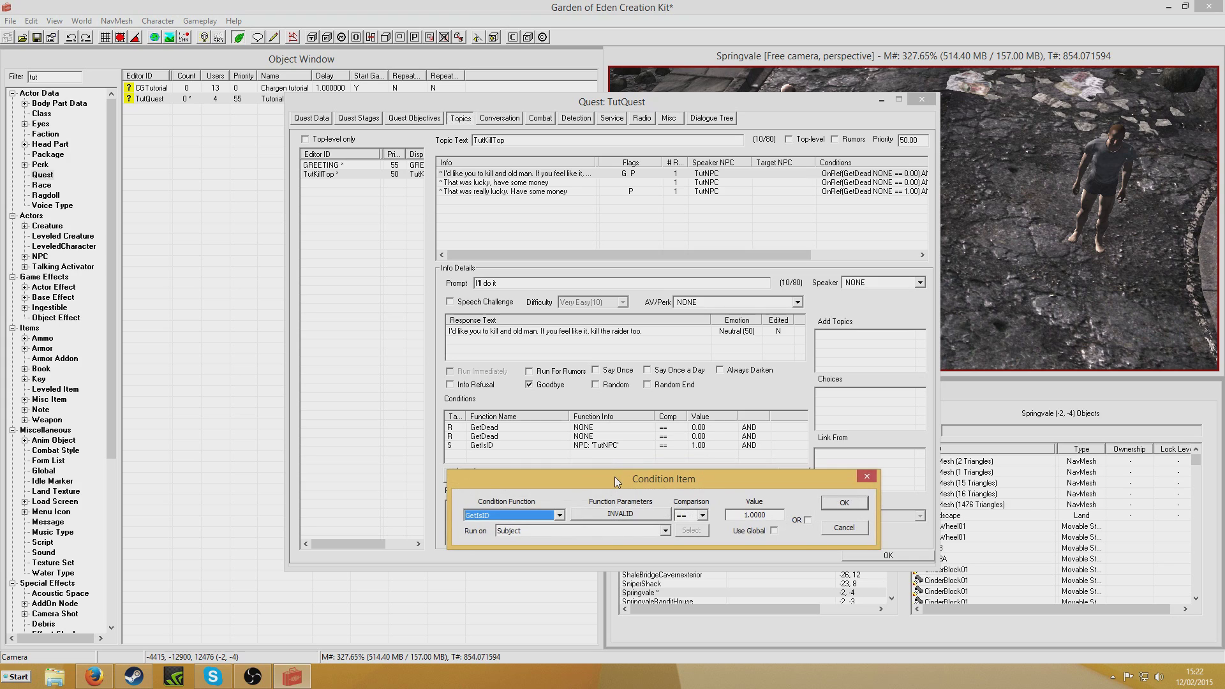
{"action": "left_click", "coordinate": [633, 511]}
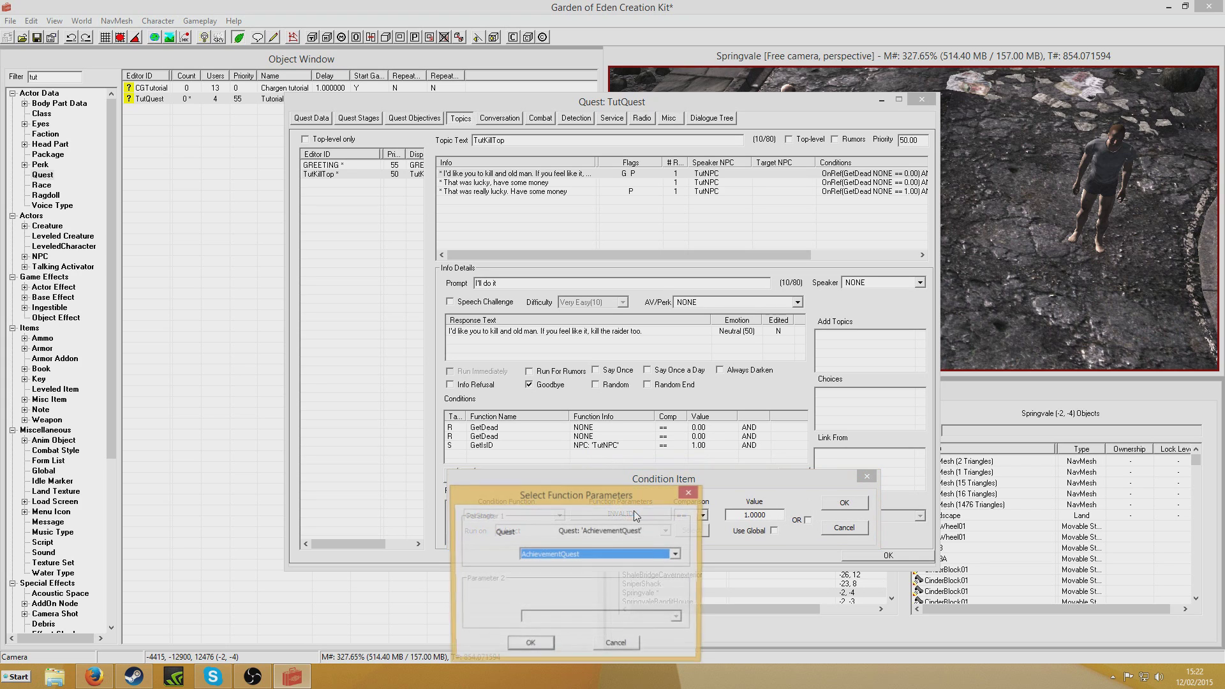
{"action": "type", "text": "tut"}
{"action": "left_click", "coordinate": [531, 643]}
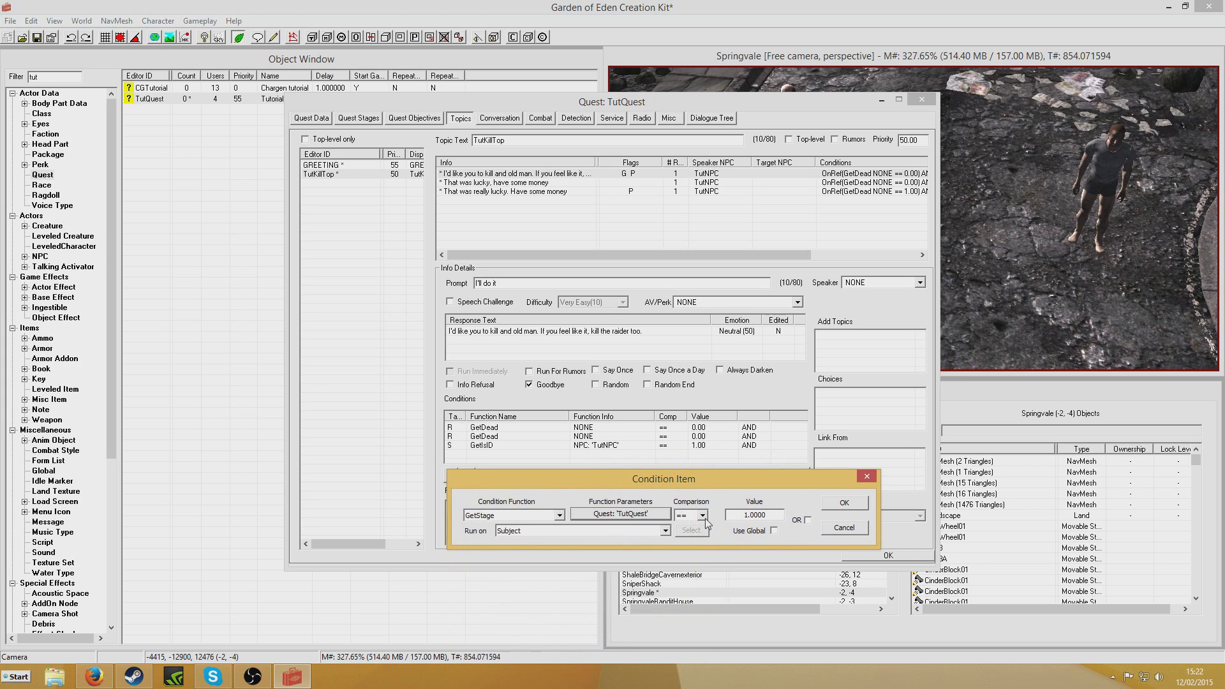
{"action": "left_click", "coordinate": [702, 516]}
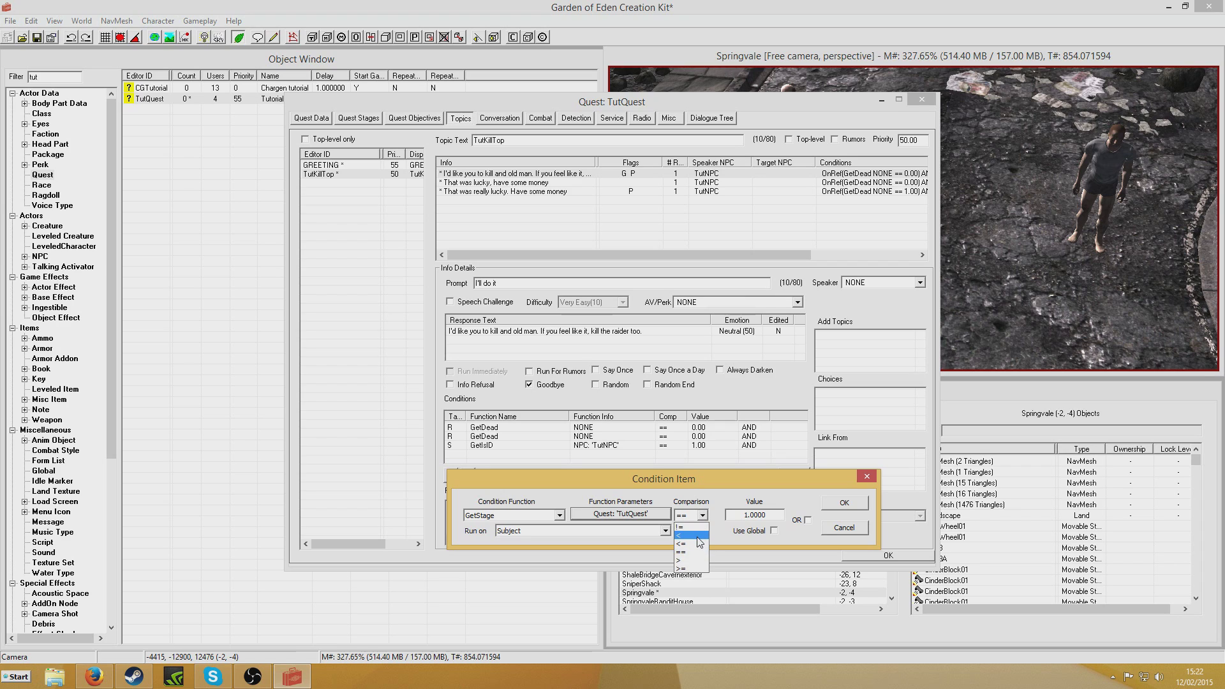
{"action": "left_click", "coordinate": [700, 543]}
{"action": "double_click", "coordinate": [748, 516]}
{"action": "type", "text": "10"}
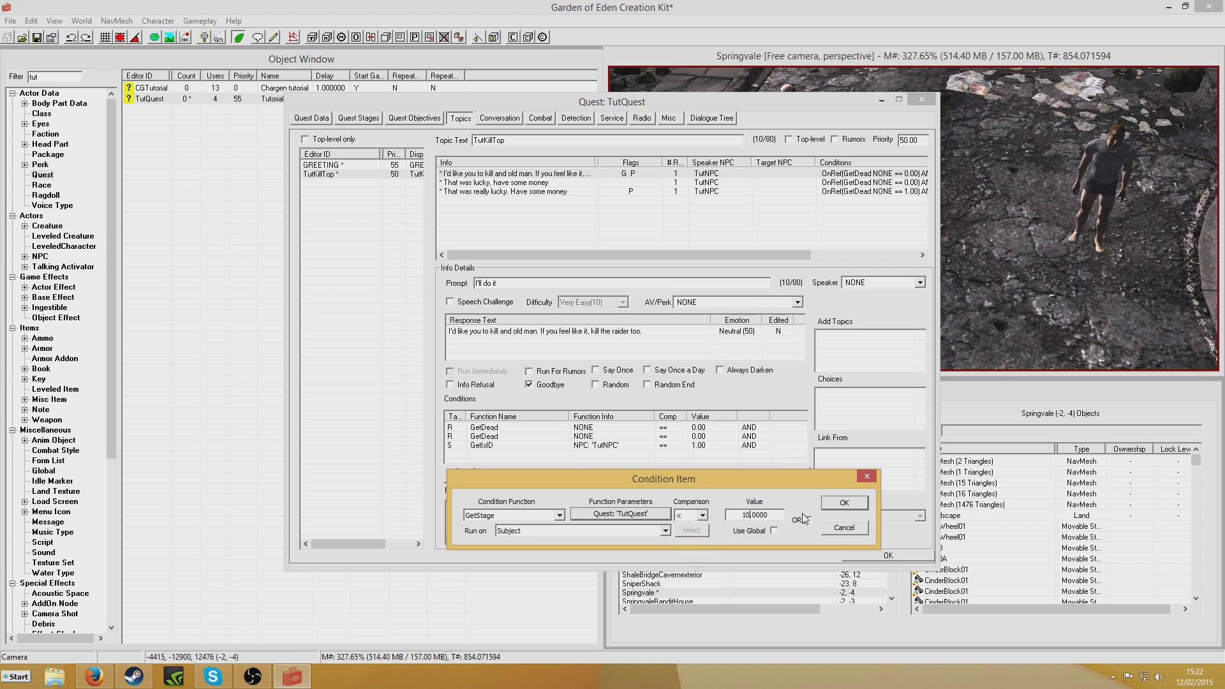
{"action": "left_click", "coordinate": [844, 502]}
Copy the GetStage TutQuest condition from the first info and paste it into the other two TutKillTop infos.
{"action": "right_click", "coordinate": [701, 428]}
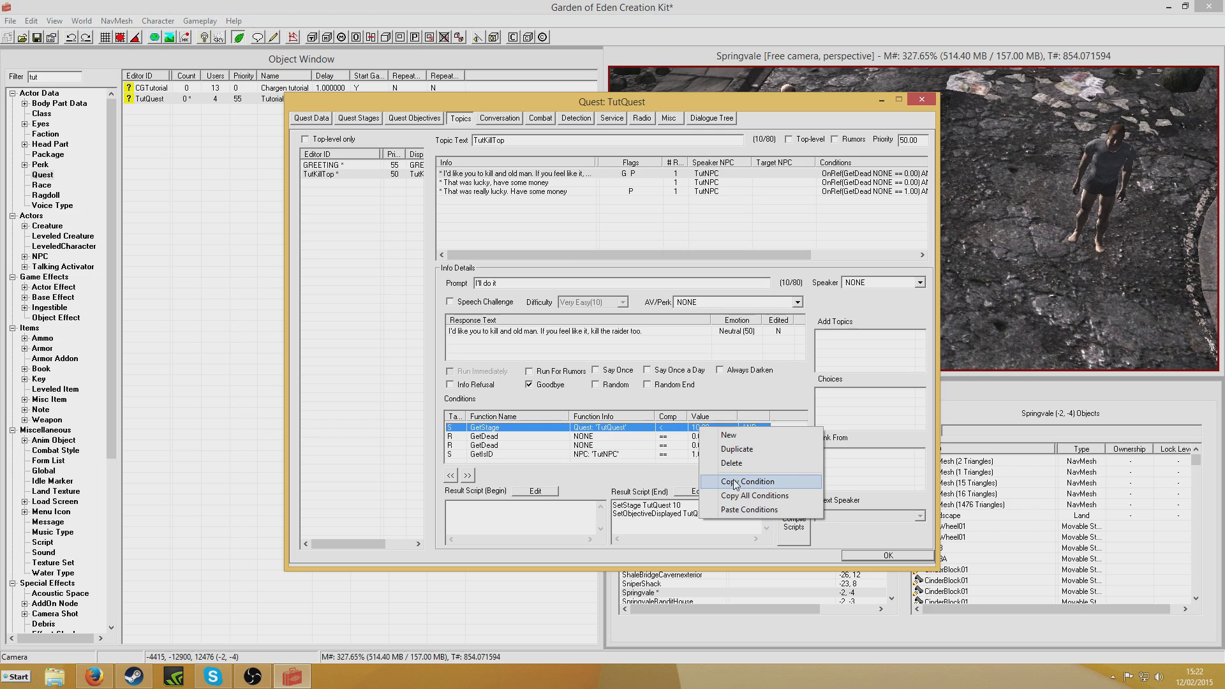
{"action": "left_click", "coordinate": [755, 481]}
{"action": "left_click", "coordinate": [527, 182]}
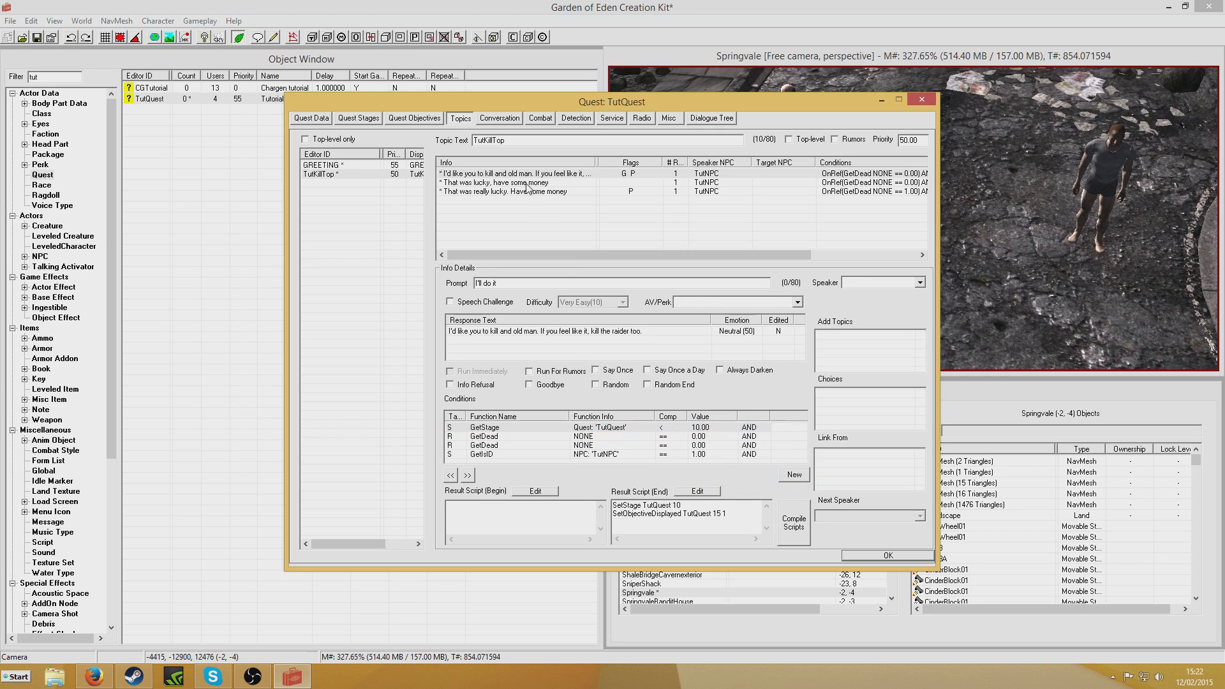
{"action": "right_click", "coordinate": [638, 460]}
{"action": "left_click", "coordinate": [684, 541]}
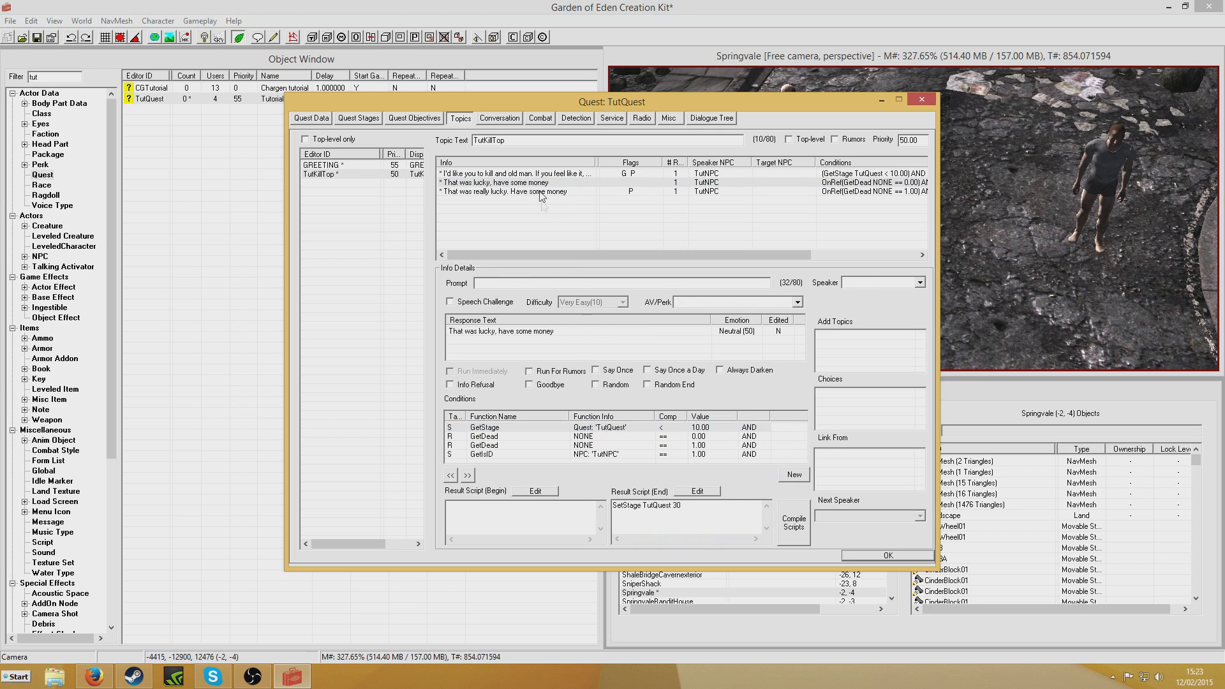
{"action": "left_click", "coordinate": [543, 192]}
{"action": "right_click", "coordinate": [614, 455]}
{"action": "left_click", "coordinate": [663, 530]}
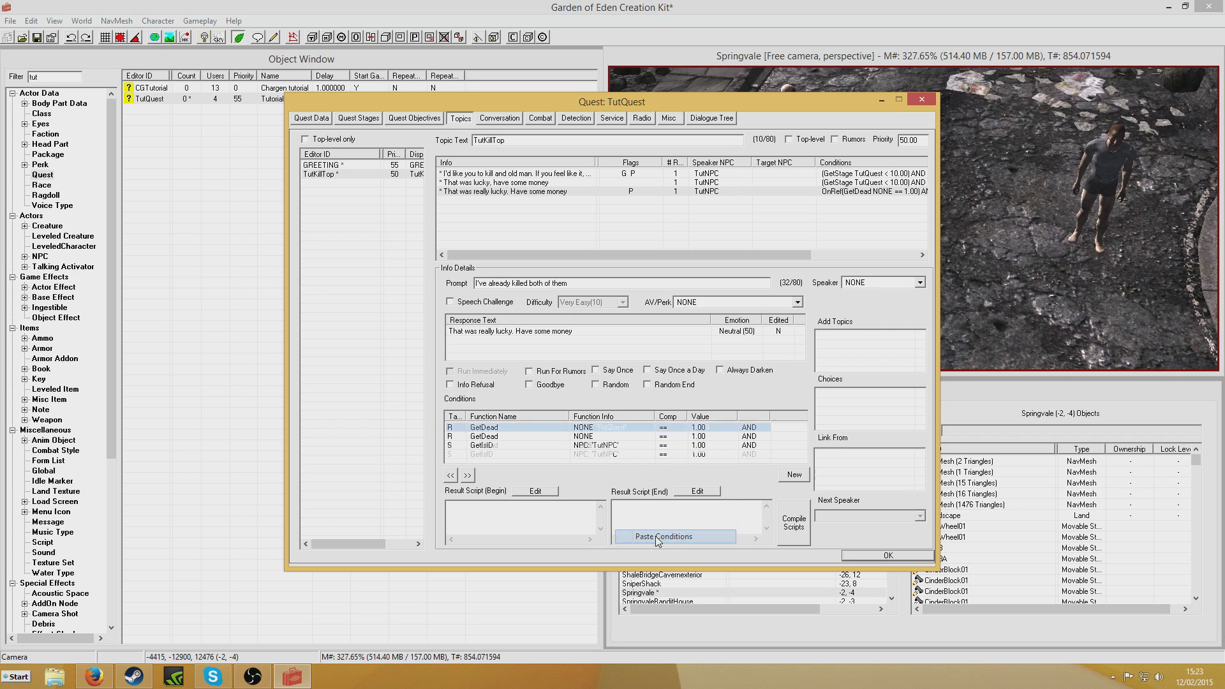
Copy all conditions of the "That was really lucky" info, add an empty fourth info to TutKillTop, and reselect the third info.
{"action": "right_click", "coordinate": [614, 446]}
{"action": "left_click", "coordinate": [666, 516]}
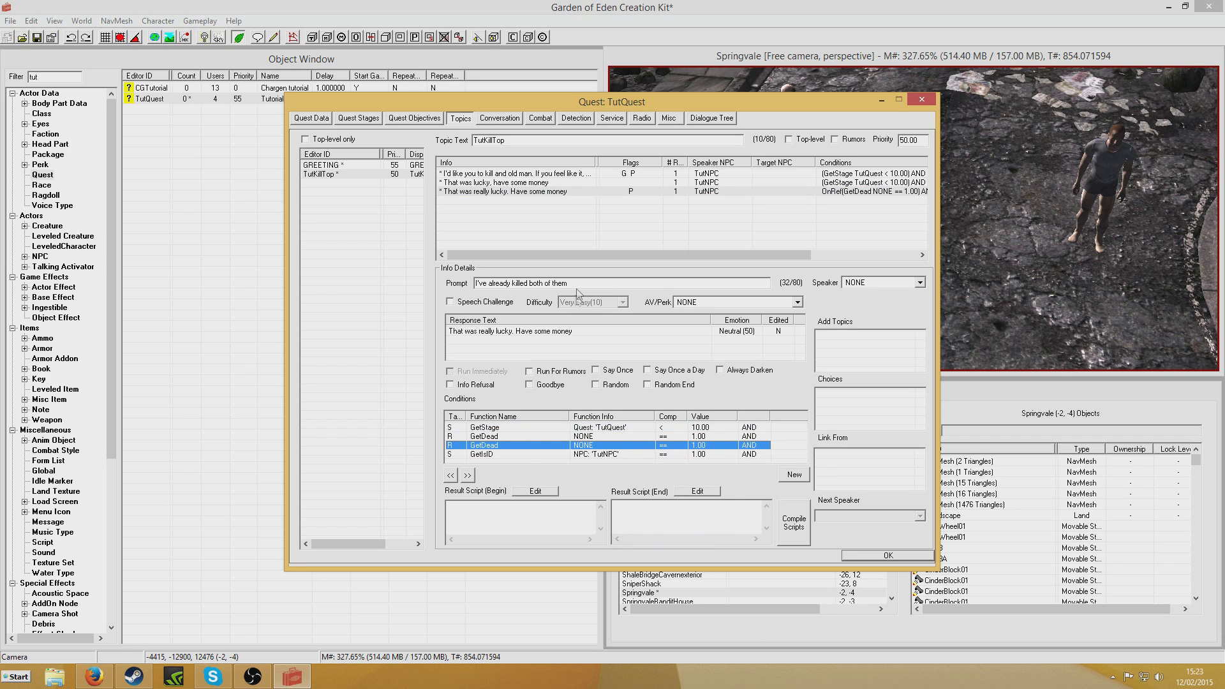
{"action": "right_click", "coordinate": [501, 217]}
{"action": "left_click", "coordinate": [539, 220]}
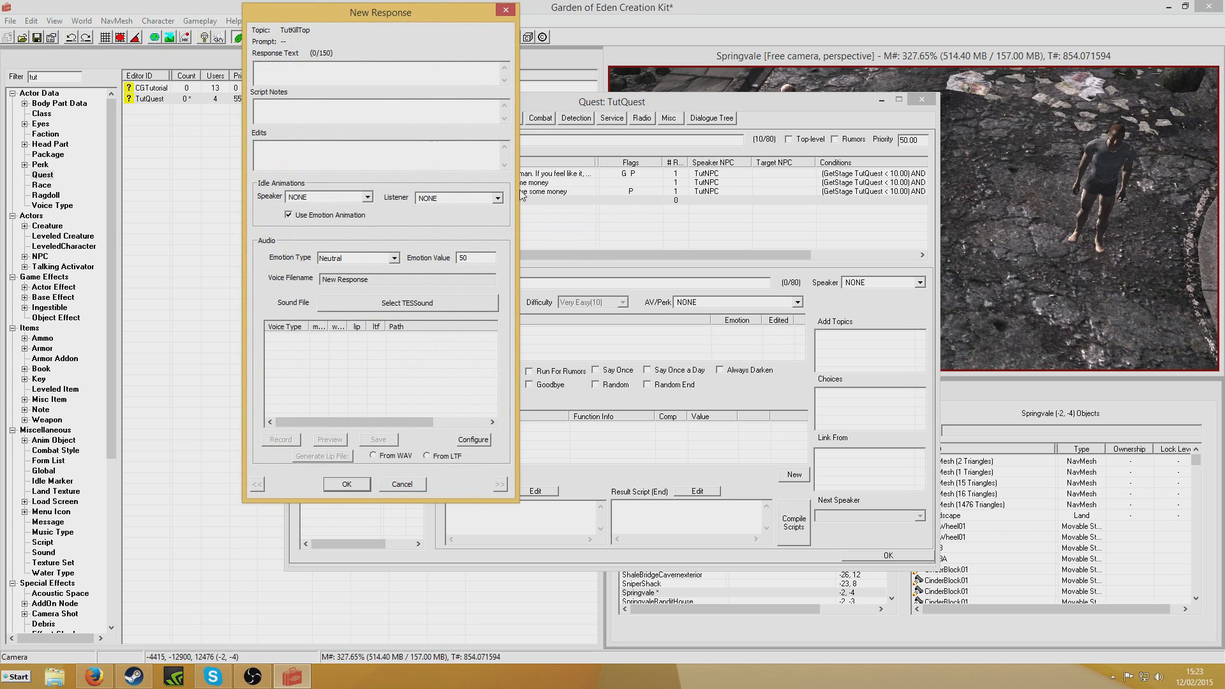
{"action": "left_click", "coordinate": [505, 11]}
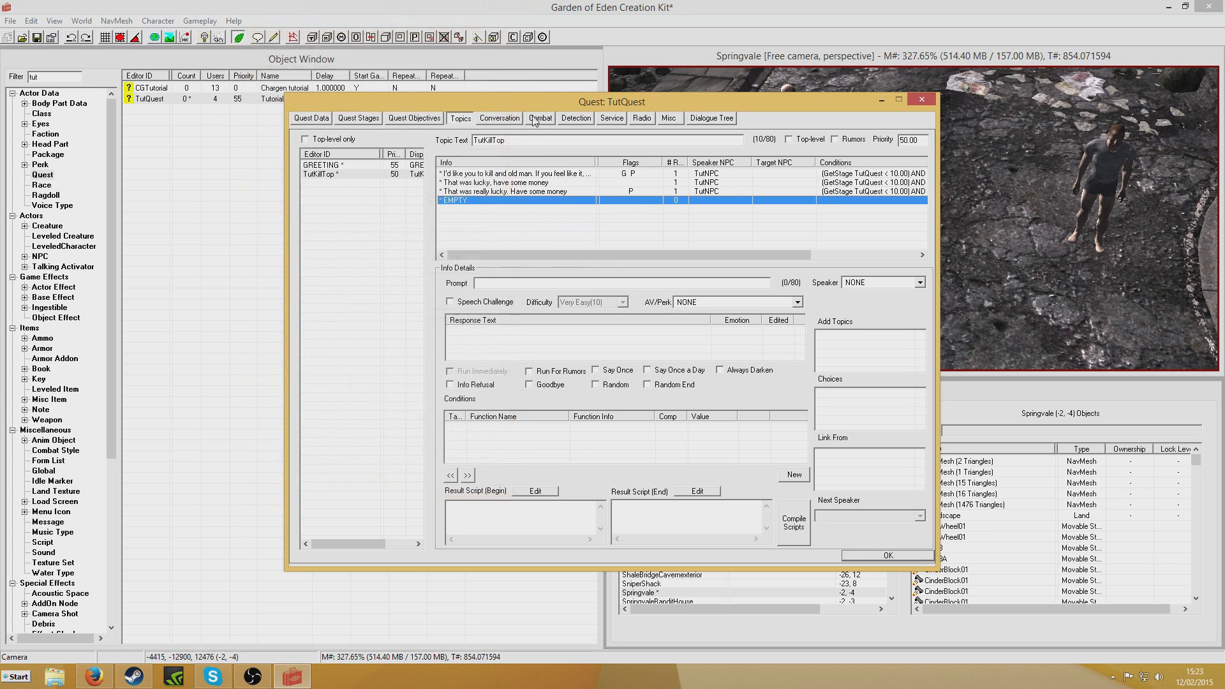
{"action": "left_click", "coordinate": [503, 191]}
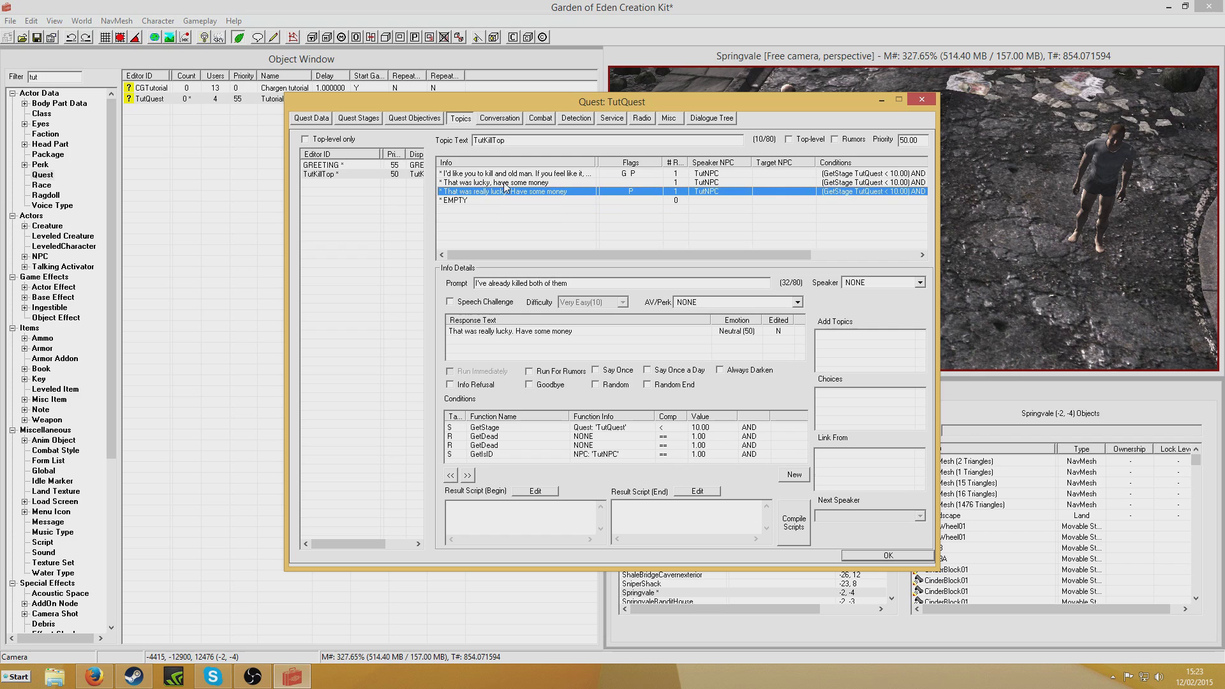
Set the prompt of the "That was lucky, have some money" info in TutKillTop to "I've already killed him".
{"action": "left_click", "coordinate": [504, 182]}
{"action": "left_click", "coordinate": [517, 283]}
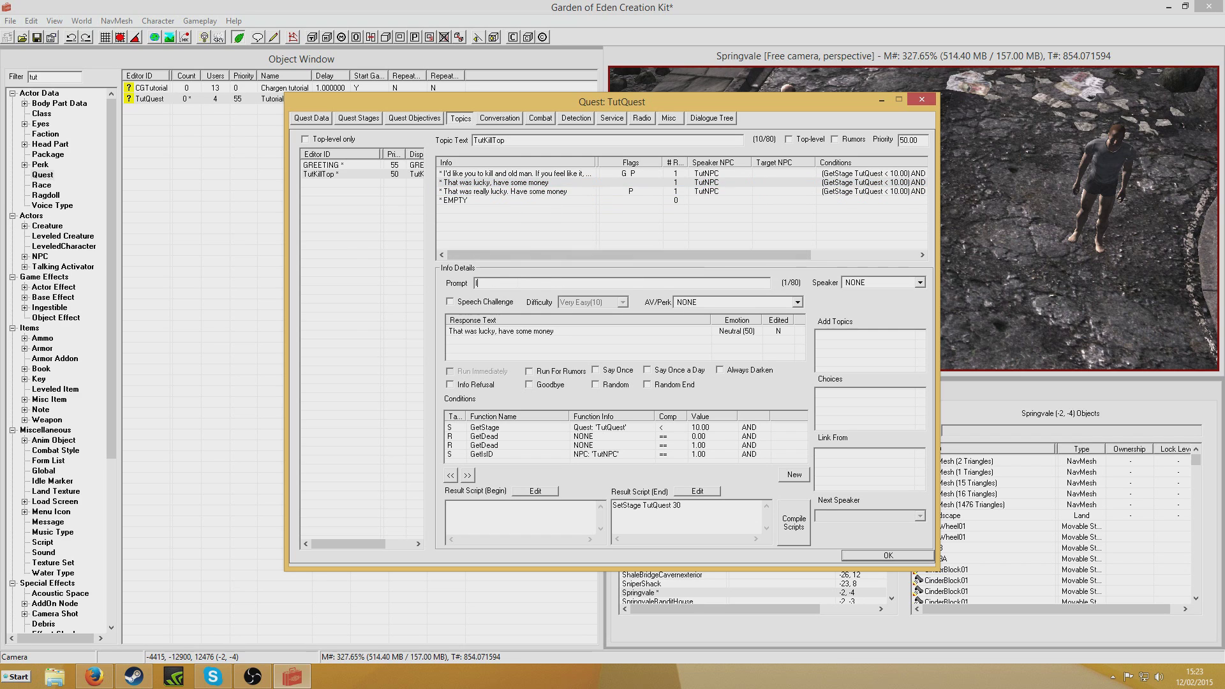
{"action": "type", "text": "I've already killed him"}
{"action": "left_click", "coordinate": [483, 192]}
Add the response "Thank you, have some money" to the empty fourth info of TutKillTop.
{"action": "left_click", "coordinate": [476, 201]}
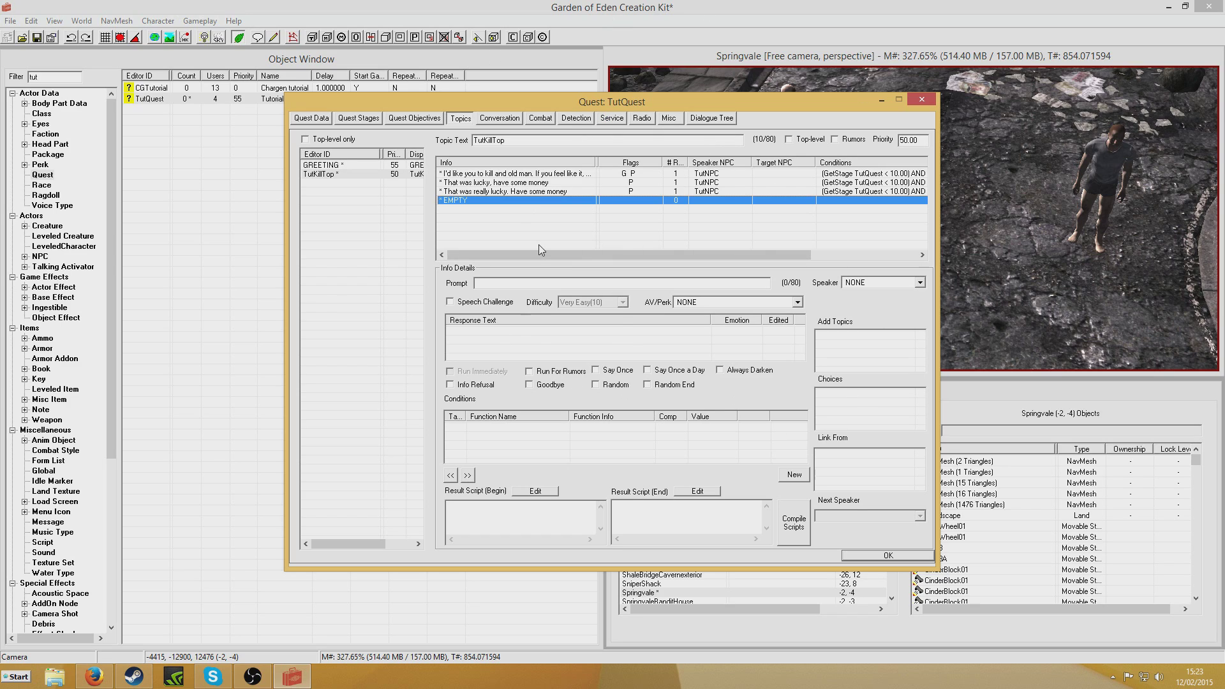
{"action": "right_click", "coordinate": [524, 341]}
{"action": "left_click", "coordinate": [553, 350]}
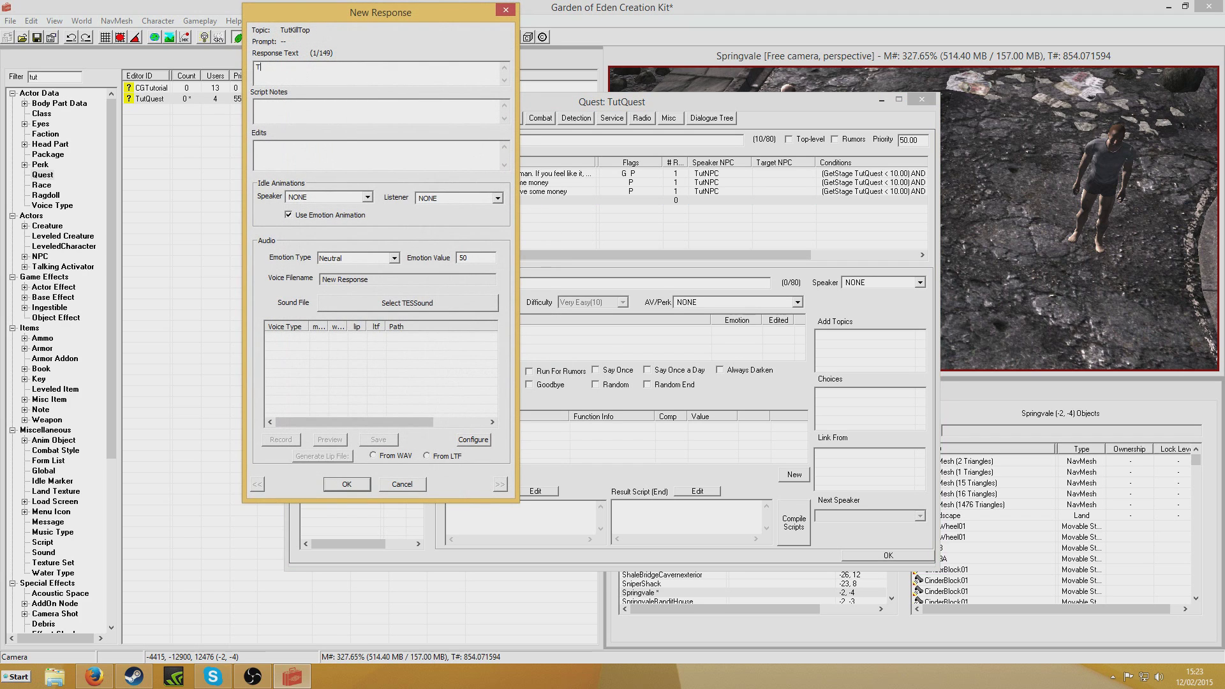
{"action": "type", "text": "Ta"}
{"action": "key", "text": "BackSpace"}
{"action": "type", "text": "hank you, have some money"}
{"action": "left_click", "coordinate": [346, 484]}
Paste the copied conditions into the "Thank you, have some money" info and change its GetStage TutQuest condition to == 20.
{"action": "right_click", "coordinate": [556, 445]}
{"action": "left_click", "coordinate": [610, 527]}
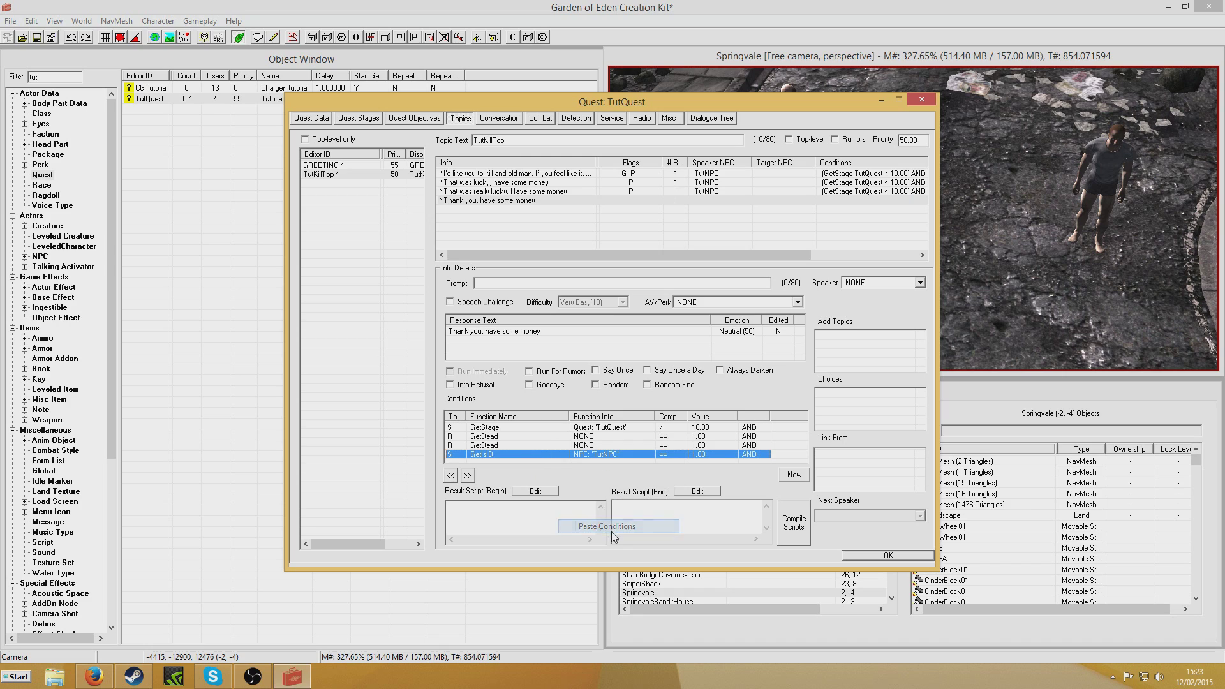
{"action": "left_click", "coordinate": [696, 428]}
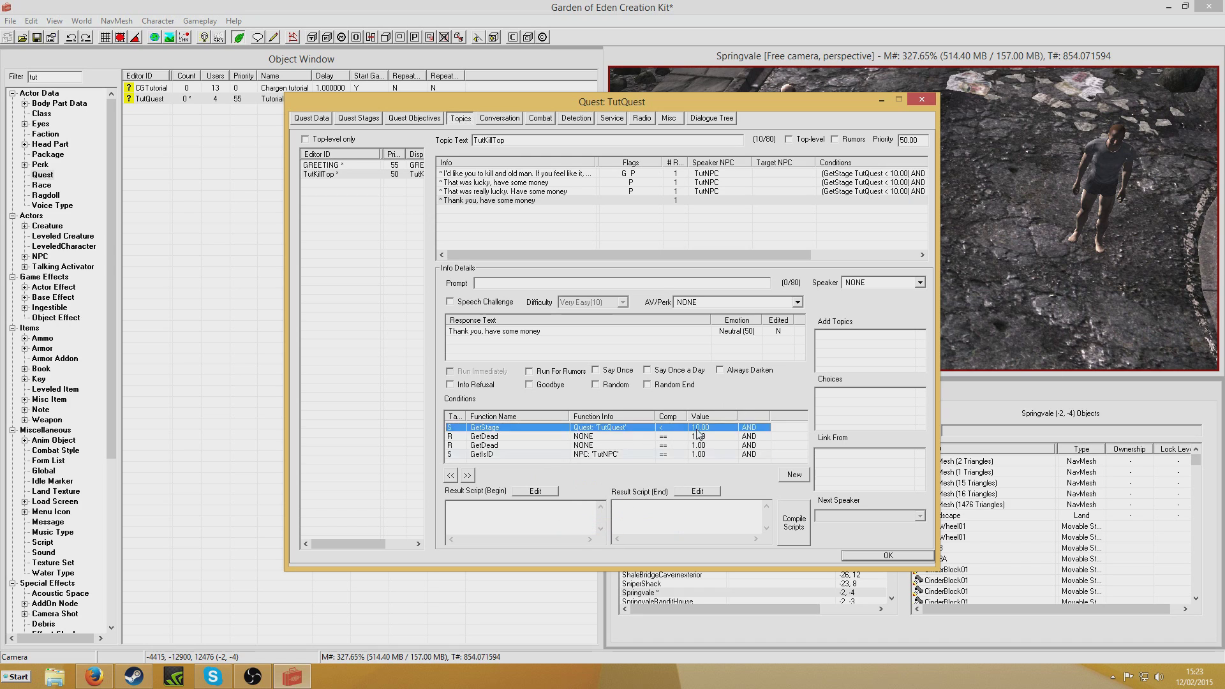
{"action": "double_click", "coordinate": [697, 430]}
{"action": "left_click", "coordinate": [702, 478]}
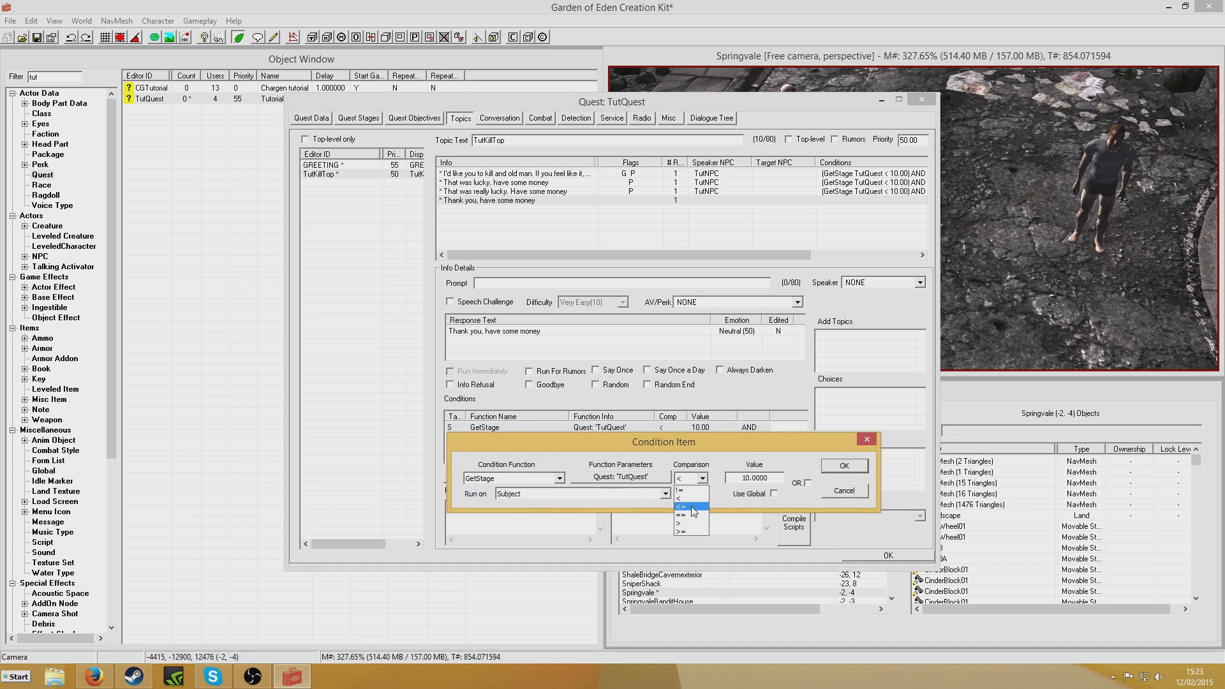
{"action": "left_click", "coordinate": [687, 488]}
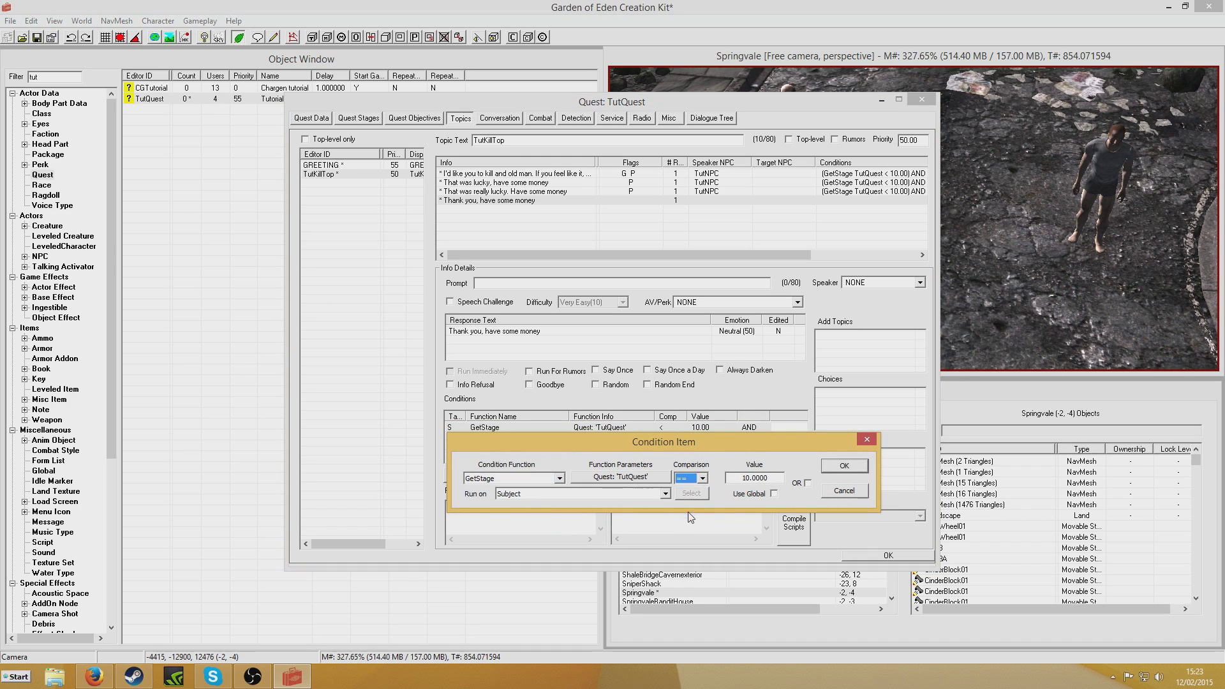
{"action": "left_click", "coordinate": [742, 477]}
{"action": "key", "text": "BackSpace"}
{"action": "type", "text": "2"}
{"action": "left_click", "coordinate": [843, 467]}
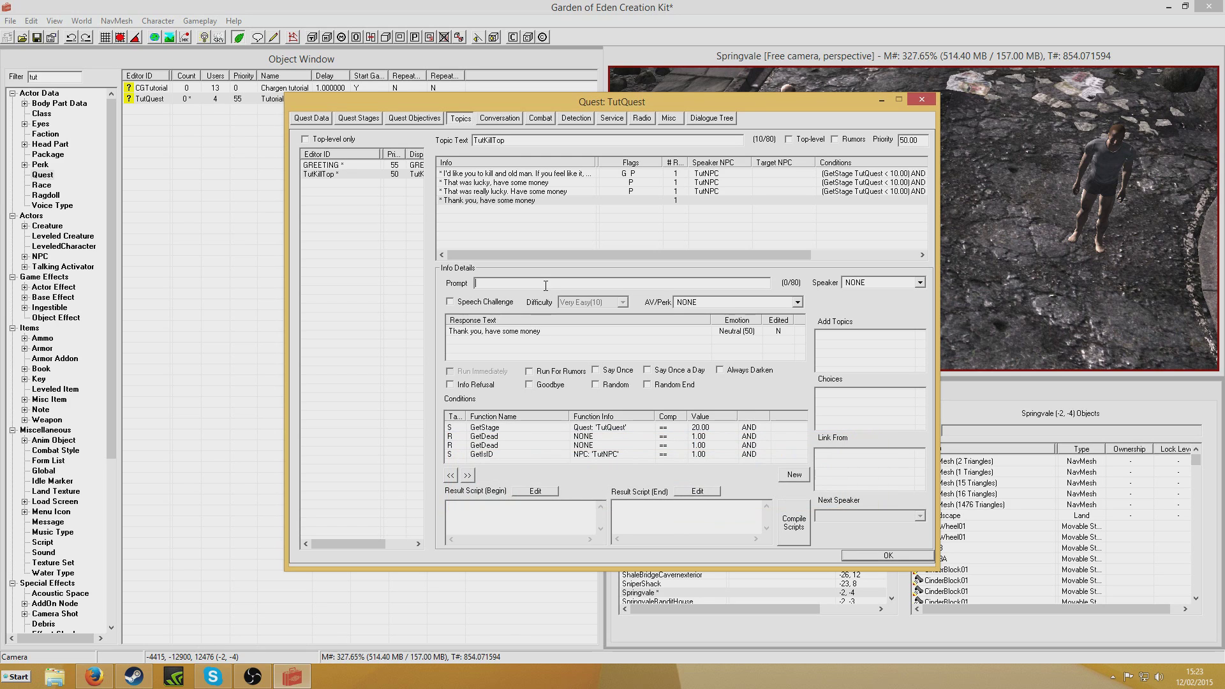
Set the fourth info's prompt to "I killed the old man" and its GetDead value for TutTarget2 to 0.
{"action": "type", "text": "I killed the old man"}
{"action": "double_click", "coordinate": [705, 444]}
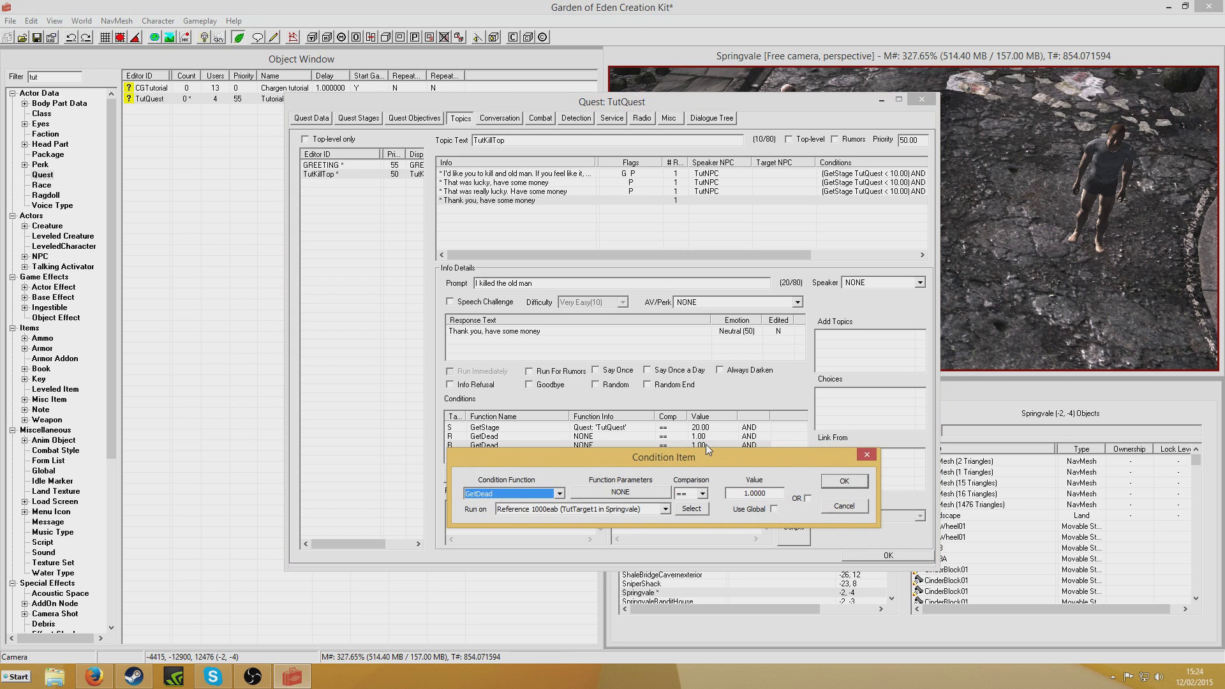
{"action": "left_click", "coordinate": [857, 486]}
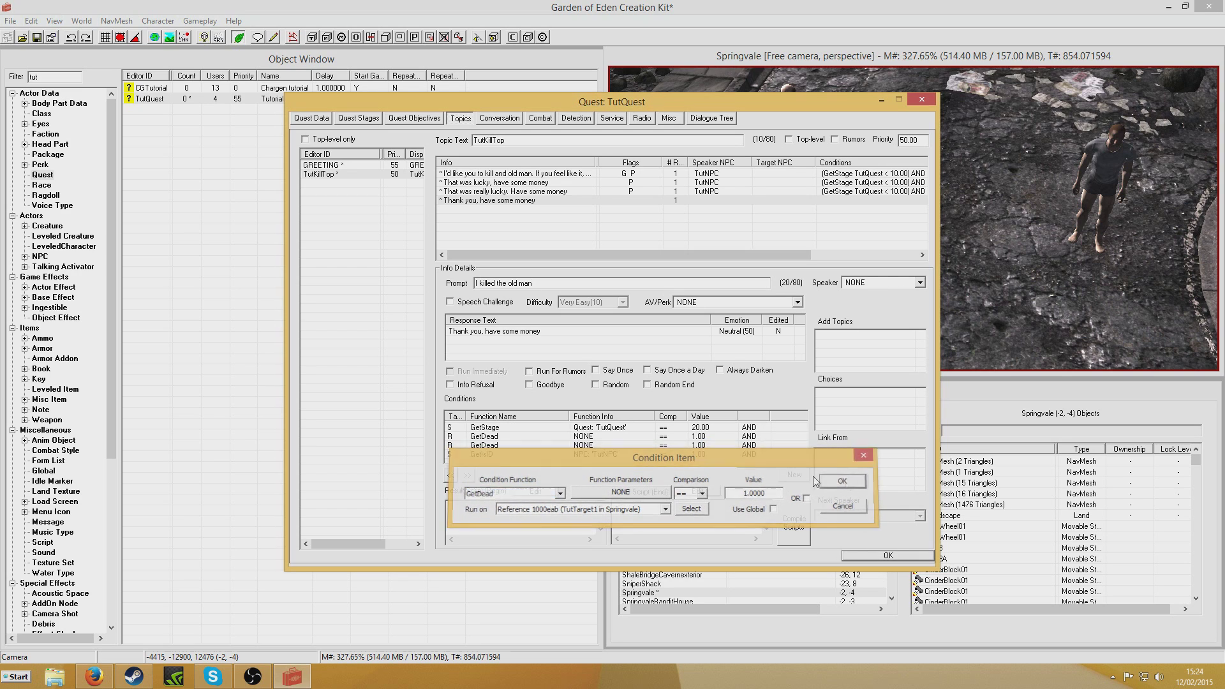
{"action": "double_click", "coordinate": [712, 437]}
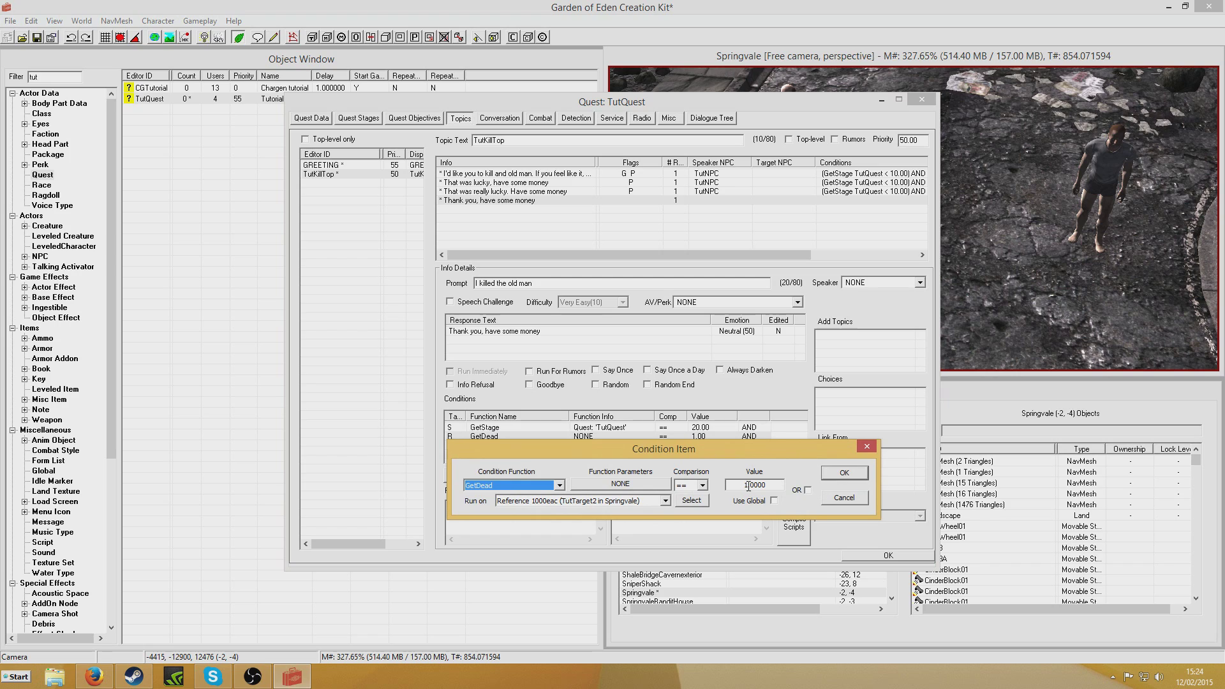
{"action": "left_click", "coordinate": [746, 486]}
{"action": "type", "text": "0"}
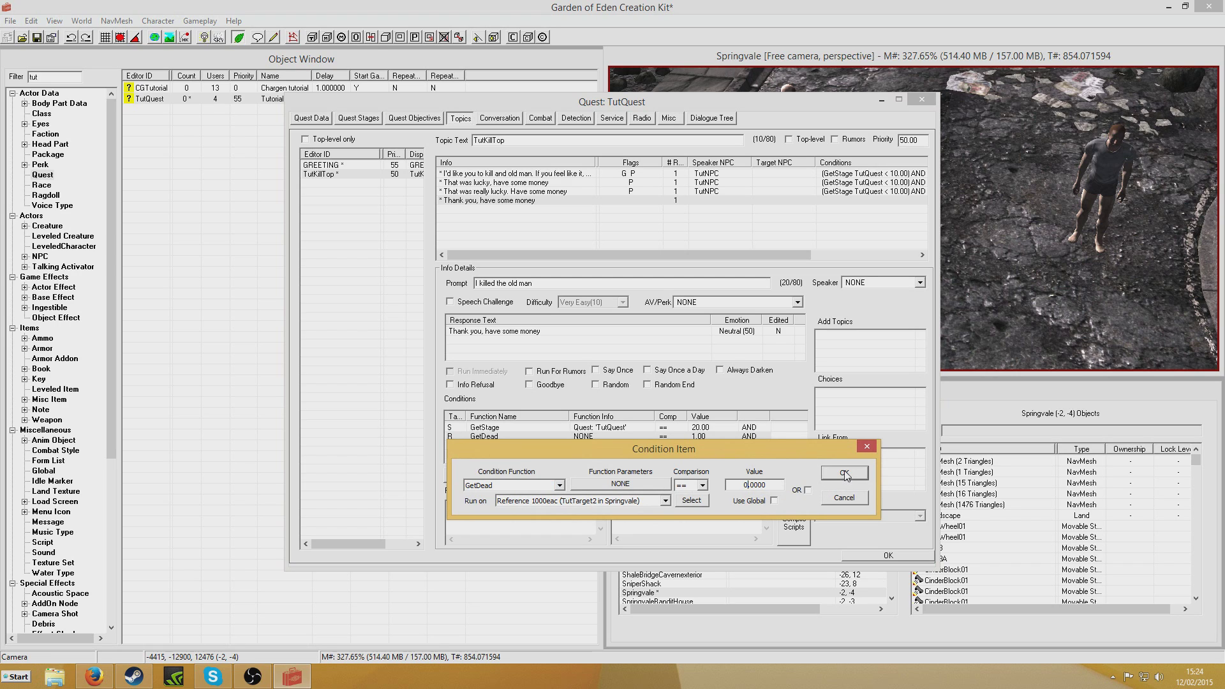
{"action": "left_click", "coordinate": [844, 472]}
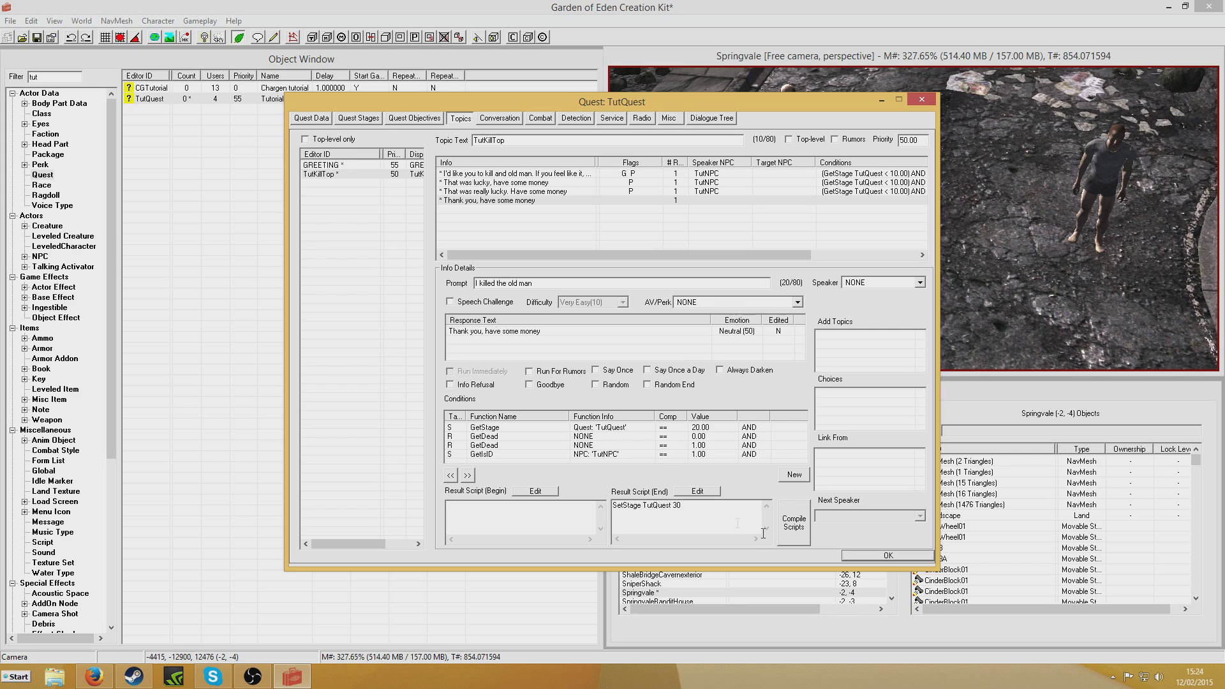
Write an end result script for the "That was really lucky" info that sets the TutQuest stage and adds 100 caps001, and check stage 30's result script.
{"action": "left_click", "coordinate": [544, 193]}
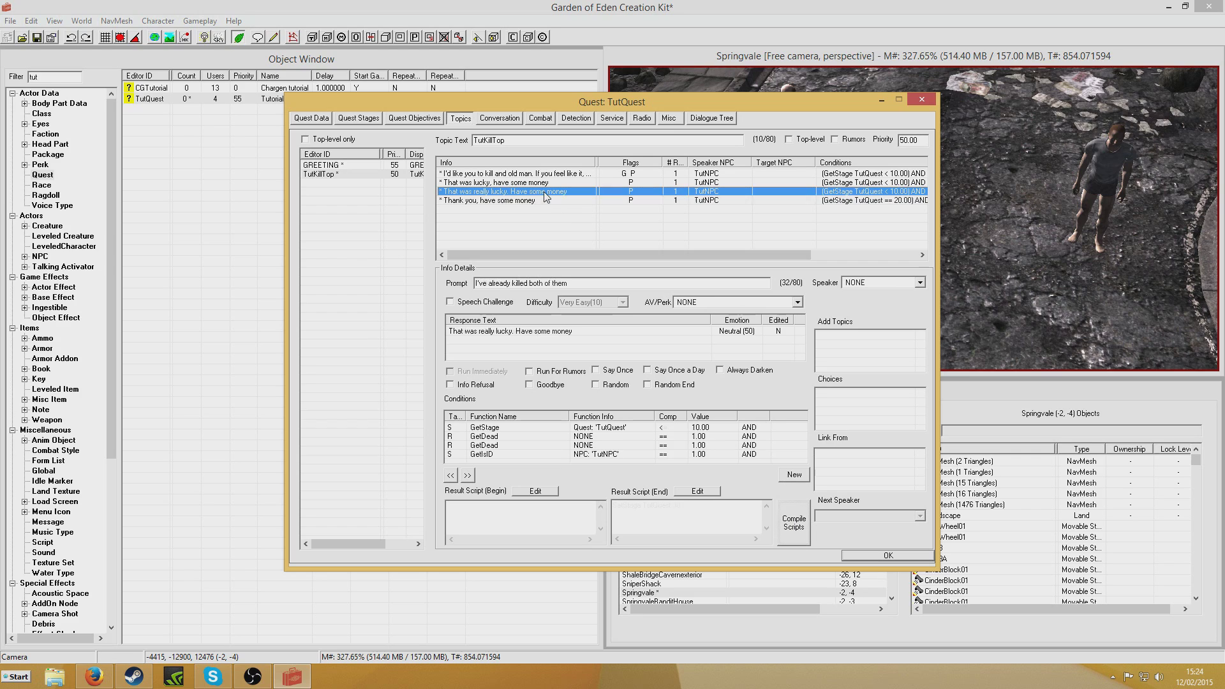
{"action": "left_click", "coordinate": [675, 517]}
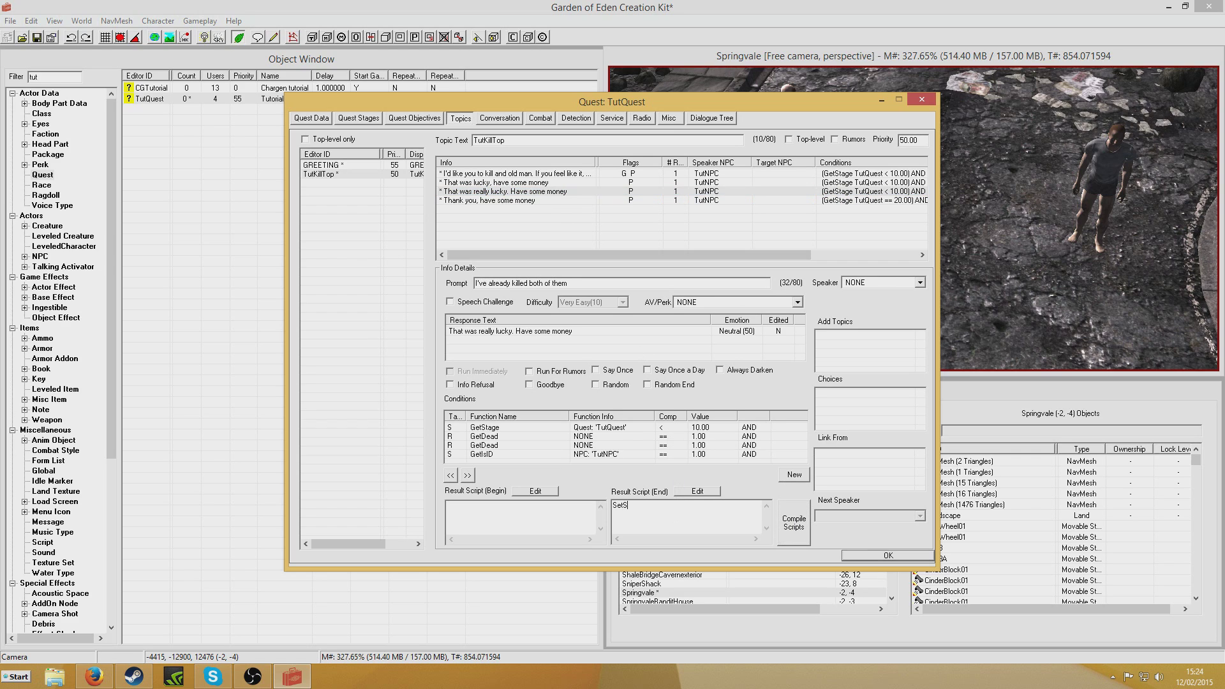
{"action": "type", "text": "SetStage TutQ"}
{"action": "type", "text": "item caps001 100"}
{"action": "left_click", "coordinate": [367, 119]}
{"action": "left_click", "coordinate": [337, 169]}
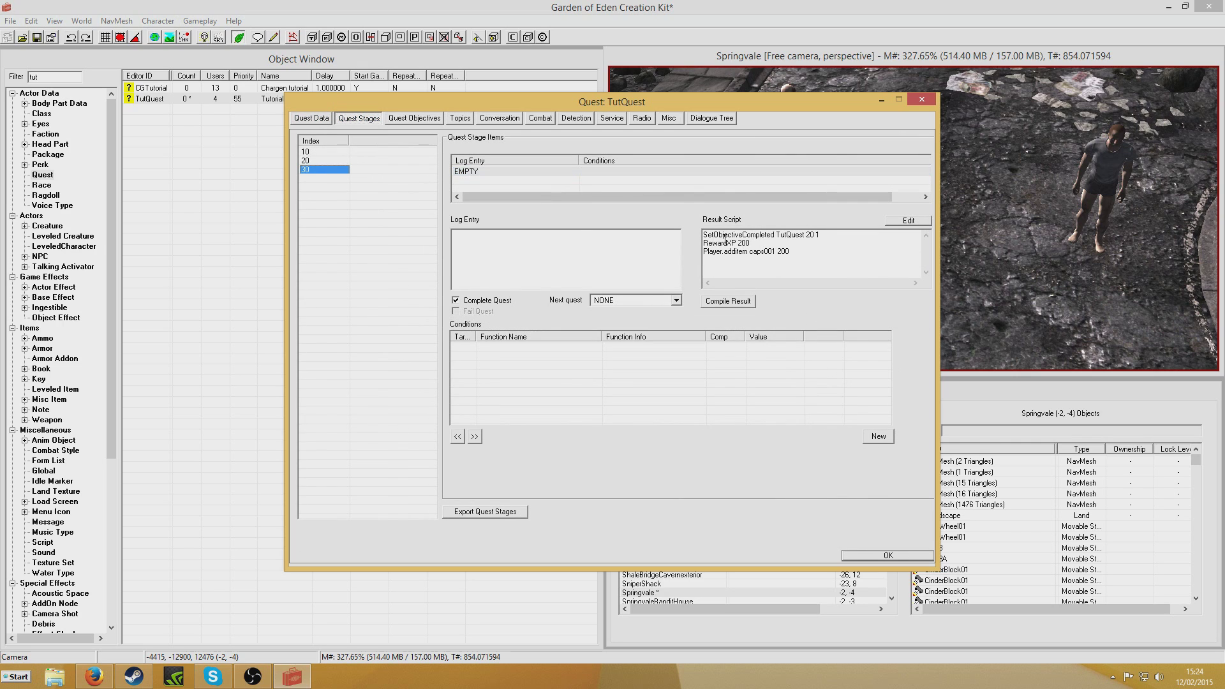
{"action": "left_click", "coordinate": [459, 118]}
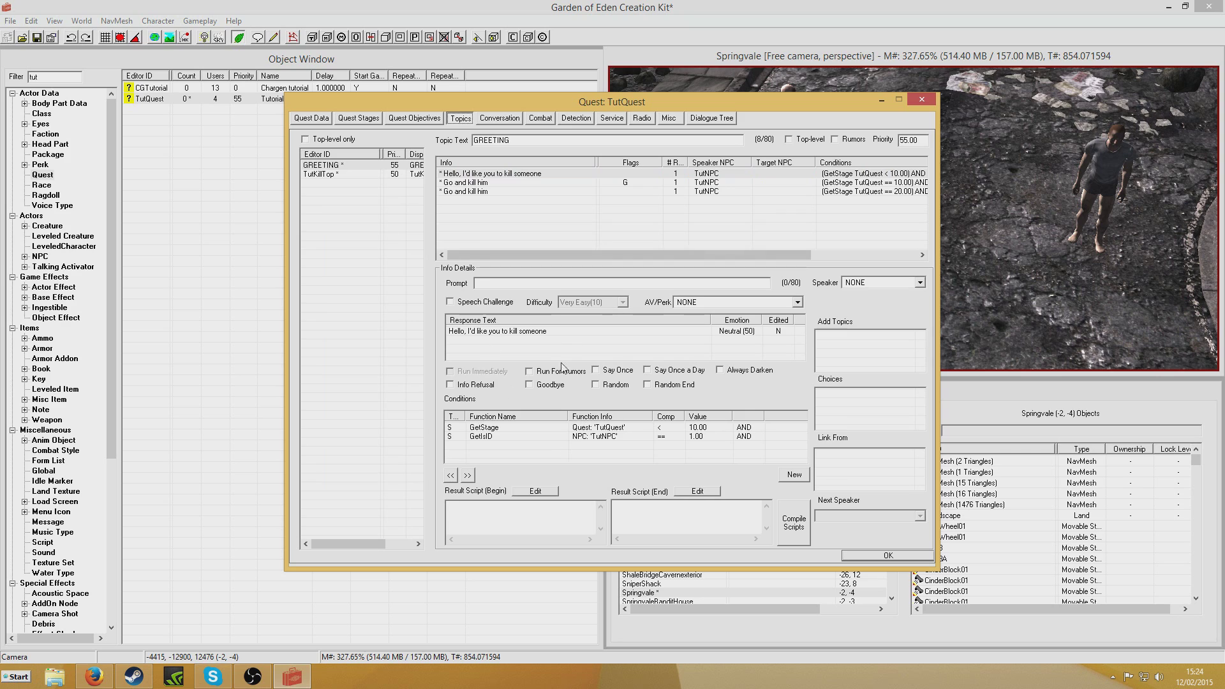
Add a fifth info to TutKillTop with the response "Thanks very much. have some money".
{"action": "left_click", "coordinate": [357, 175]}
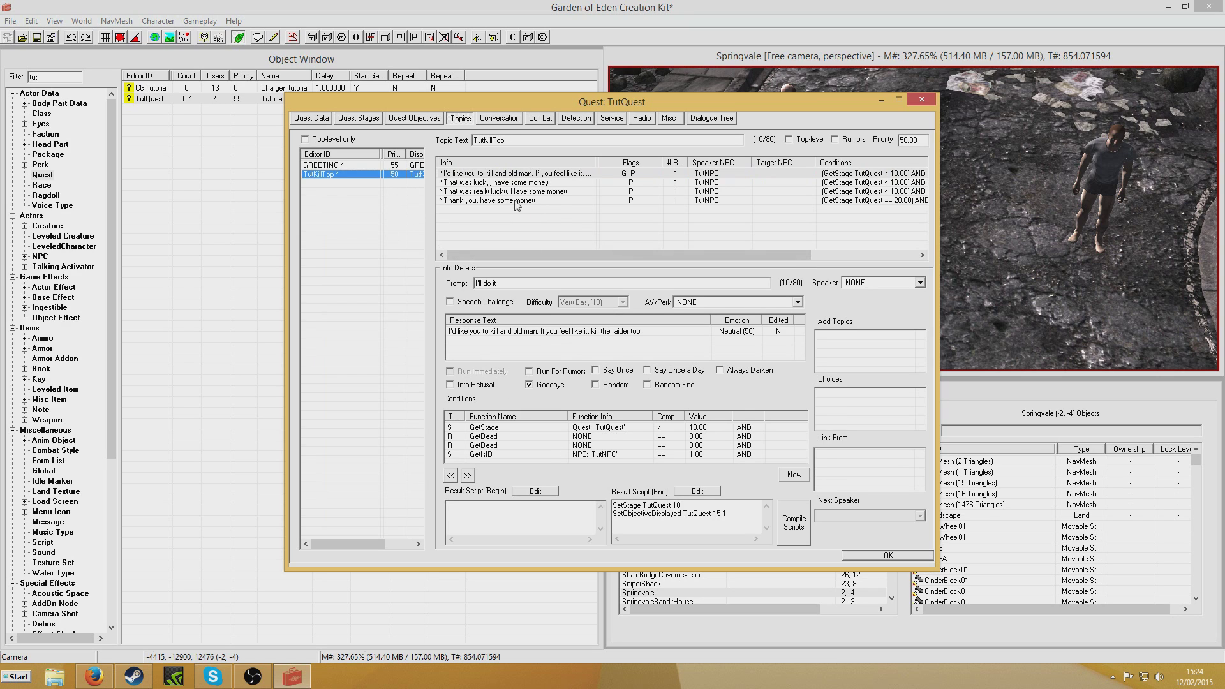
{"action": "left_click", "coordinate": [517, 202]}
{"action": "right_click", "coordinate": [494, 217]}
{"action": "left_click", "coordinate": [527, 228]}
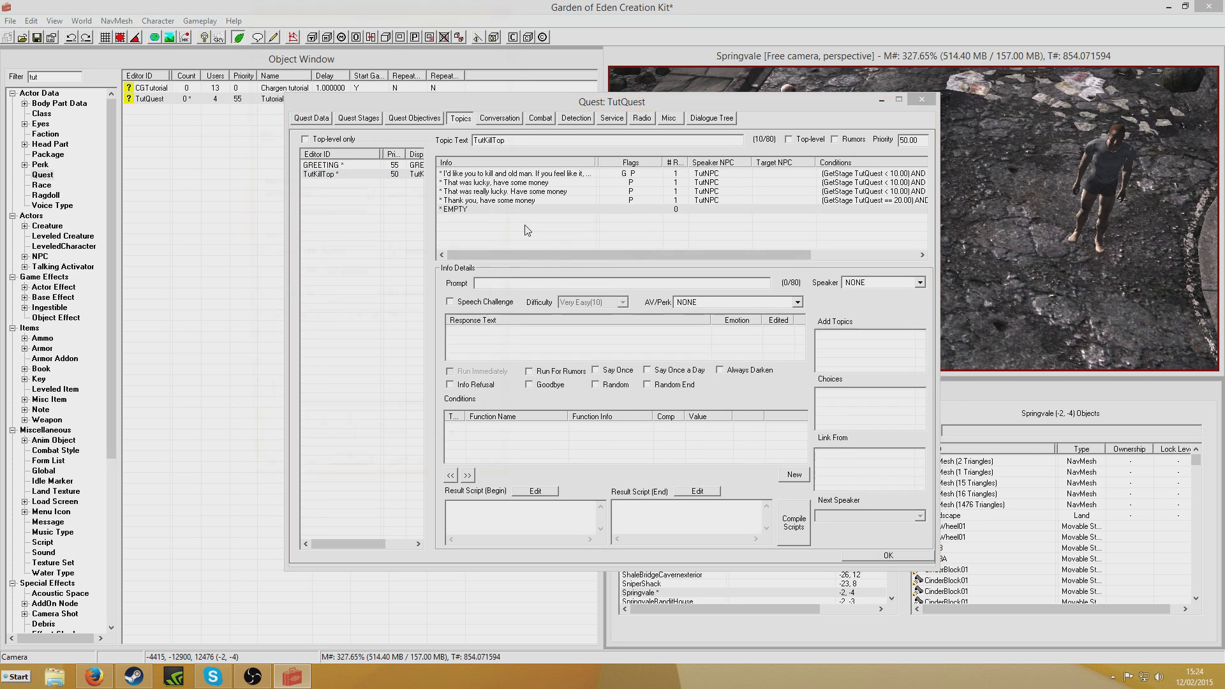
{"action": "type", "text": "Than"}
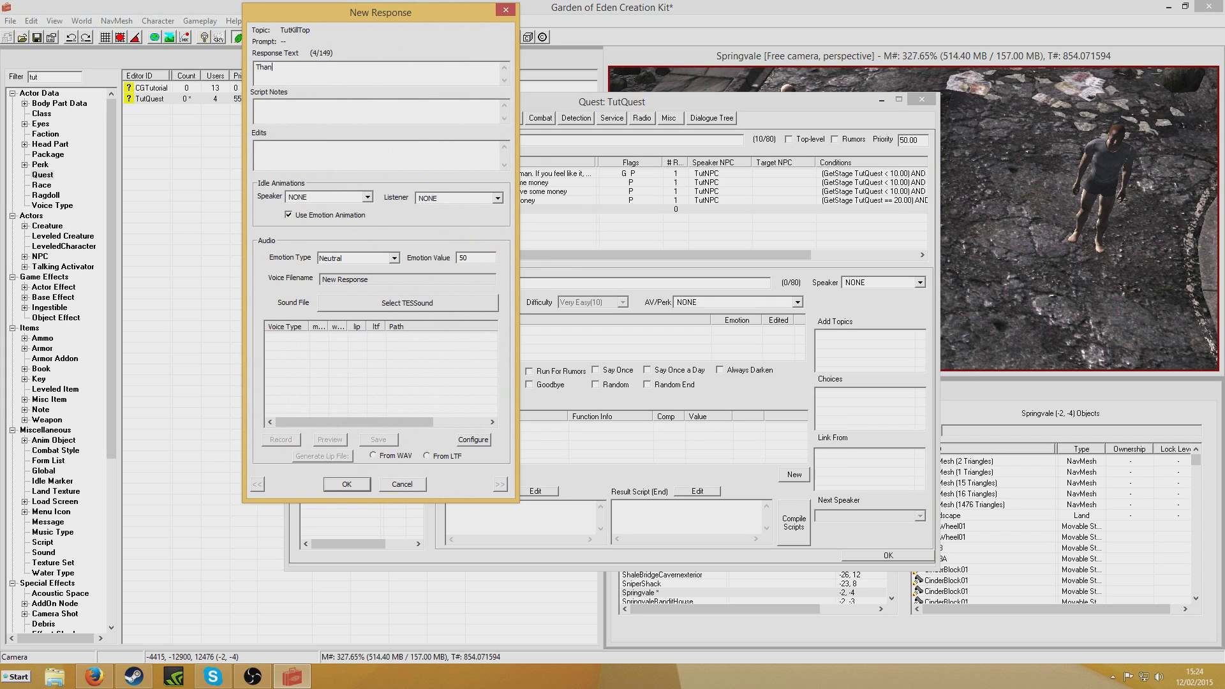
{"action": "type", "text": "ks very much. have some money"}
{"action": "left_click", "coordinate": [346, 483]}
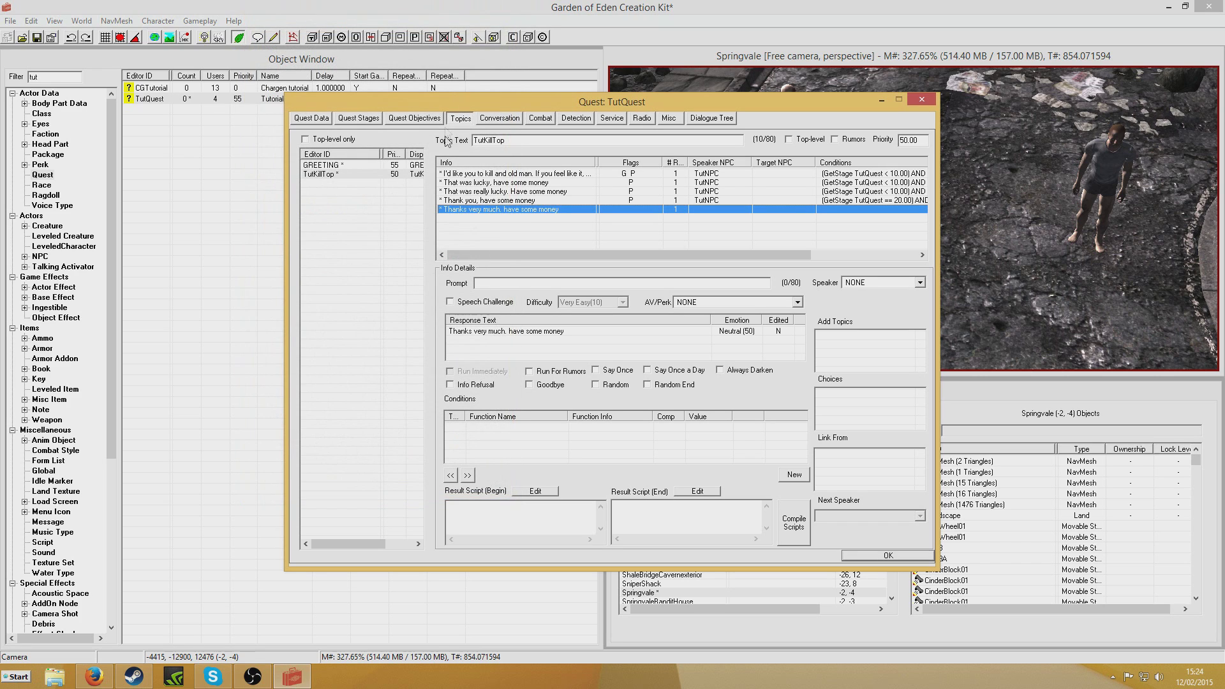
Paste the copied conditions into the "Thanks very much" info and change its GetStage TutQuest condition to == 20.
{"action": "right_click", "coordinate": [606, 445]}
{"action": "left_click", "coordinate": [653, 524]}
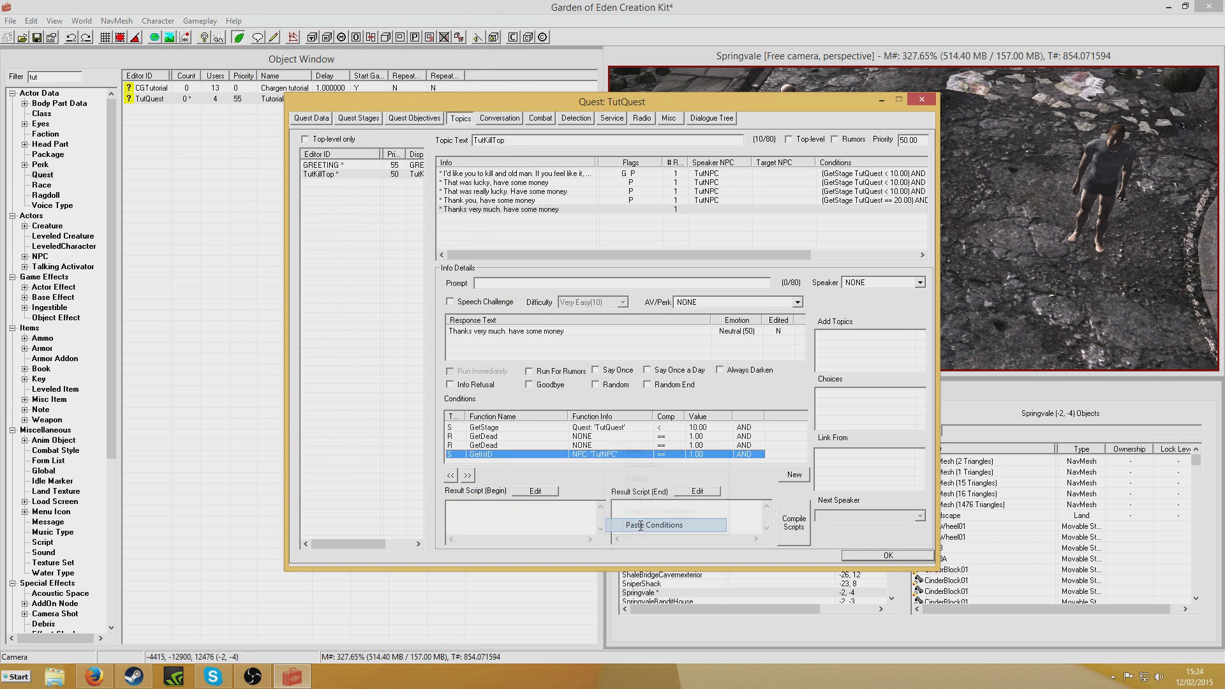
{"action": "double_click", "coordinate": [714, 427]}
{"action": "left_click", "coordinate": [702, 474]}
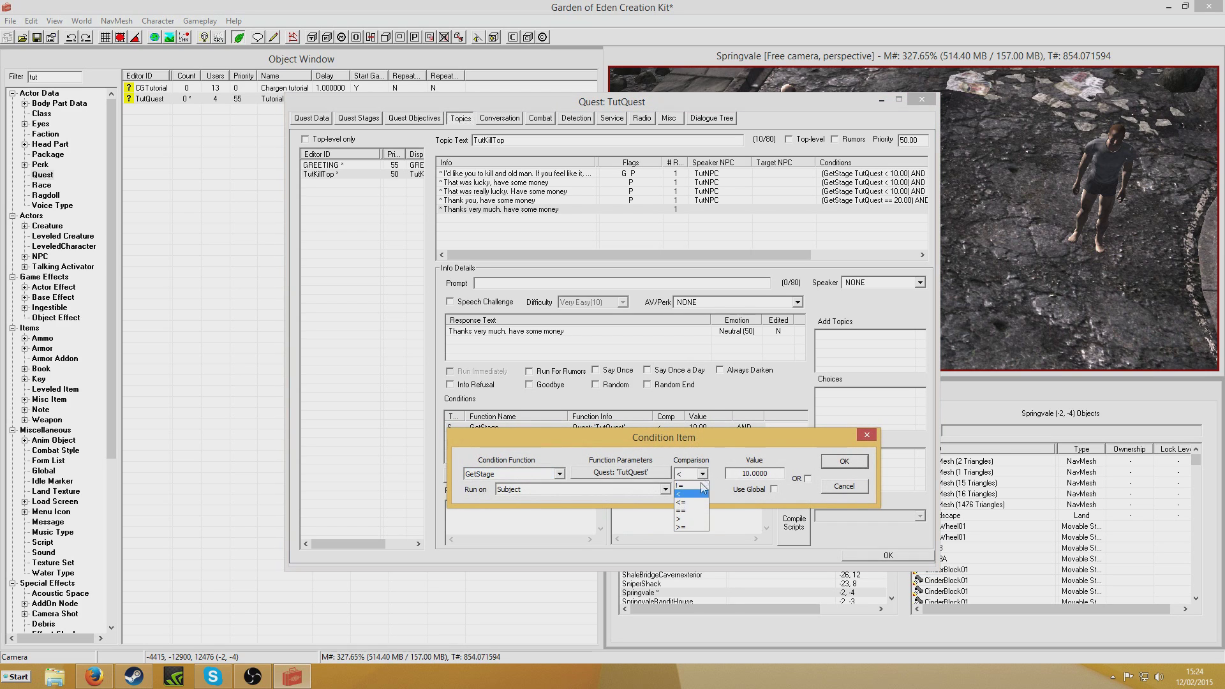
{"action": "left_click", "coordinate": [692, 483]}
{"action": "left_click", "coordinate": [744, 474]}
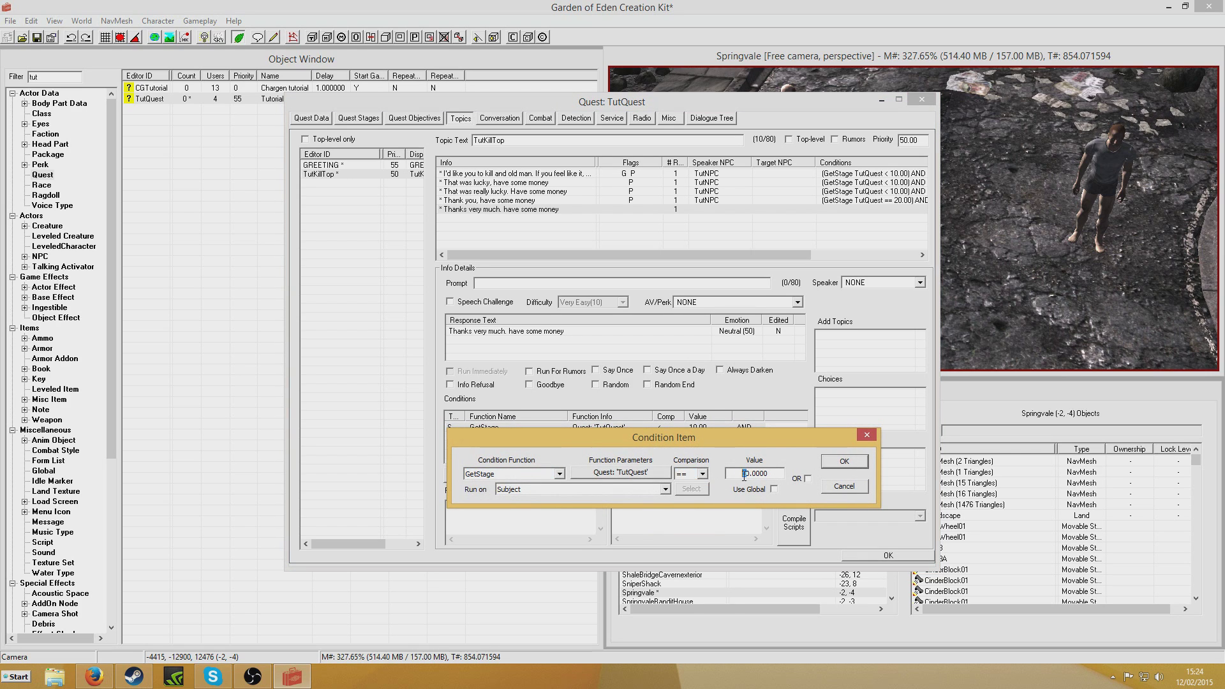
{"action": "type", "text": "2"}
{"action": "left_click", "coordinate": [844, 460]}
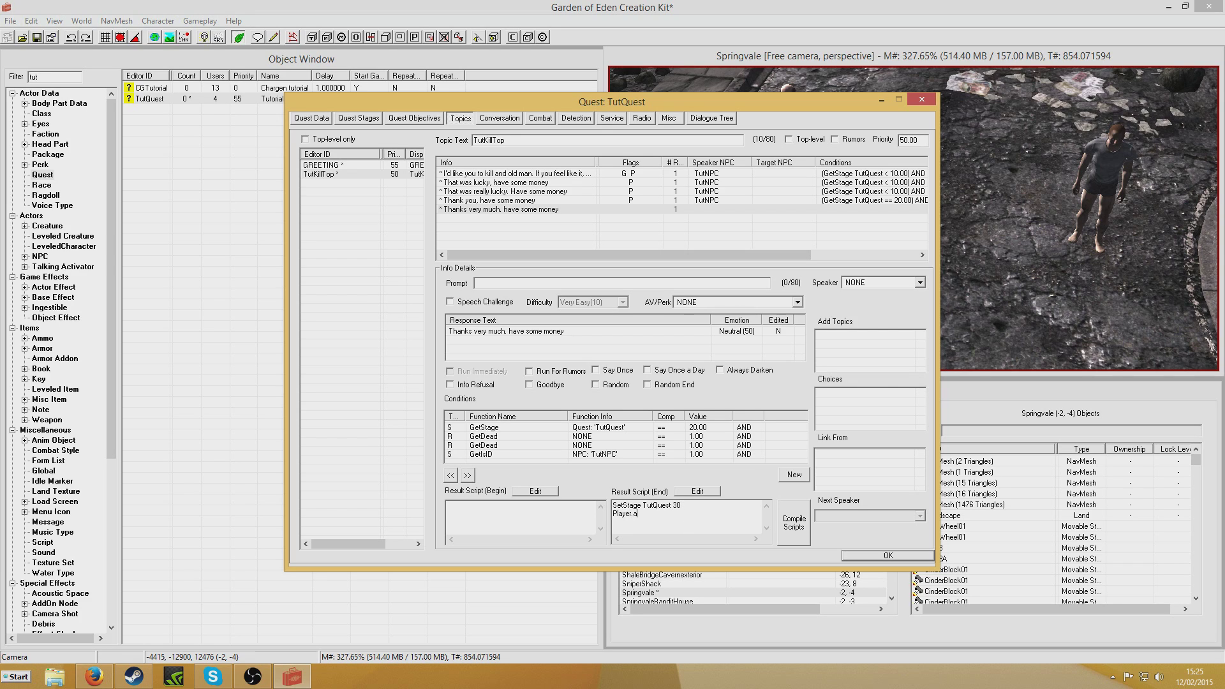
Give the "Thanks very much" info the end result script "SetStage TutQuest 30" and "Player.additem caps001 100", and compile it.
{"action": "type", "text": "100"}
{"action": "left_click", "coordinate": [784, 533]}
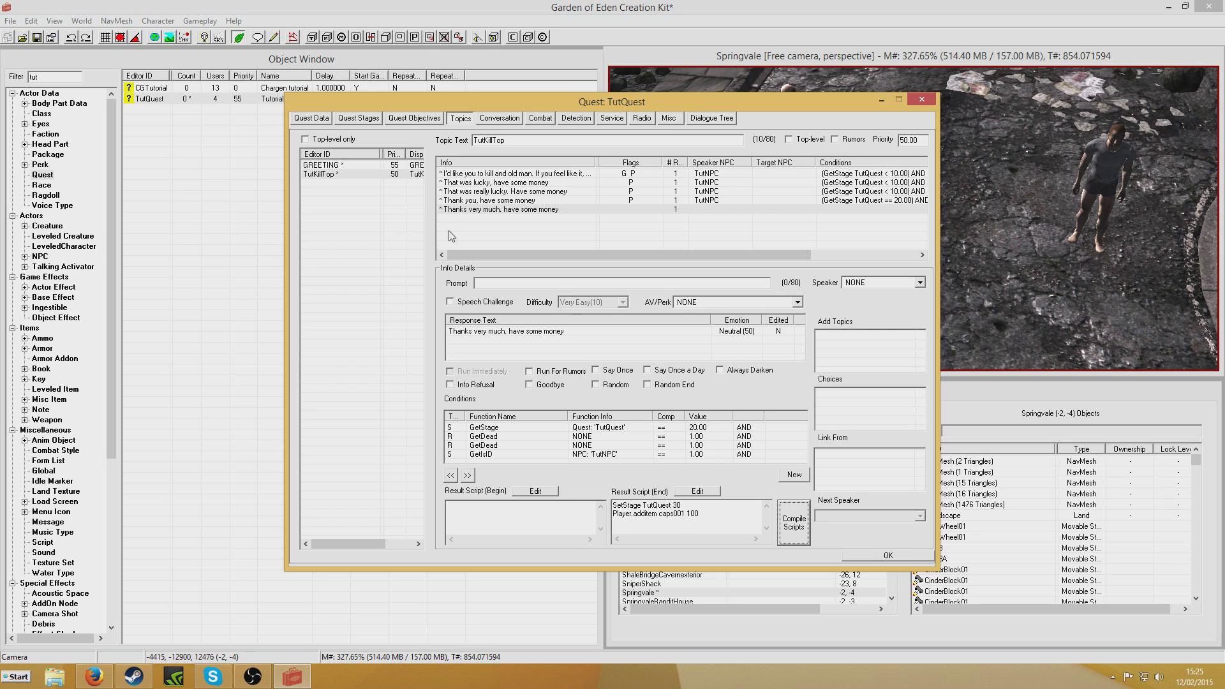
Add a fourth info to the GREETING topic with the response "Thanks for the help".
{"action": "left_click", "coordinate": [361, 166]}
{"action": "right_click", "coordinate": [494, 199]}
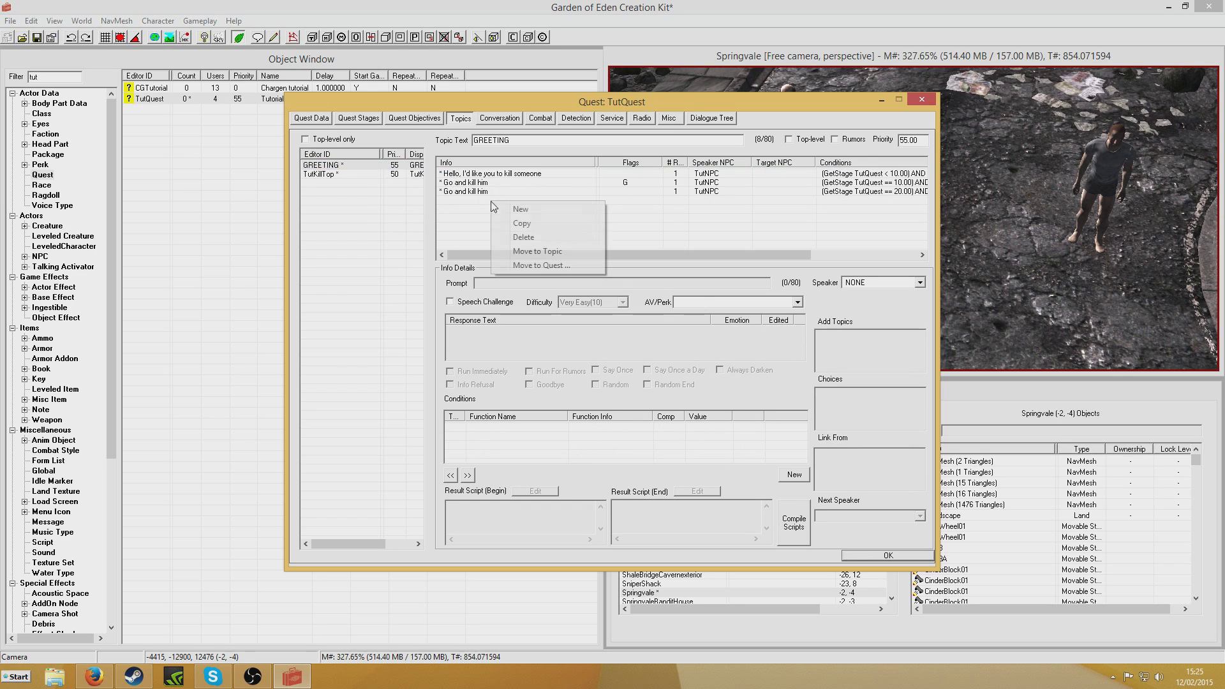
{"action": "left_click", "coordinate": [510, 205]}
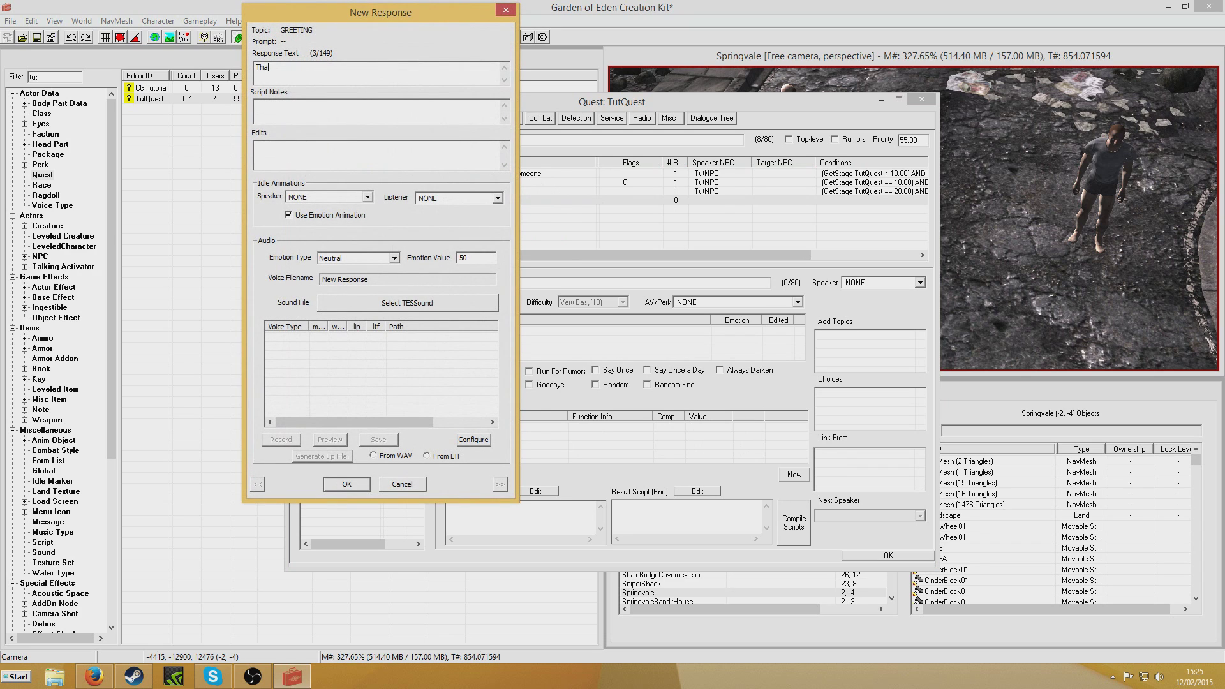
{"action": "type", "text": "Thanks for the help"}
{"action": "key", "text": "Return"}
{"action": "right_click", "coordinate": [525, 441]}
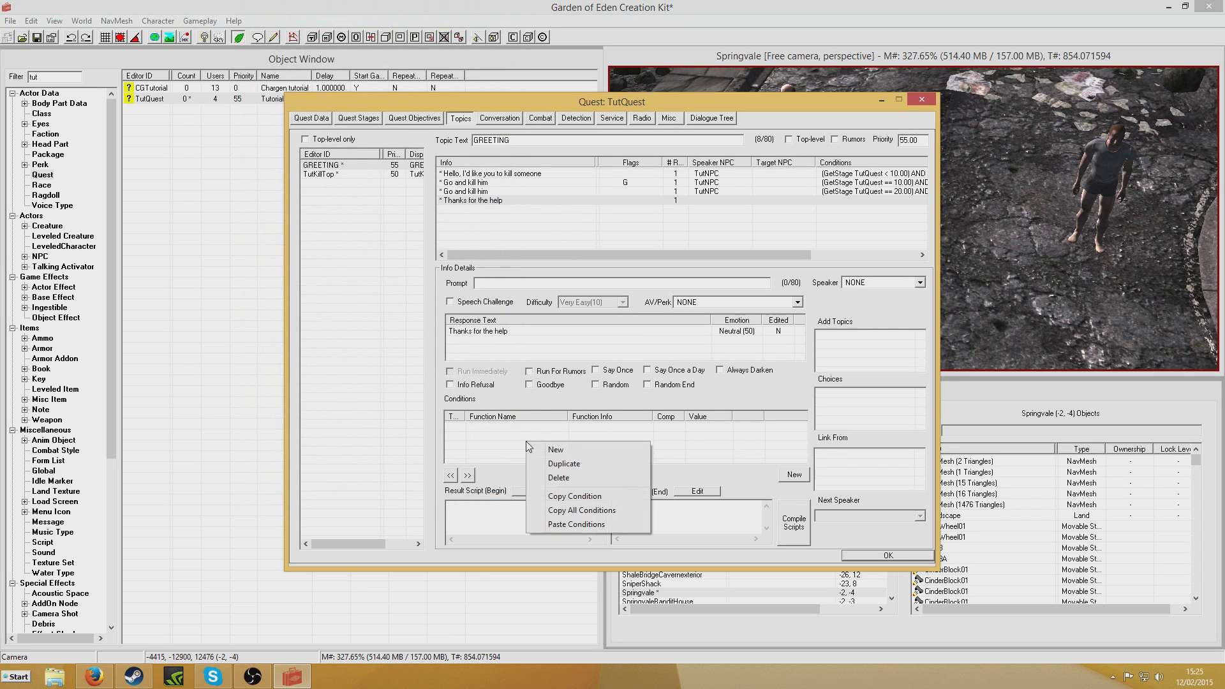
{"action": "left_click", "coordinate": [574, 521]}
{"action": "left_click", "coordinate": [613, 437]}
{"action": "key", "text": "Delete"}
{"action": "key", "text": "Delete"}
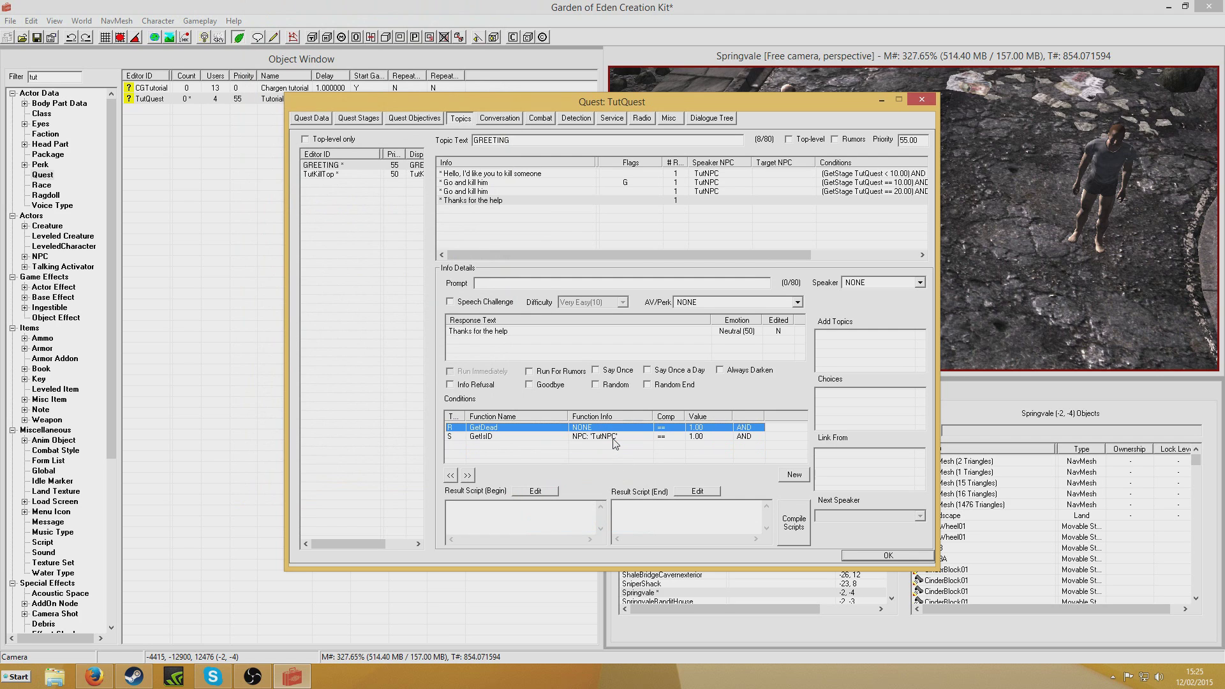
{"action": "key", "text": "Delete"}
{"action": "key", "text": "Delete"}
Add a GetStage TutQuest == 30 condition to the "Thanks for the help" greeting and flag it as Goodbye.
{"action": "right_click", "coordinate": [600, 439]}
{"action": "left_click", "coordinate": [646, 445]}
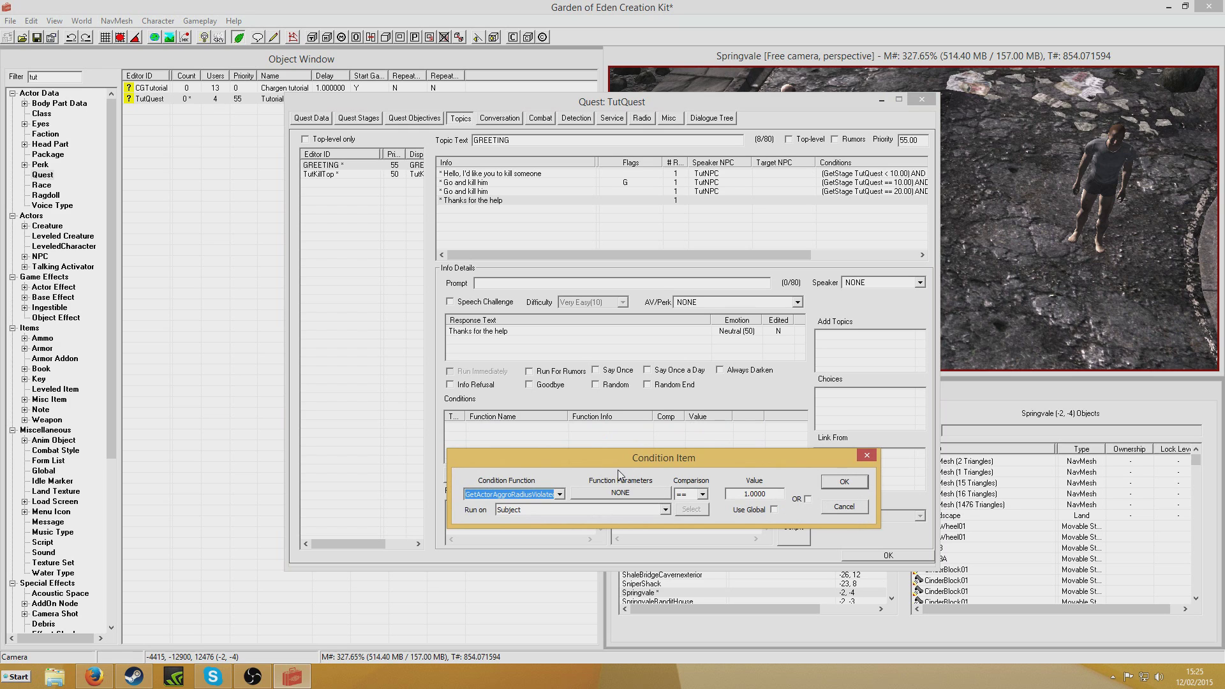
{"action": "type", "text": "GetStage"}
{"action": "left_click", "coordinate": [618, 492]}
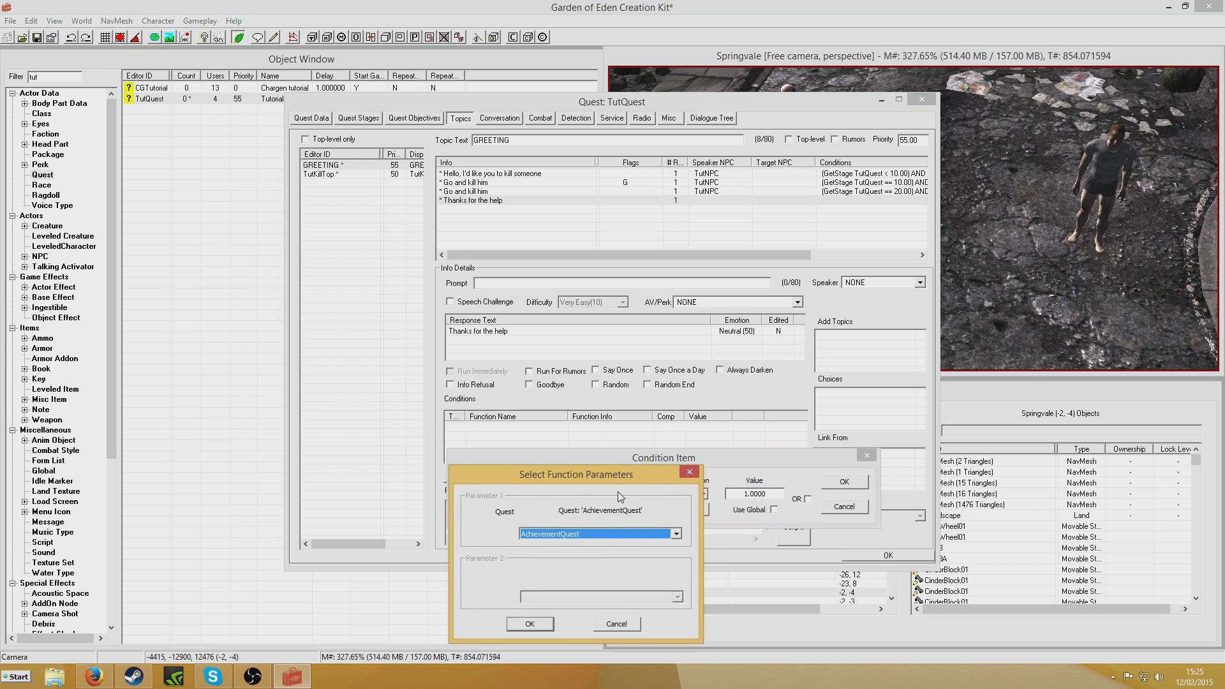
{"action": "type", "text": "tut"}
{"action": "left_click", "coordinate": [529, 623]}
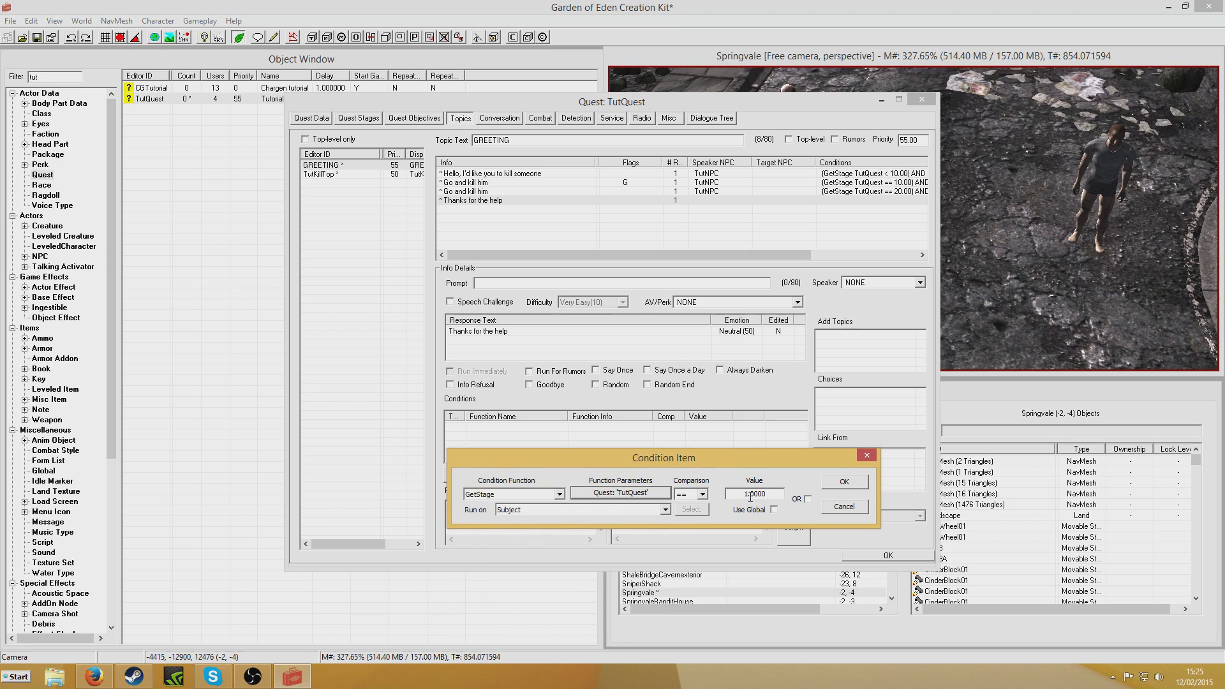
{"action": "type", "text": "0"}
{"action": "left_click", "coordinate": [843, 482]}
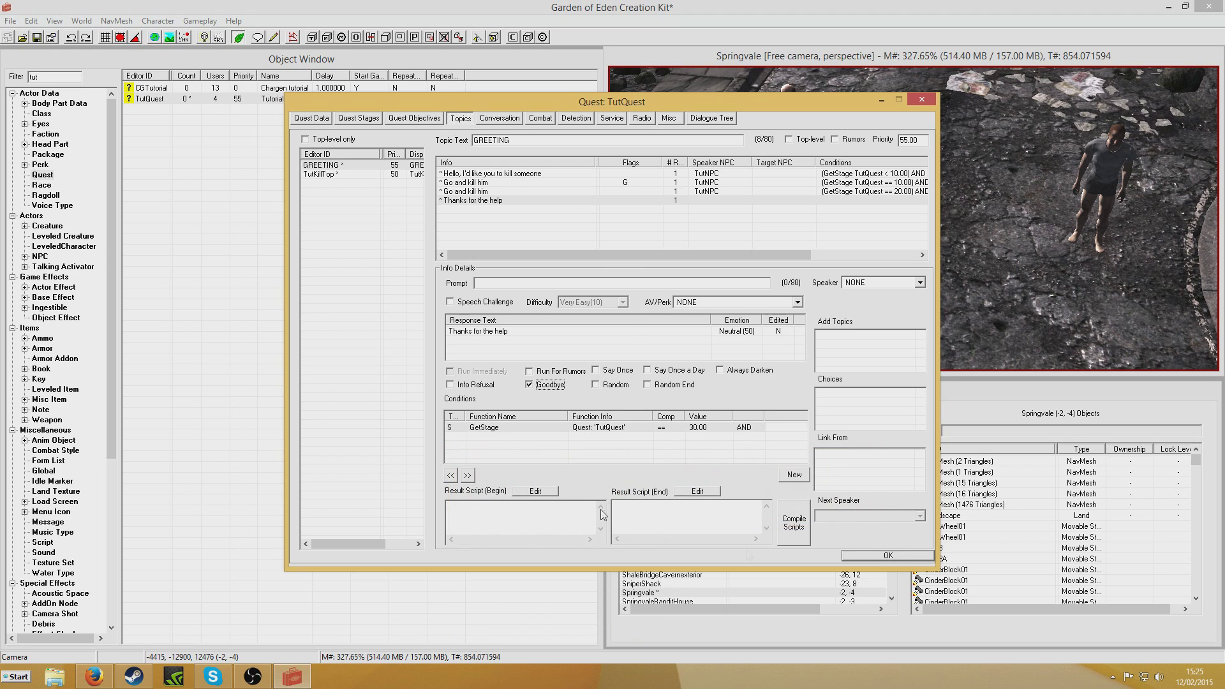
{"action": "left_click", "coordinate": [502, 231]}
{"action": "left_click", "coordinate": [496, 201]}
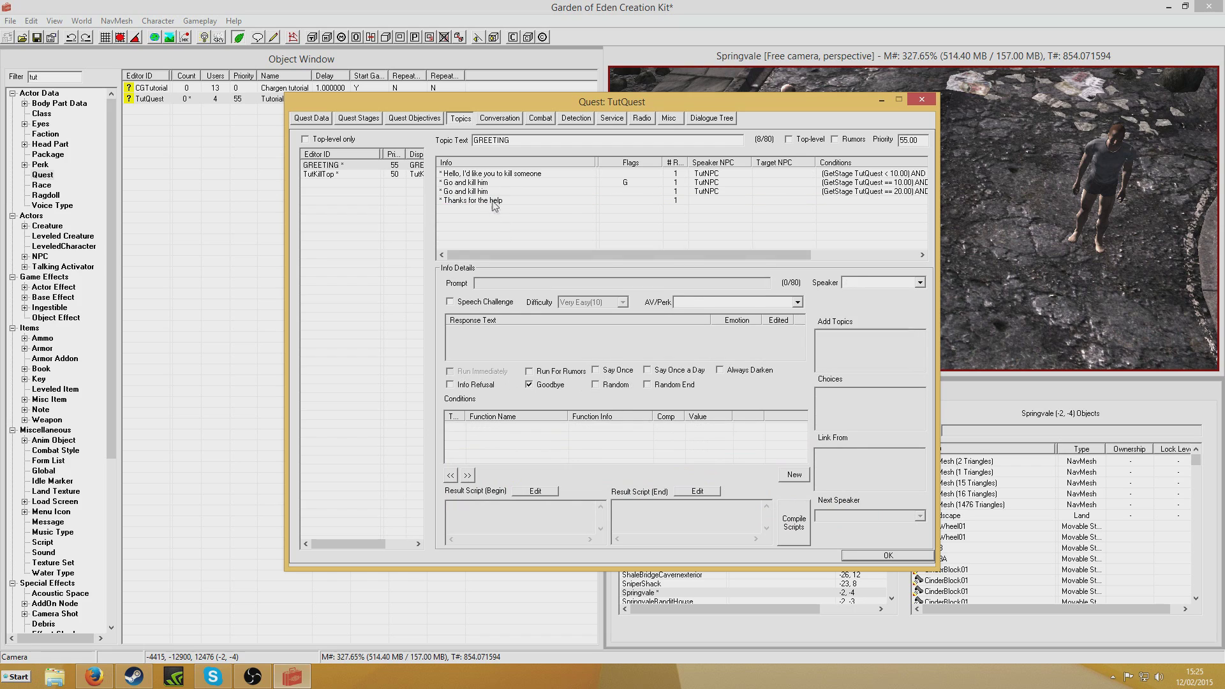
Select the "Hello, I'd like you to kill someone" info in the GREETING topic.
{"action": "left_click", "coordinate": [565, 174]}
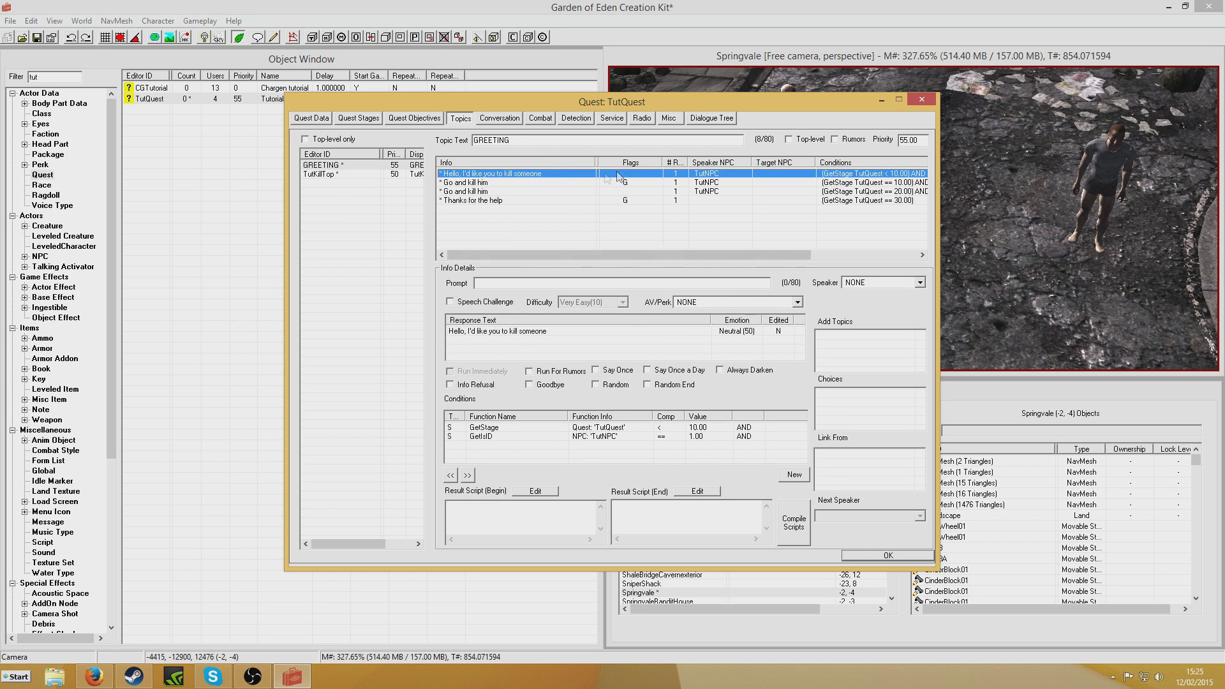
{"action": "right_click", "coordinate": [852, 347]}
{"action": "left_click", "coordinate": [875, 351]}
{"action": "key", "text": "g"}
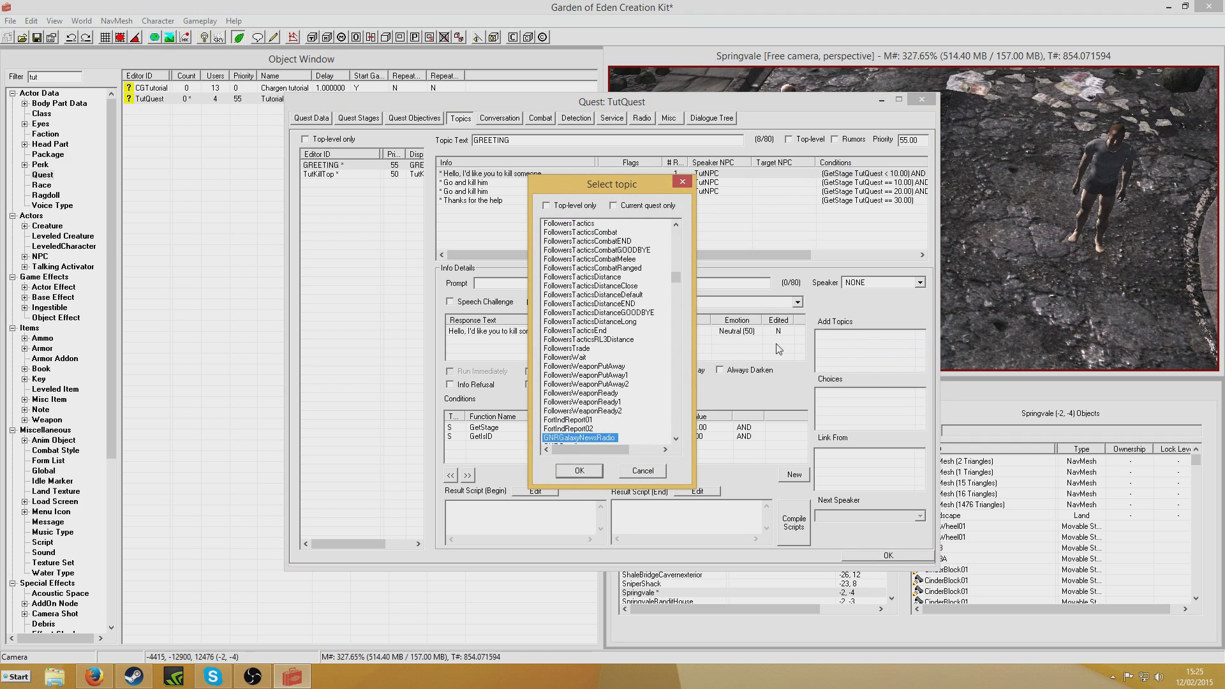
{"action": "scroll", "coordinate": [593, 432], "scroll_direction": "down", "scroll_amount": 1}
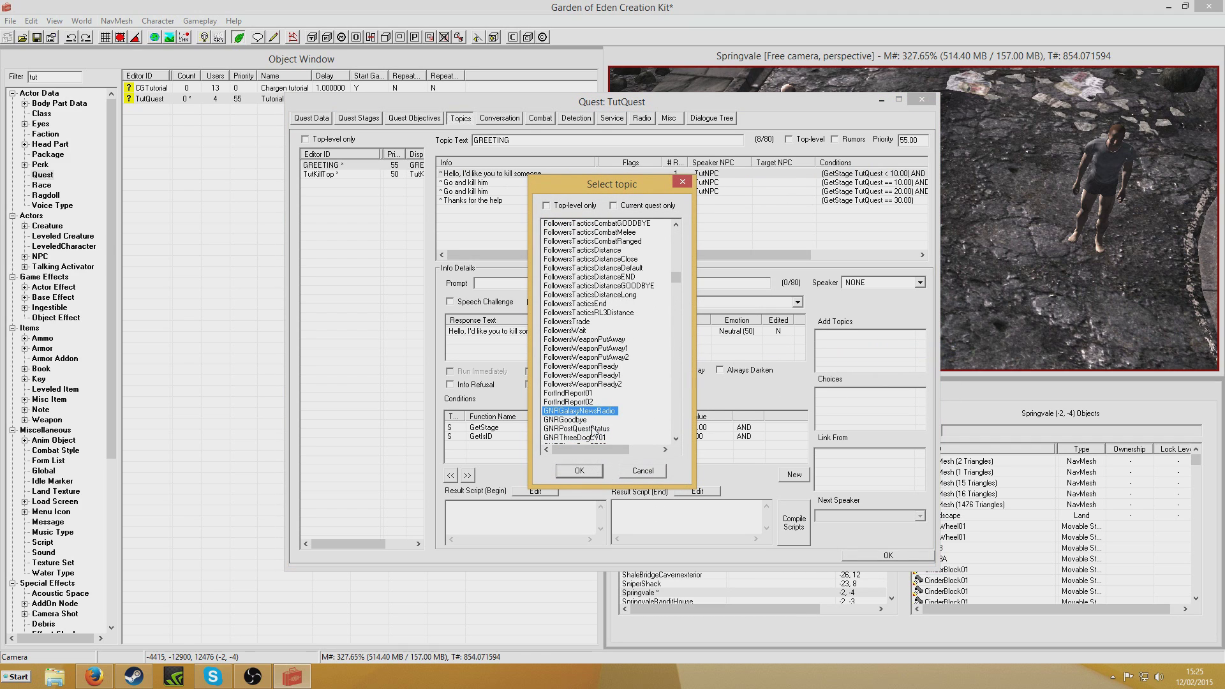
{"action": "key", "text": "Down"}
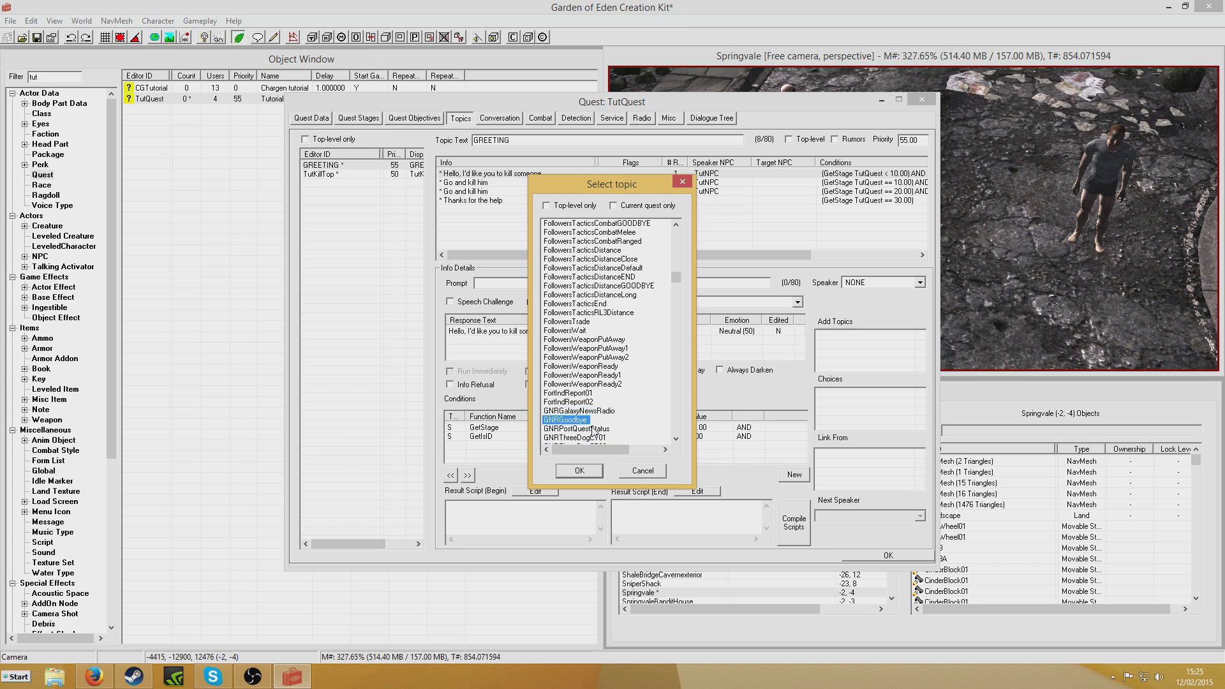
{"action": "left_click", "coordinate": [643, 471]}
Add TutKillTop to the added topics of the "Hello, I'd like you to kill someone" info and accept the TutQuest changes.
{"action": "right_click", "coordinate": [840, 360]}
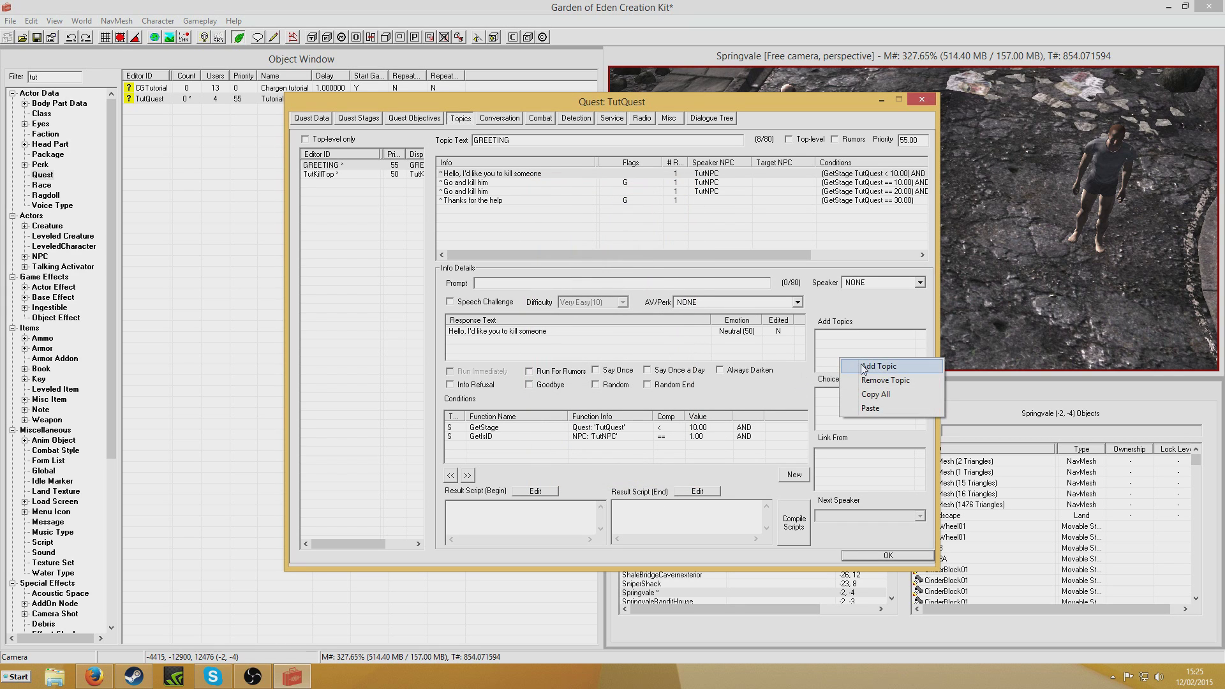
{"action": "left_click", "coordinate": [865, 367]}
{"action": "type", "text": "tutk"}
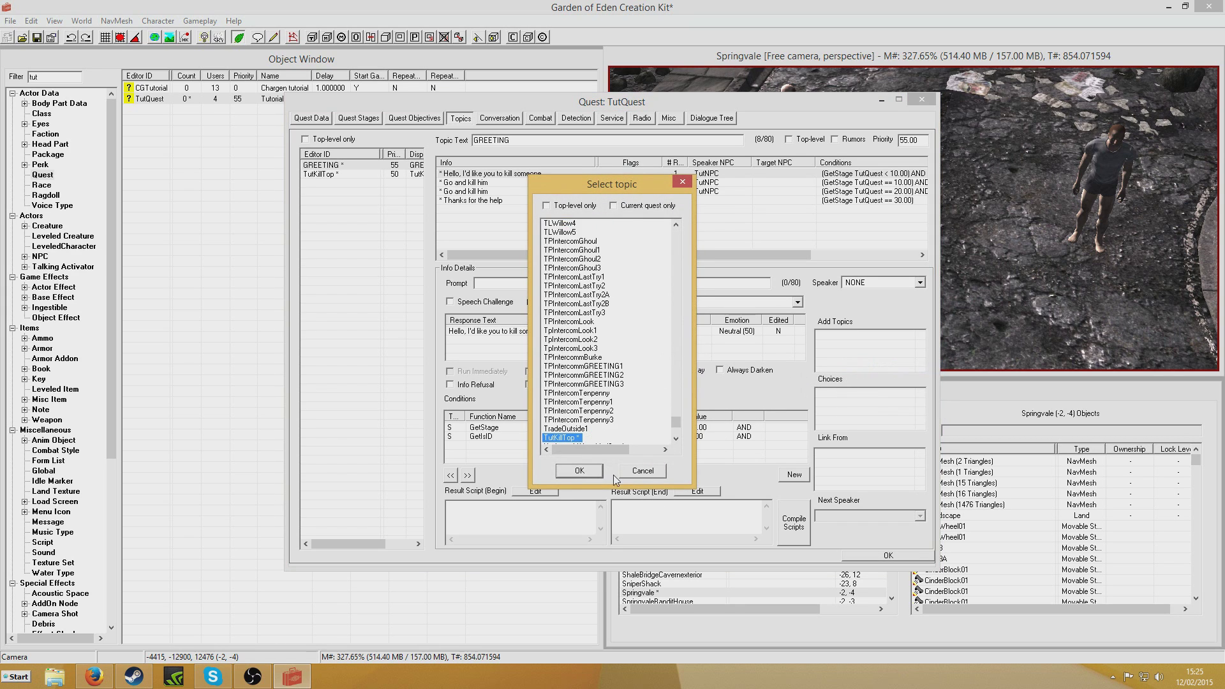
{"action": "left_click", "coordinate": [592, 472]}
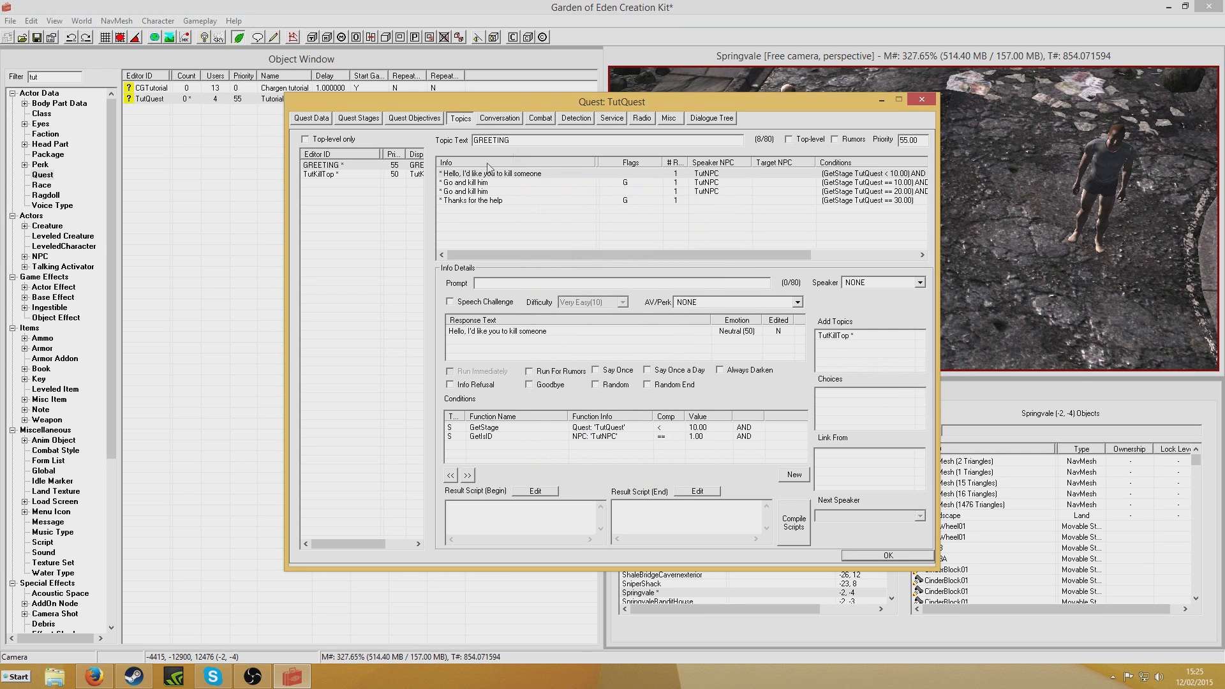
{"action": "left_click", "coordinate": [901, 557]}
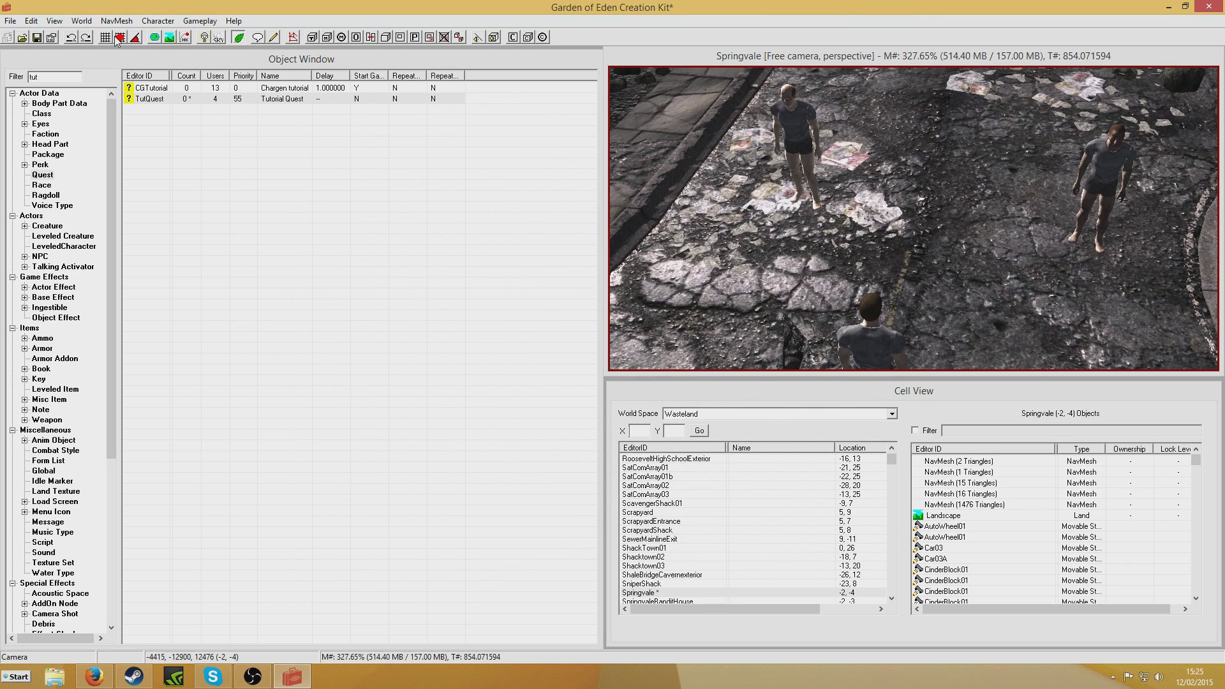
Create a new object script named TutTargetOneScript and begin an OnDeath block in it.
{"action": "left_click", "coordinate": [273, 37]}
{"action": "left_click", "coordinate": [154, 143]}
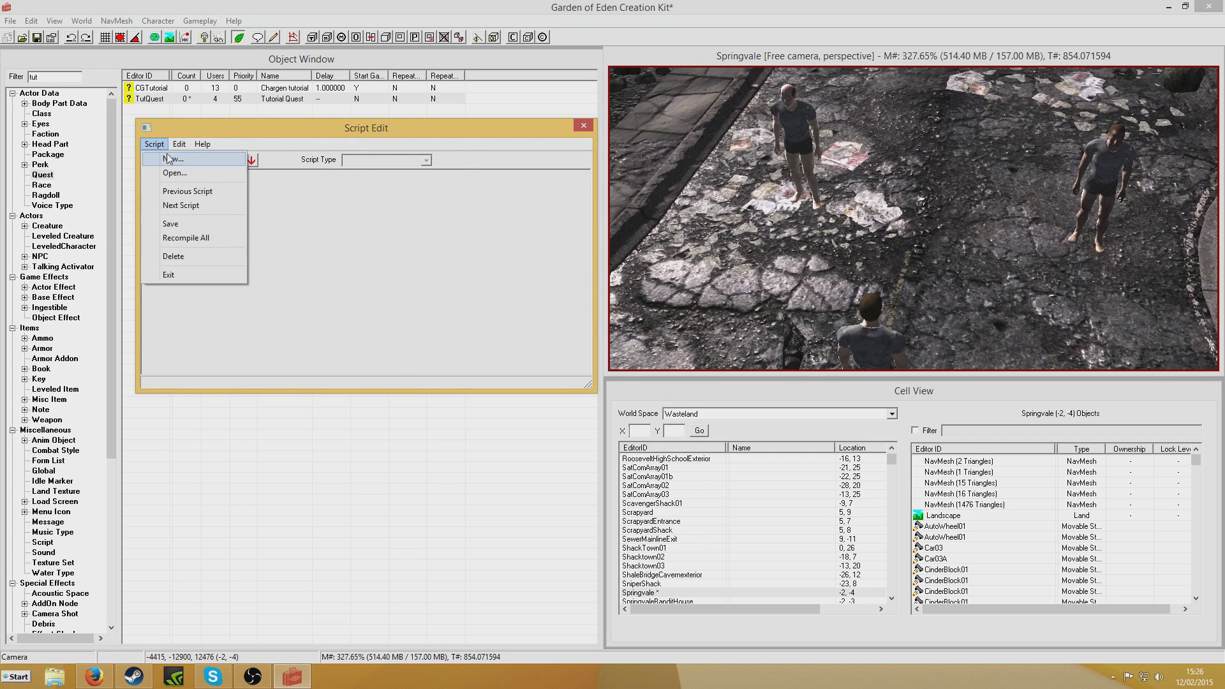
{"action": "left_click", "coordinate": [169, 158]}
{"action": "type", "text": "SC"}
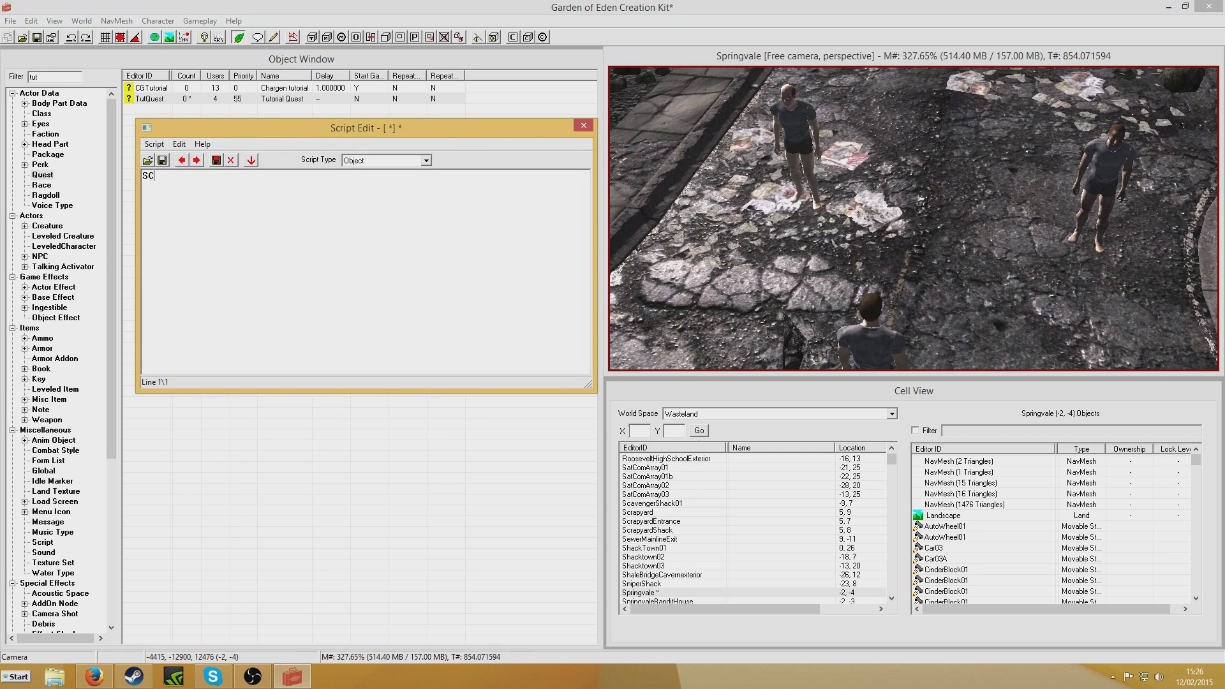
{"action": "type", "text": "N TutTargetOne"}
{"action": "type", "text": "Scrip"}
{"action": "type", "text": "Begin OnDe"}
{"action": "type", "text": "ath"}
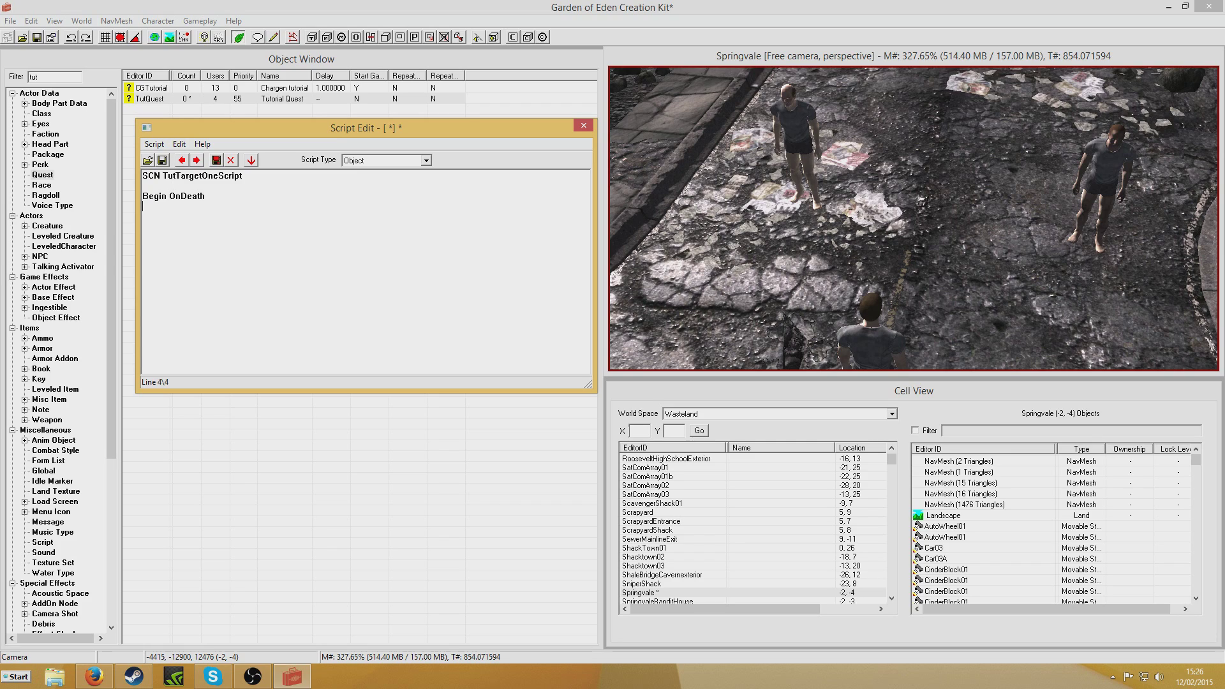
Complete the OnDeath block with "If GetStage TutQuest ==10", "SetStage TutQuest 20", "EndIf" and "END", and close the script editor.
{"action": "type", "text": "If Gets"}
{"action": "type", "text": "Stage Tut"}
{"action": "type", "text": "Quest "}
{"action": "type", "text": "=="}
{"action": "type", "text": "SetStage t"}
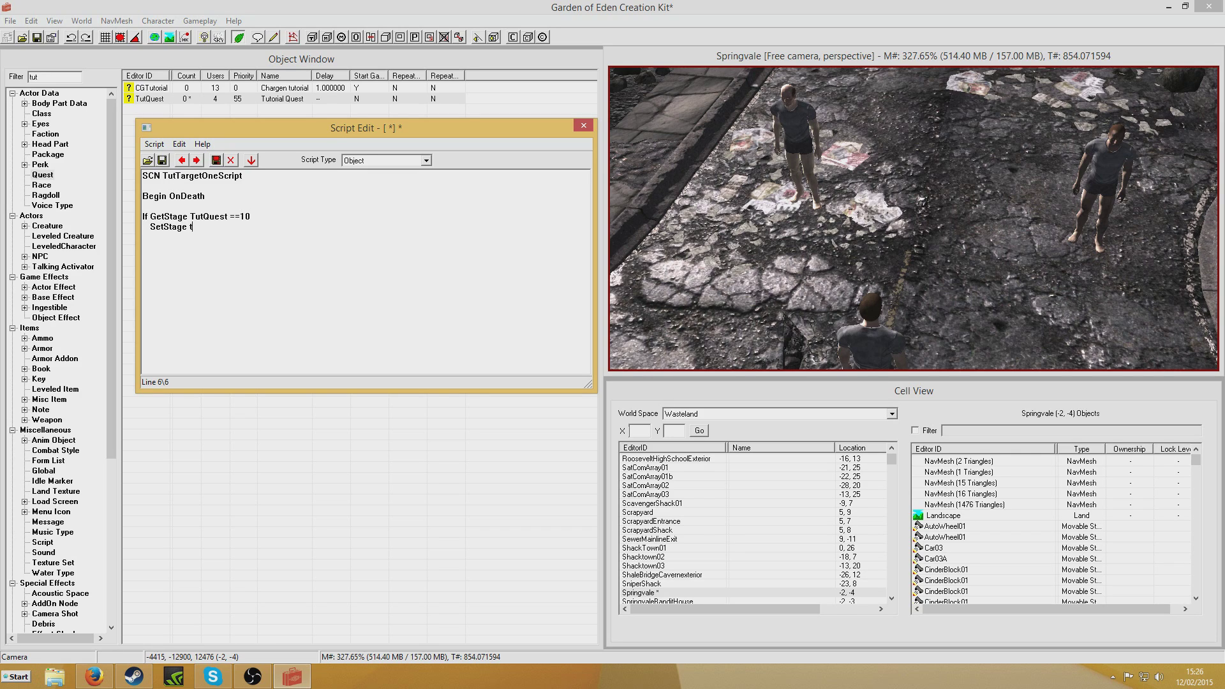
{"action": "type", "text": "utQuest 20"}
{"action": "type", "text": "EndI"}
{"action": "type", "text": "END"}
{"action": "double_click", "coordinate": [232, 228]}
{"action": "left_click", "coordinate": [215, 230]}
{"action": "left_click", "coordinate": [582, 126]}
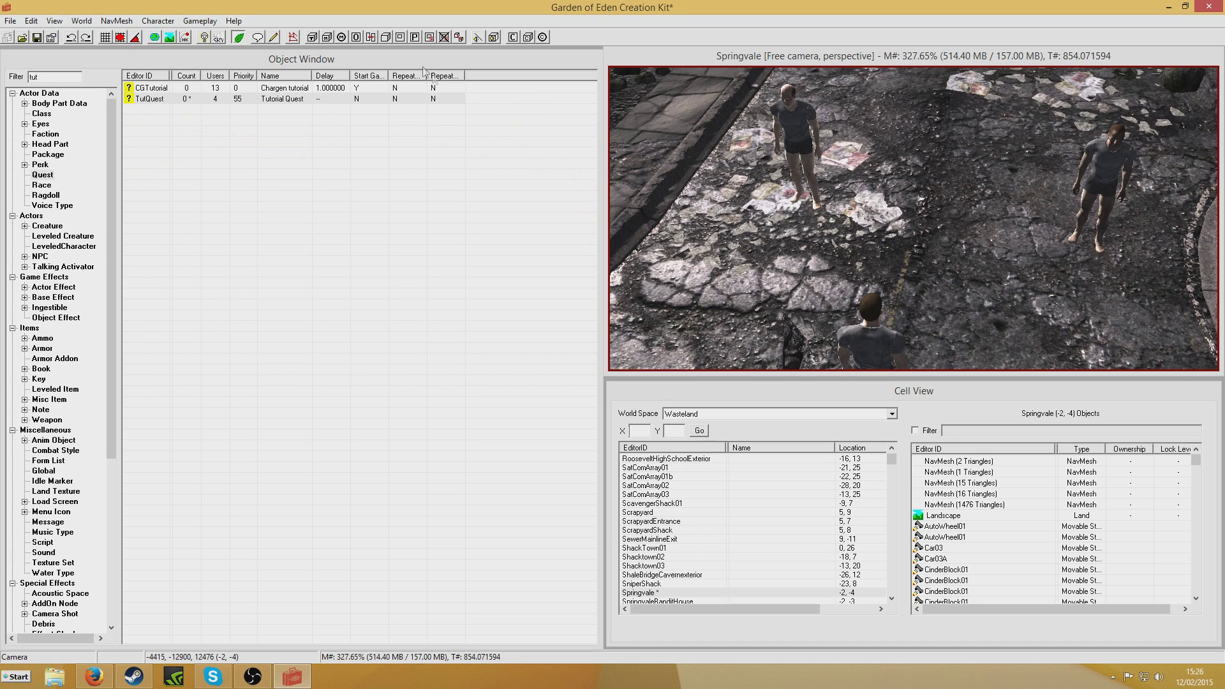
Create a second new object script named TutTargetTwoScript and begin an OnDeath block in it.
{"action": "left_click", "coordinate": [292, 37]}
{"action": "left_click", "coordinate": [155, 144]}
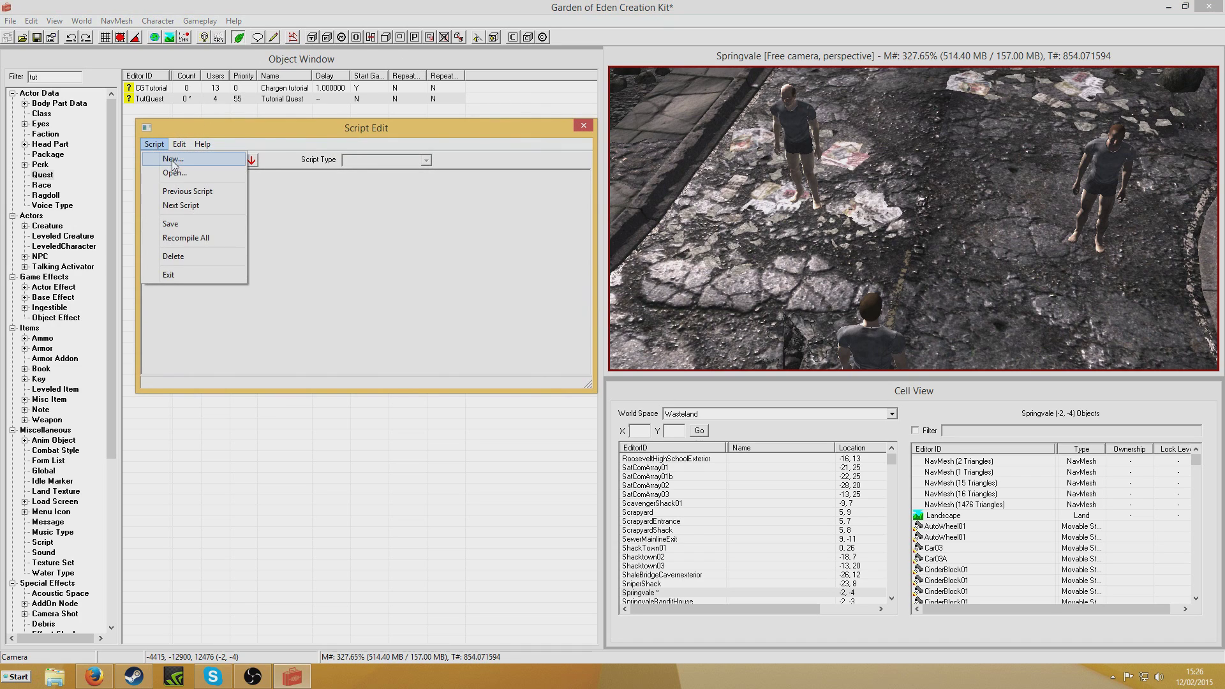
{"action": "left_click", "coordinate": [163, 159]}
{"action": "type", "text": "SCN "}
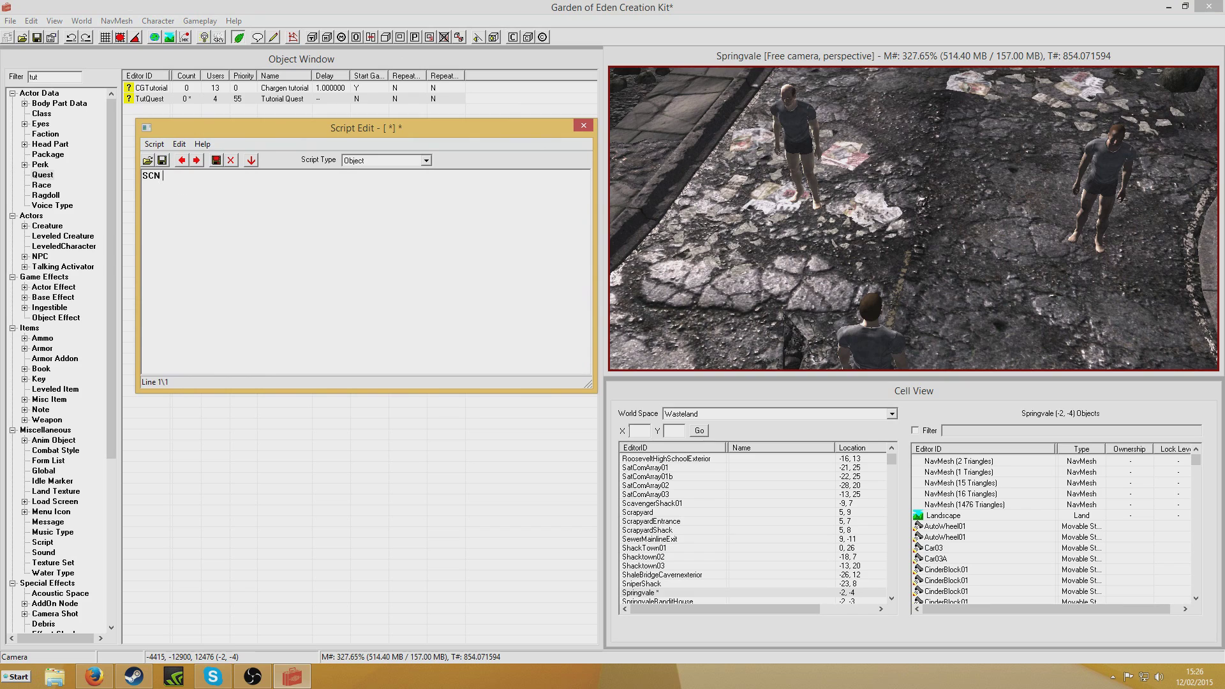
{"action": "type", "text": "TutTargetTwoScript"}
{"action": "key", "text": "Return"}
{"action": "type", "text": "Begin OnDeath"}
{"action": "key", "text": "Return"}
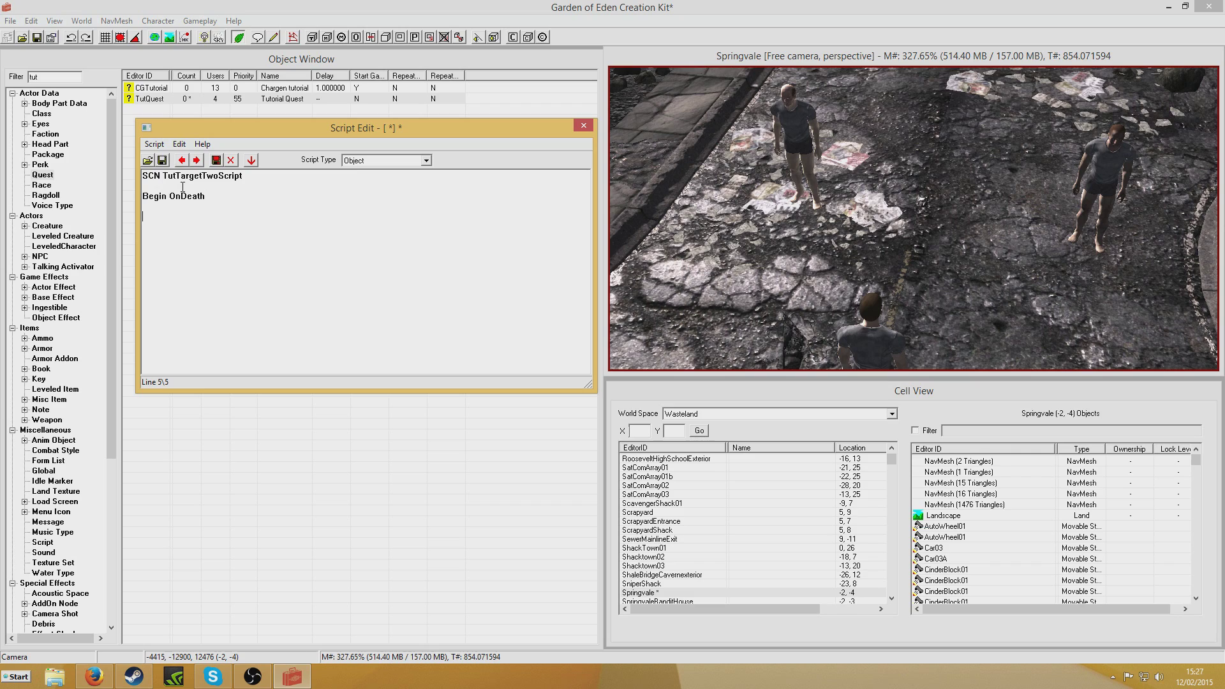
Add the condition line "If GetStage TutQuest >=10 && GetStage tutQuest <30" to the OnDeath block of TutTargetTwoScript.
{"action": "type", "text": "If GetStage TutQuest >=10"}
{"action": "type", "text": "&& GetStage tut"}
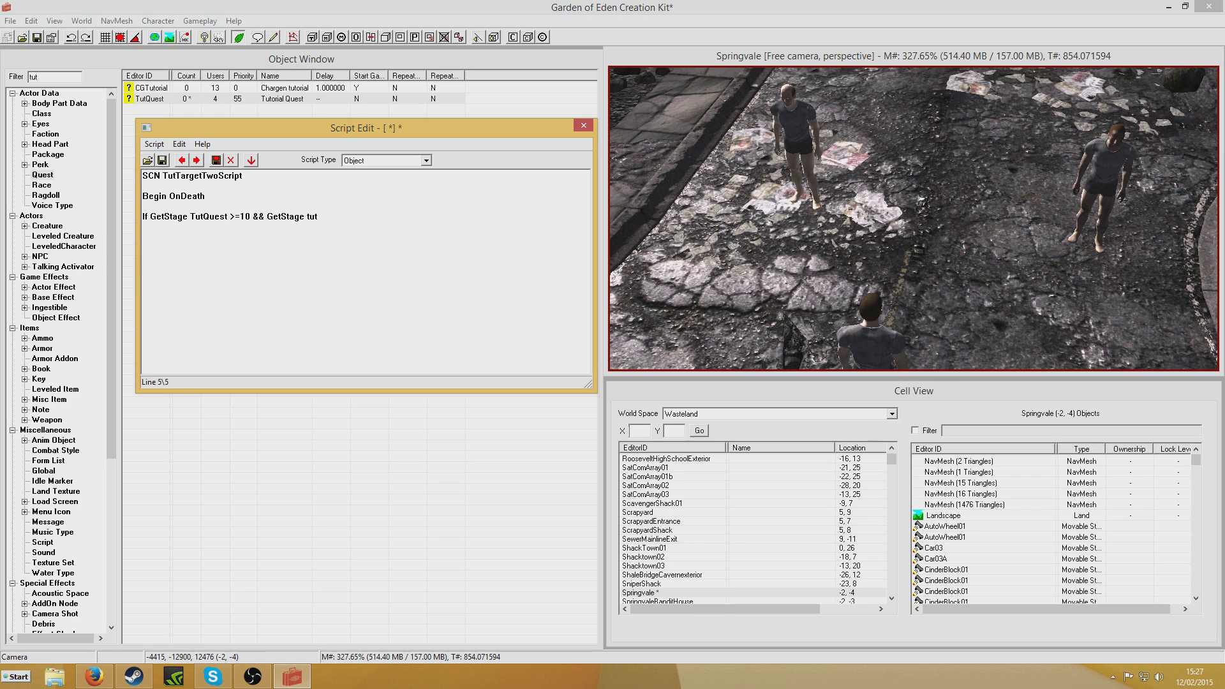
{"action": "type", "text": "Quest <"}
{"action": "type", "text": "30"}
Complete TutTargetTwoScript with "SetObjectiveCompleted TutQuest 15 1", "EndIf" and "END", and close the script editor.
{"action": "type", "text": "SetObje"}
{"action": "type", "text": "ctiveComplete"}
{"action": "type", "text": "d TutQues"}
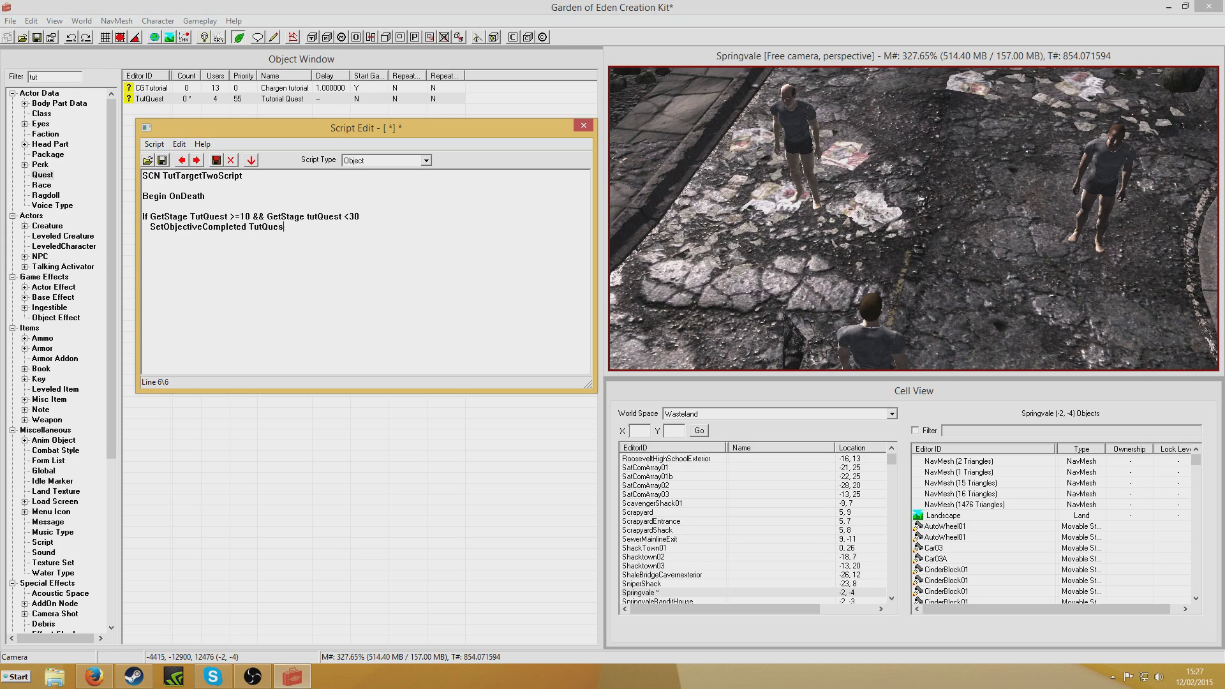
{"action": "type", "text": "t 15 1 "}
{"action": "type", "text": "EndIf  "}
{"action": "type", "text": "END"}
{"action": "left_click_drag", "start_coordinate": [227, 216], "coordinate": [252, 217]}
{"action": "left_click", "coordinate": [315, 216]}
{"action": "left_click_drag", "start_coordinate": [156, 226], "coordinate": [304, 227]}
{"action": "left_click", "coordinate": [279, 231]}
{"action": "left_click", "coordinate": [580, 125]}
Assign the script TutTargetOneScript to the NPC TutTarget1.
{"action": "left_click", "coordinate": [41, 257]}
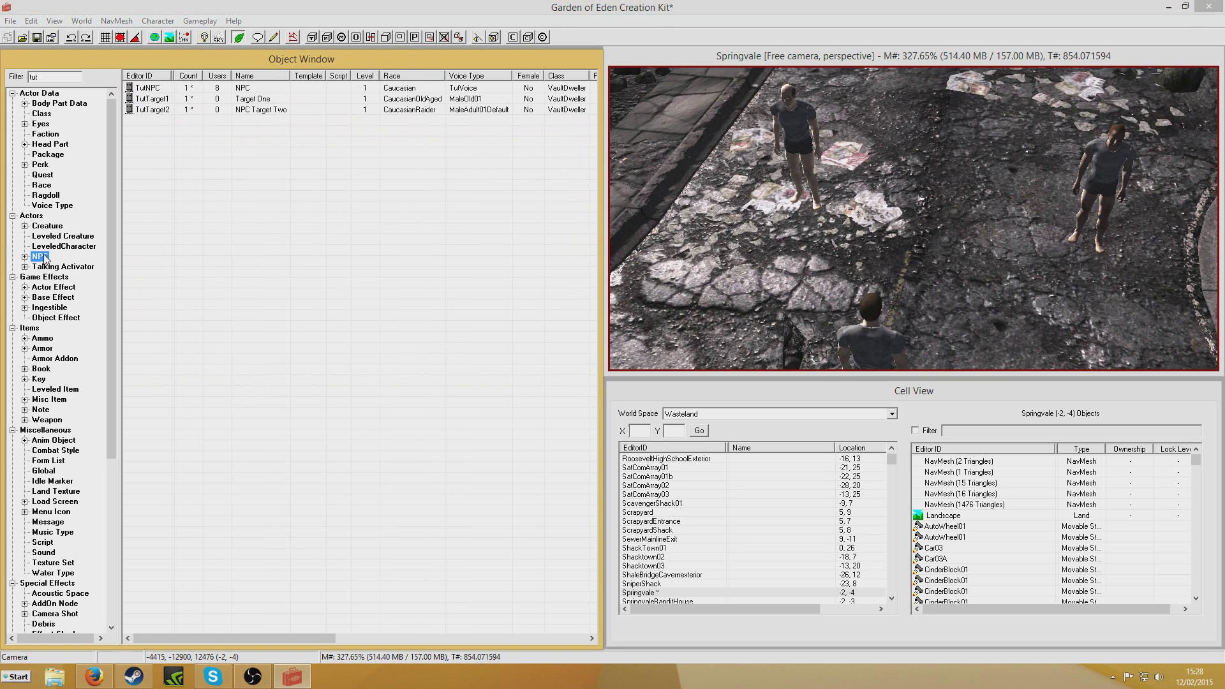
{"action": "double_click", "coordinate": [152, 99]}
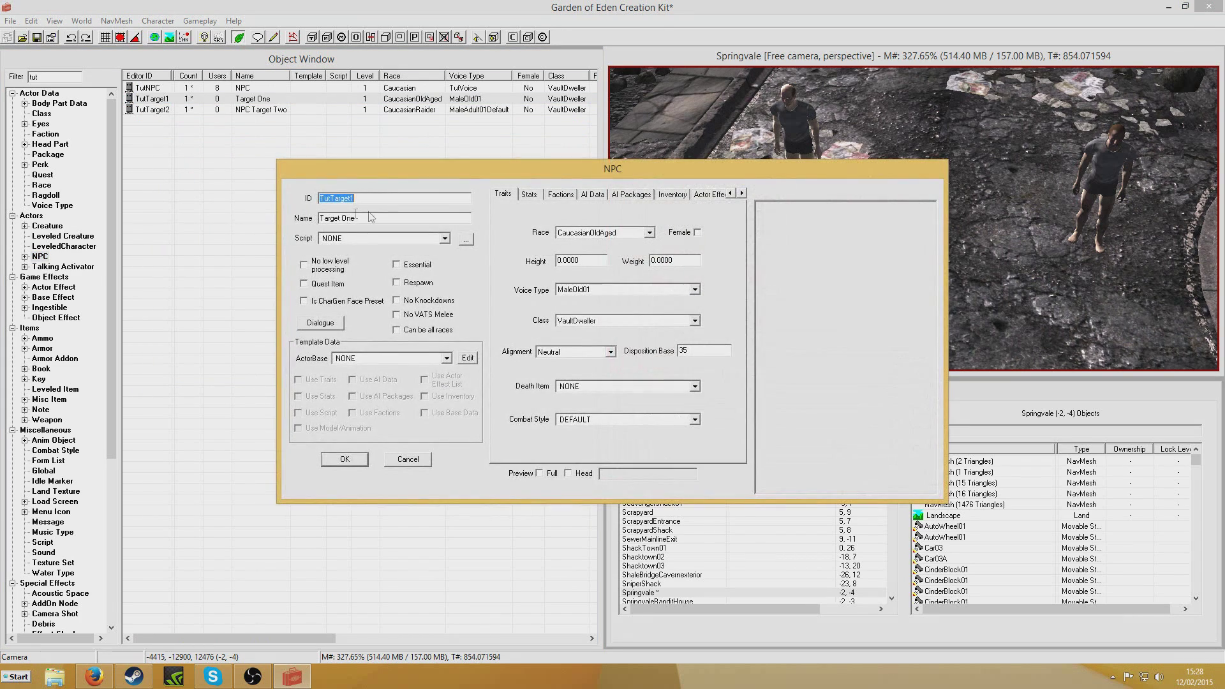
{"action": "left_click", "coordinate": [443, 238]}
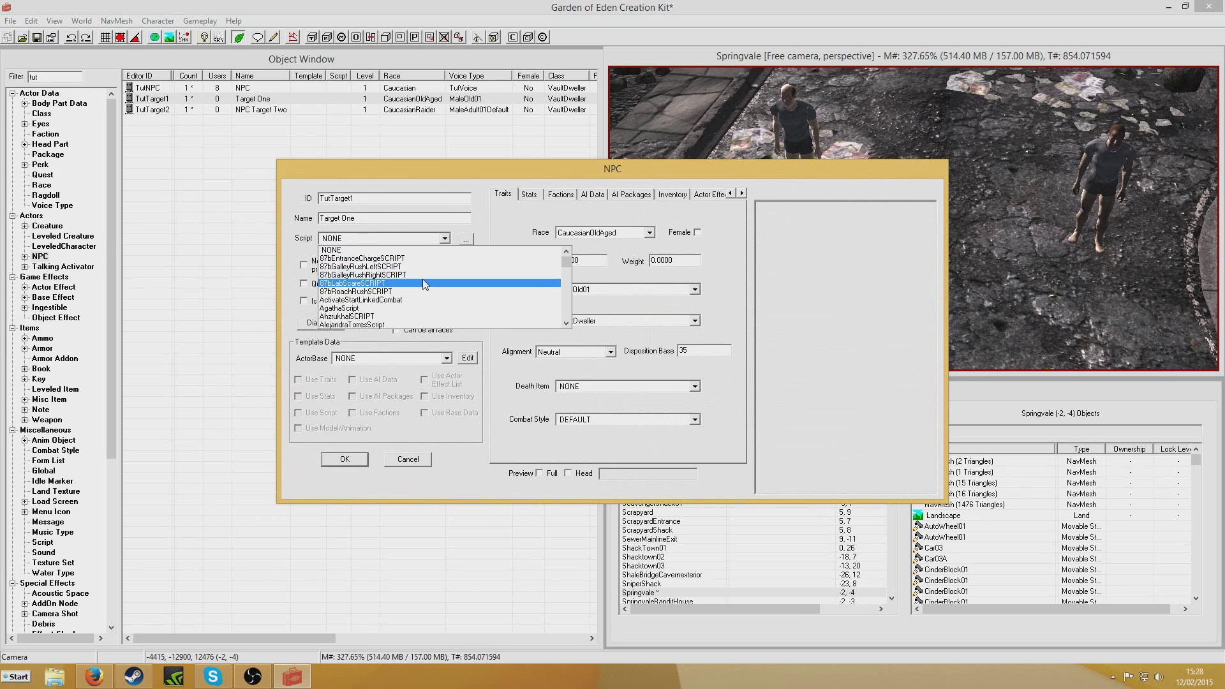
{"action": "type", "text": "tut"}
{"action": "left_click", "coordinate": [473, 266]}
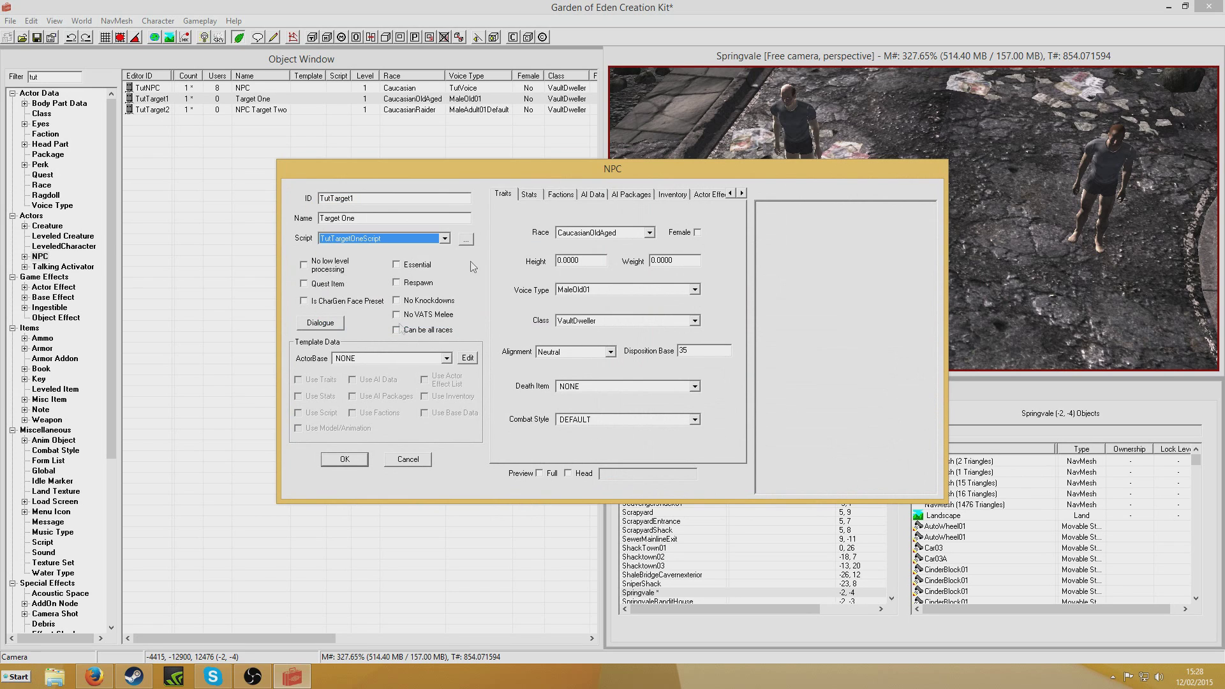
{"action": "left_click", "coordinate": [344, 460]}
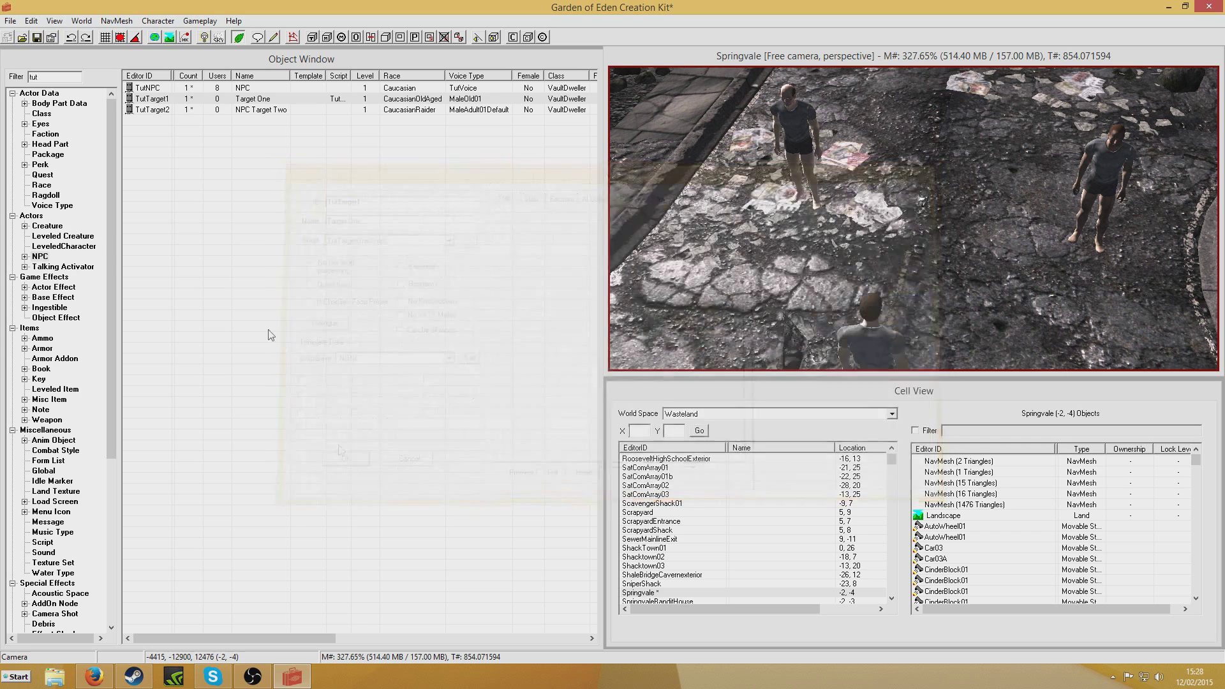
Assign the script TutTargetTwoScript to the NPC TutTarget2.
{"action": "double_click", "coordinate": [151, 109]}
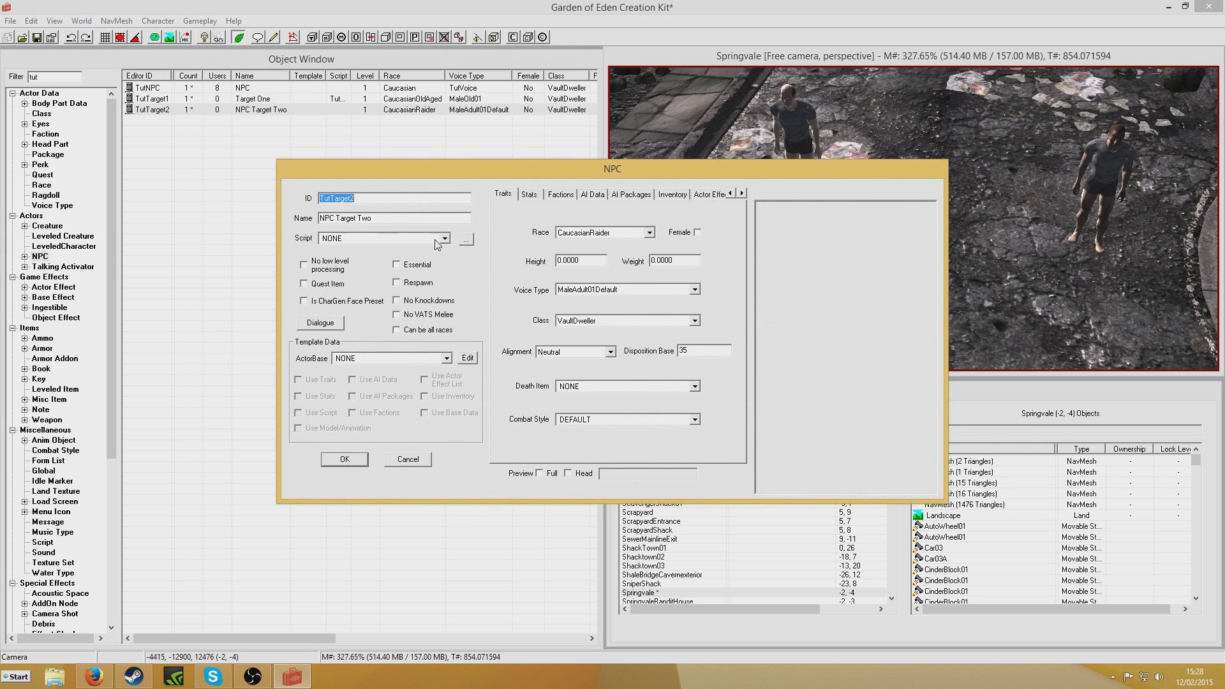
{"action": "left_click", "coordinate": [445, 238]}
{"action": "type", "text": "tut"}
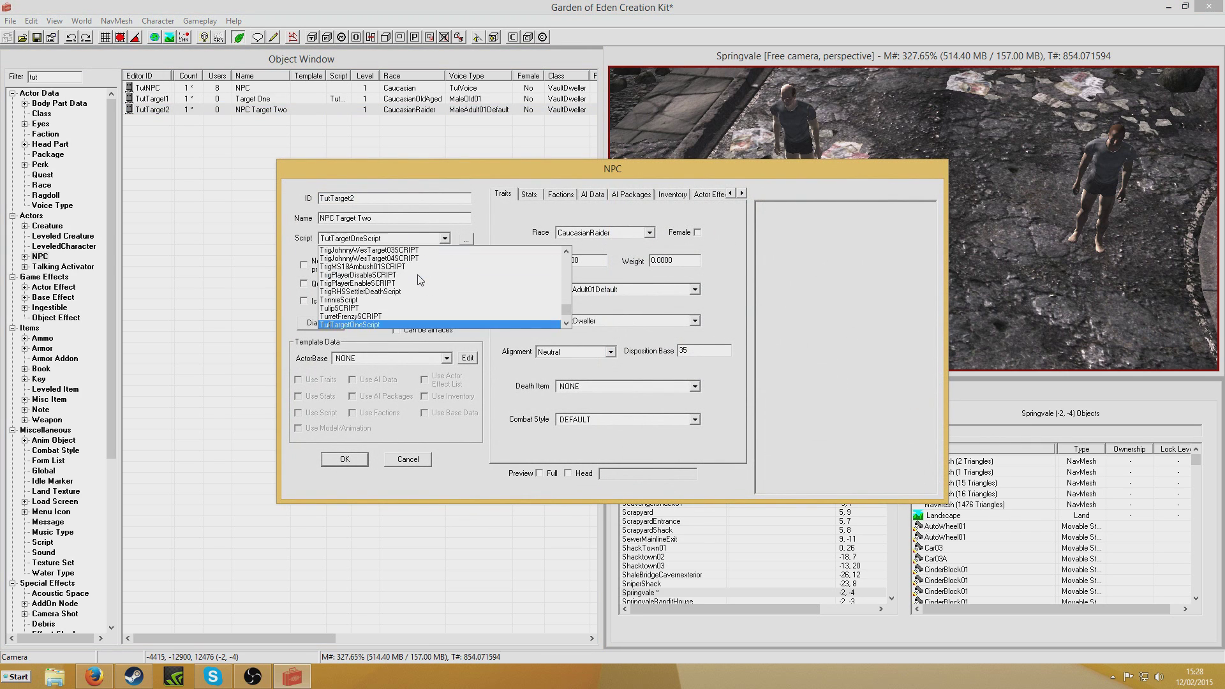
{"action": "left_click", "coordinate": [382, 309]}
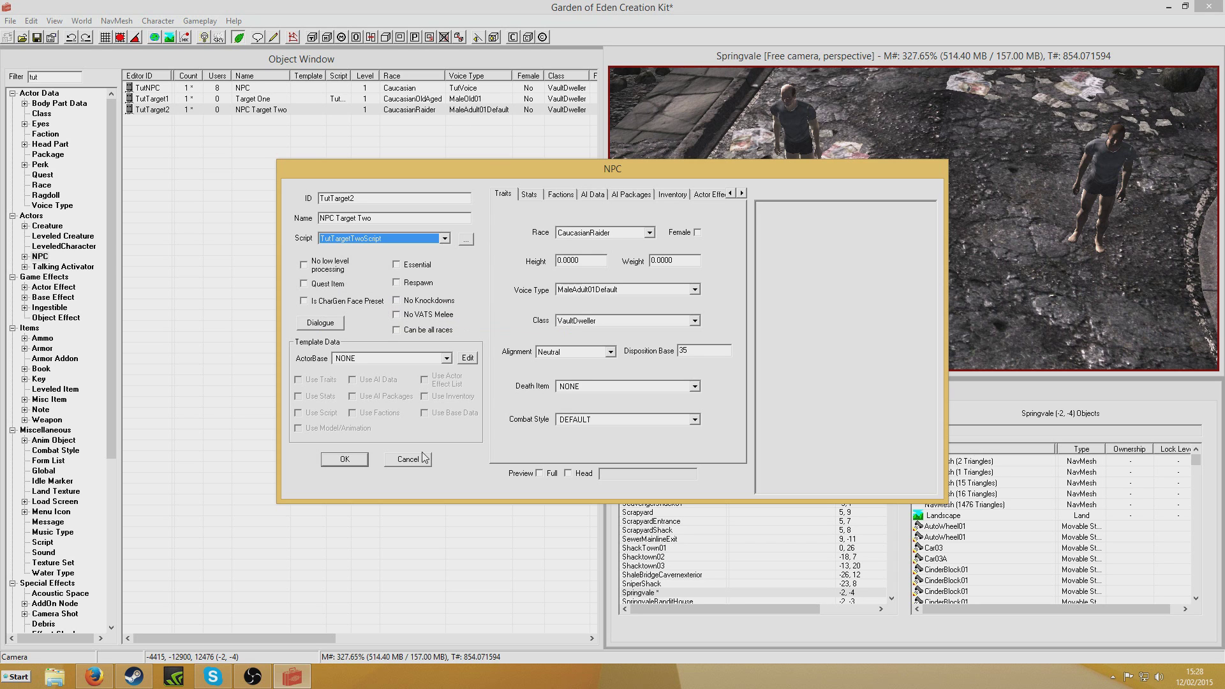
{"action": "left_click", "coordinate": [345, 459]}
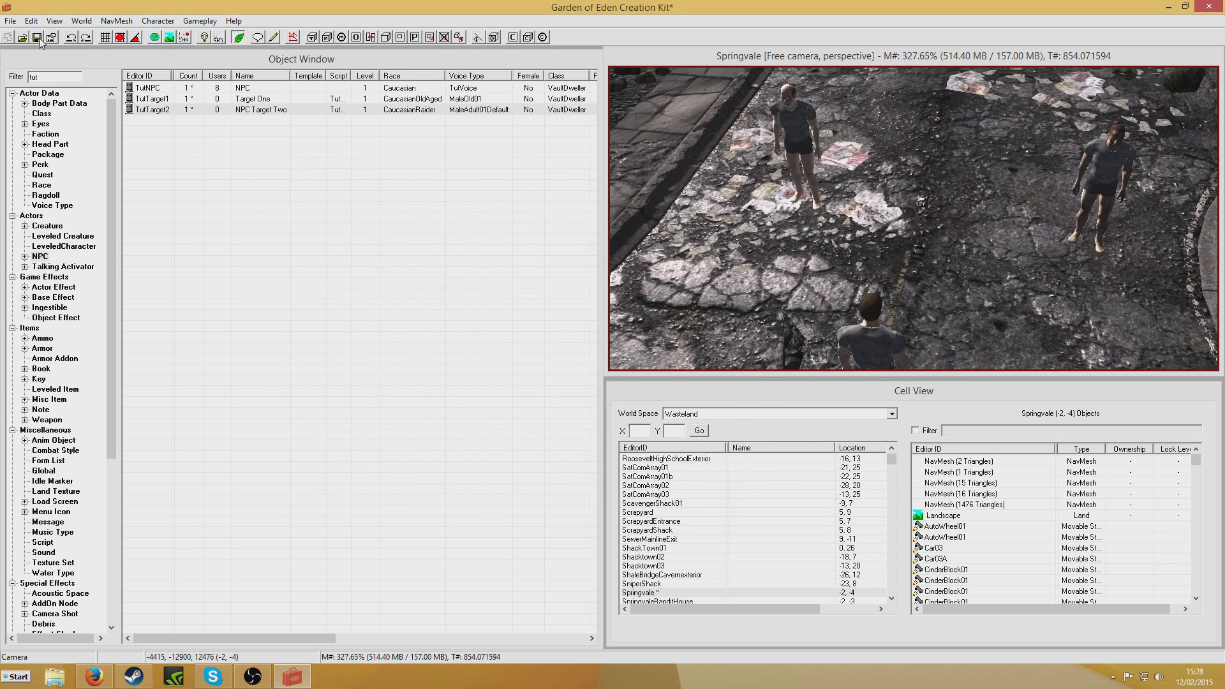
Save the plugin in the Data folder under the file name TutQuest2.
{"action": "left_click", "coordinate": [38, 39]}
{"action": "type", "text": "Tut"}
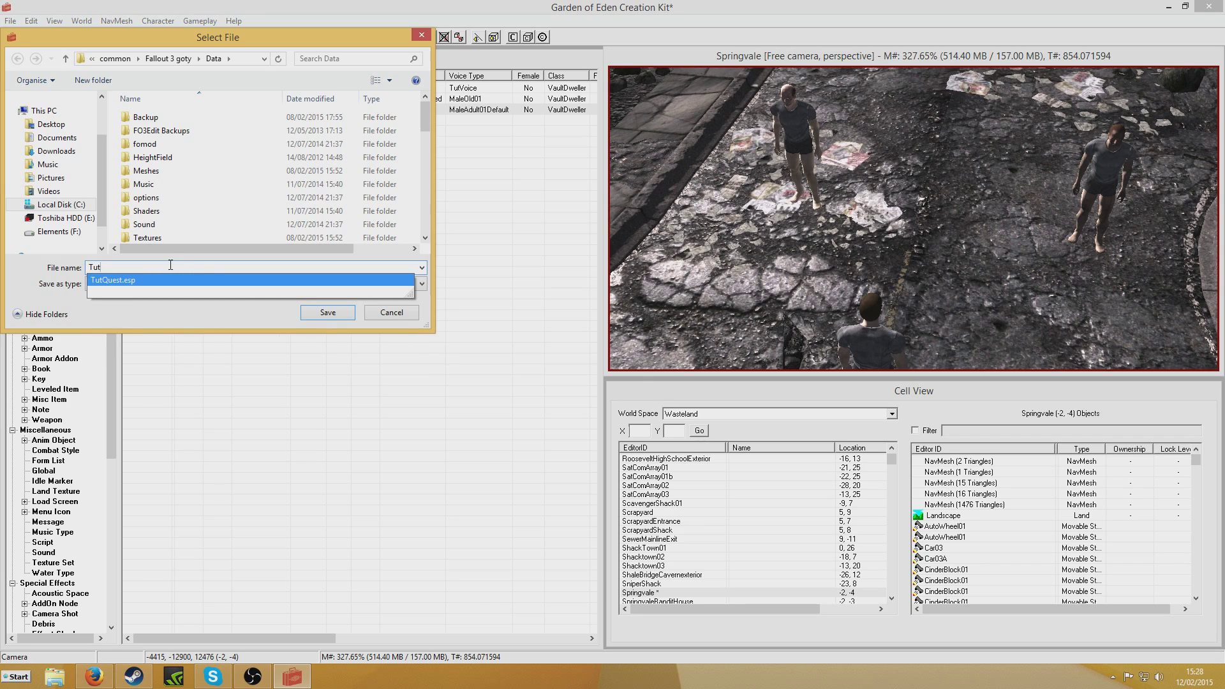
{"action": "type", "text": "Quest2"}
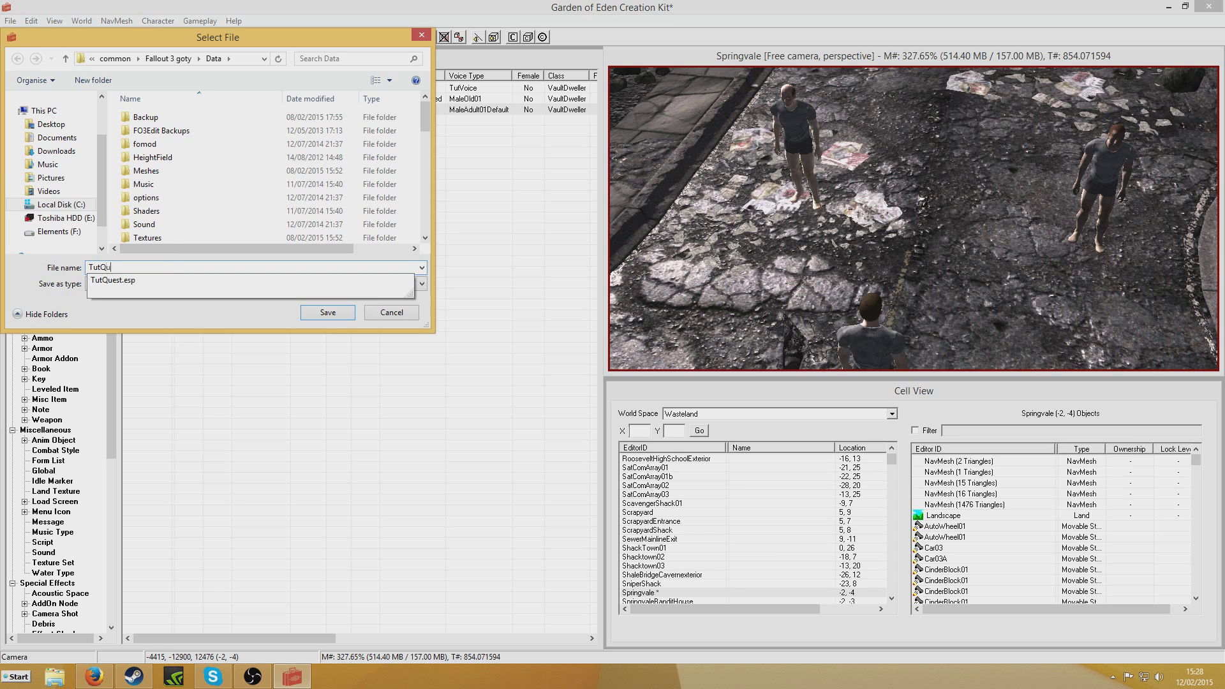
{"action": "left_click", "coordinate": [317, 312]}
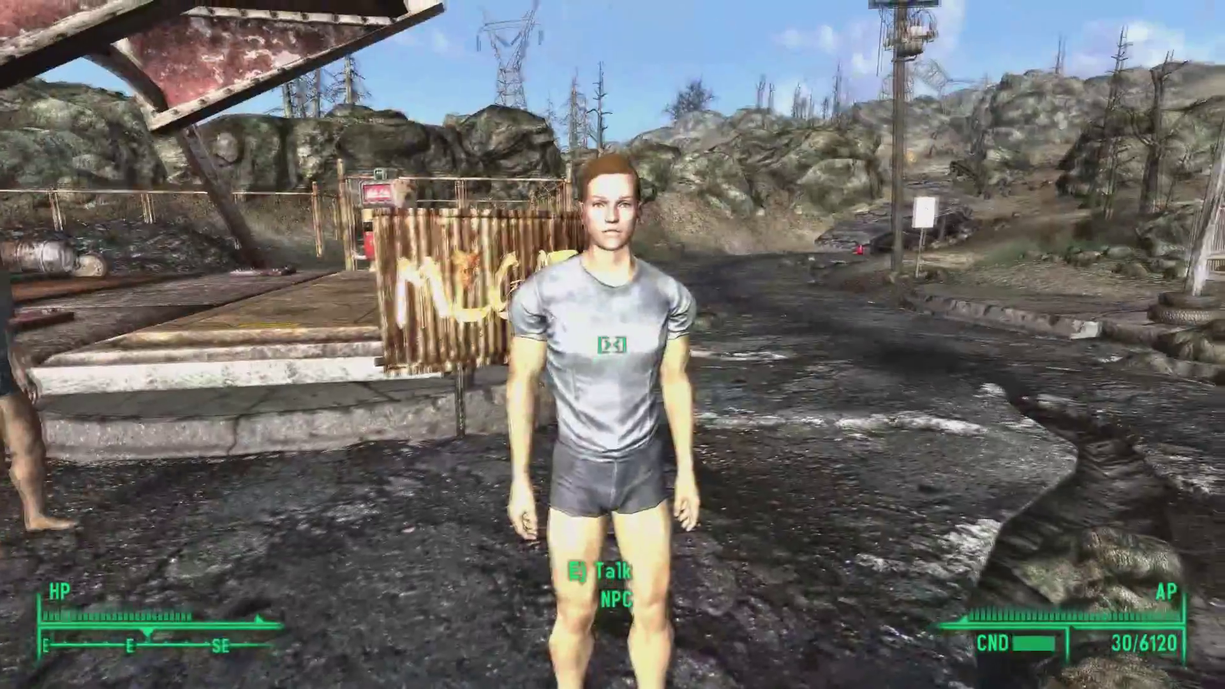
In Fallout 3, talk to the main NPC to start the Tutorial Quest and check its objectives in the Pip-Boy quest list.
{"action": "key", "text": "e"}
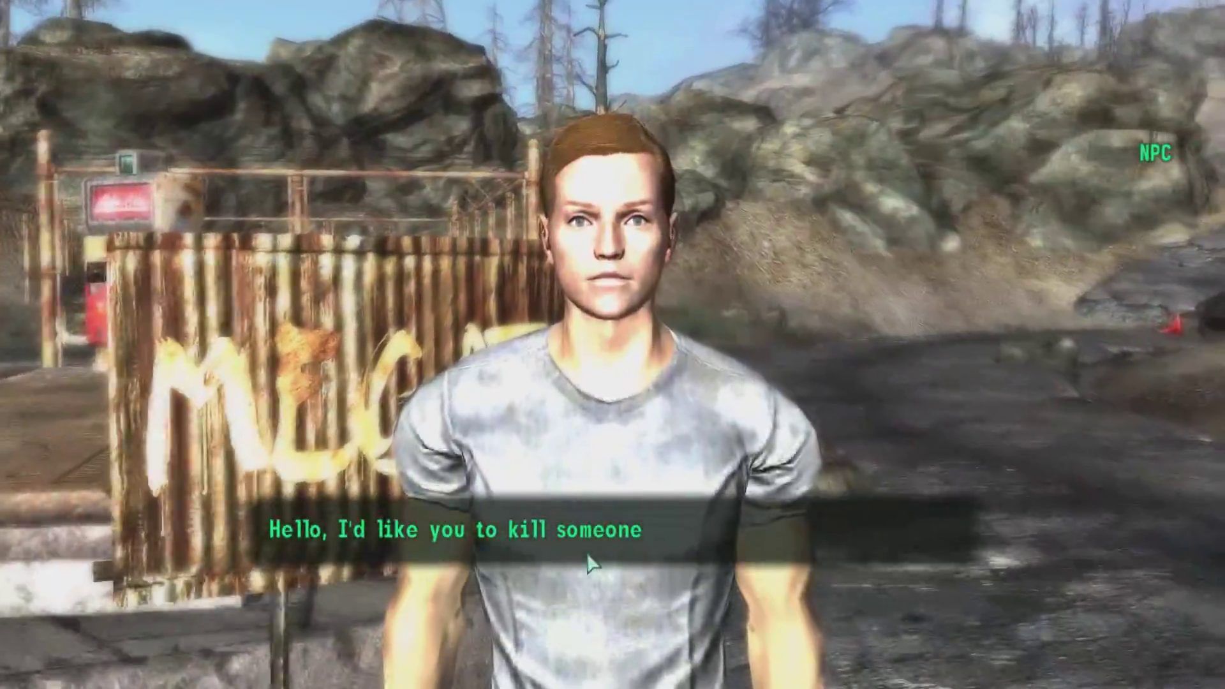
{"action": "left_click", "coordinate": [543, 513]}
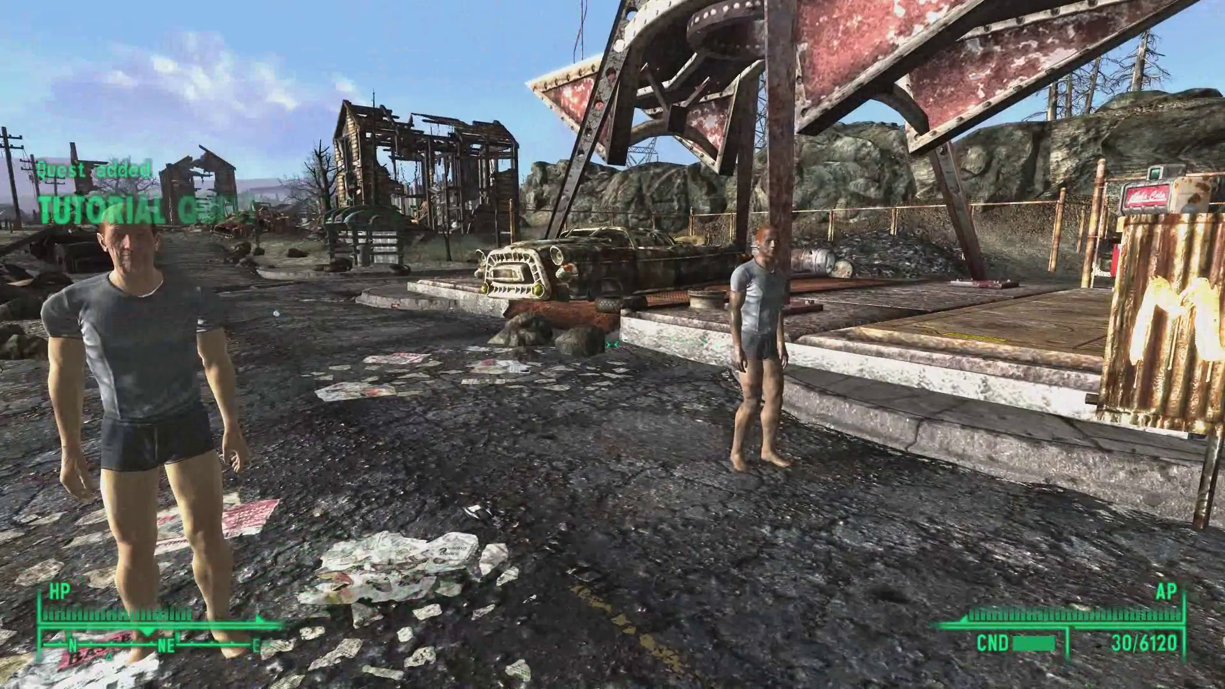
{"action": "key", "text": "Tab"}
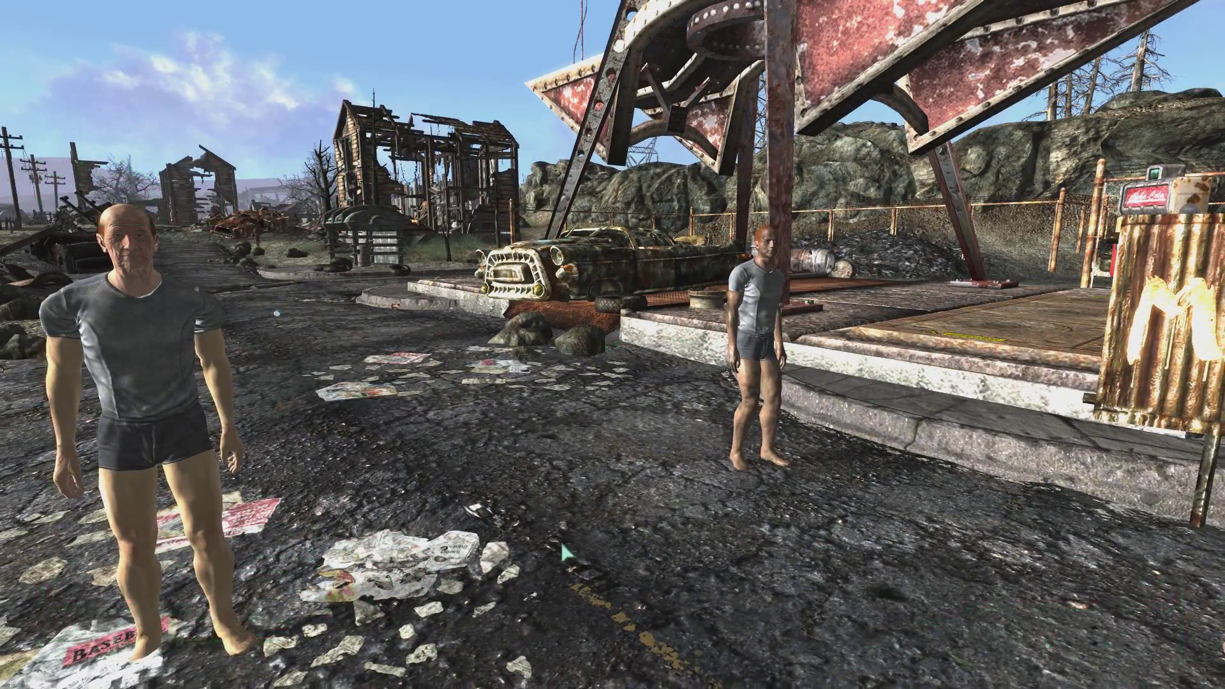
{"action": "left_click", "coordinate": [713, 460]}
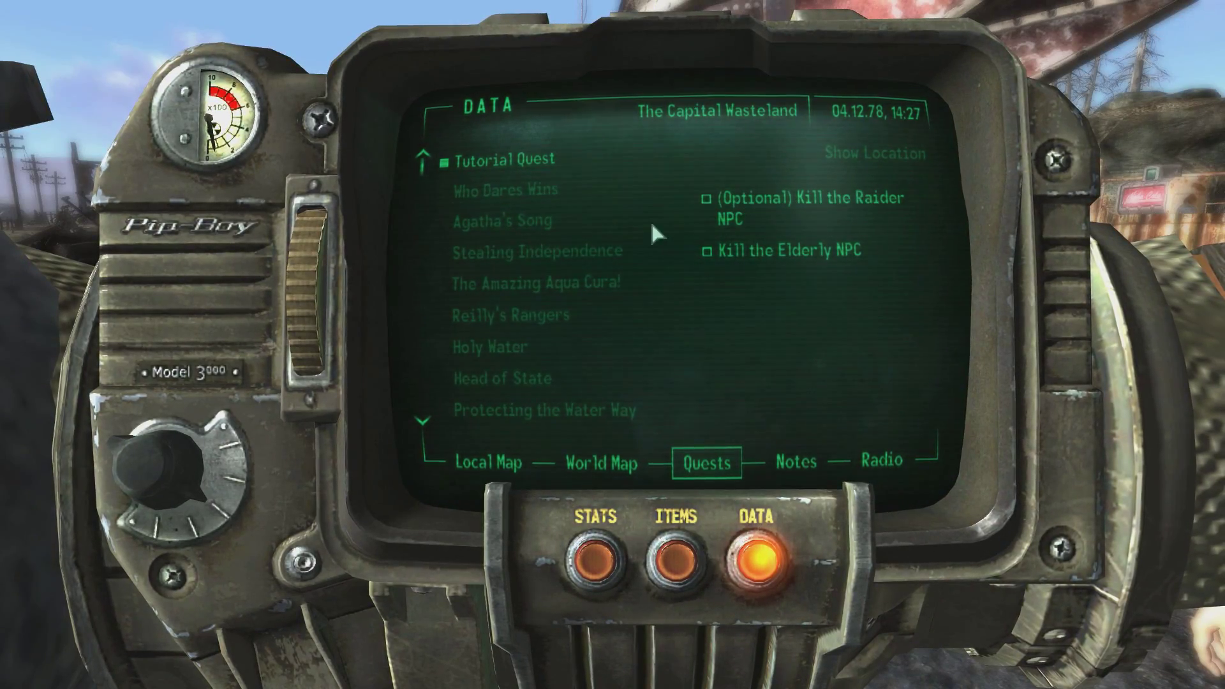
{"action": "key", "text": "Tab"}
{"action": "key", "text": "w"}
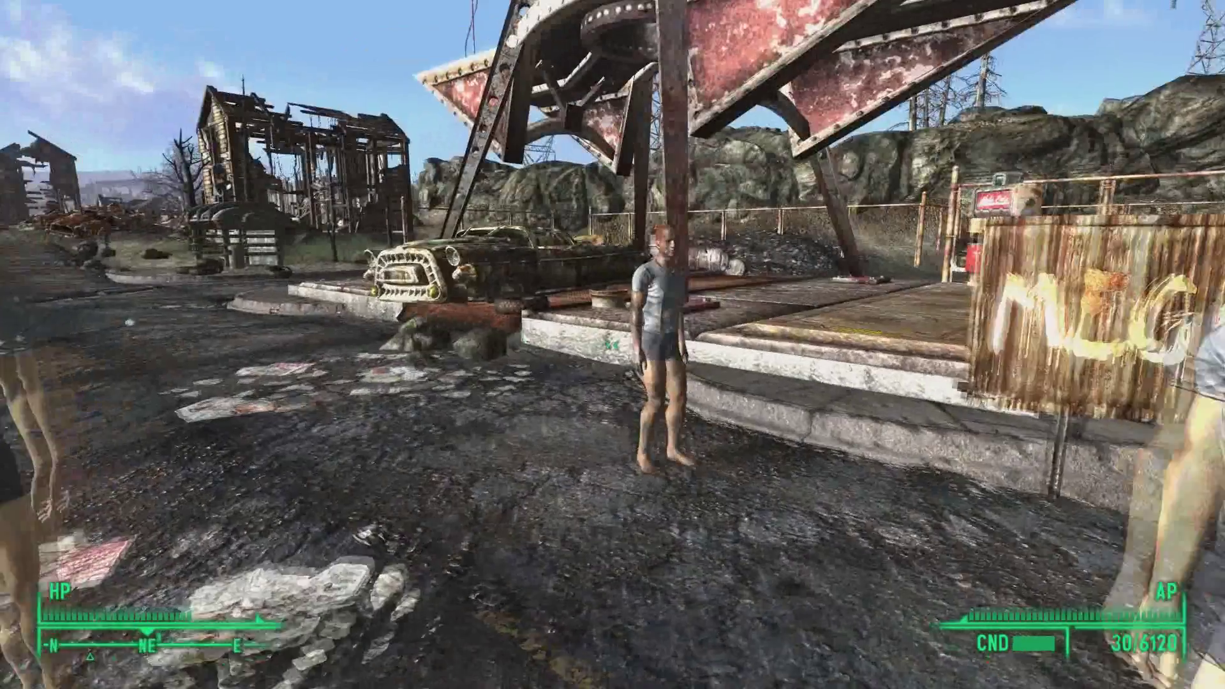
Shoot NPC Target Two dead to fulfil the optional objective of killing the Raider NPC, and reload the weapon.
{"action": "left_click", "coordinate": [612, 344]}
{"action": "left_click", "coordinate": [612, 345]}
{"action": "left_click", "coordinate": [612, 345]}
{"action": "left_click", "coordinate": [612, 345]}
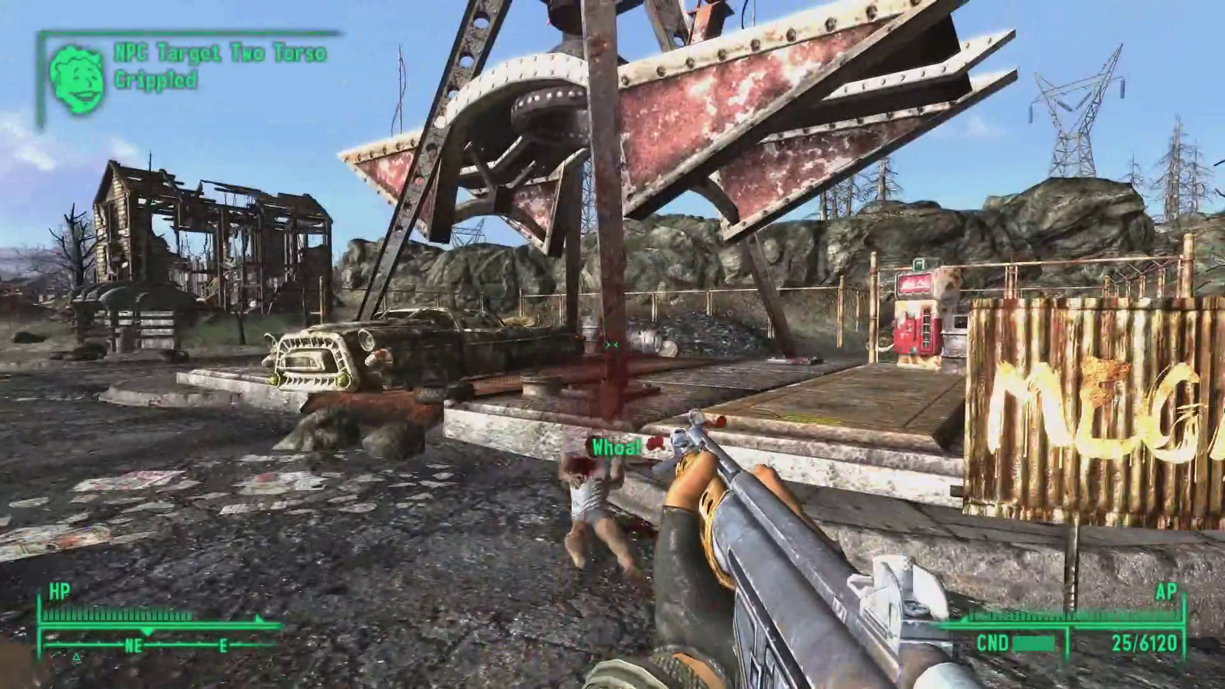
{"action": "key", "text": "r"}
{"action": "key", "text": "s"}
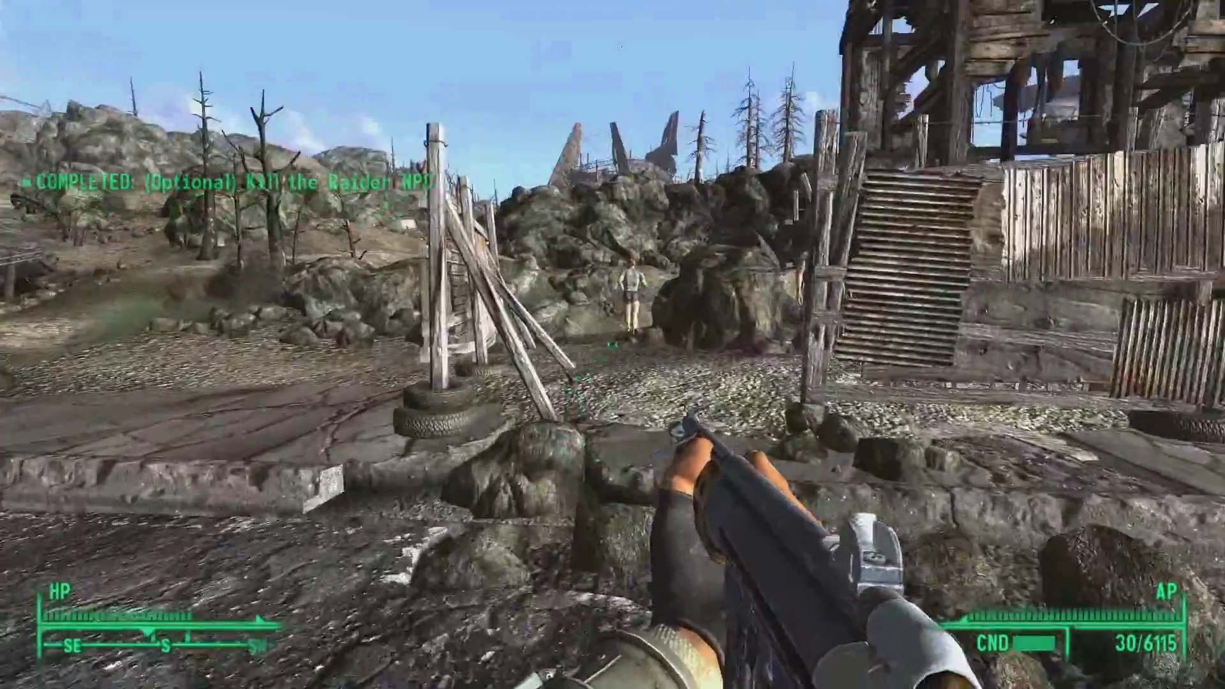
Kill Target One for the Elderly NPC objective and return to the quest-giving NPC to talk.
{"action": "key", "text": "w"}
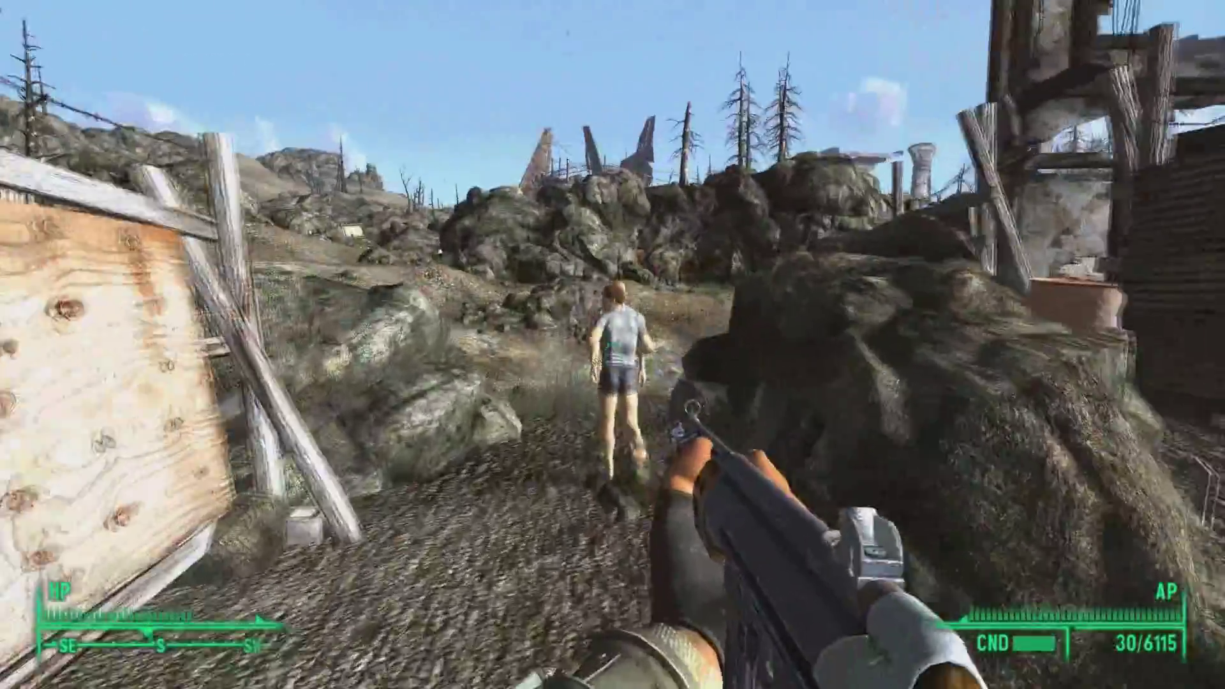
{"action": "key", "text": "w"}
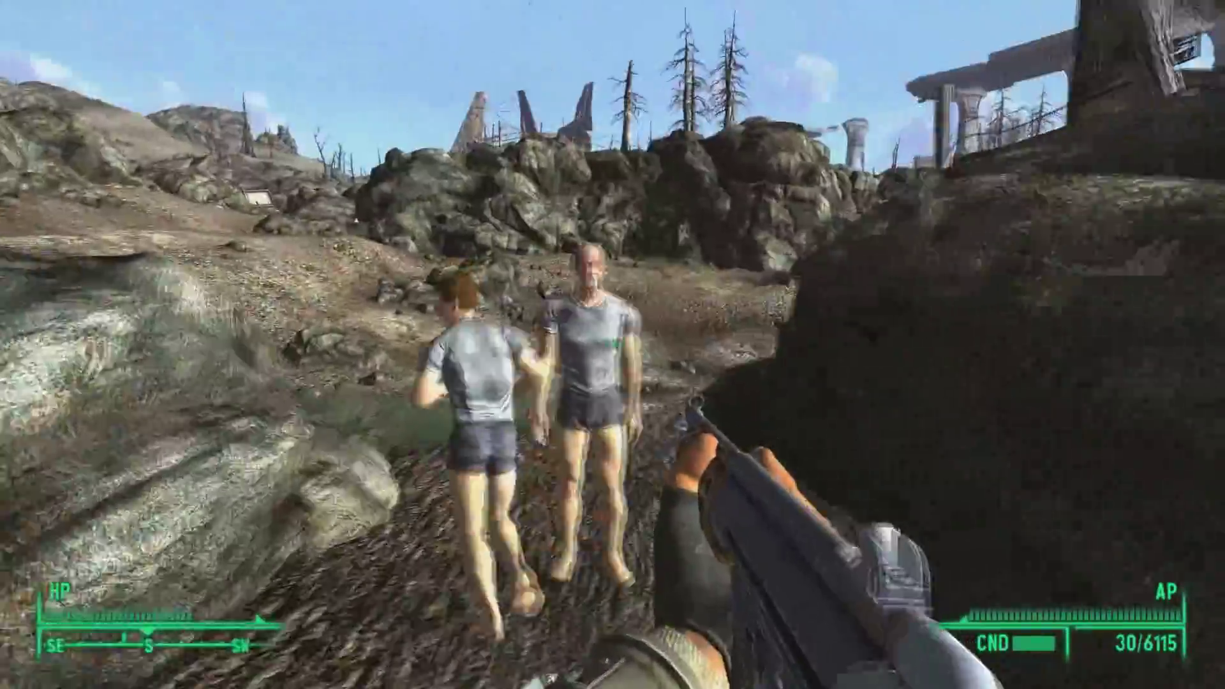
{"action": "left_click", "coordinate": [612, 344]}
{"action": "left_click", "coordinate": [613, 345]}
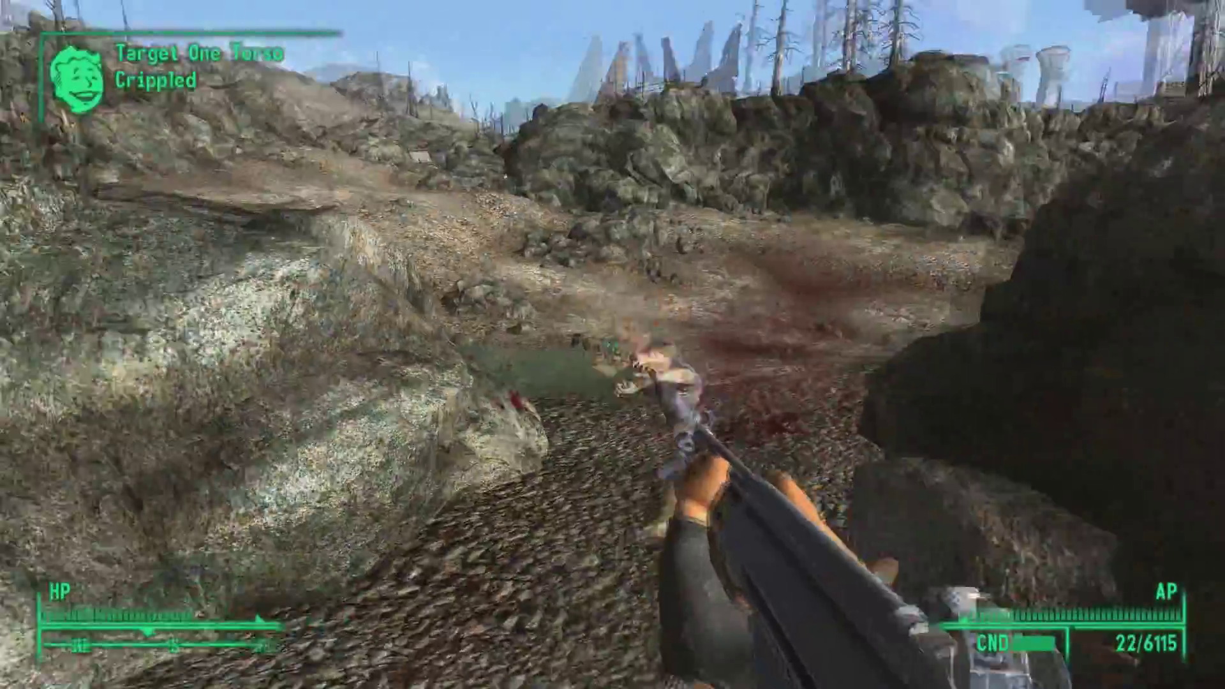
{"action": "key", "text": "r"}
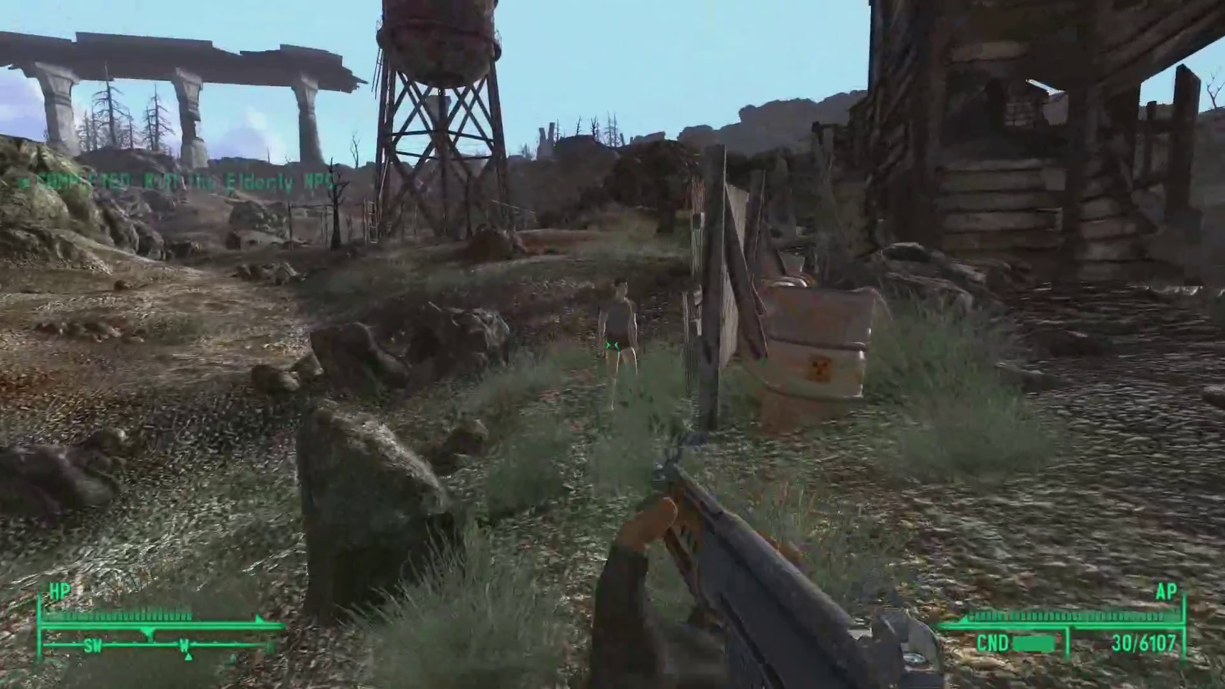
{"action": "key", "text": "e"}
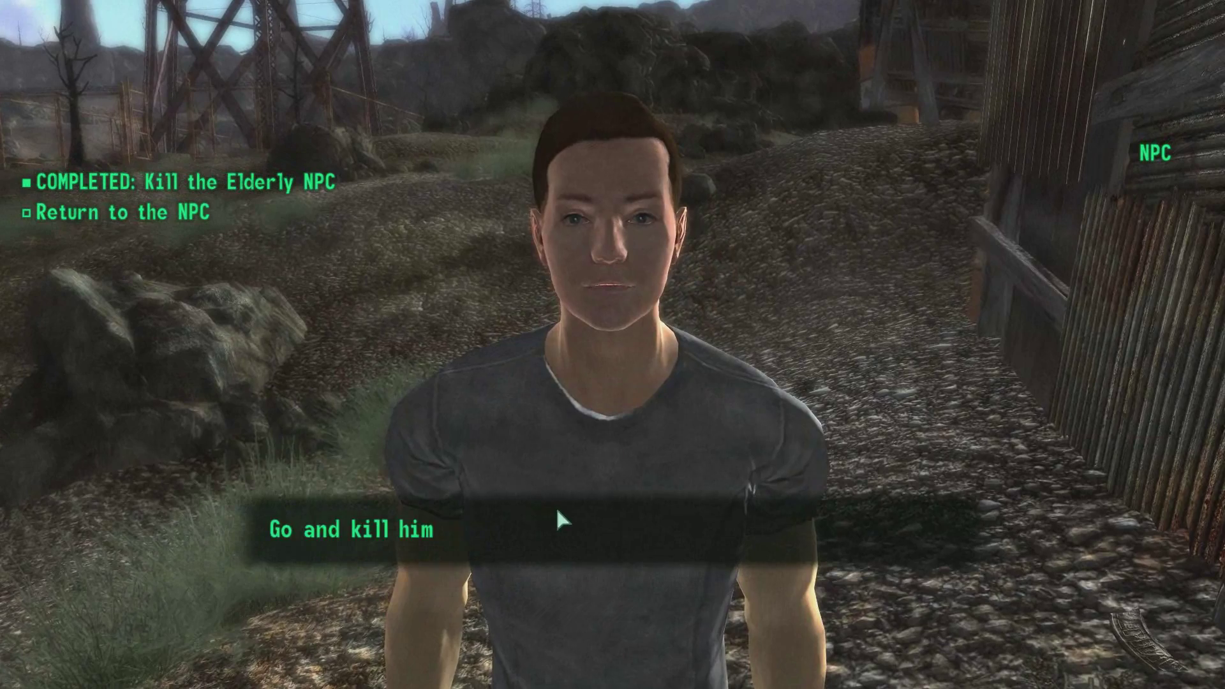
{"action": "left_click", "coordinate": [381, 528]}
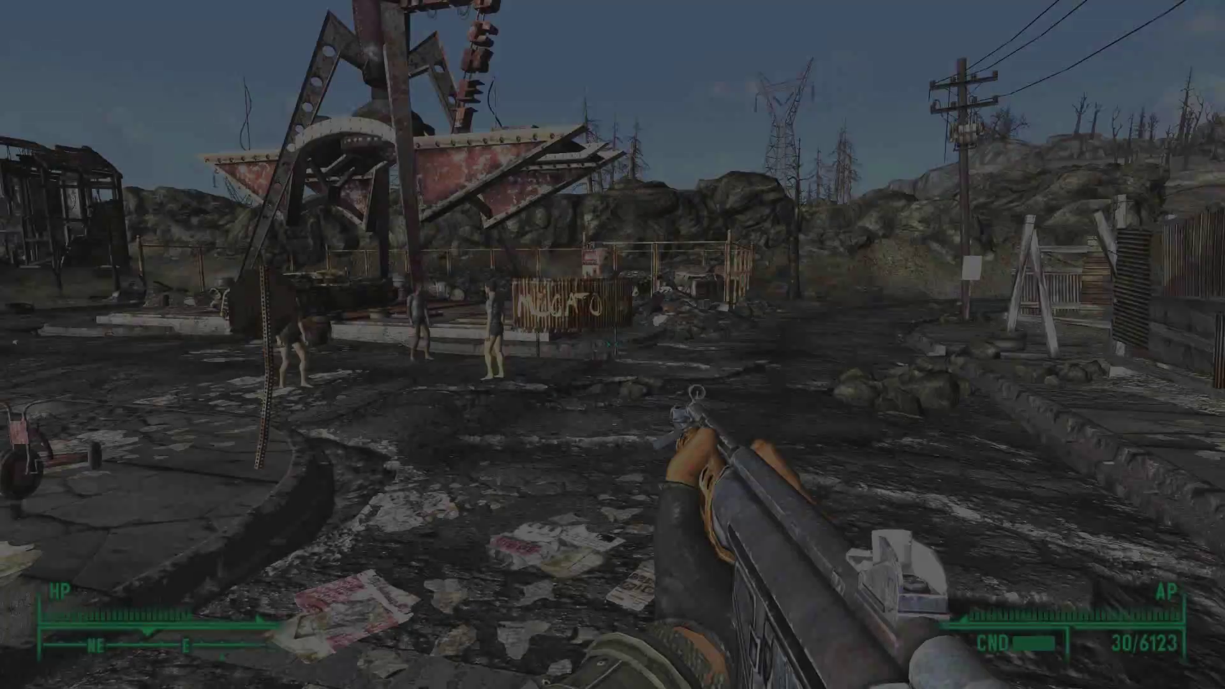
Talk to the quest-giving NPC beside the Megaton sign and accept the quest with "I'll do it".
{"action": "key", "text": "w"}
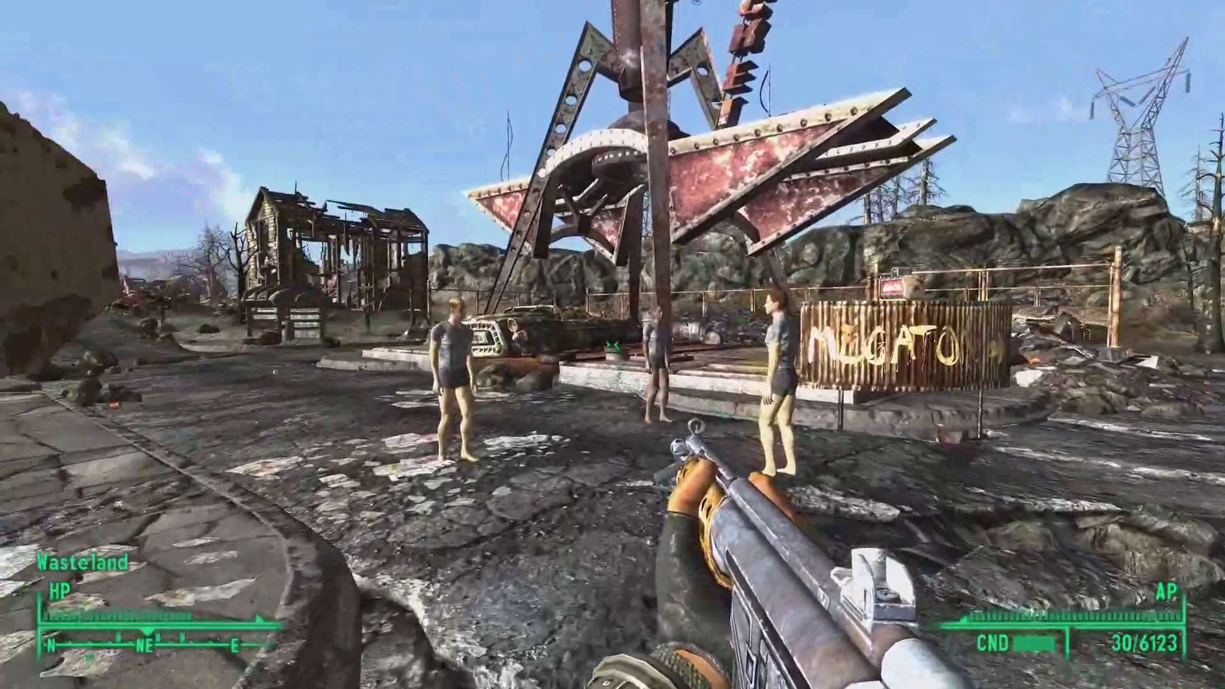
{"action": "key", "text": "e"}
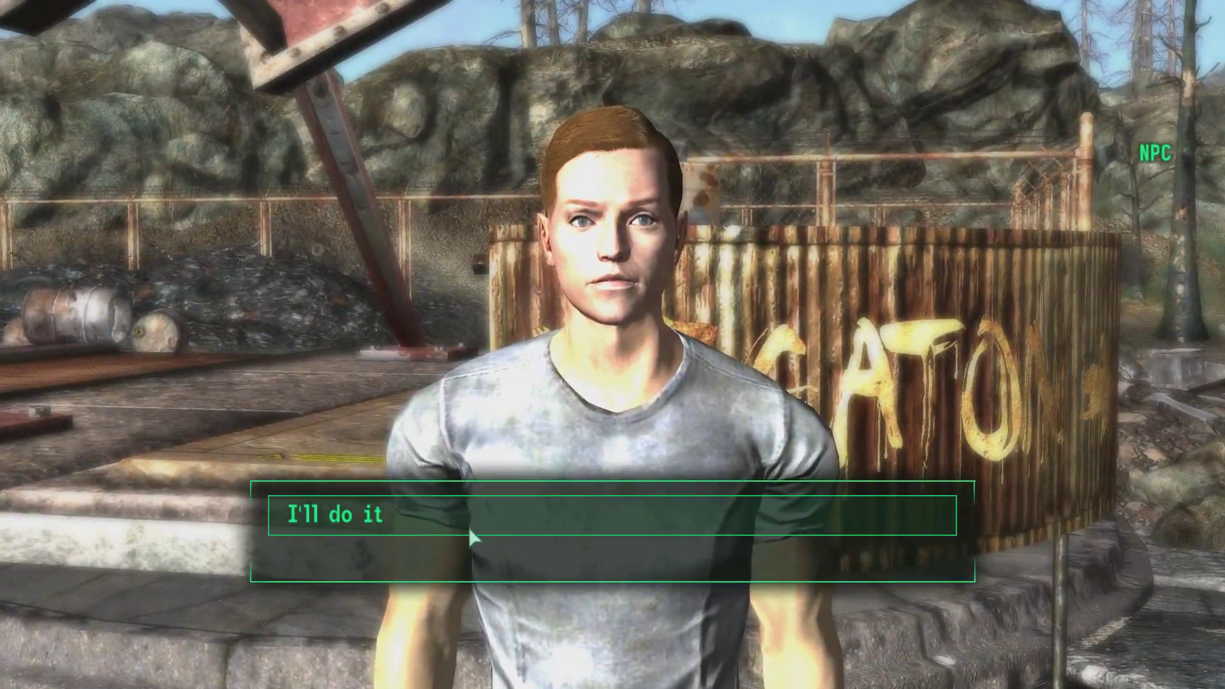
{"action": "left_click", "coordinate": [469, 528]}
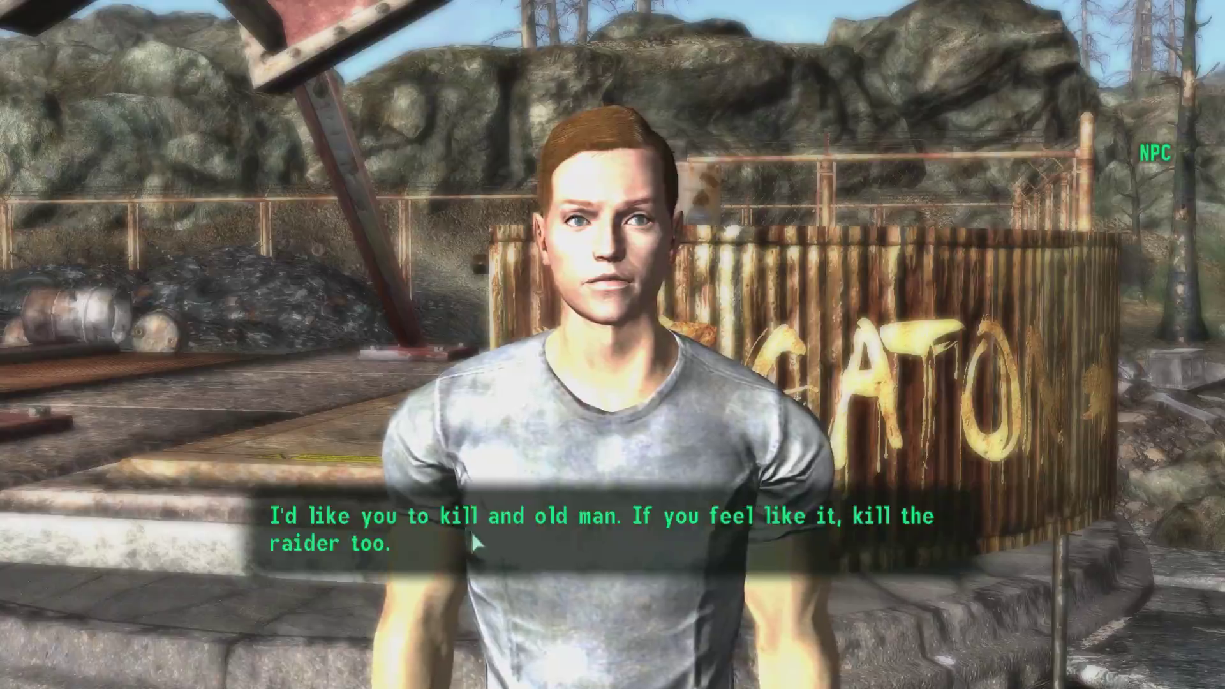
{"action": "key", "text": "w"}
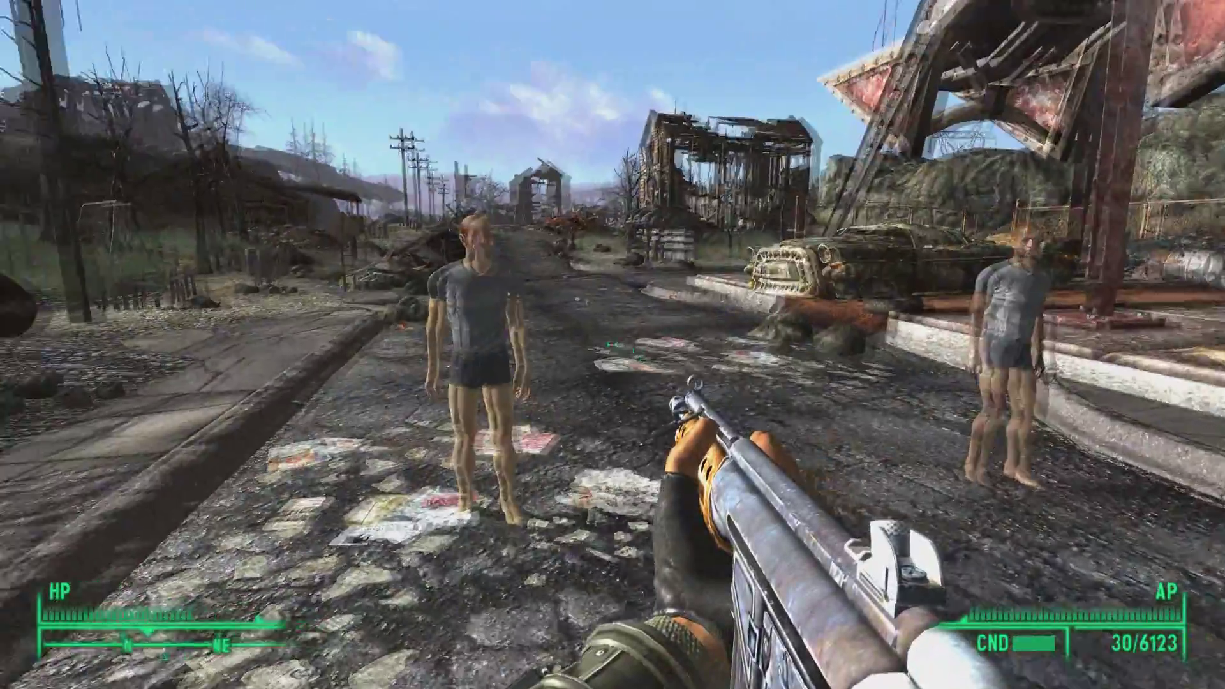
Kill only Target One, the Elderly NPC, and check the Tutorial Quest objectives in the Pip-Boy.
{"action": "left_click", "coordinate": [612, 345]}
{"action": "left_click", "coordinate": [612, 344]}
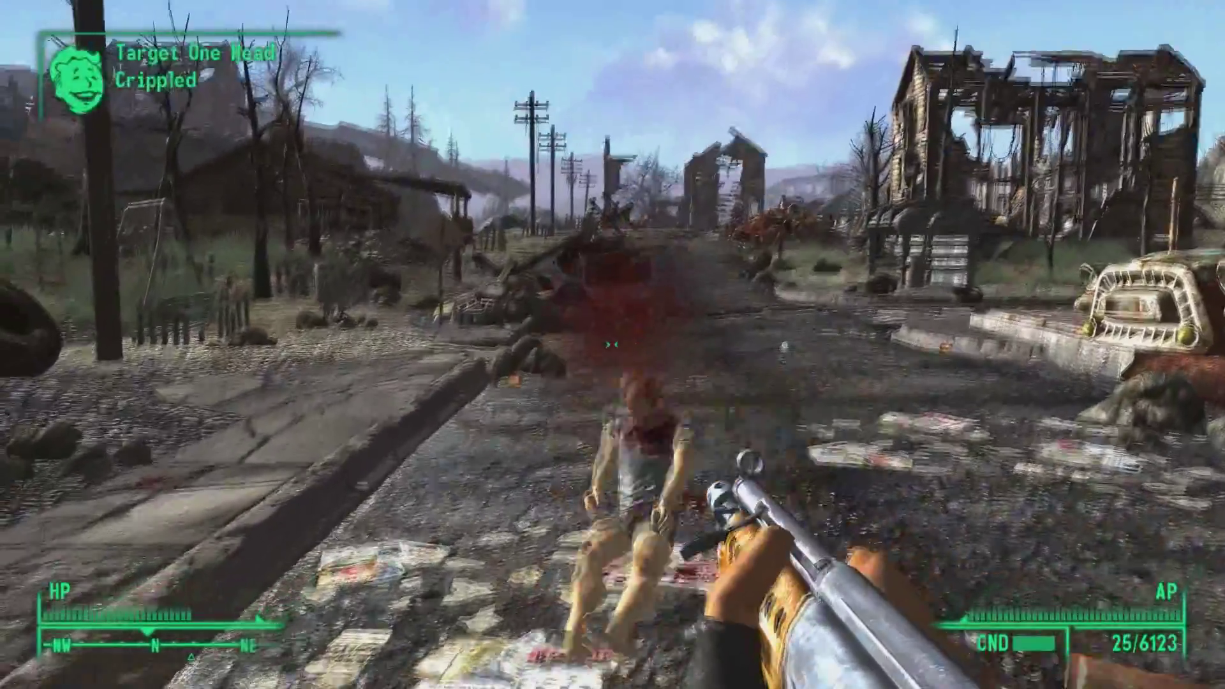
{"action": "left_click", "coordinate": [612, 344]}
{"action": "key", "text": "r"}
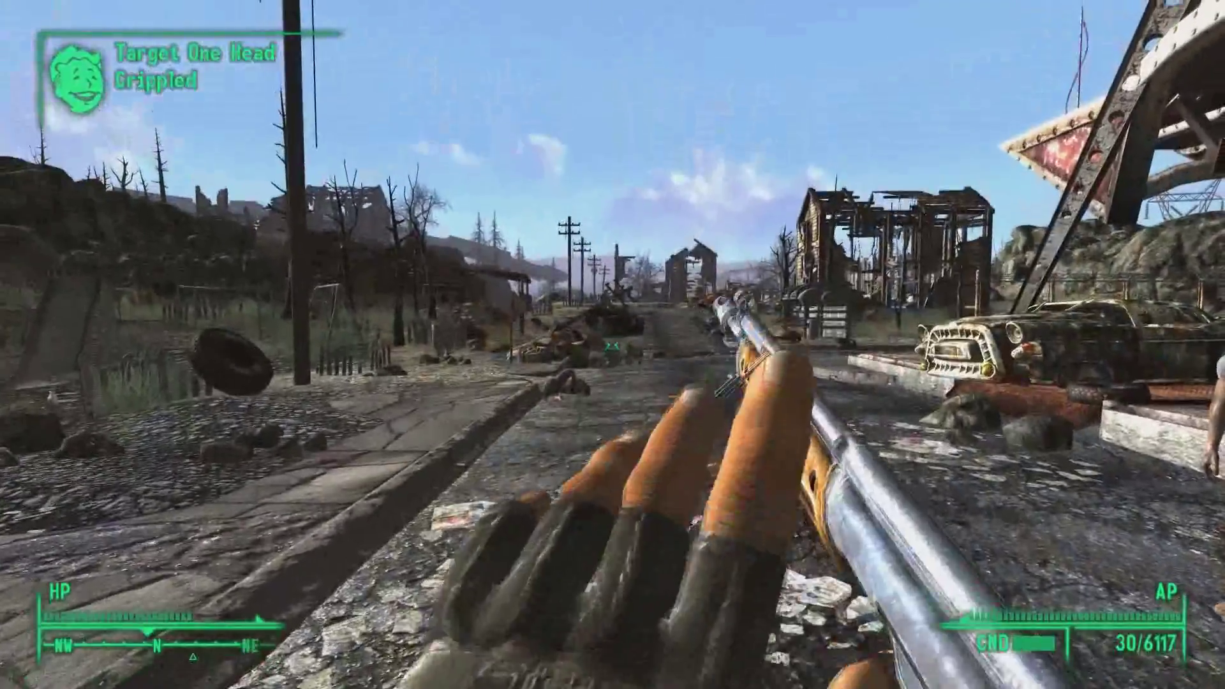
{"action": "key", "text": "Tab"}
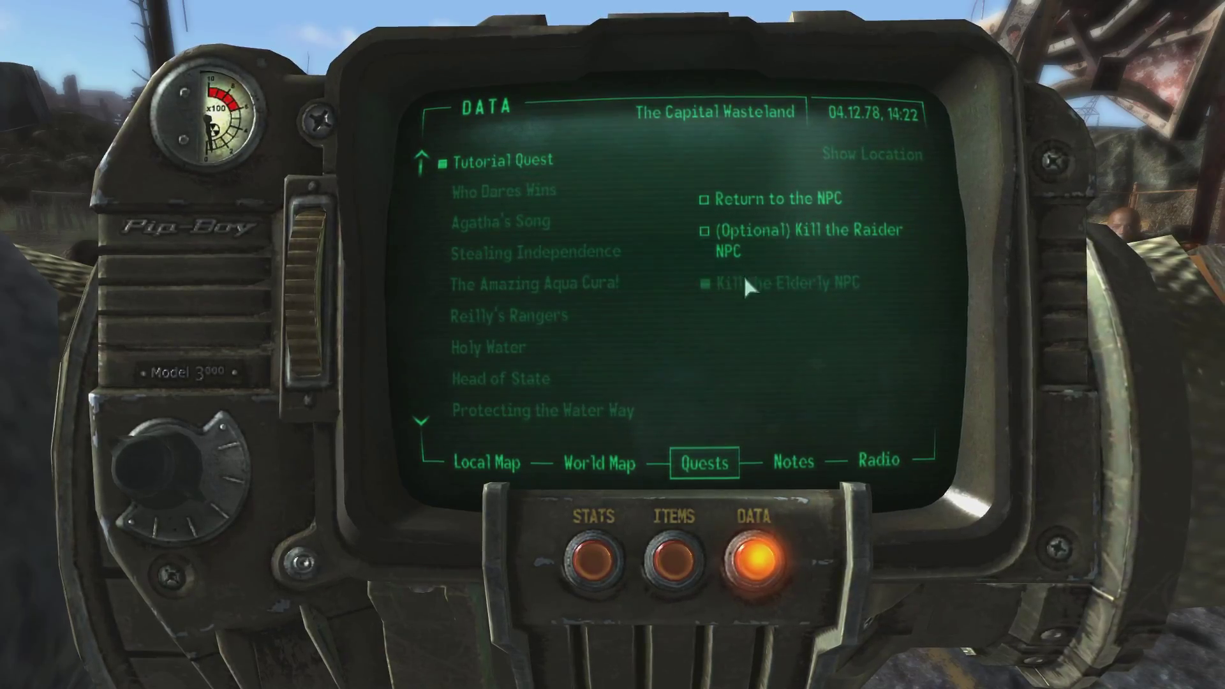
{"action": "key", "text": "Tab"}
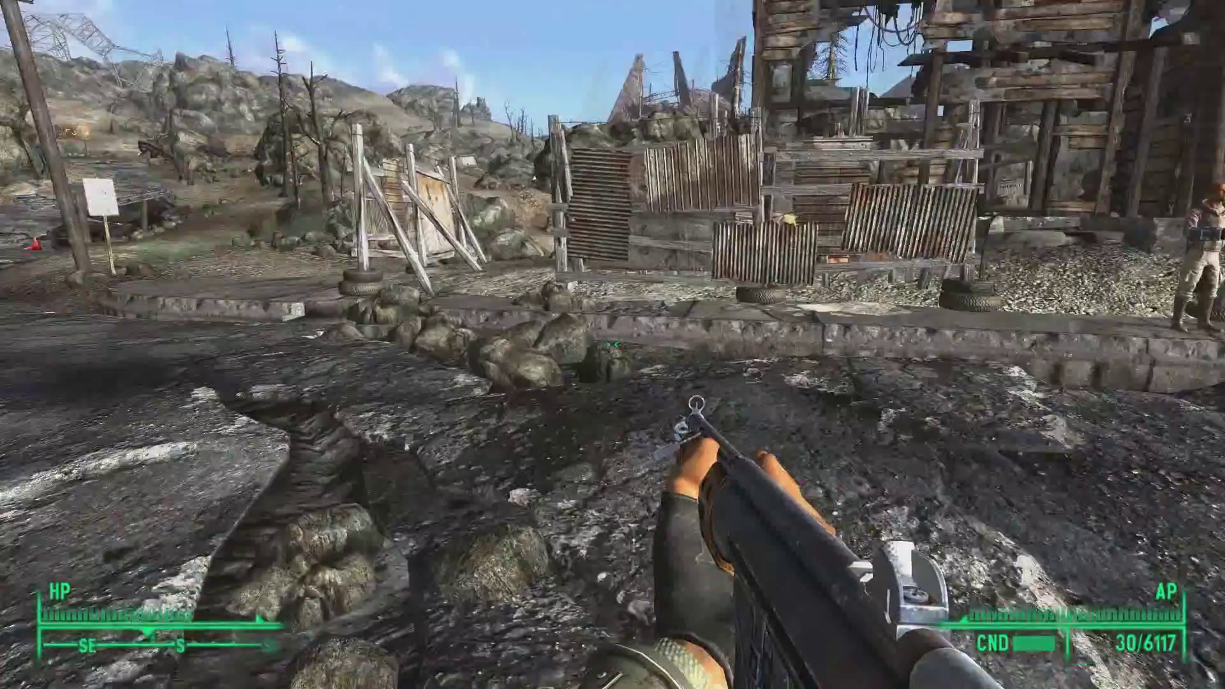
Return to the quest-giving NPC by the shacks and go through the dialogue to complete the Tutorial Quest with only Target One killed.
{"action": "key", "text": "w"}
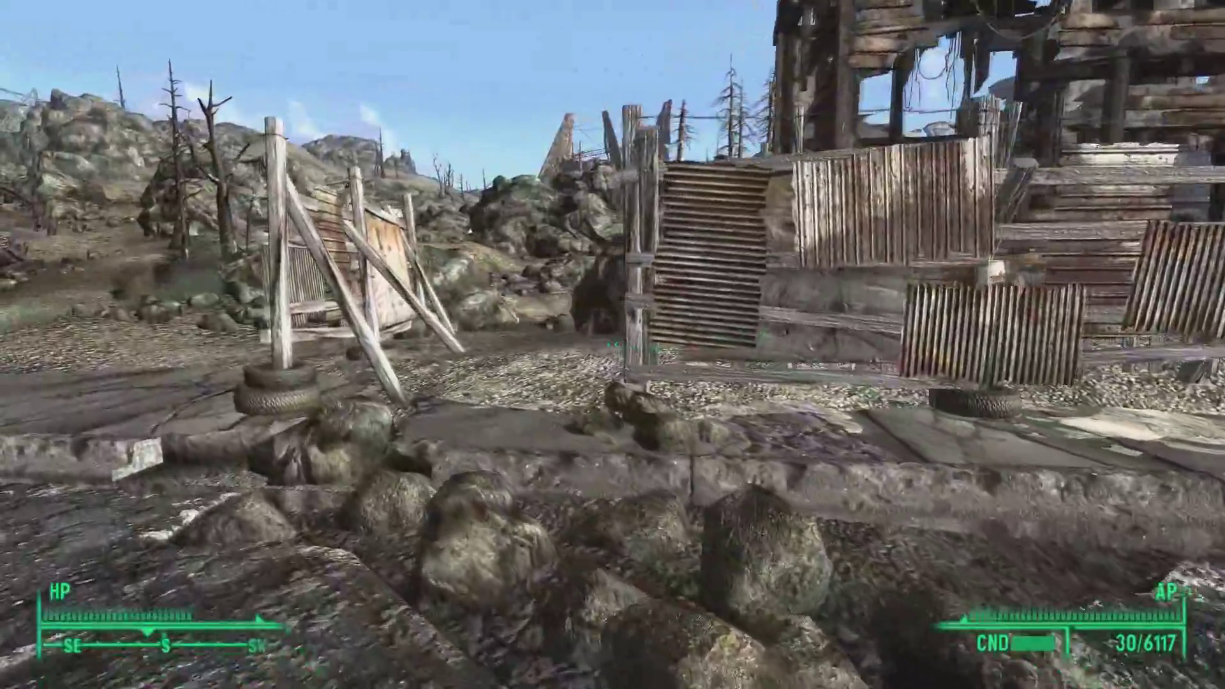
{"action": "key", "text": "w"}
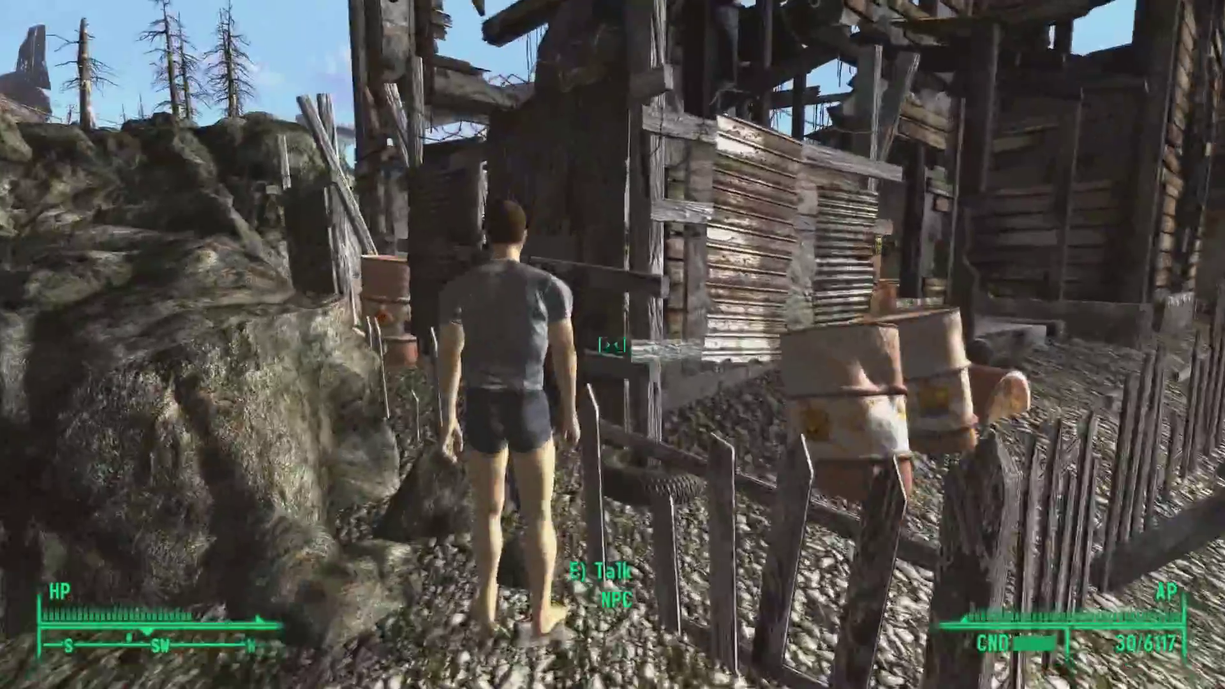
{"action": "key", "text": "e"}
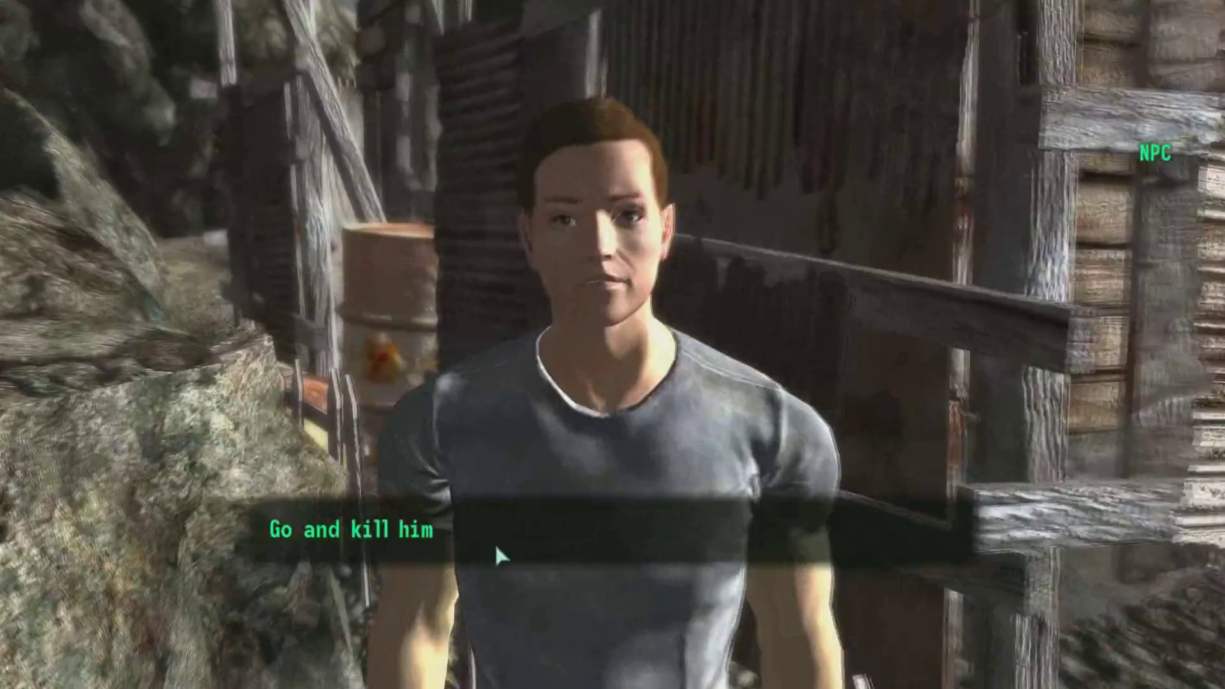
{"action": "left_click", "coordinate": [641, 514]}
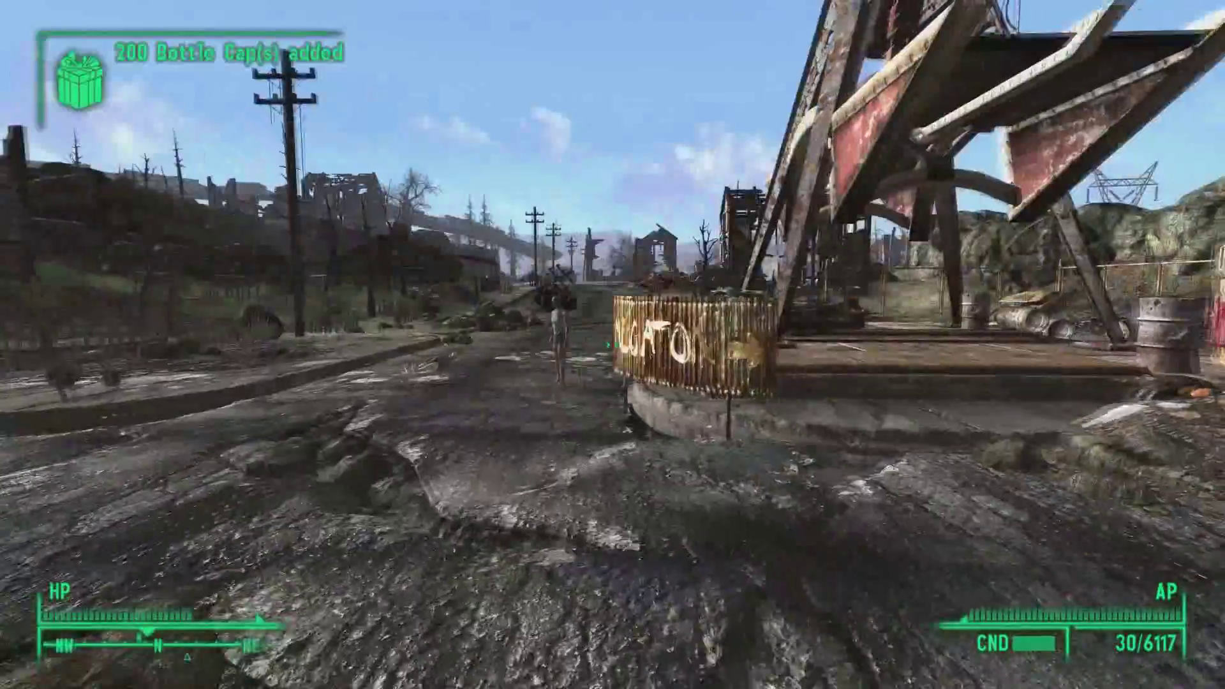
{"action": "key", "text": "w"}
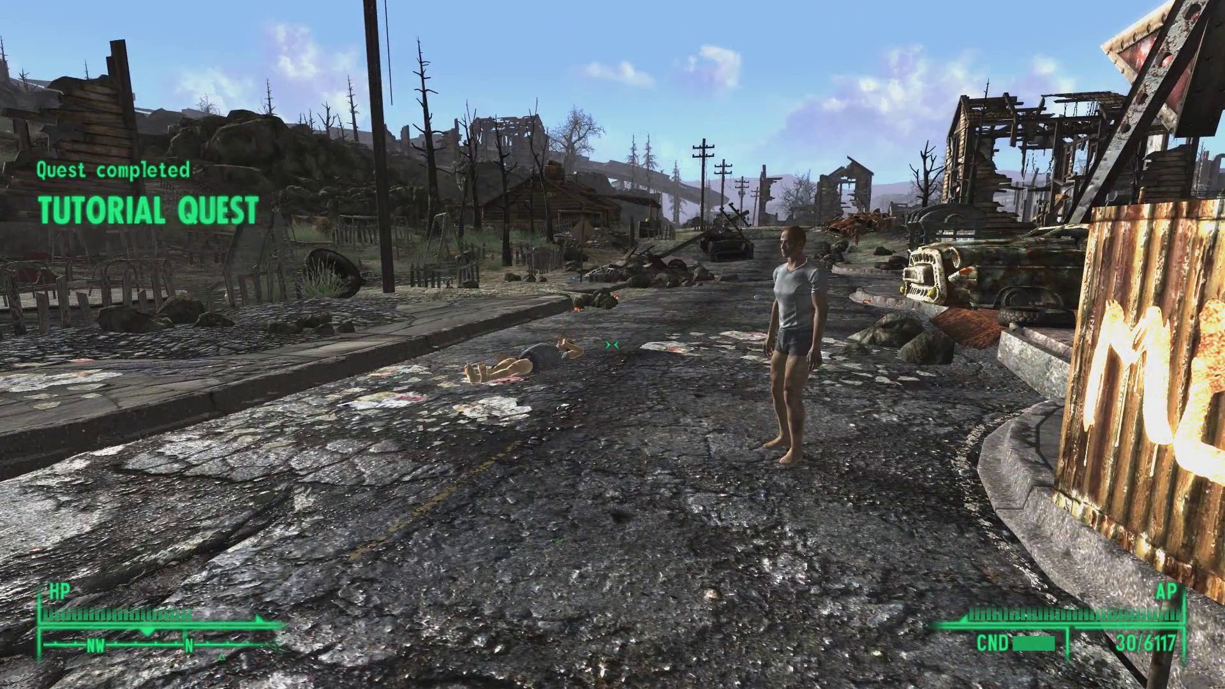
Kill both Target One and NPC Target Two before speaking to the quest-giving NPC.
{"action": "left_click", "coordinate": [613, 344]}
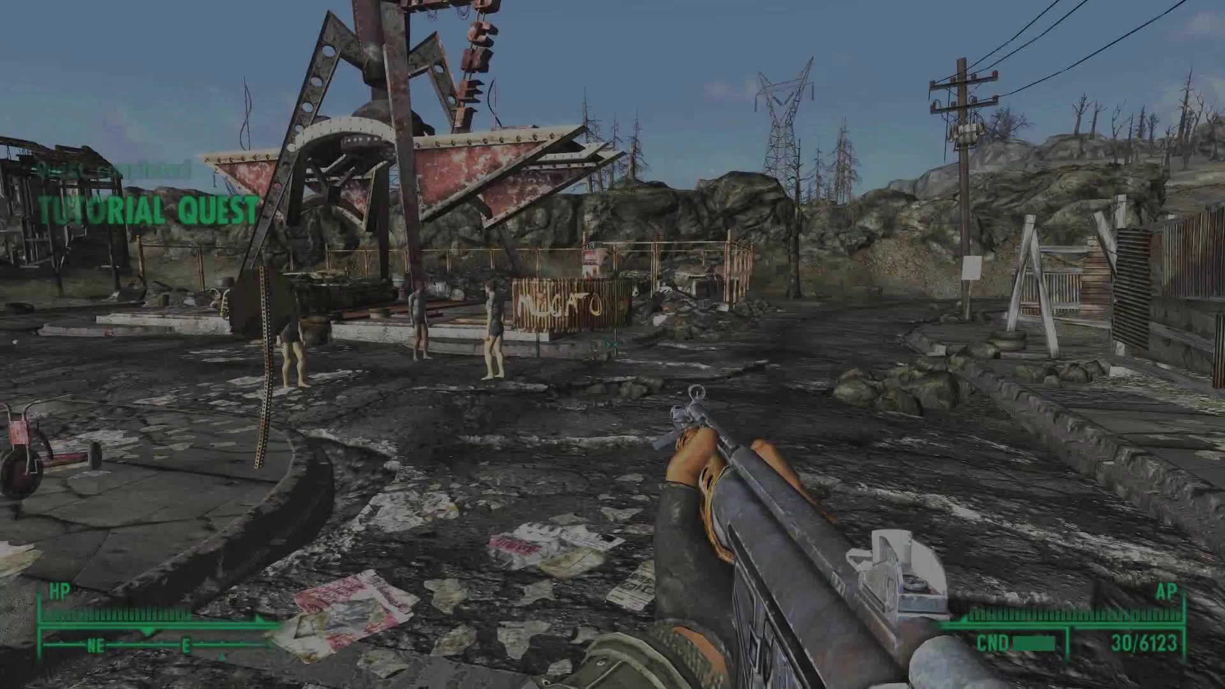
{"action": "key", "text": "w"}
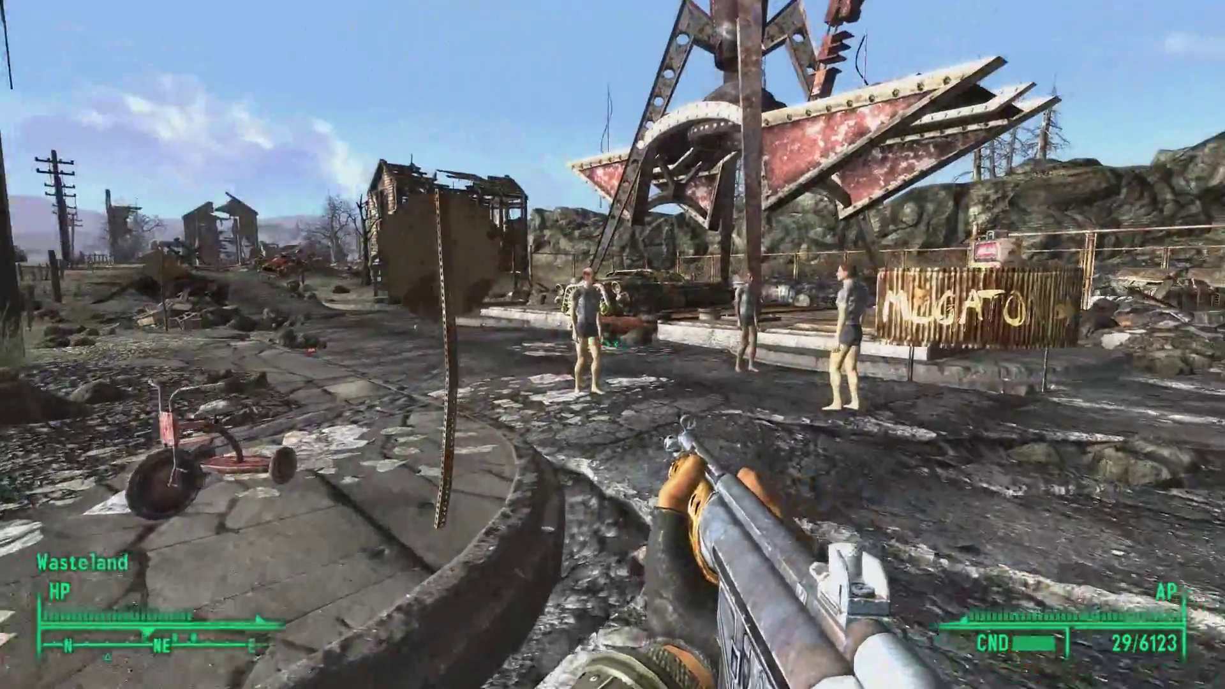
{"action": "left_click", "coordinate": [612, 345]}
{"action": "left_click", "coordinate": [612, 344]}
{"action": "left_click", "coordinate": [612, 344]}
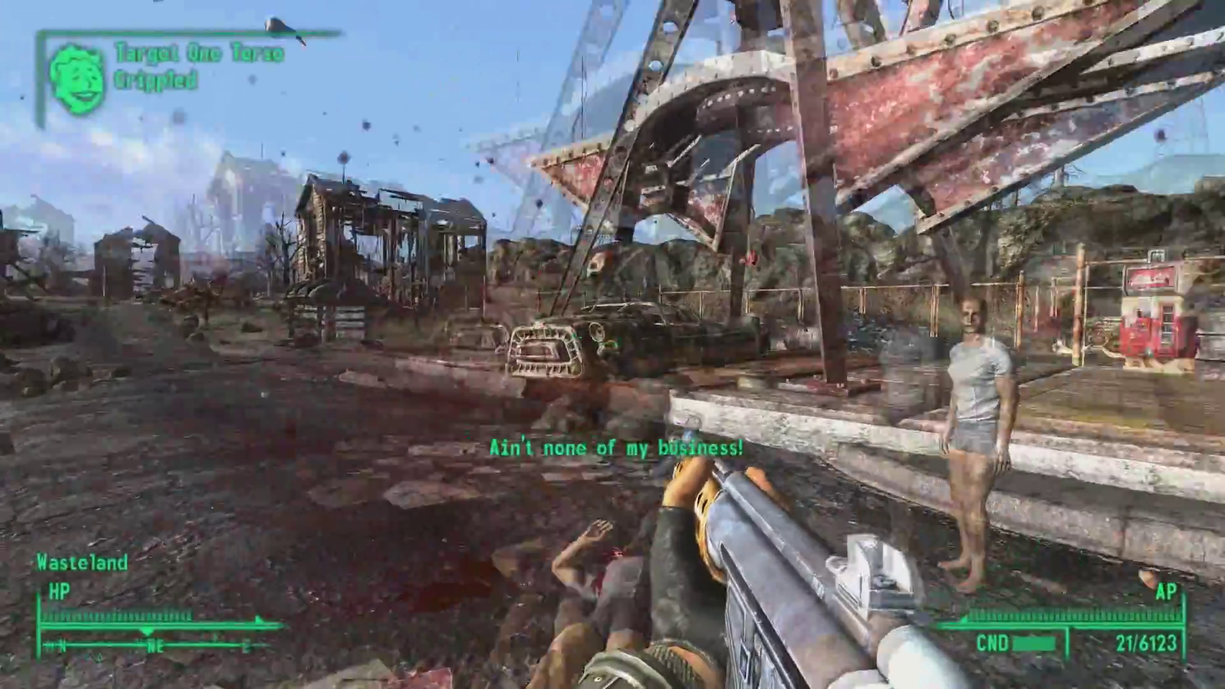
{"action": "left_click", "coordinate": [613, 344]}
{"action": "left_click", "coordinate": [612, 345]}
{"action": "left_click", "coordinate": [613, 344]}
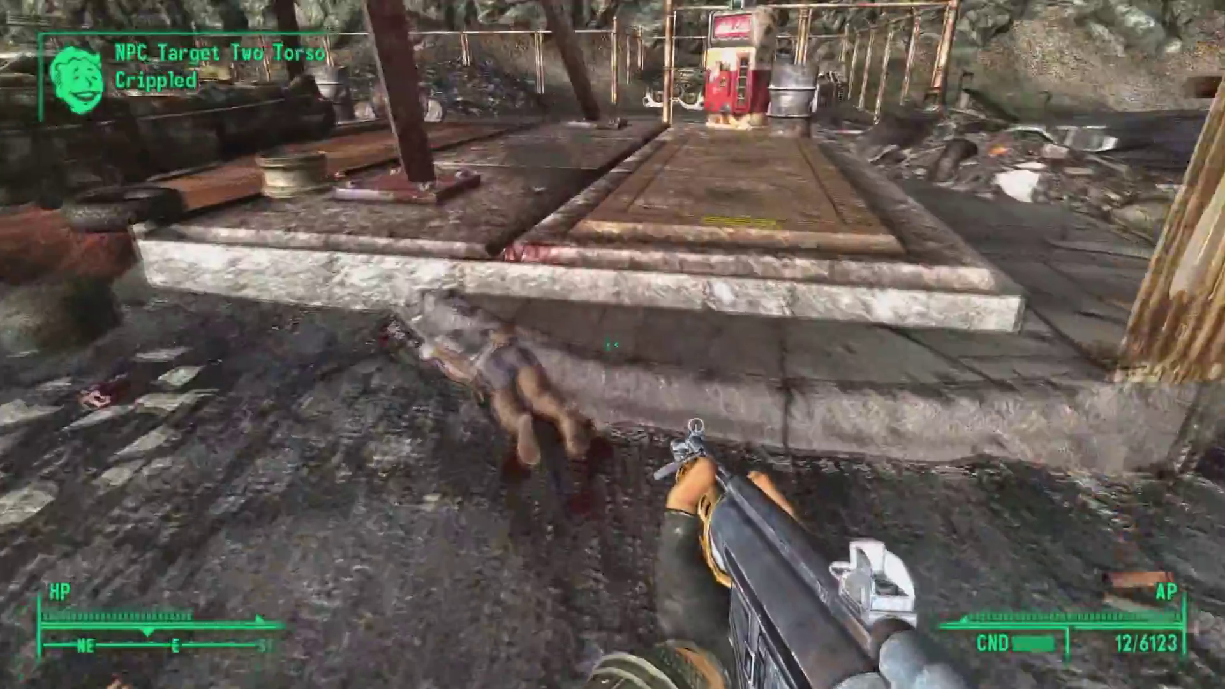
{"action": "key", "text": "r"}
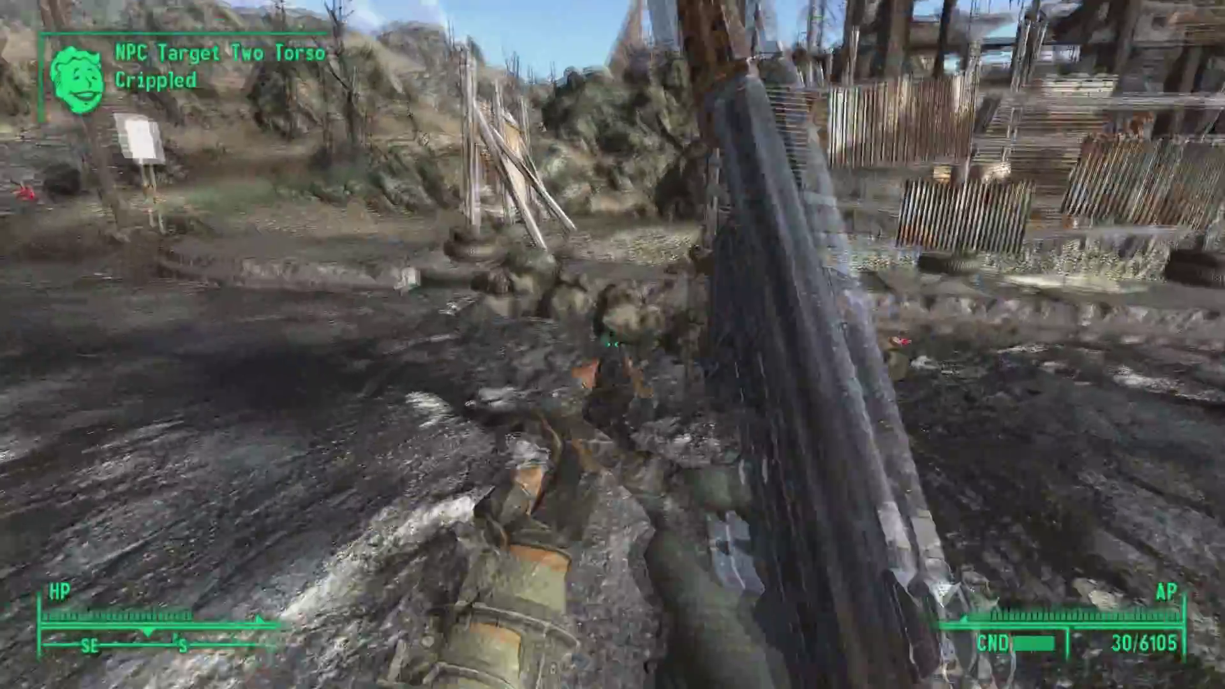
Find the quest-giving NPC, start the conversation and answer "I've already killed both of them".
{"action": "key", "text": "w"}
{"action": "key", "text": "r"}
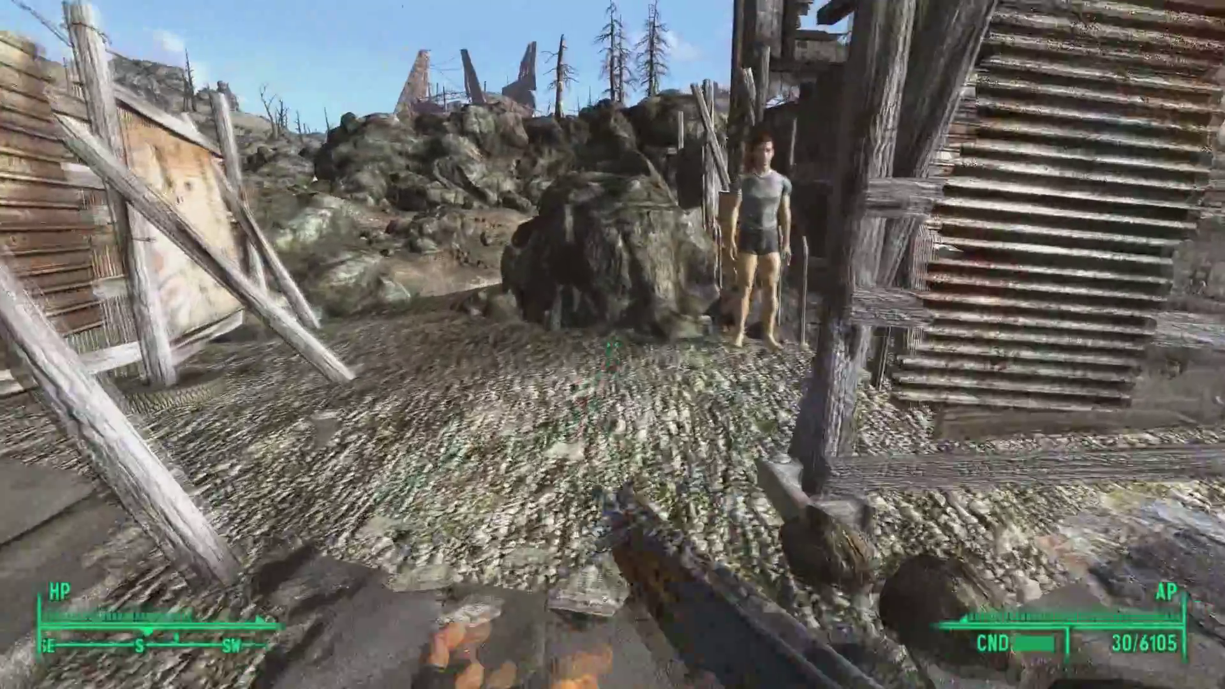
{"action": "key", "text": "e"}
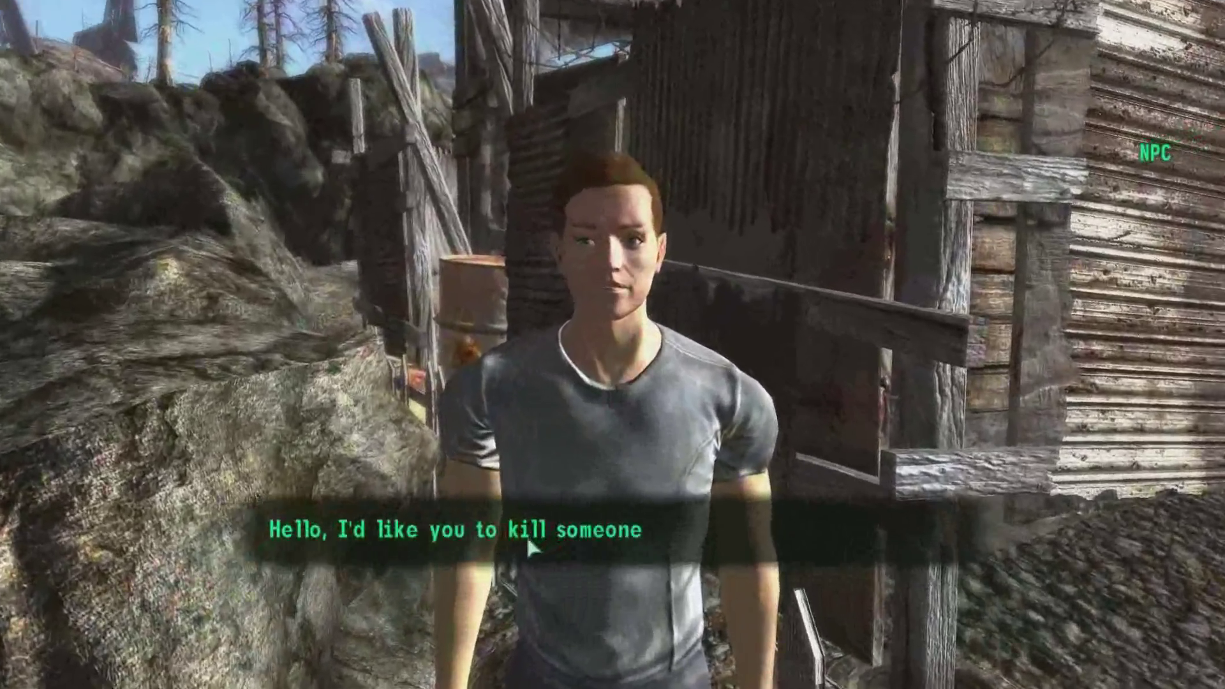
{"action": "left_click", "coordinate": [518, 536]}
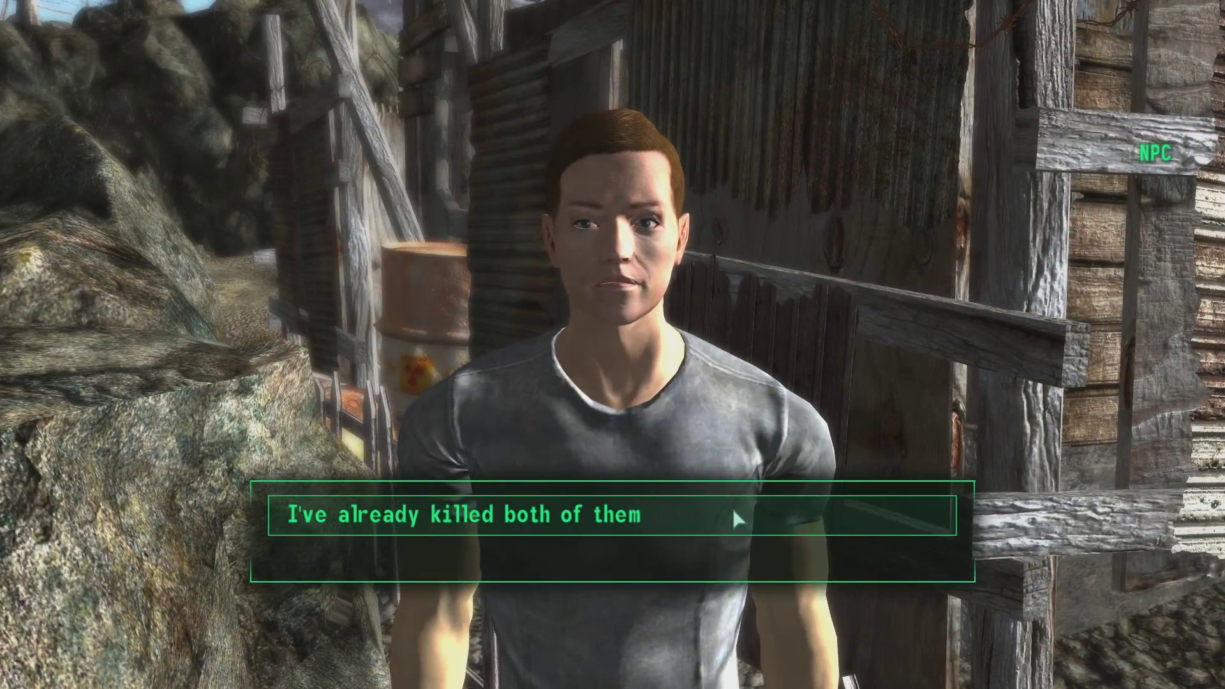
{"action": "left_click", "coordinate": [733, 511]}
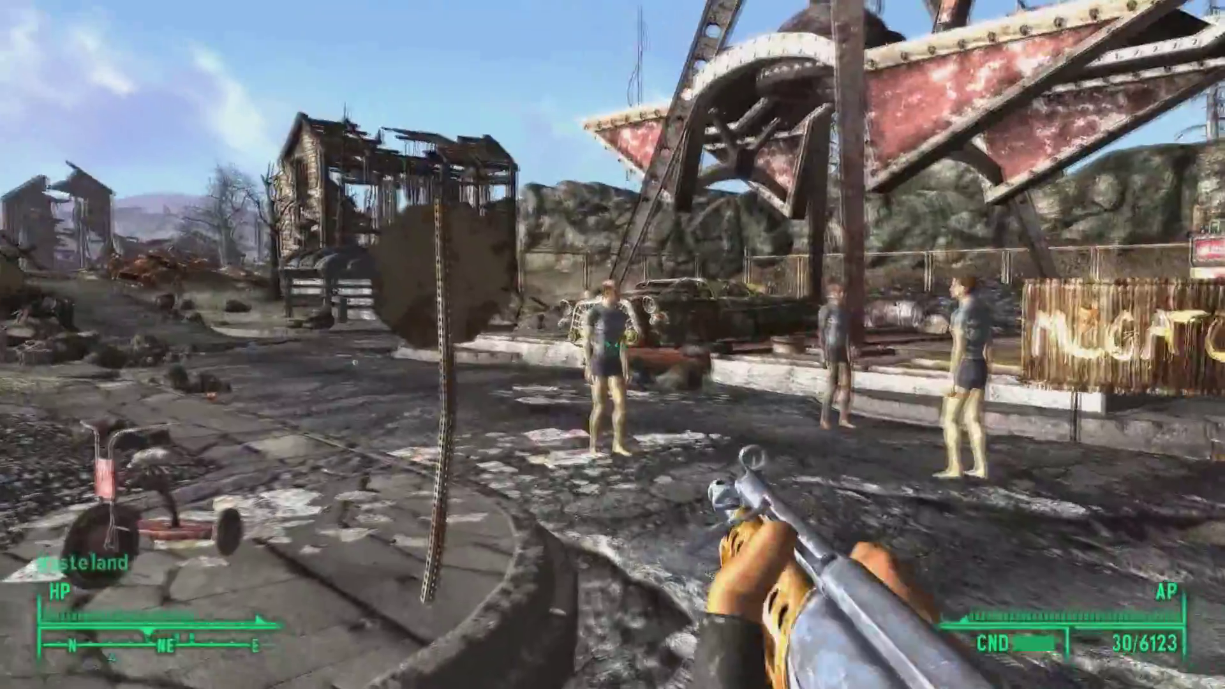
Kill only Target One before taking the quest, and talk to the quest-giving NPC to test that dialogue branch.
{"action": "left_click", "coordinate": [612, 344]}
{"action": "left_click", "coordinate": [612, 344]}
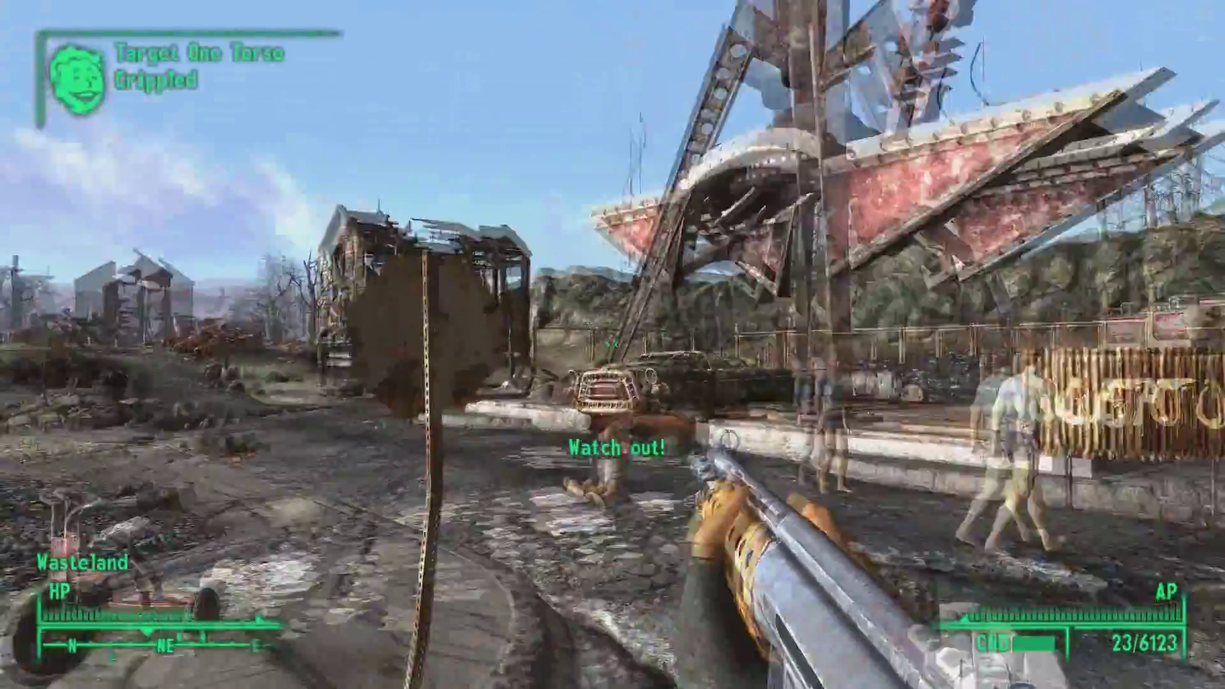
{"action": "key", "text": "r"}
{"action": "key", "text": "w"}
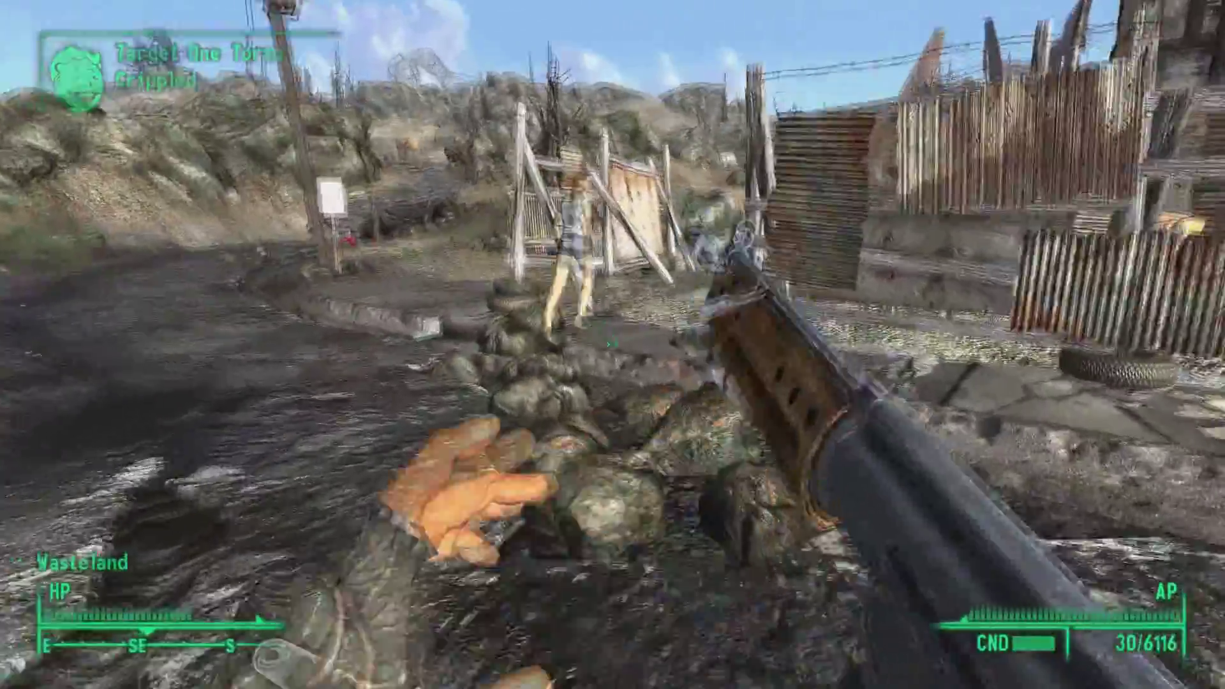
{"action": "key", "text": "w"}
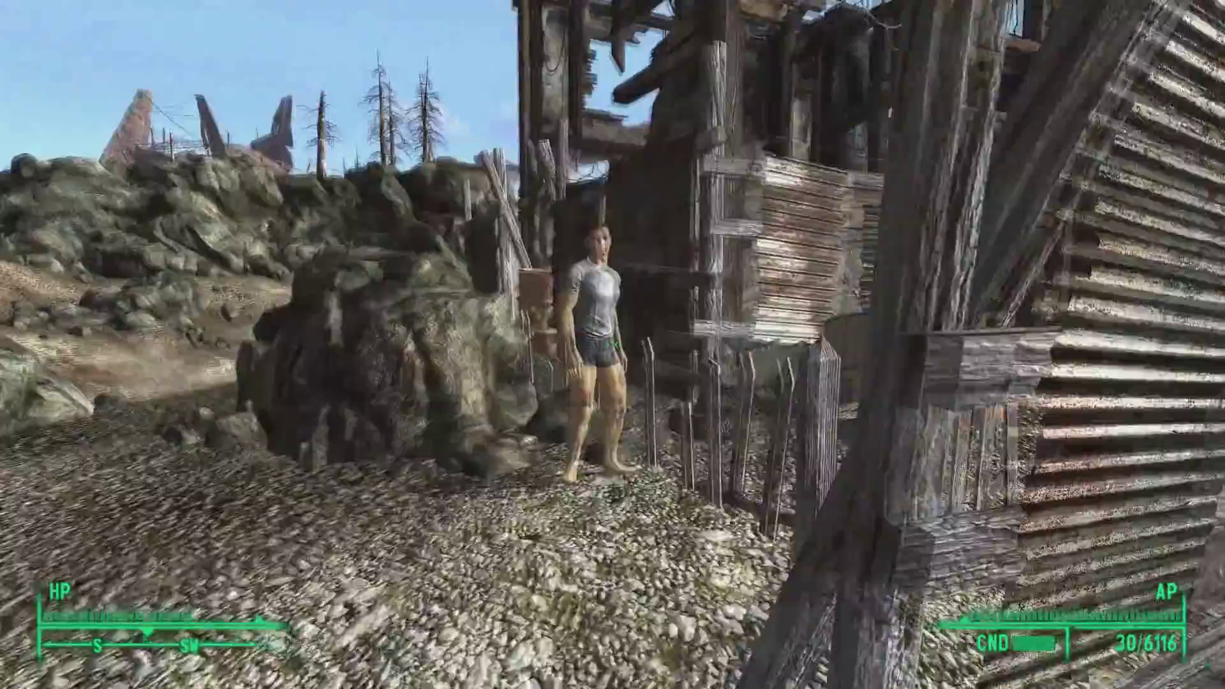
{"action": "key", "text": "e"}
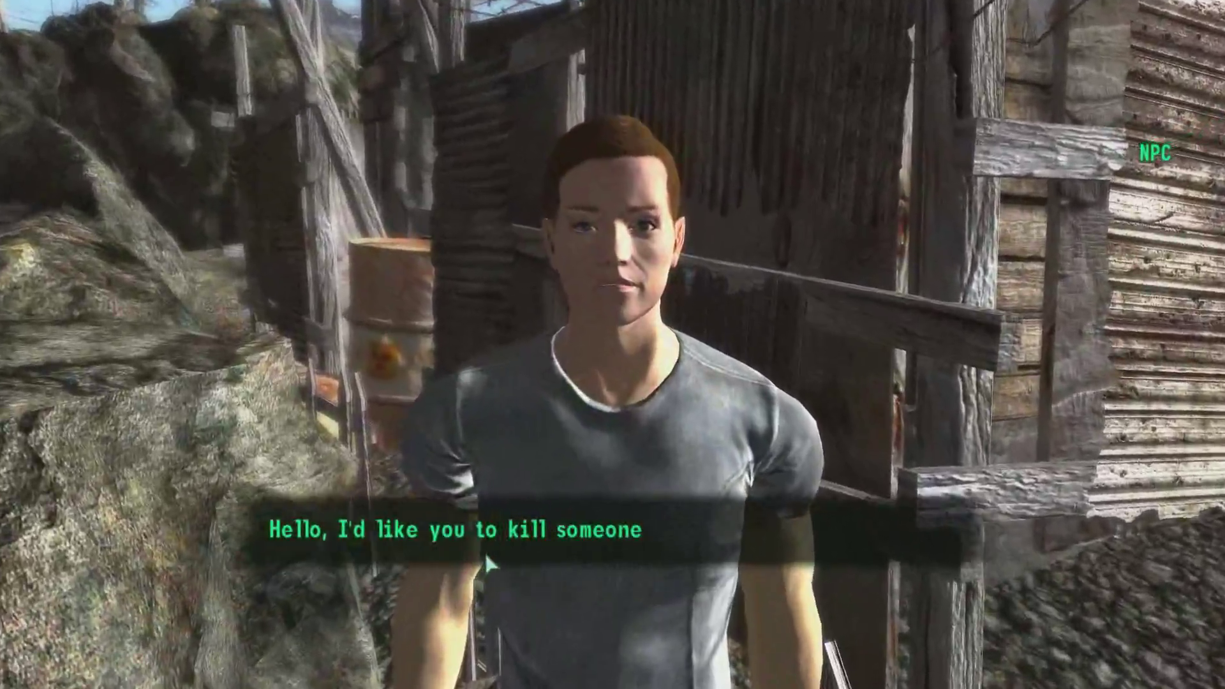
{"action": "left_click", "coordinate": [714, 530]}
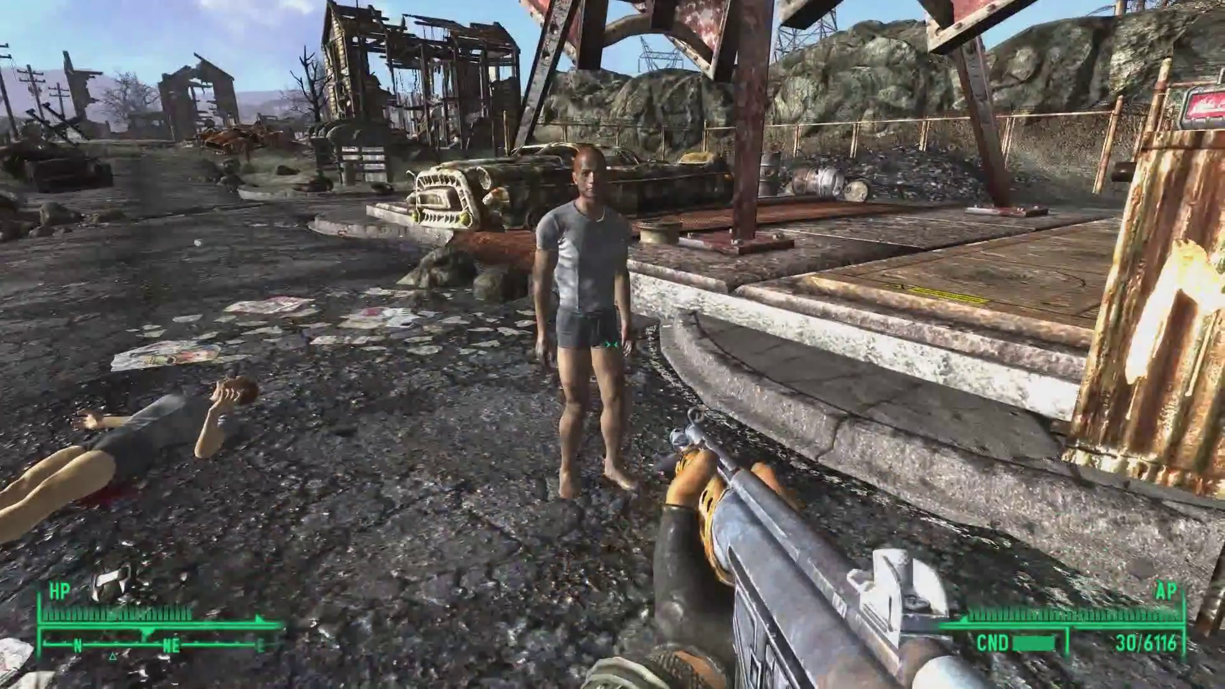
Shoot NPC Target Two beside the rusted car to test the remaining kill objective.
{"action": "left_click", "coordinate": [612, 344]}
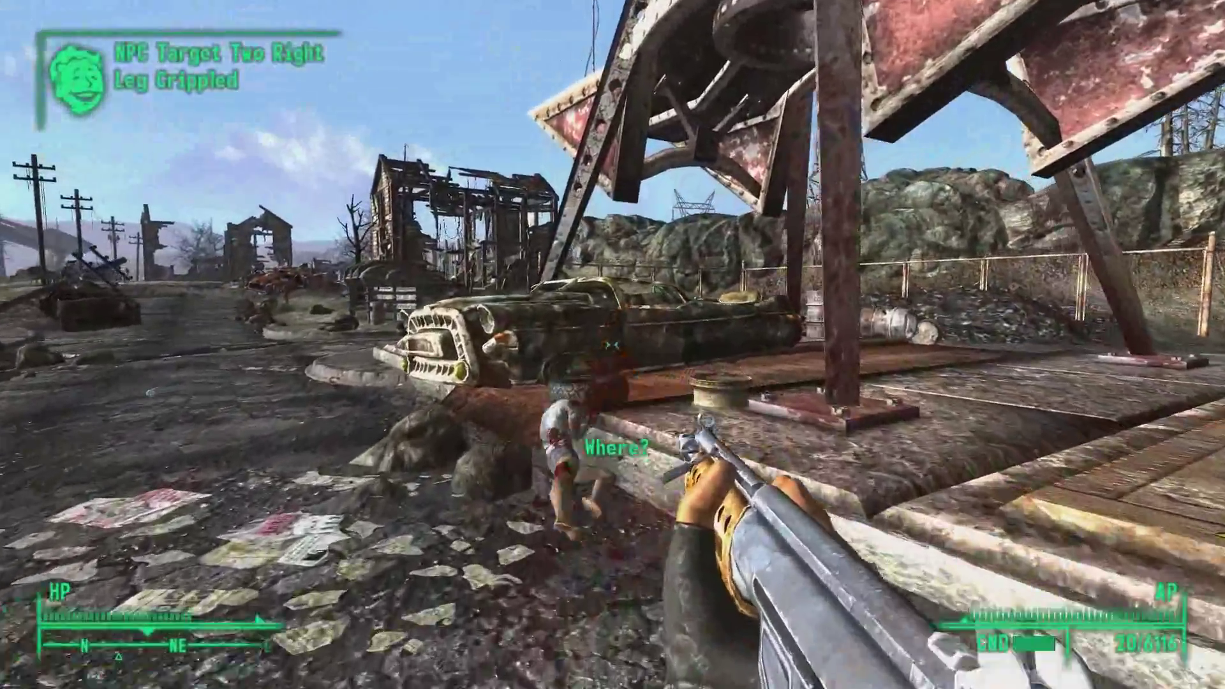
{"action": "left_click", "coordinate": [613, 344]}
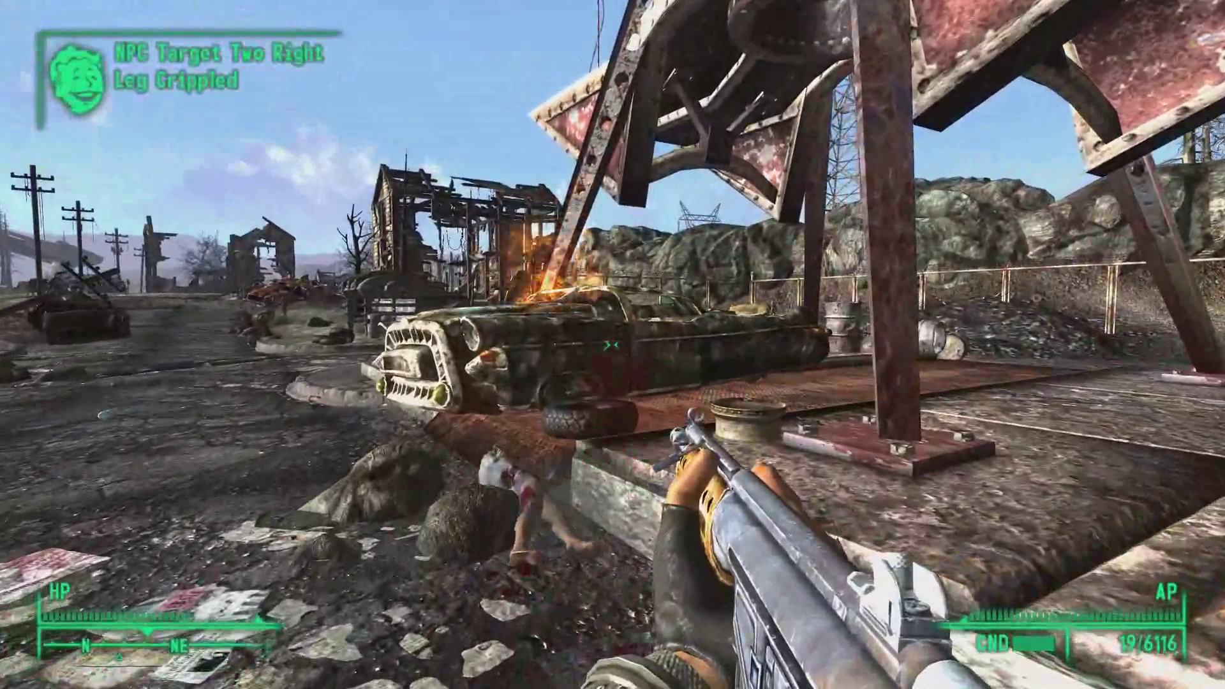